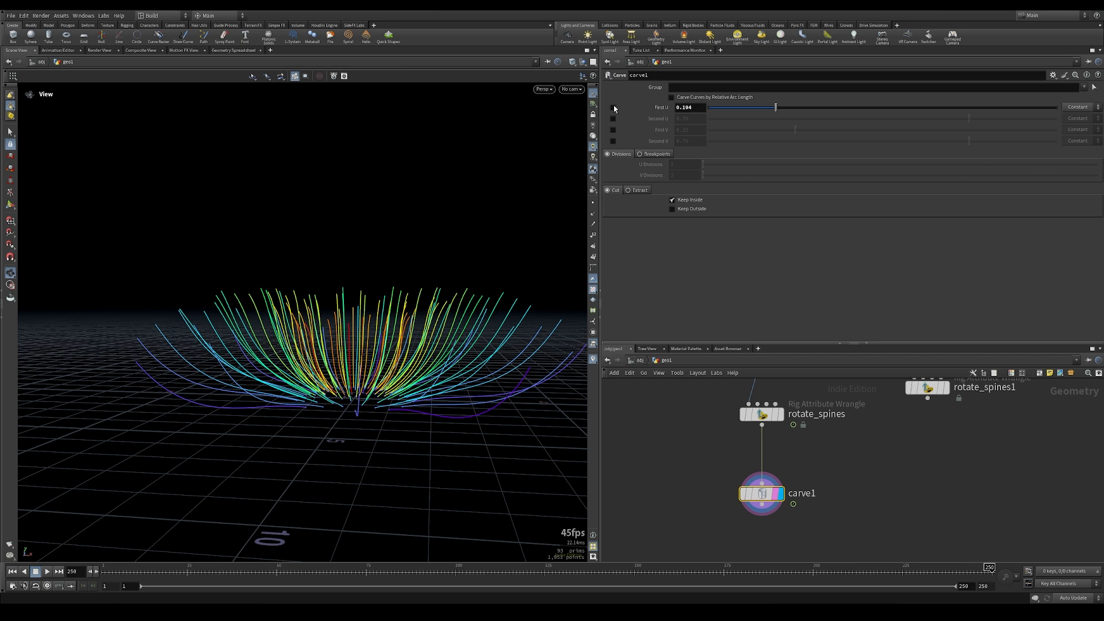
Make carve1 trim by Second U instead of First U, set Second U to 1 and switch its source to Attribute
{"action": "left_click", "coordinate": [613, 118]}
{"action": "left_click_drag", "start_coordinate": [970, 125], "coordinate": [1080, 132]}
{"action": "left_click", "coordinate": [1077, 118]}
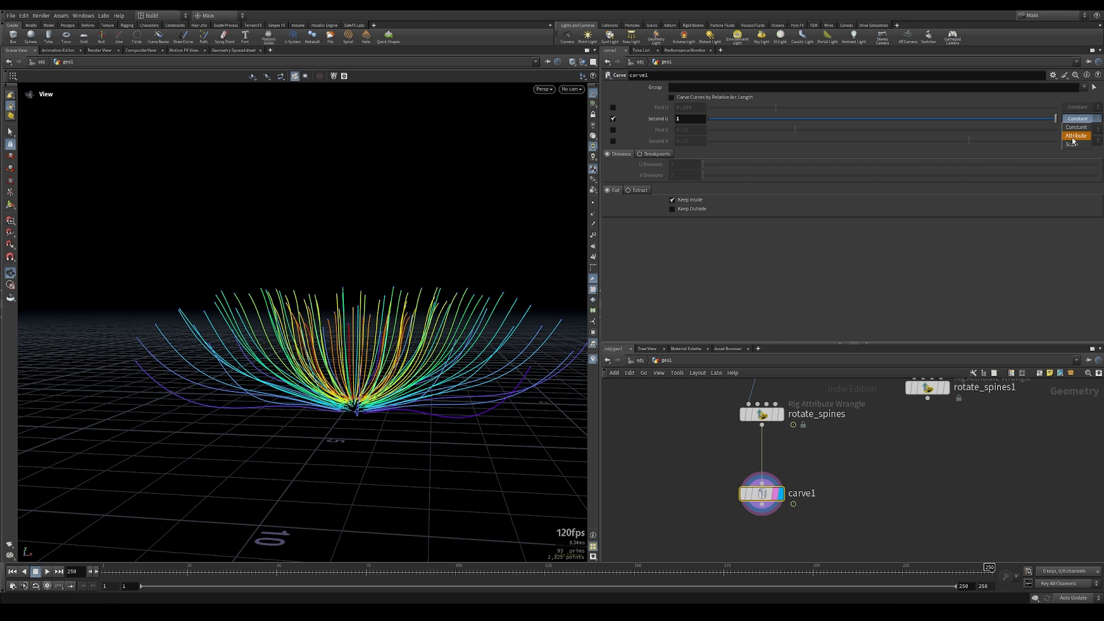
{"action": "left_click", "coordinate": [1073, 136]}
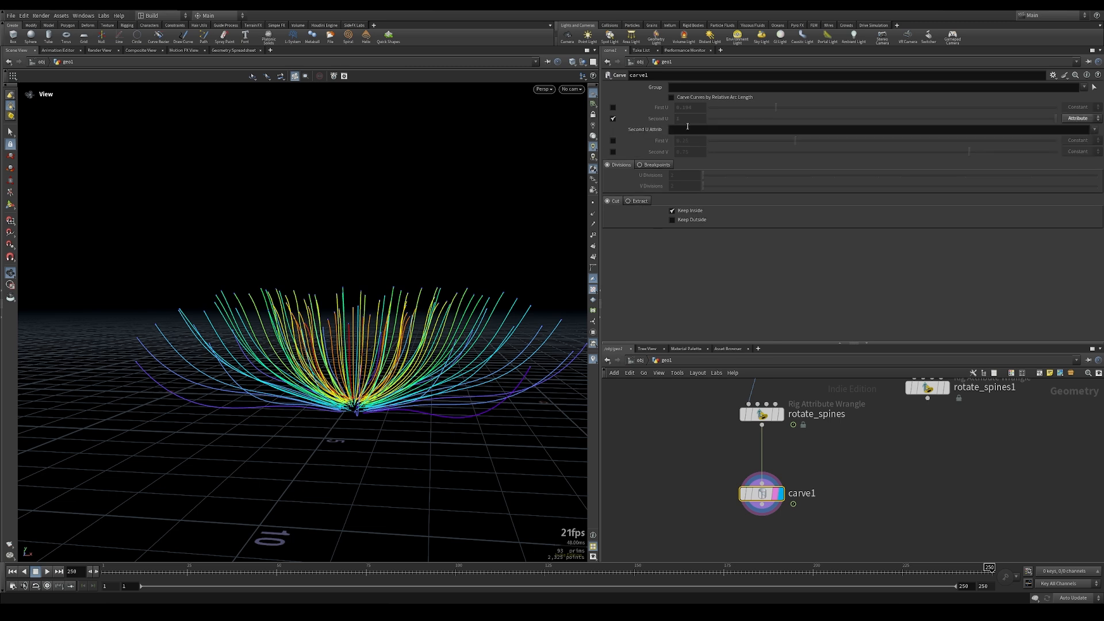
Insert a Primitive Wrangle between rotate_spines and carve1
{"action": "key", "text": "Tab"}
{"action": "type", "text": "p"}
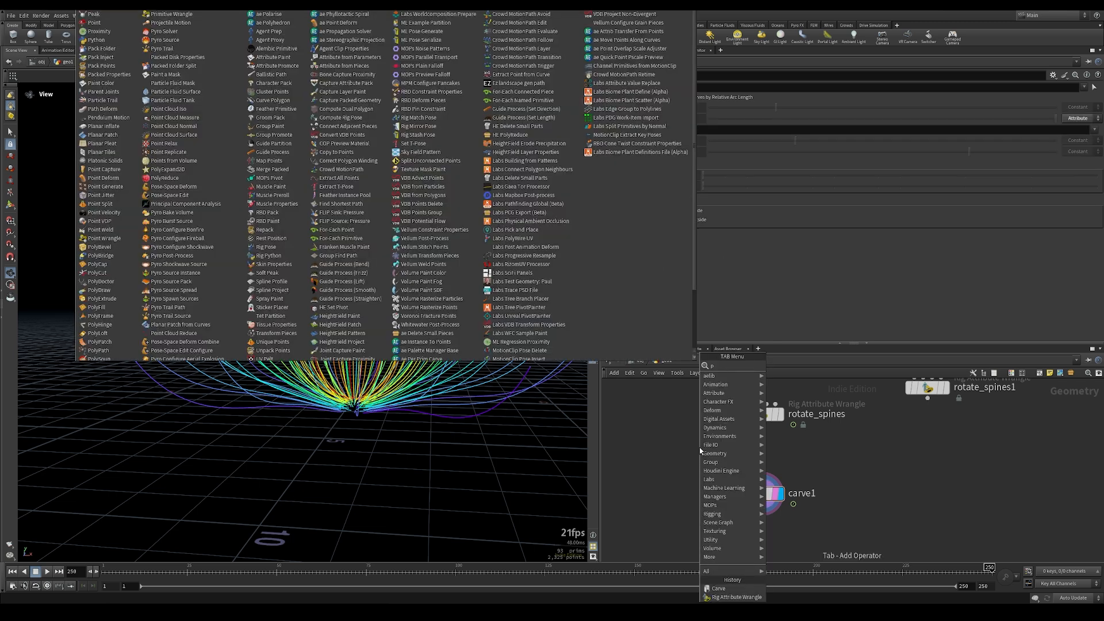
{"action": "type", "text": "rimit"}
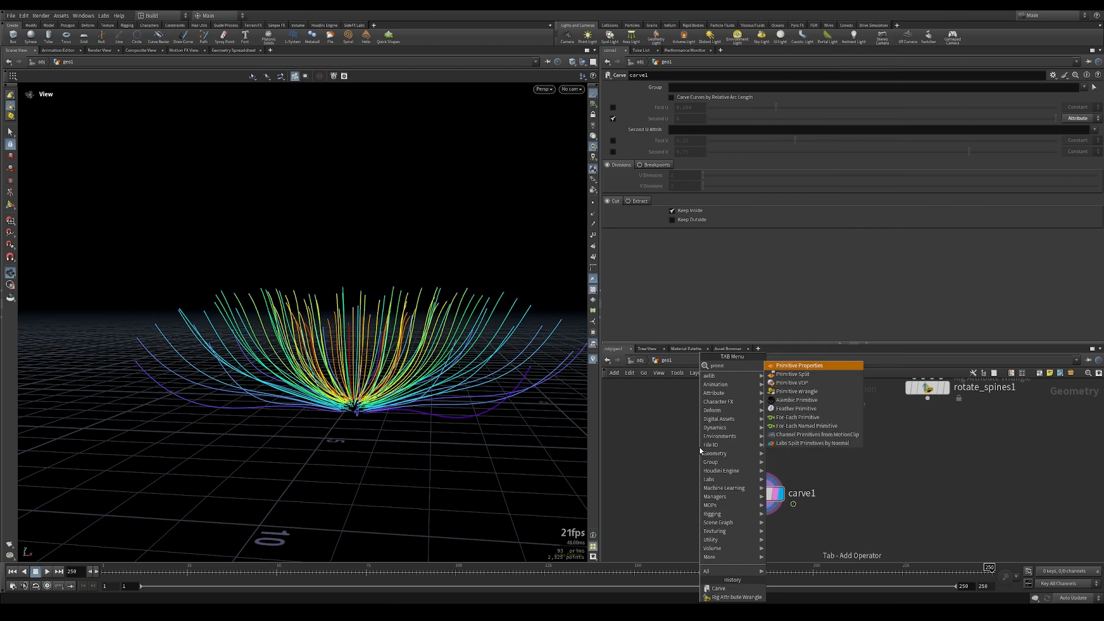
{"action": "left_click", "coordinate": [784, 393]}
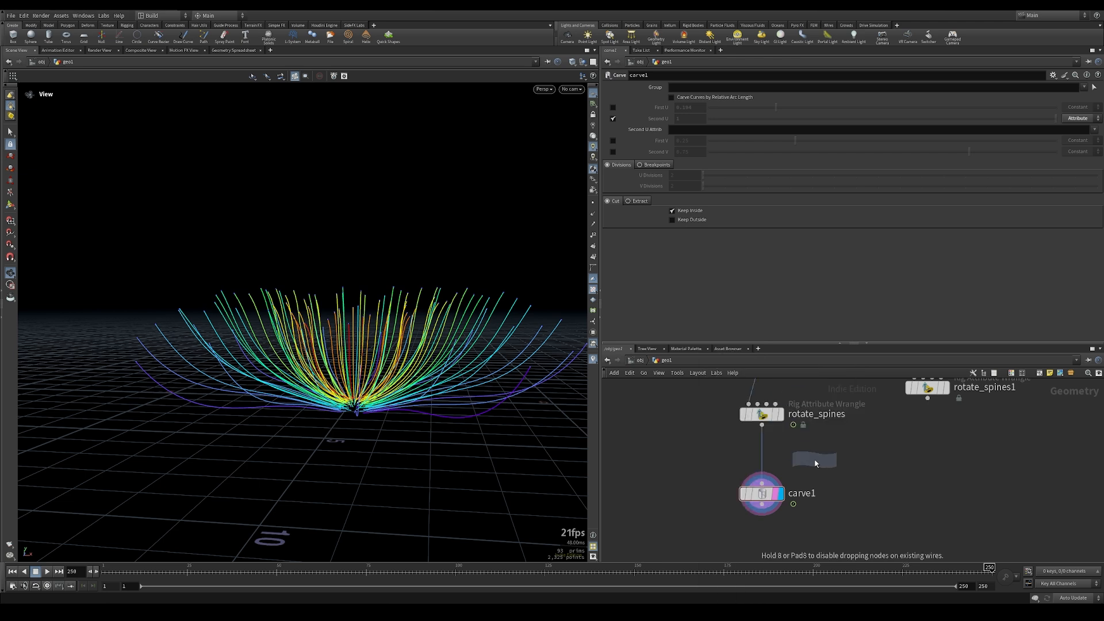
{"action": "left_click", "coordinate": [764, 467]}
Check the attributes on rotate_spines and insert an Attribute Promote node between it and the primitive wrangle
{"action": "middle_click", "coordinate": [760, 414]}
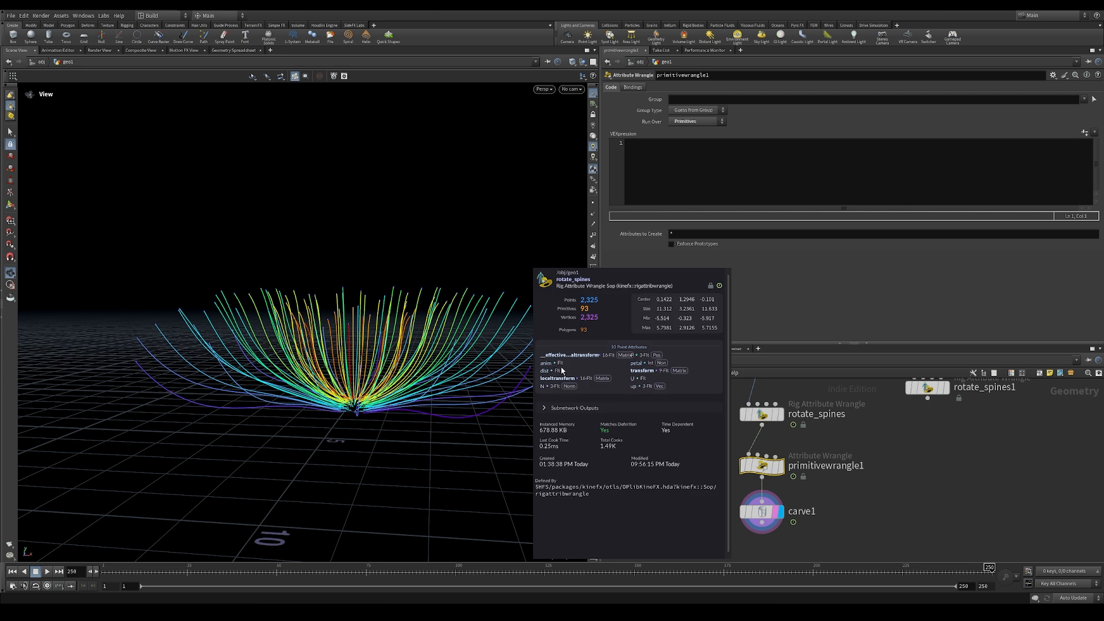
{"action": "key", "text": "Tab"}
{"action": "type", "text": "promot"}
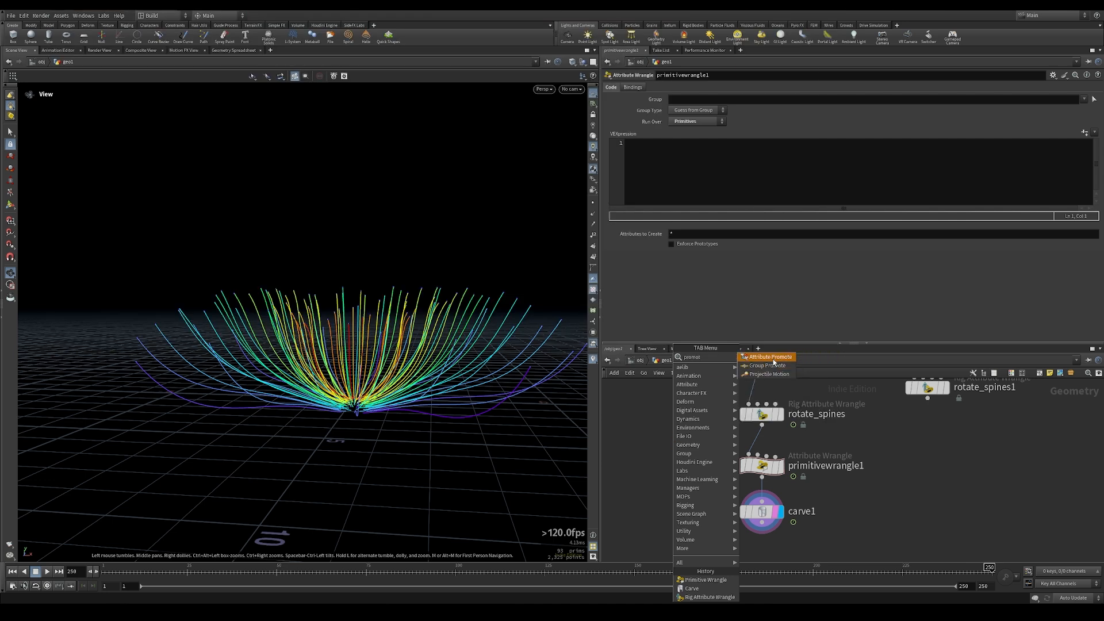
{"action": "left_click", "coordinate": [772, 358]}
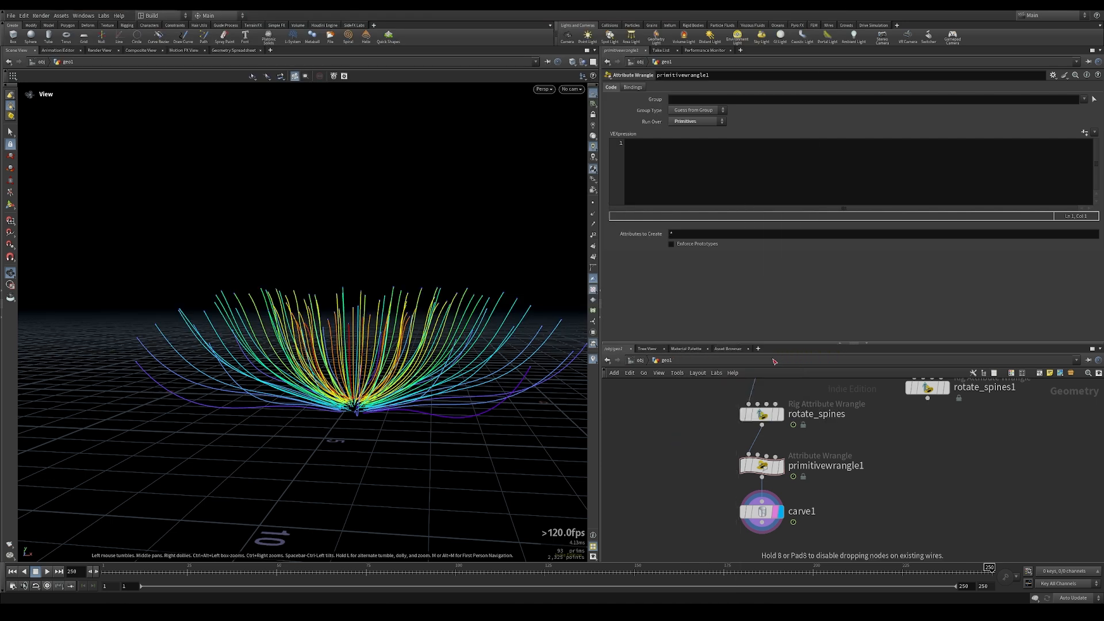
{"action": "left_click", "coordinate": [760, 440]}
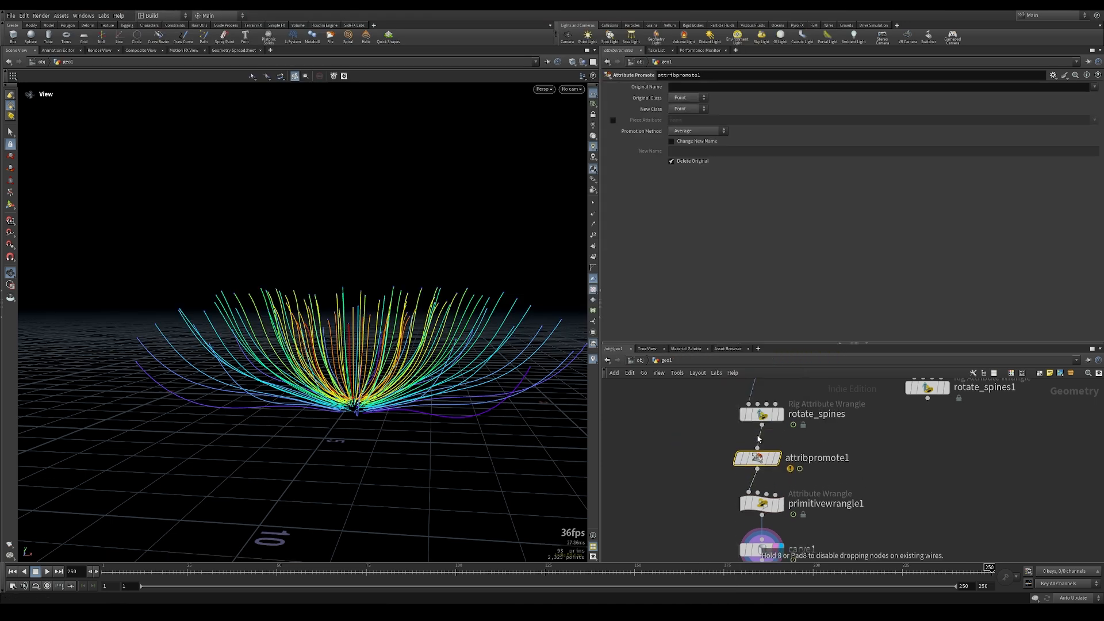
Promote the attributes dist, anim and petal from Point to Primitive class
{"action": "left_click", "coordinate": [687, 108]}
{"action": "left_click", "coordinate": [683, 122]}
{"action": "left_click", "coordinate": [722, 88]}
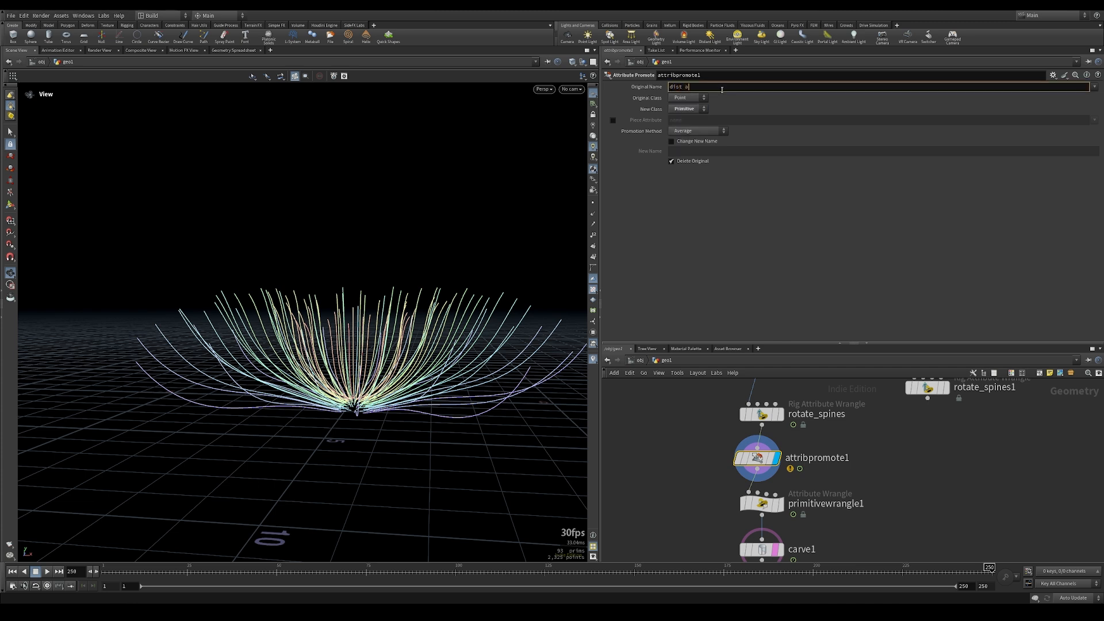
{"action": "type", "text": "dist anim petal"}
{"action": "key", "text": "Return"}
Space out the nodes below rotate_spines and rename the primitive wrangle to calc_carve
{"action": "middle_click_drag", "start_coordinate": [862, 504], "coordinate": [862, 457]}
{"action": "left_click_drag", "start_coordinate": [699, 443], "coordinate": [828, 561]}
{"action": "mouse_move", "coordinate": [765, 459]}
{"action": "left_mouse_down"}
{"action": "mouse_move", "coordinate": [762, 516]}
{"action": "mouse_move", "coordinate": [758, 470]}
{"action": "left_mouse_up"}
{"action": "left_click", "coordinate": [782, 434]}
{"action": "left_click", "coordinate": [757, 517]}
{"action": "double_click", "coordinate": [825, 466]}
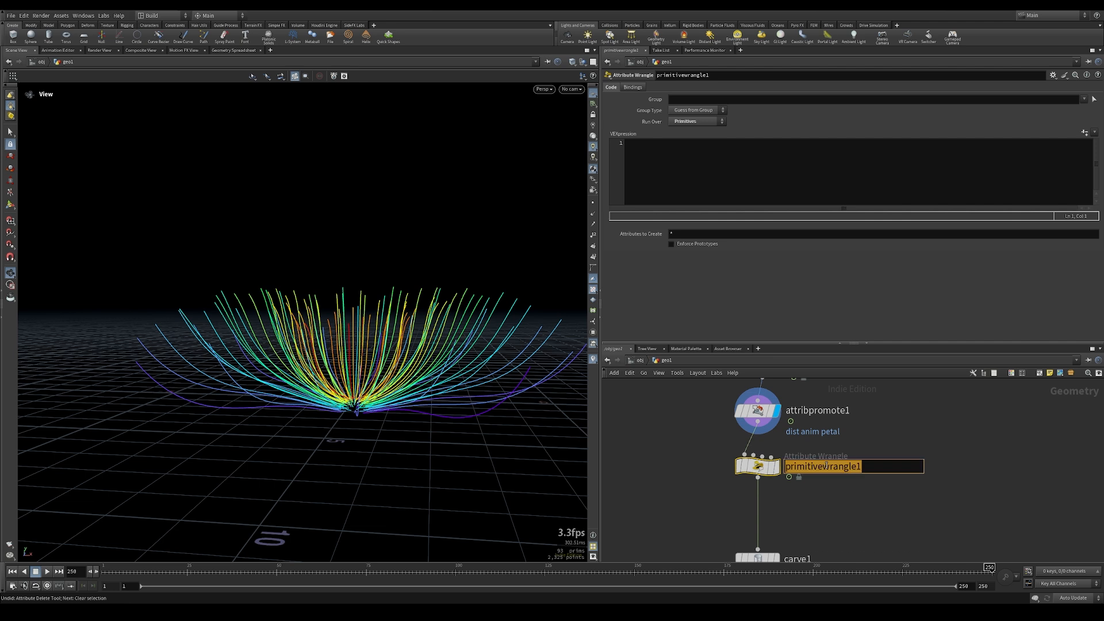
{"action": "type", "text": "calc_carve"}
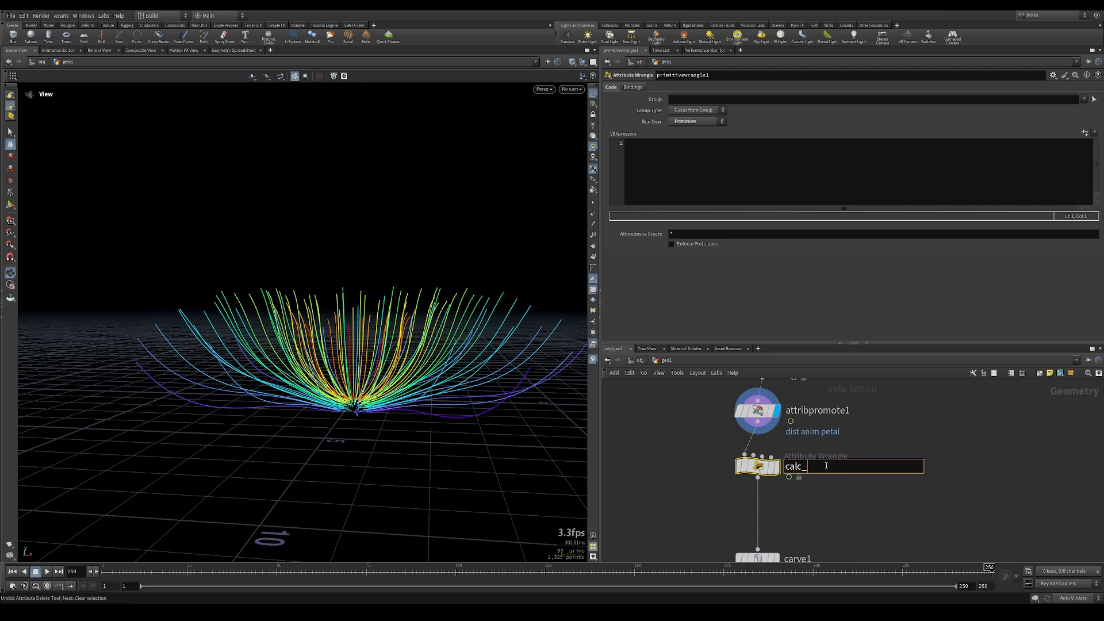
{"action": "key", "text": "Return"}
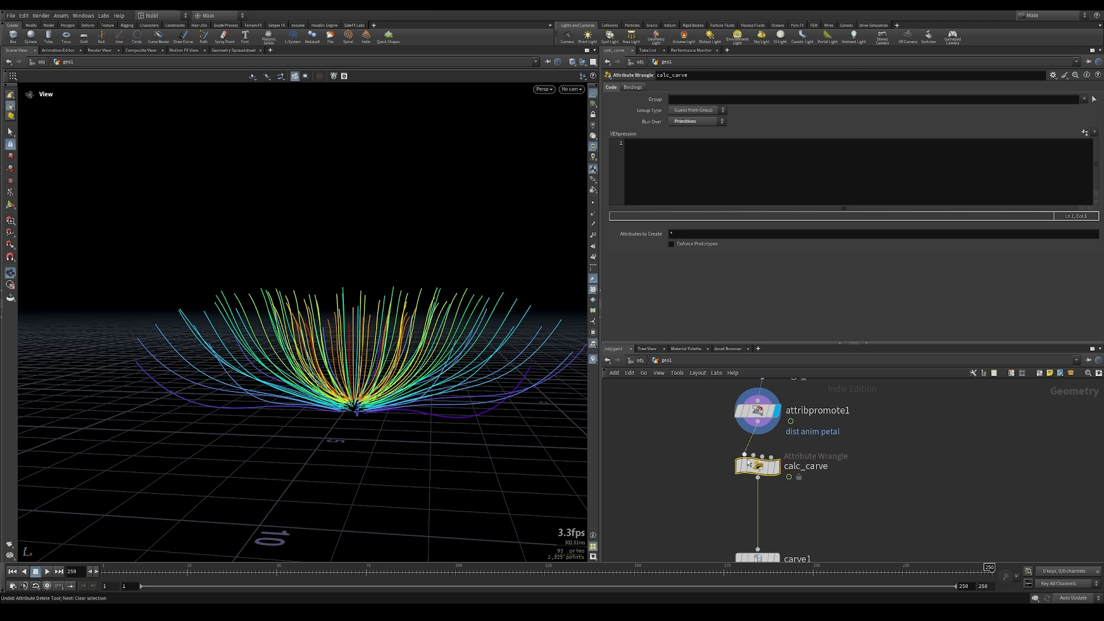
Display calc_carve and begin its VEX code with float carveStart = chramp("carveRampStart",f@dist);
{"action": "left_click", "coordinate": [777, 466]}
{"action": "left_click", "coordinate": [693, 156]}
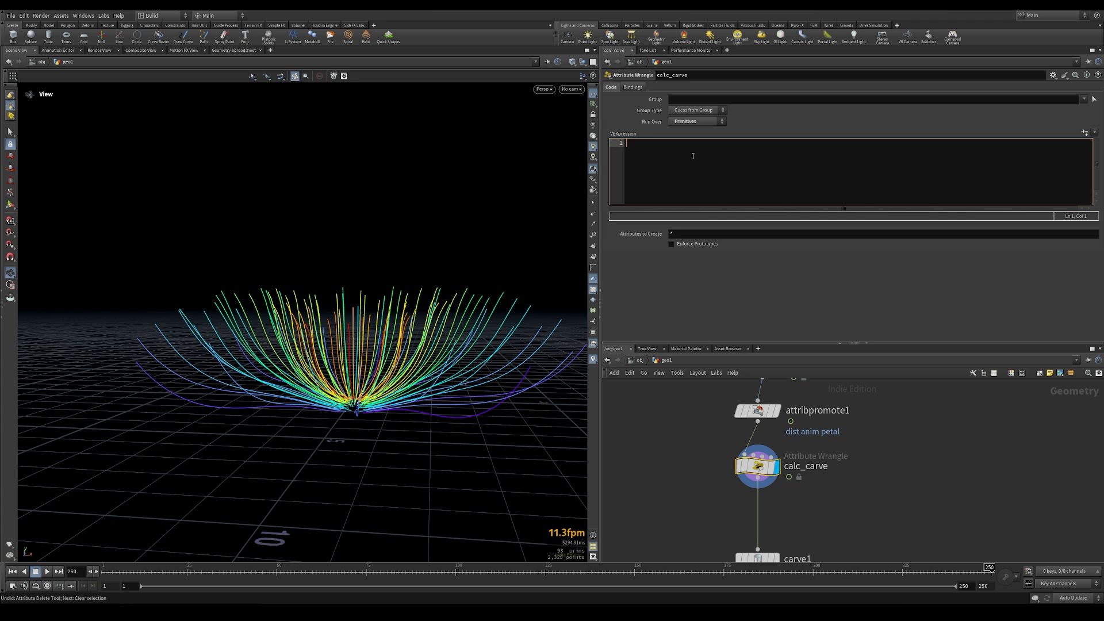
{"action": "type", "text": "float carveStart = chramp(\"carveRampStart\",f"}
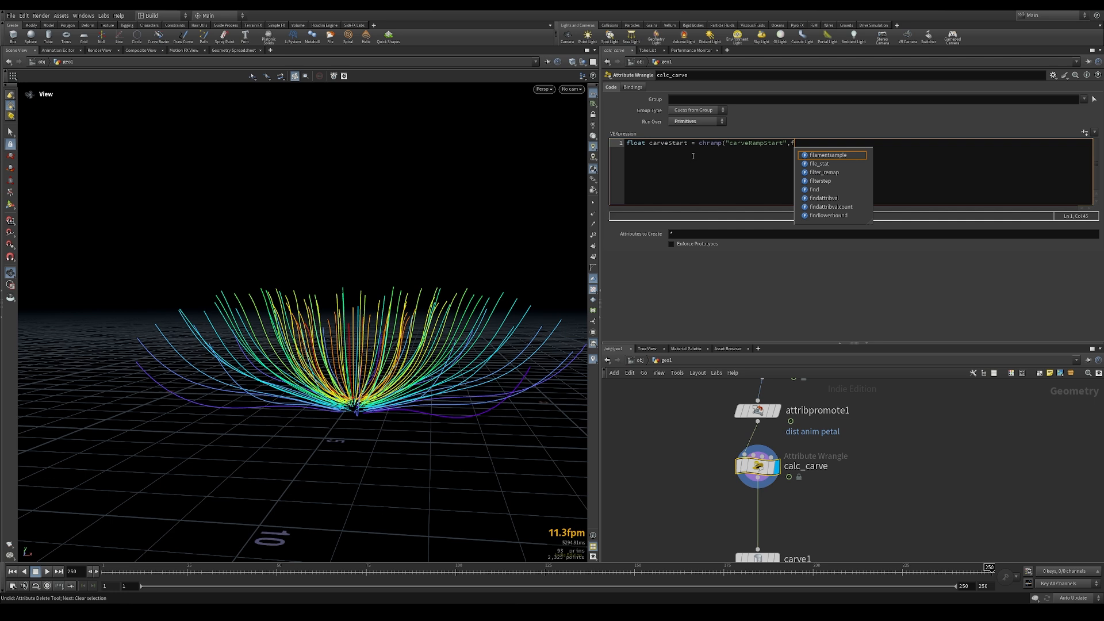
{"action": "type", "text": "@dist)"}
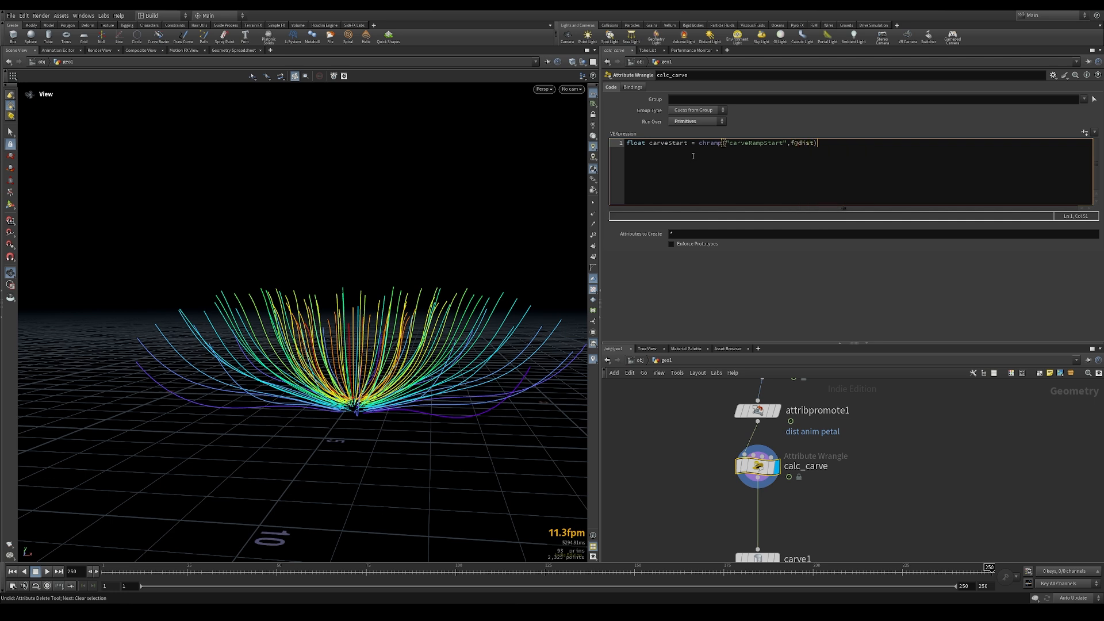
{"action": "type", "text": ";"}
Duplicate the carveStart line and change the copy to float carveEnd = chramp("carveRampEnd",f@dist);
{"action": "left_click_drag", "start_coordinate": [822, 143], "coordinate": [626, 143]}
{"action": "key", "text": "ctrl+c"}
{"action": "left_click", "coordinate": [841, 144]}
{"action": "key", "text": "Return"}
{"action": "key", "text": "Return"}
{"action": "key", "text": "ctrl+v"}
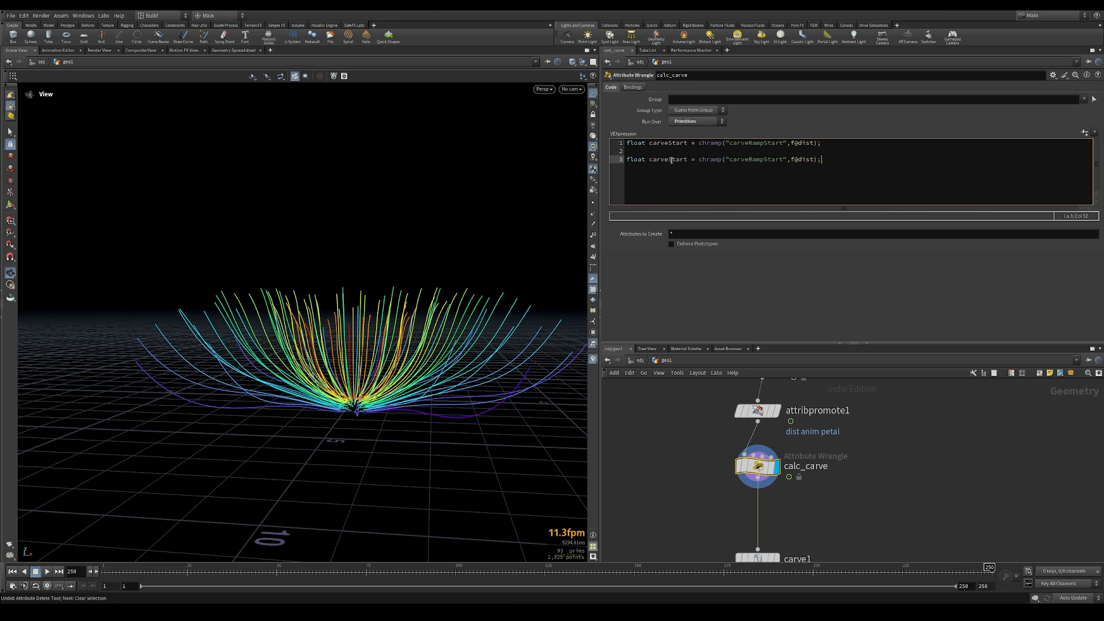
{"action": "left_click_drag", "start_coordinate": [670, 160], "coordinate": [687, 162]}
{"action": "type", "text": "End"}
{"action": "left_click_drag", "start_coordinate": [755, 161], "coordinate": [775, 163]}
{"action": "type", "text": "End"}
{"action": "key", "text": "Return"}
{"action": "key", "text": "Return"}
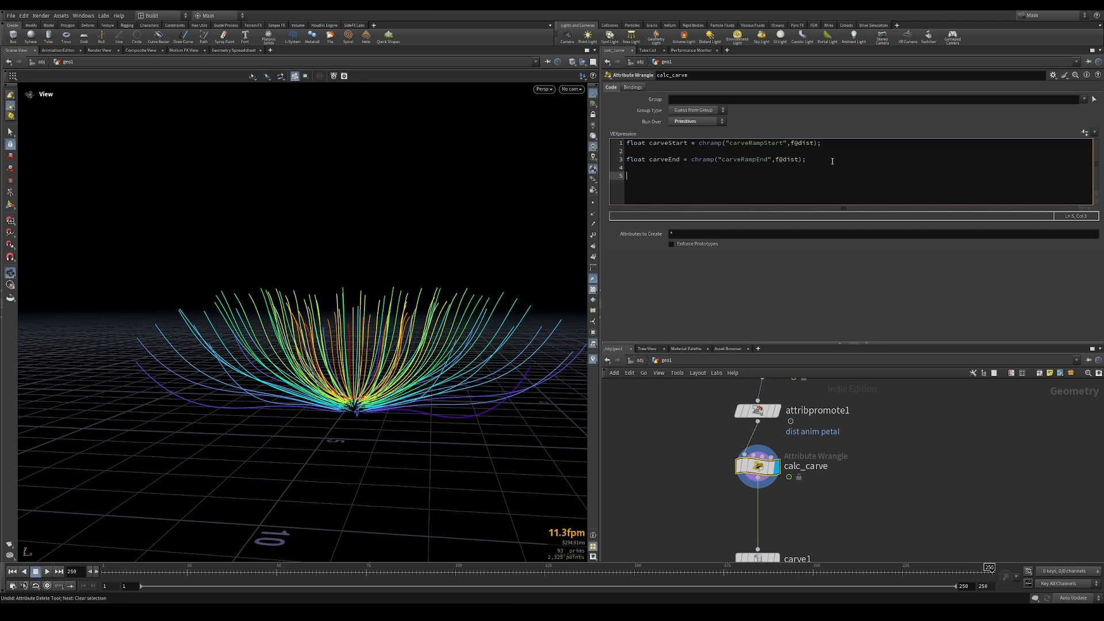
Add the closing code line f@carve = lerp(carveStart, carveEnd, f@anim);
{"action": "type", "text": "f@carve = ler"}
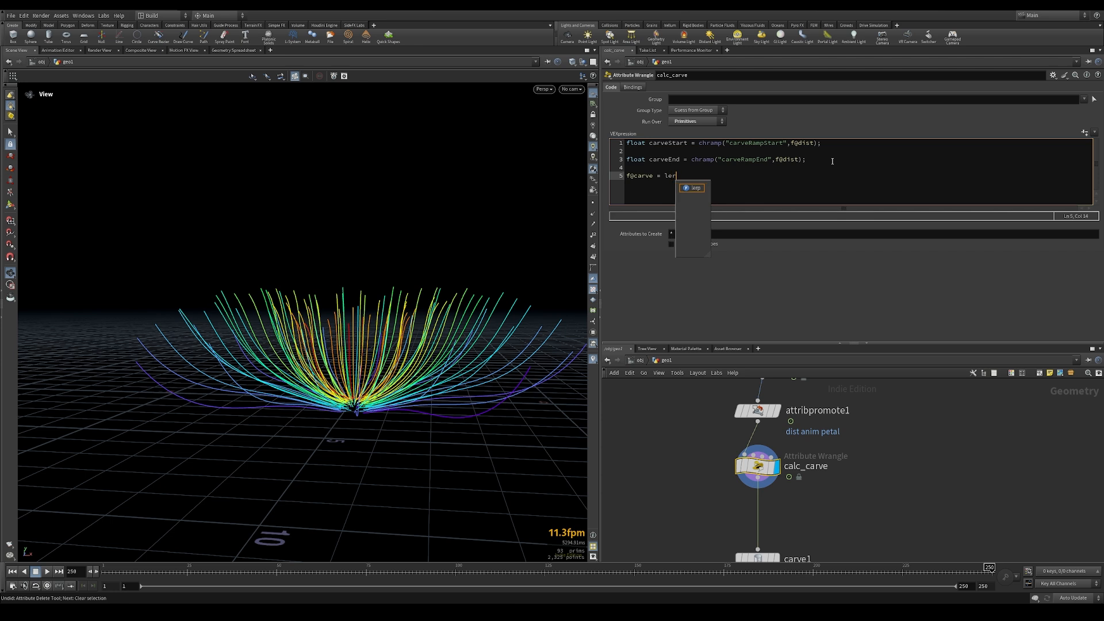
{"action": "type", "text": "p(carve"}
{"action": "type", "text": "Start, ca"}
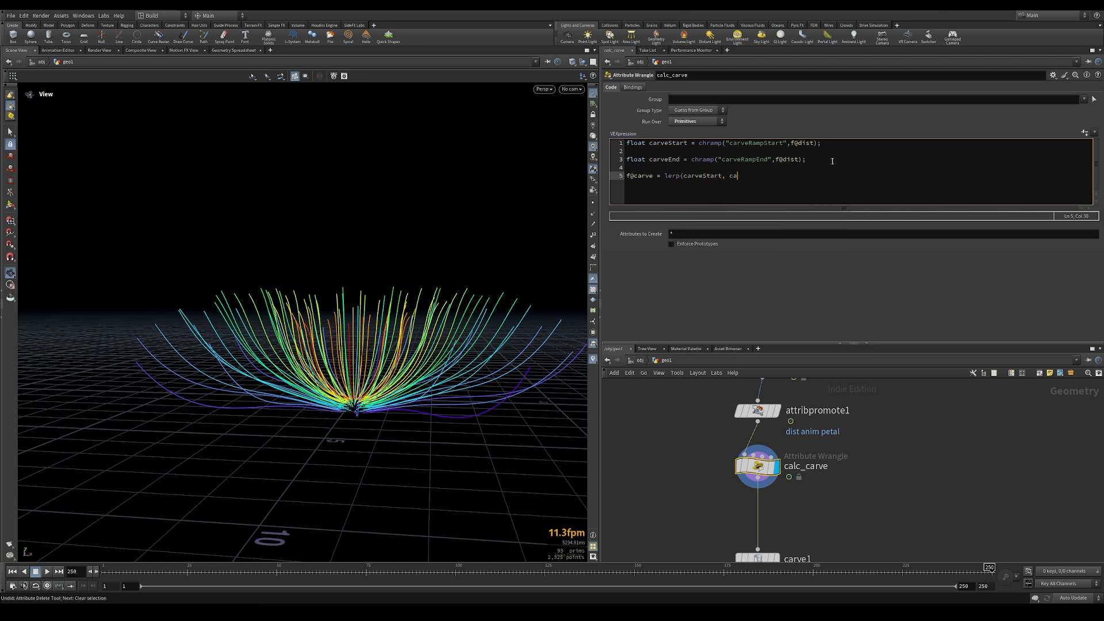
{"action": "type", "text": "rveEnd, f@anim);"}
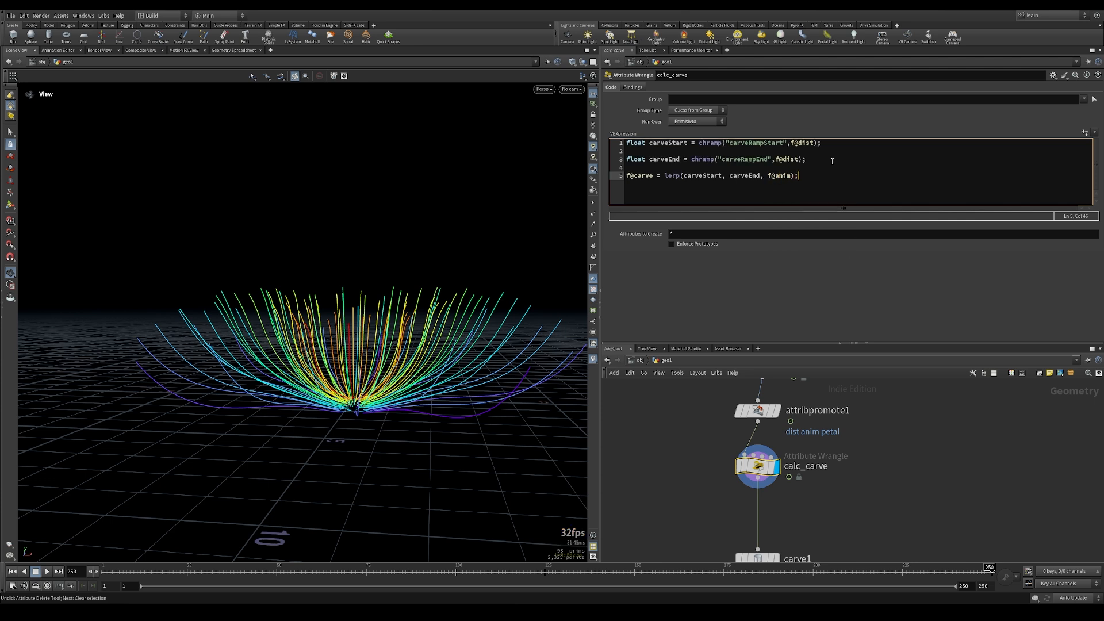
Display carve1 and set its Second U attribute to carve
{"action": "middle_click_drag", "start_coordinate": [853, 479], "coordinate": [858, 408]}
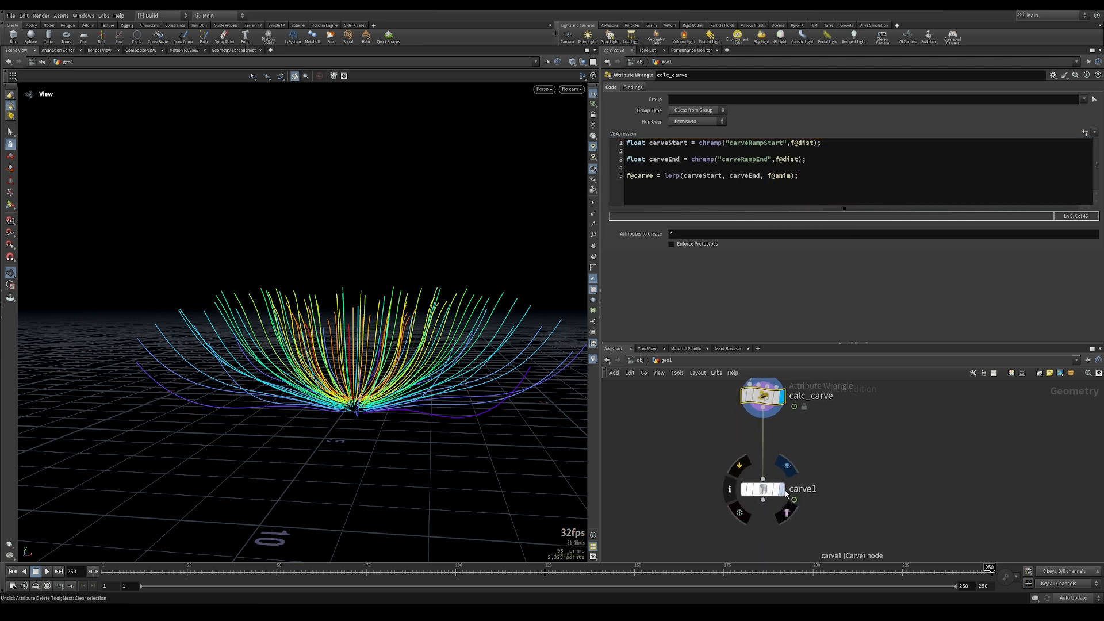
{"action": "left_click", "coordinate": [763, 492]}
{"action": "left_click", "coordinate": [739, 130]}
{"action": "type", "text": "ca"}
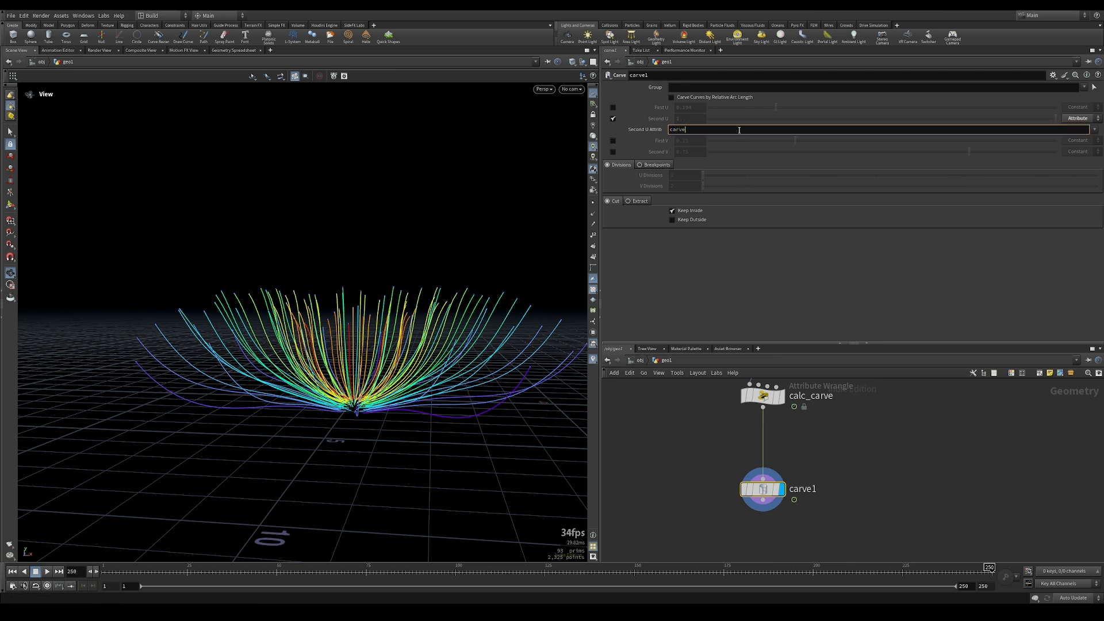
{"action": "type", "text": "rve"}
{"action": "key", "text": "Return"}
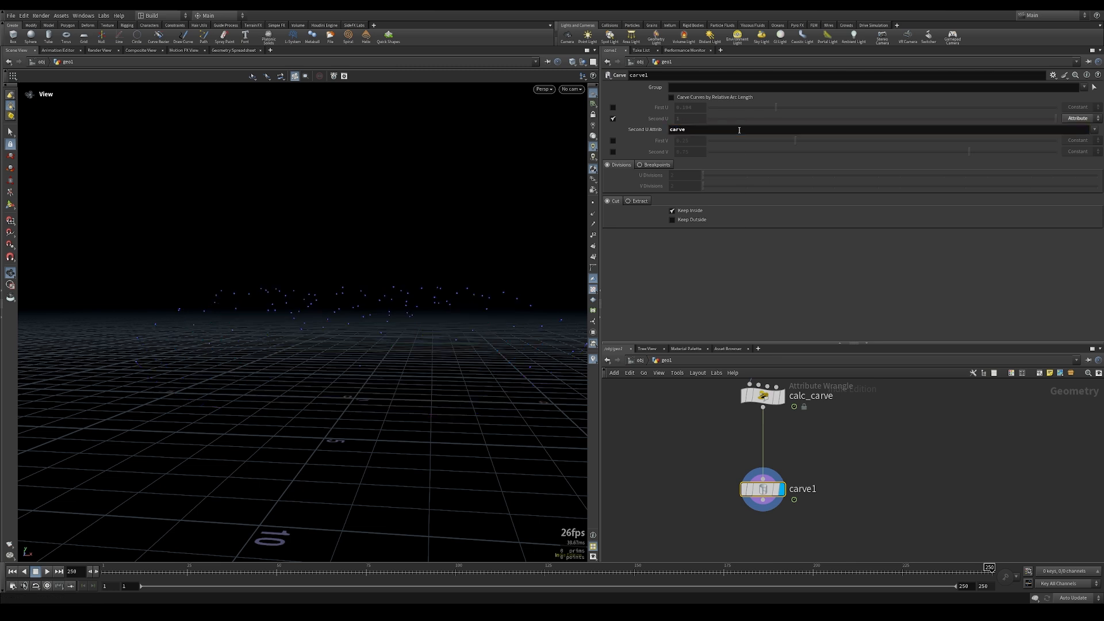
Generate calc_carve's ramp parameters from the code, raise the start ramp's first point to 1 and scrub the timeline to frame 34
{"action": "left_click", "coordinate": [770, 401]}
{"action": "left_click", "coordinate": [1086, 135]}
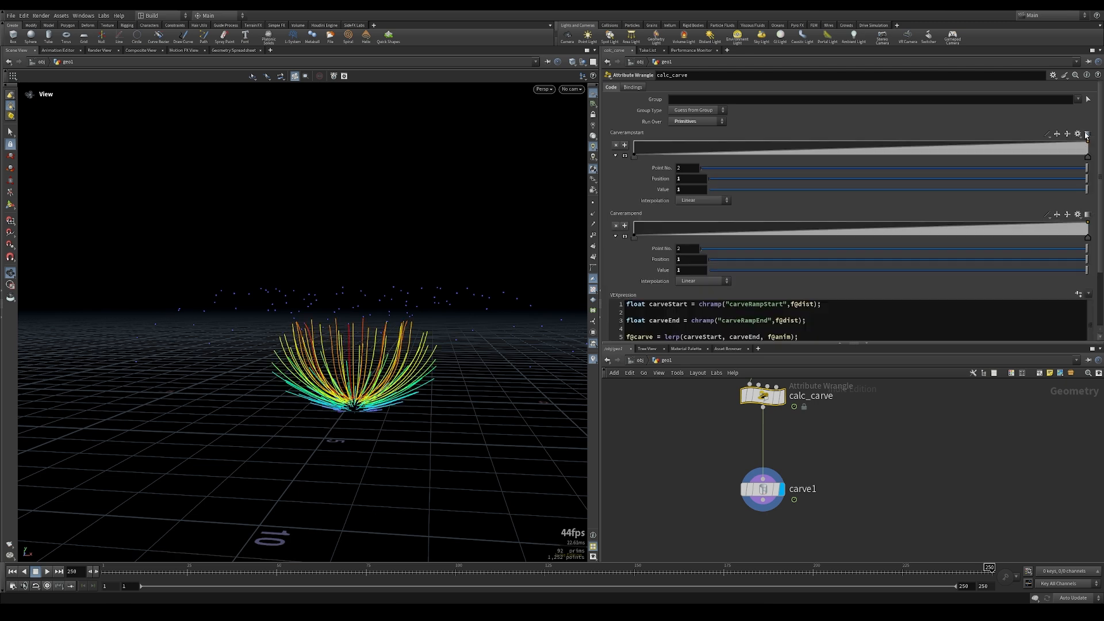
{"action": "left_click_drag", "start_coordinate": [146, 569], "coordinate": [558, 570]}
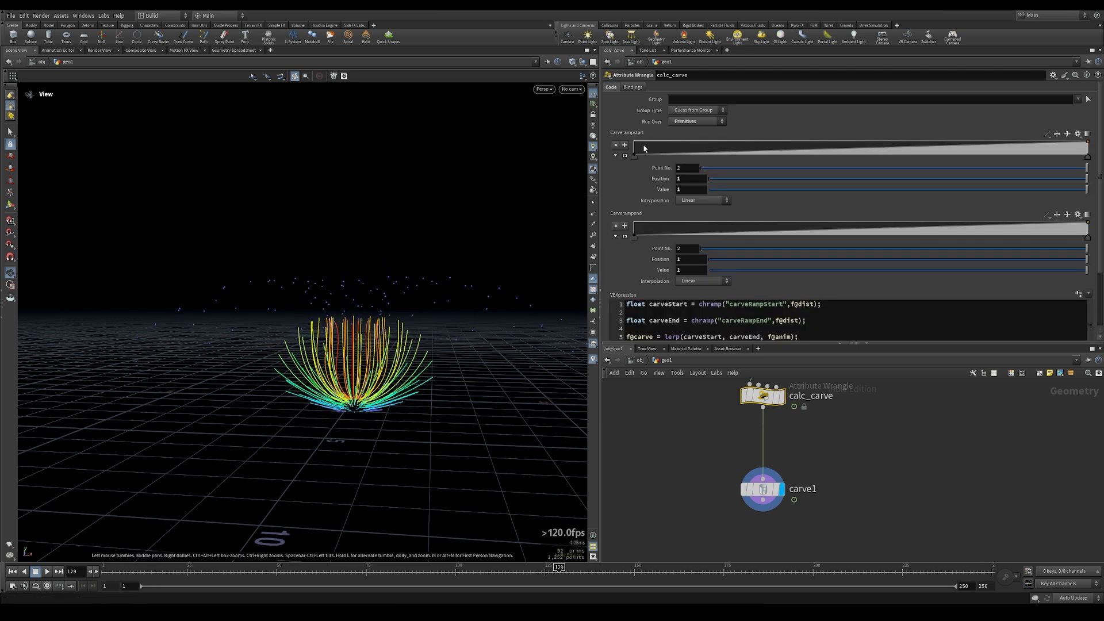
{"action": "left_click_drag", "start_coordinate": [634, 156], "coordinate": [631, 141]}
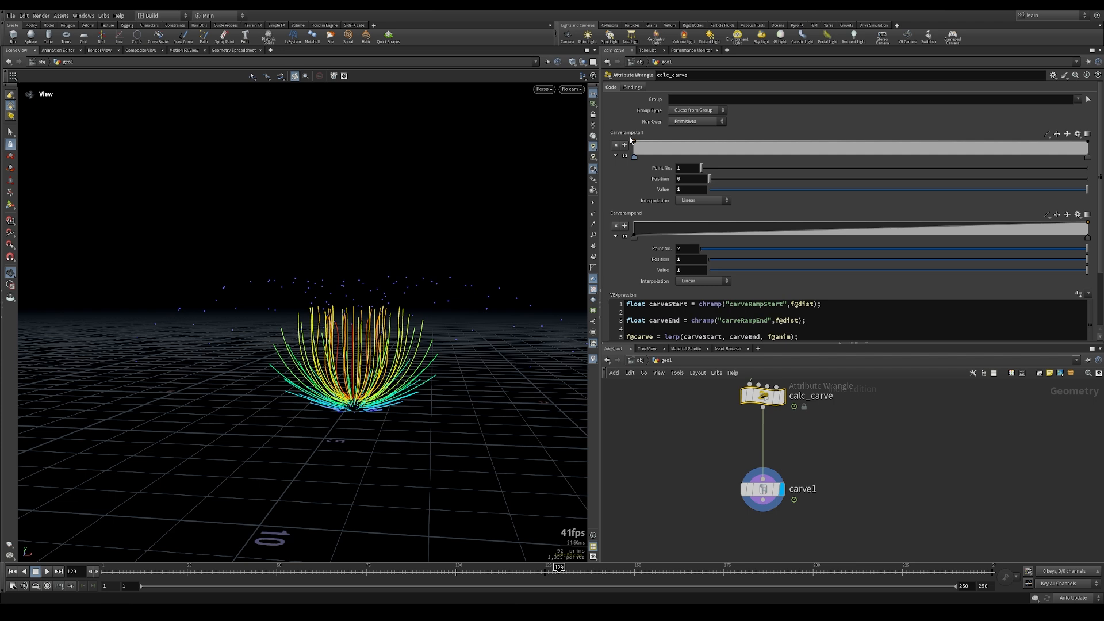
{"action": "mouse_move", "coordinate": [137, 570]}
{"action": "left_mouse_down"}
{"action": "mouse_move", "coordinate": [509, 569]}
{"action": "mouse_move", "coordinate": [220, 569]}
{"action": "left_mouse_up"}
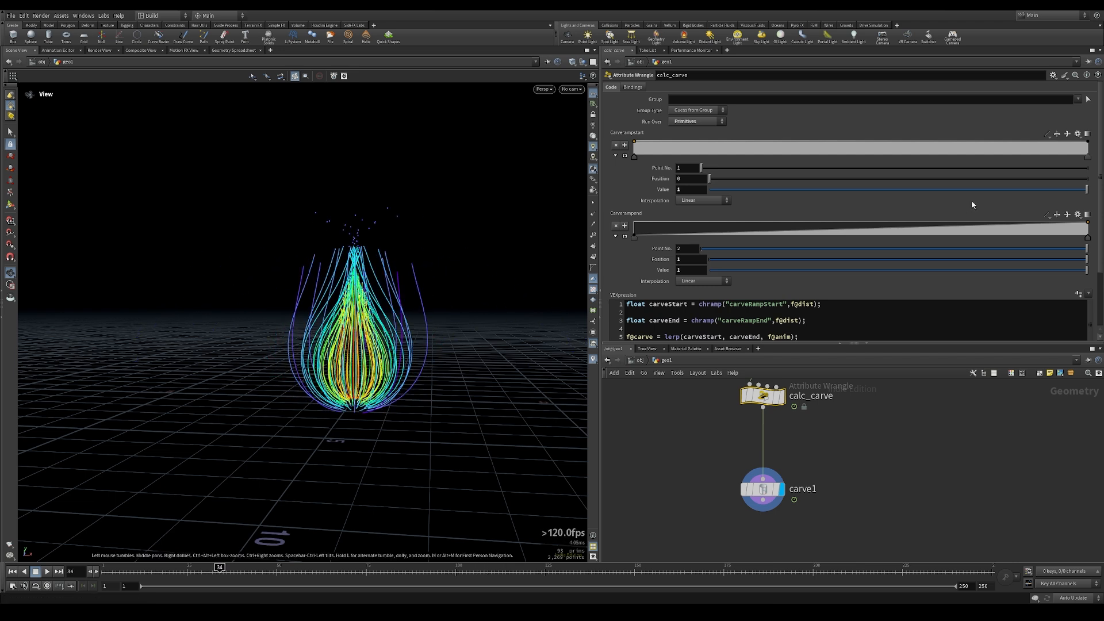
Expand the end ramp, raise its first point to 1 and return the timeline to frame 1
{"action": "left_click", "coordinate": [625, 237]}
{"action": "left_click_drag", "start_coordinate": [634, 286], "coordinate": [598, 198]}
{"action": "left_click_drag", "start_coordinate": [222, 570], "coordinate": [88, 573]}
Reshape the start ramp to rise from about 0.45 to about 0.8 near position 0.24, and remove its last point
{"action": "left_click", "coordinate": [625, 135]}
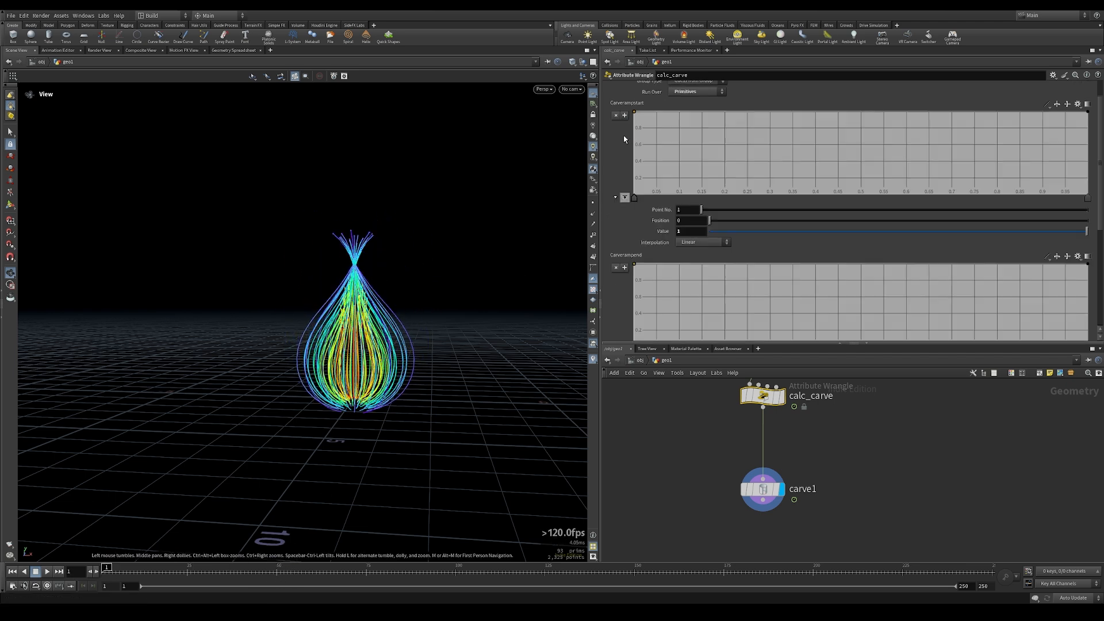
{"action": "left_click_drag", "start_coordinate": [635, 115], "coordinate": [722, 129]}
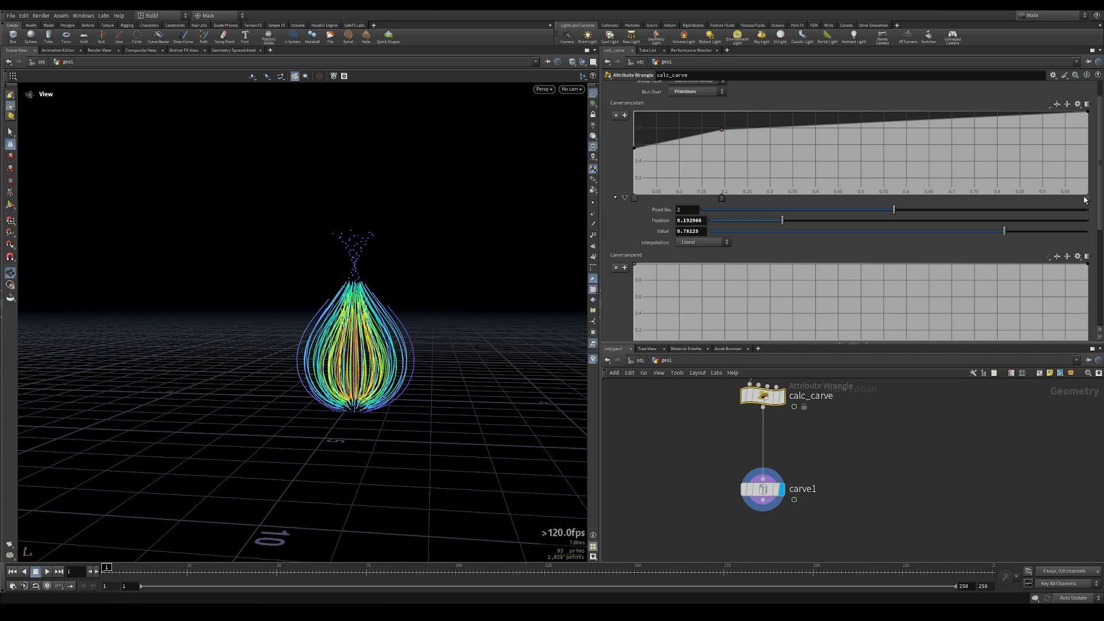
{"action": "left_click_drag", "start_coordinate": [1086, 198], "coordinate": [1081, 221]}
{"action": "left_click_drag", "start_coordinate": [722, 131], "coordinate": [733, 121]}
{"action": "left_click_drag", "start_coordinate": [633, 146], "coordinate": [632, 152]}
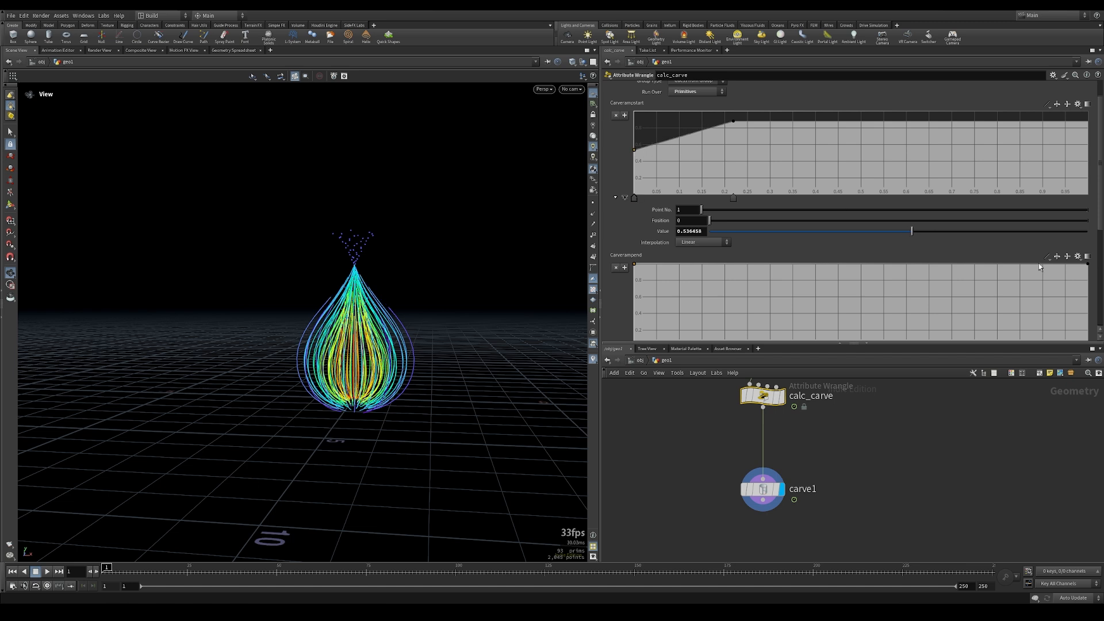
{"action": "left_click_drag", "start_coordinate": [530, 412], "coordinate": [377, 390]}
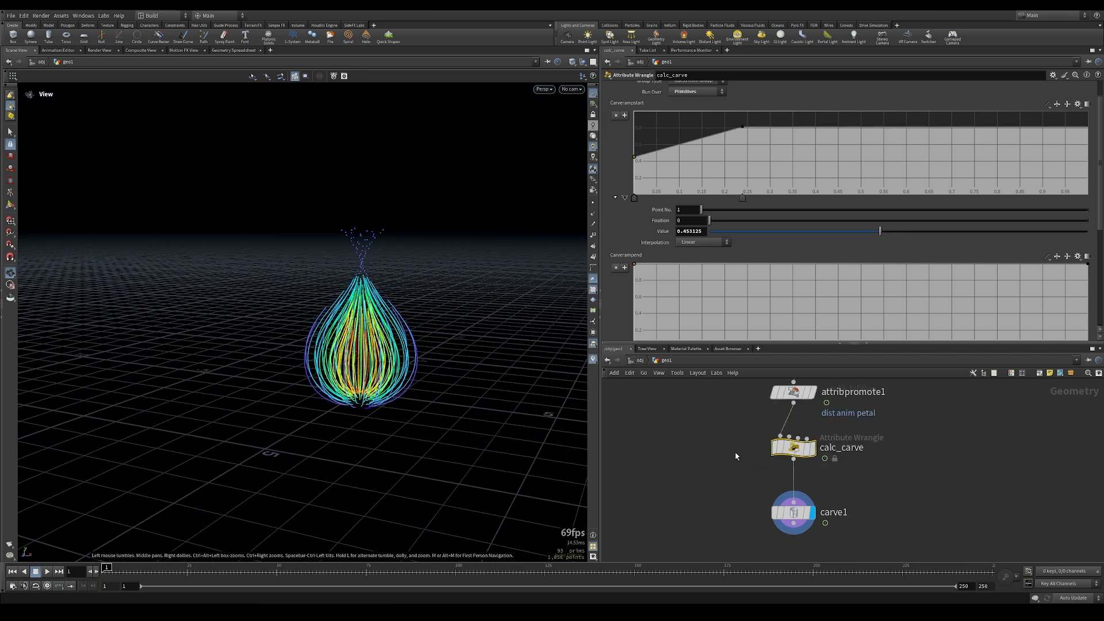
Insert an Attribute Delete node between calc_carve and carve1
{"action": "middle_click_drag", "start_coordinate": [712, 479], "coordinate": [700, 515]}
{"action": "scroll", "coordinate": [747, 489], "scroll_direction": "down", "scroll_amount": 1}
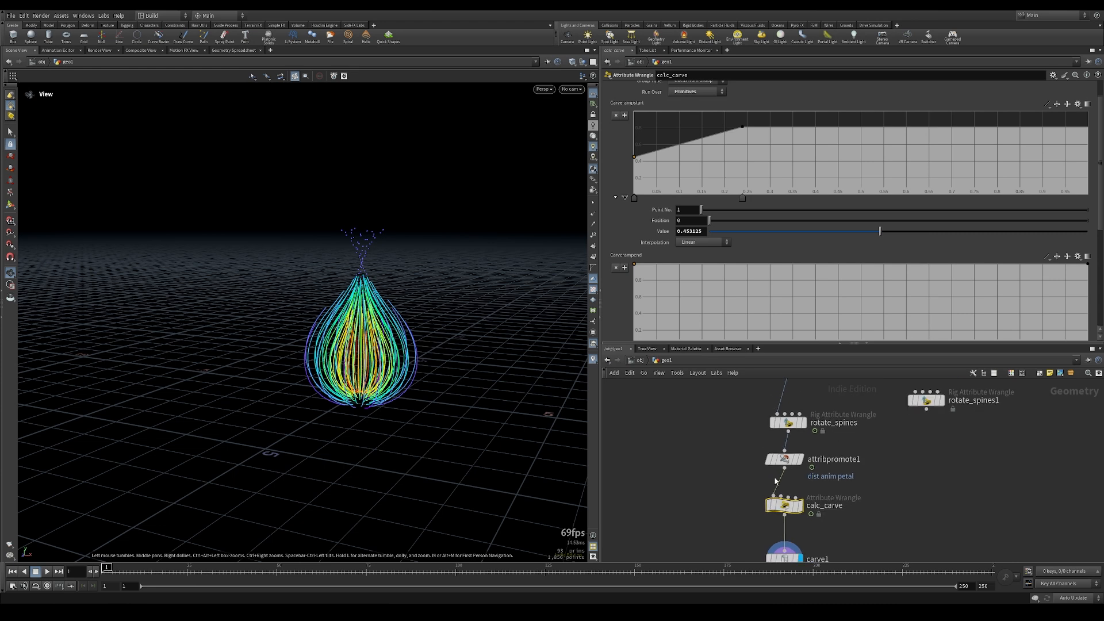
{"action": "middle_click", "coordinate": [783, 460]}
{"action": "middle_click_drag", "start_coordinate": [895, 508], "coordinate": [904, 453]}
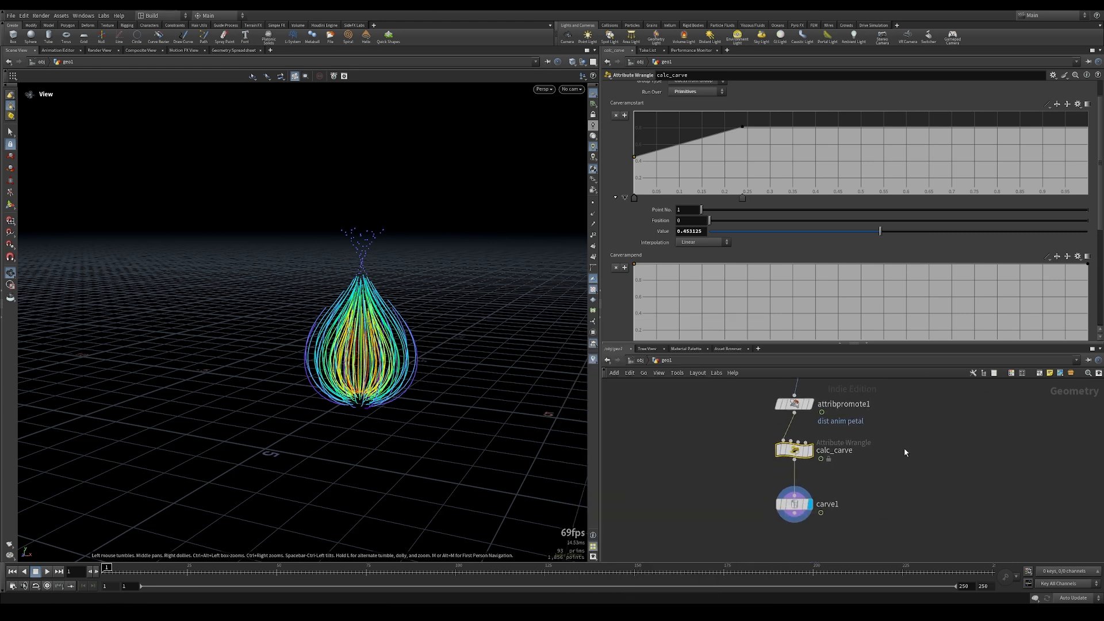
{"action": "middle_click_drag", "start_coordinate": [724, 479], "coordinate": [754, 460]}
{"action": "key", "text": "Tab"}
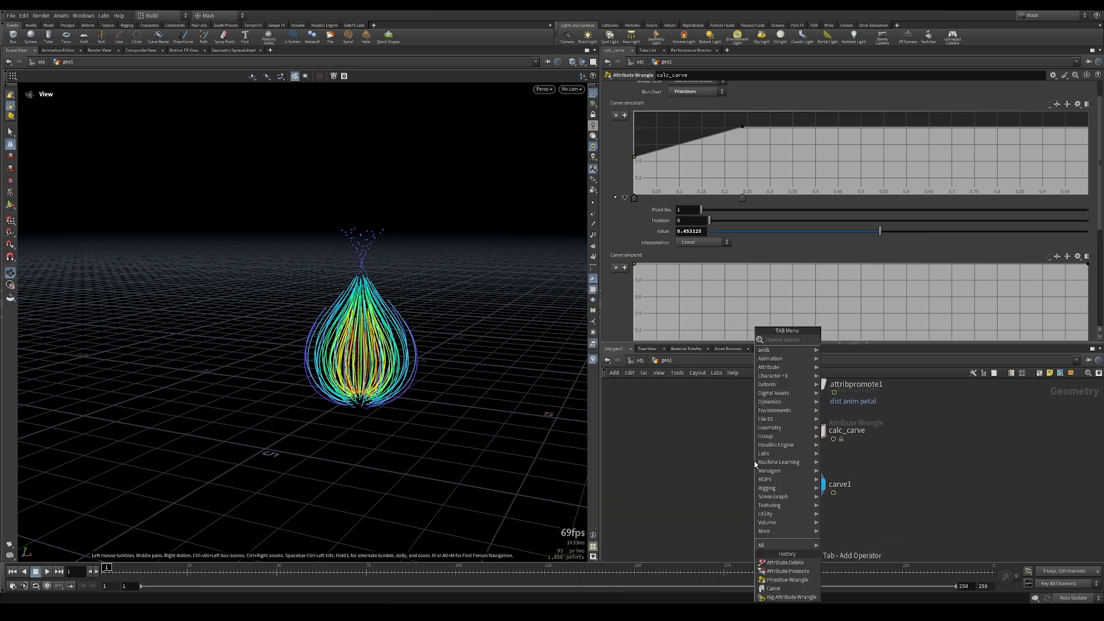
{"action": "type", "text": "ad"}
{"action": "key", "text": "Down"}
{"action": "key", "text": "Down"}
{"action": "key", "text": "Return"}
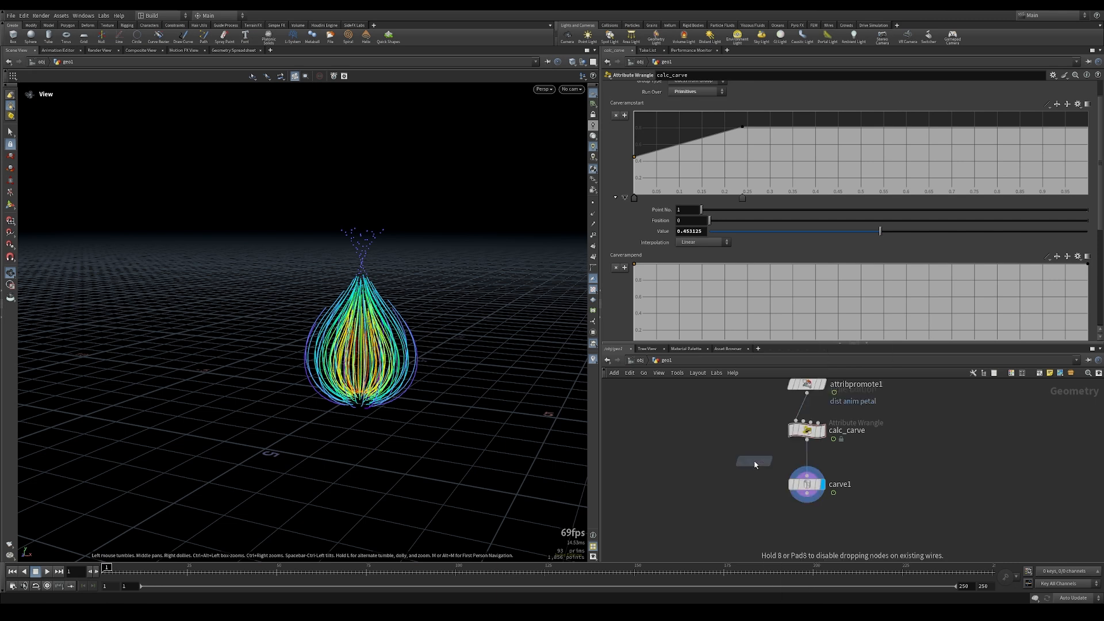
{"action": "left_click", "coordinate": [806, 460]}
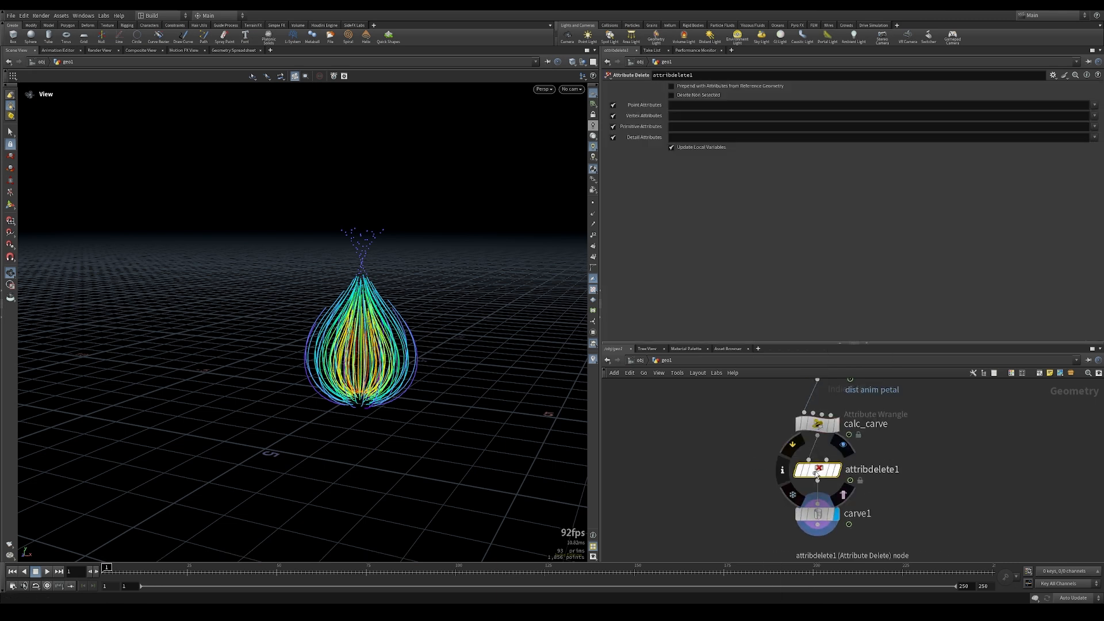
Set attribdelete1's primitive attributes to "carve anim dist petal" with Delete Non Selected on, and check carve1's remaining attributes
{"action": "left_click", "coordinate": [691, 126]}
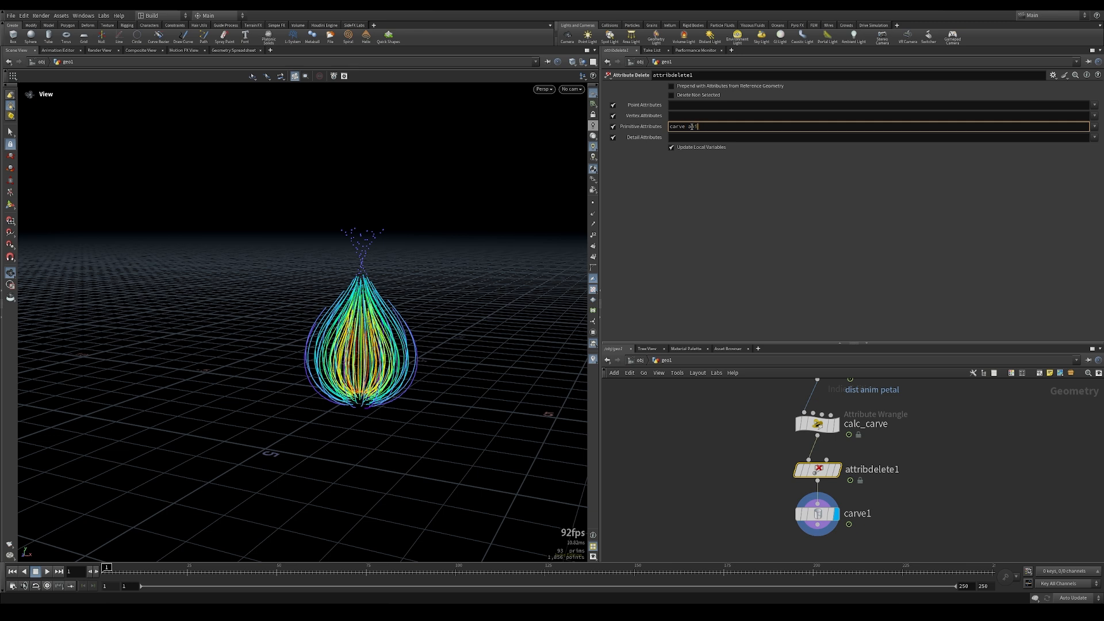
{"action": "type", "text": "petal"}
{"action": "key", "text": "Return"}
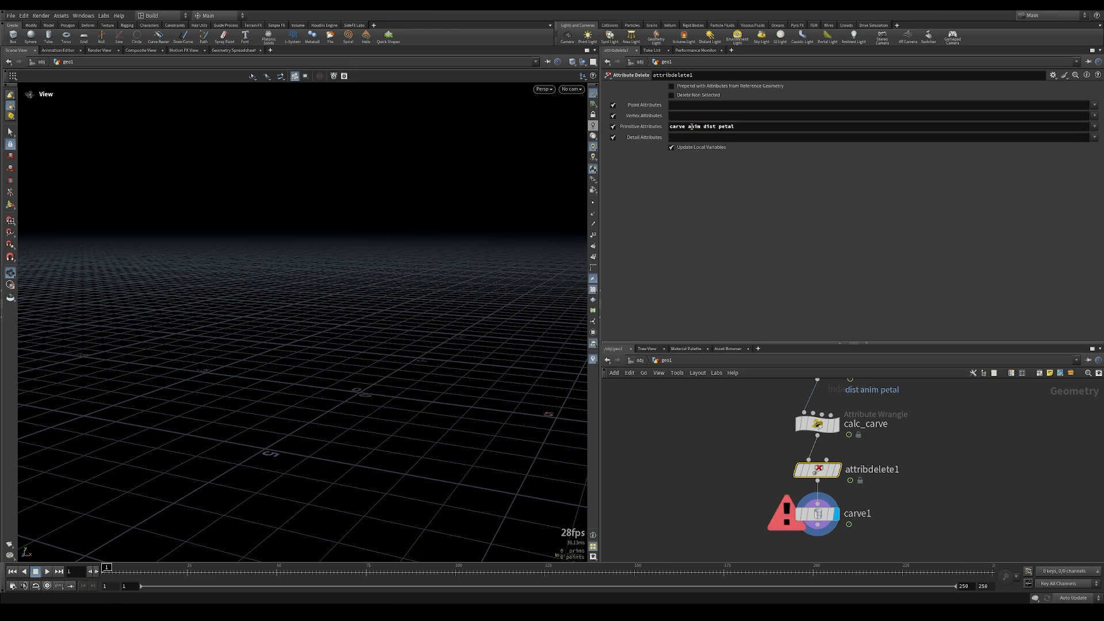
{"action": "left_click", "coordinate": [672, 94]}
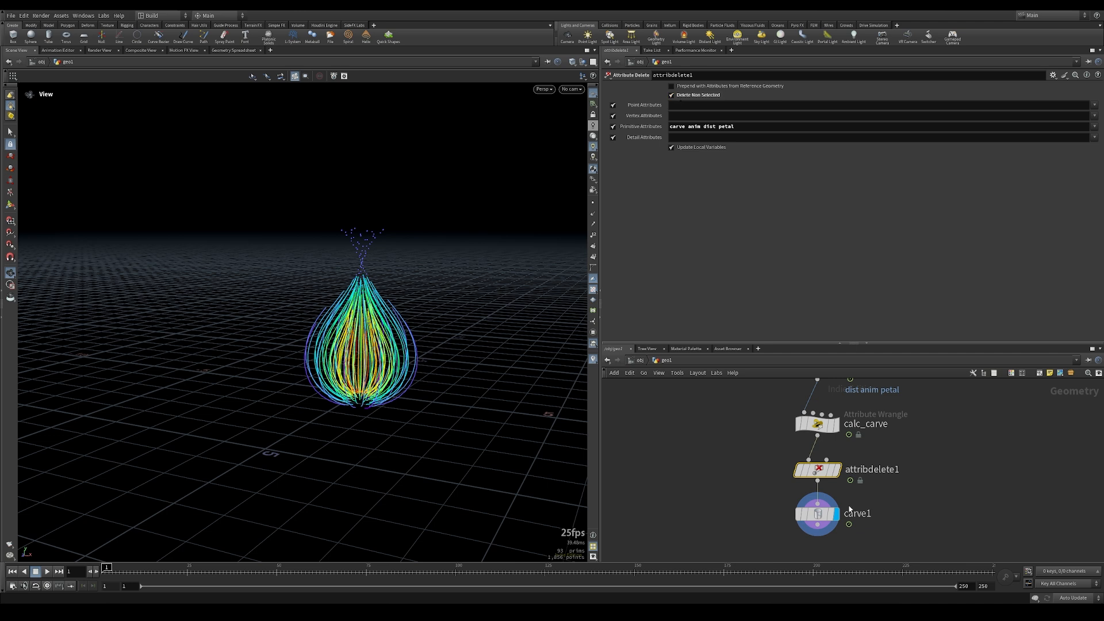
{"action": "left_click", "coordinate": [820, 512]}
{"action": "middle_click", "coordinate": [820, 513]}
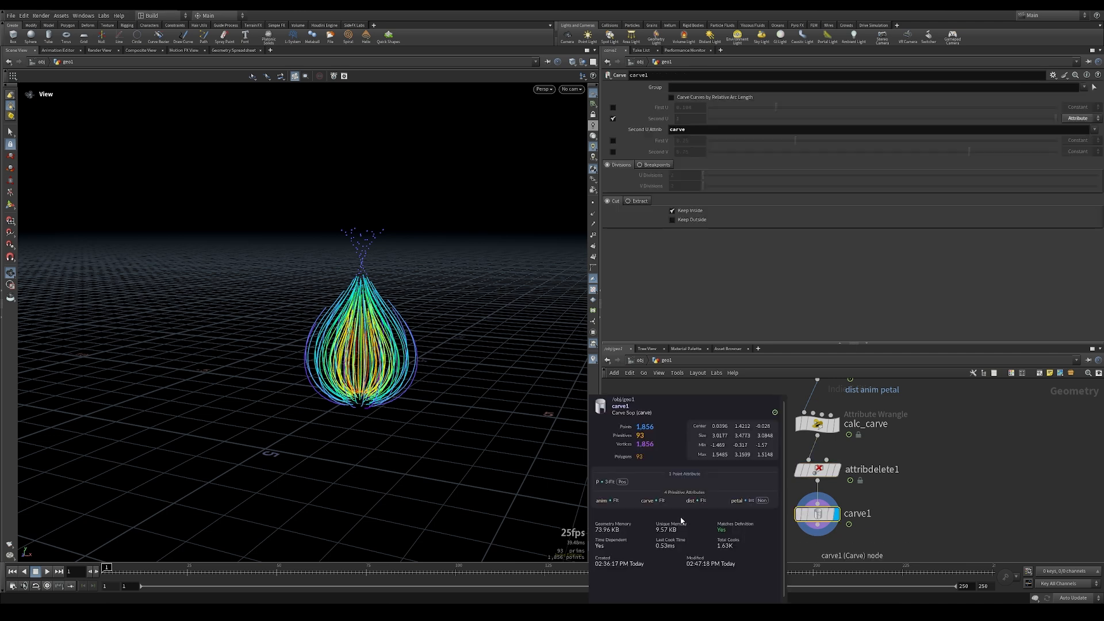
Turn on point display in the viewport and scrub the timeline forward to examine the point spacing on the carved curves
{"action": "middle_click_drag", "start_coordinate": [870, 476], "coordinate": [861, 410]}
{"action": "scroll", "coordinate": [861, 410], "scroll_direction": "down", "scroll_amount": 1}
{"action": "left_click", "coordinate": [592, 202]}
{"action": "left_click_drag", "start_coordinate": [209, 574], "coordinate": [233, 572]}
Add a Resample node after carve1 and display its result
{"action": "left_click", "coordinate": [802, 524]}
{"action": "key", "text": "Tab"}
{"action": "type", "text": "res"}
{"action": "key", "text": "Return"}
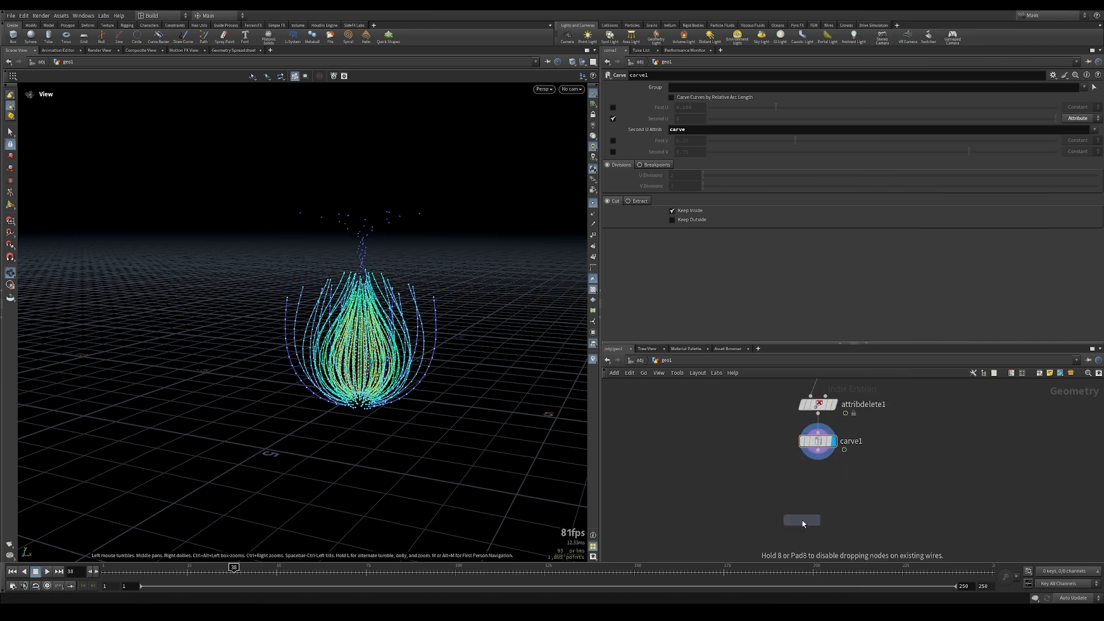
{"action": "left_click", "coordinate": [818, 501]}
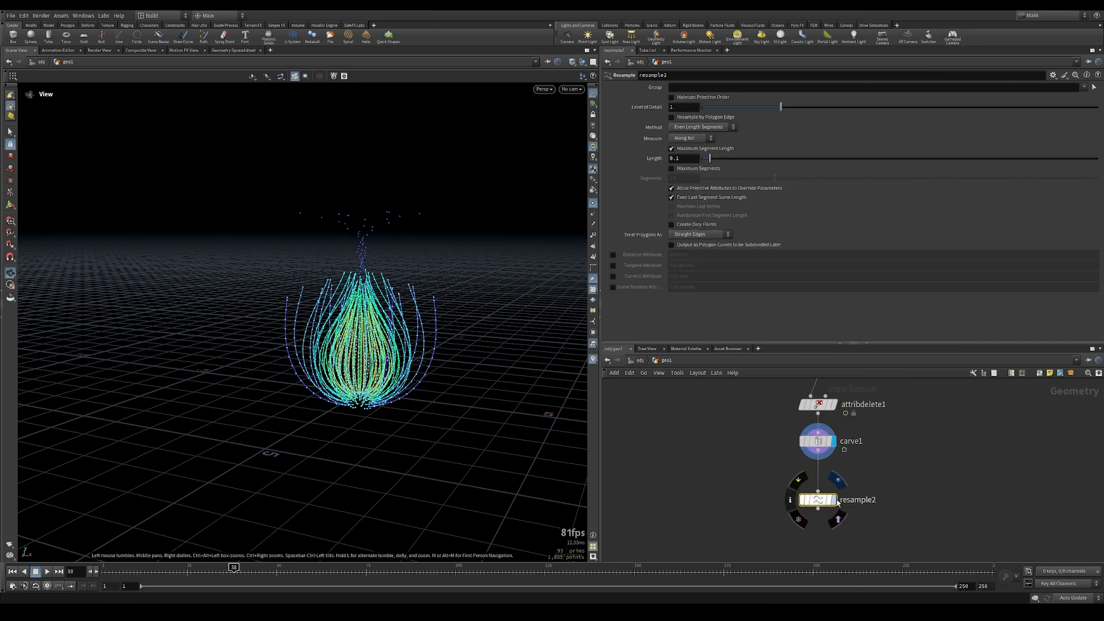
{"action": "left_click", "coordinate": [837, 501]}
Turn off resample2's Maximum Segment Length, turn on Maximum Segments and set Segments to 24
{"action": "left_click", "coordinate": [682, 148]}
{"action": "left_click", "coordinate": [684, 169]}
{"action": "double_click", "coordinate": [686, 180]}
{"action": "type", "text": "24"}
{"action": "key", "text": "Return"}
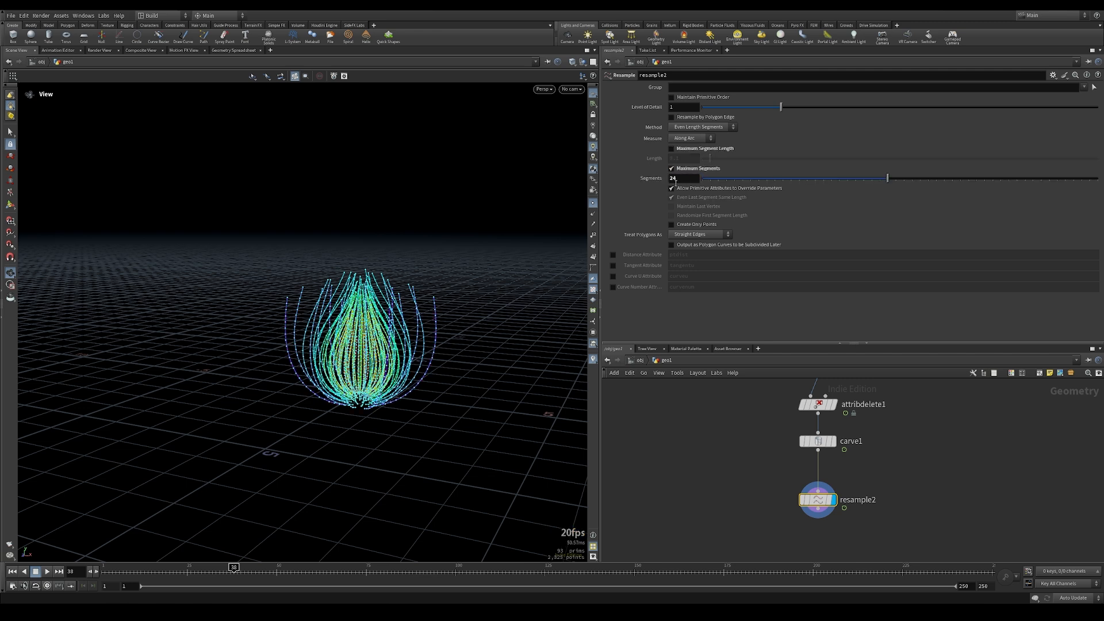
Scrub the timeline to frame 100 and turn off the attribute visualizers and point display in the viewport
{"action": "left_click_drag", "start_coordinate": [233, 569], "coordinate": [455, 600]}
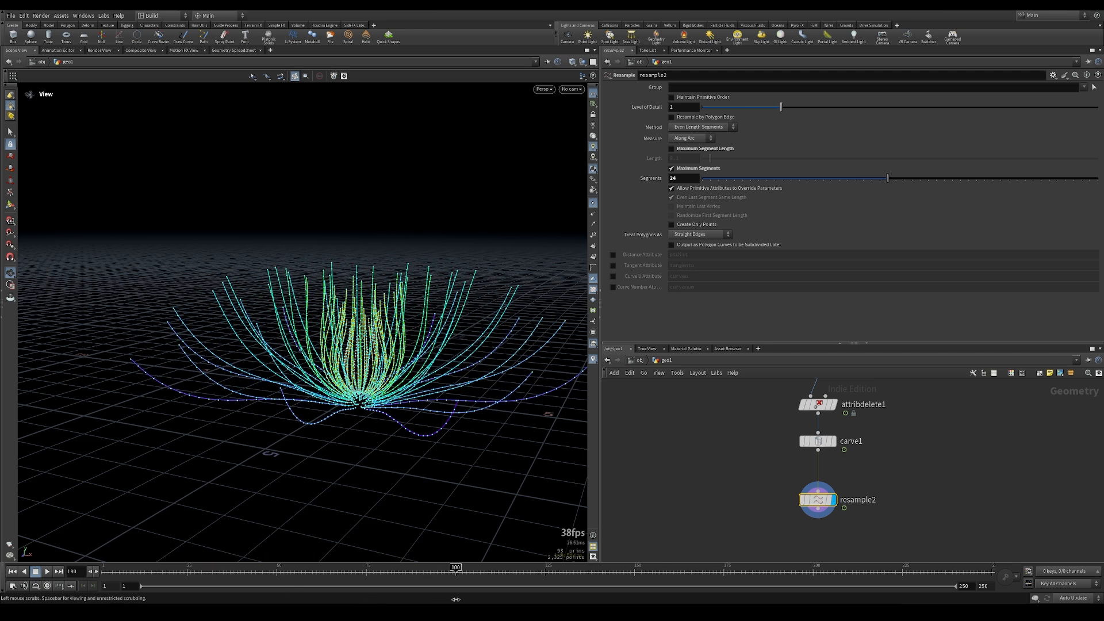
{"action": "left_click", "coordinate": [594, 359]}
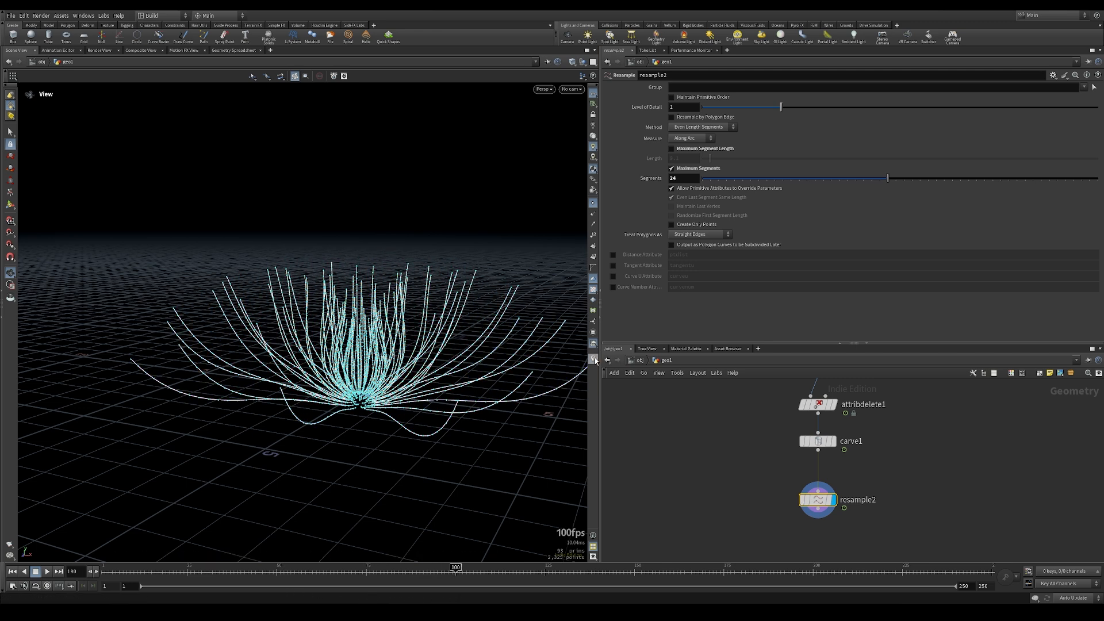
{"action": "left_click", "coordinate": [592, 203]}
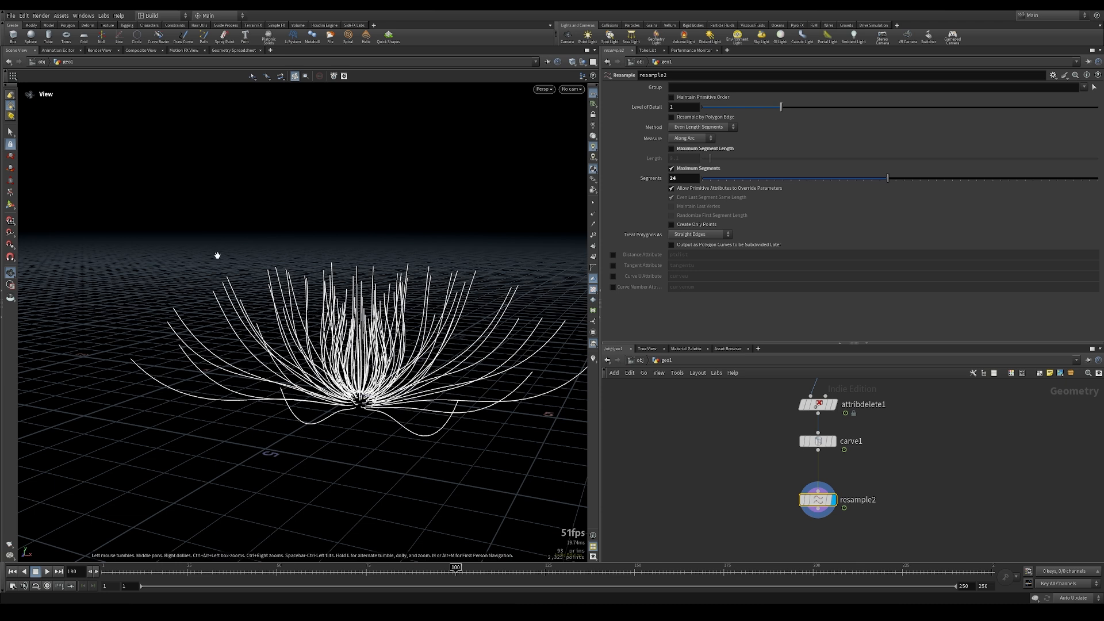
Enable resample2's Curve U Attribute and name it U
{"action": "left_click", "coordinate": [613, 276]}
{"action": "double_click", "coordinate": [706, 277]}
{"action": "type", "text": "u"}
{"action": "key", "text": "Return"}
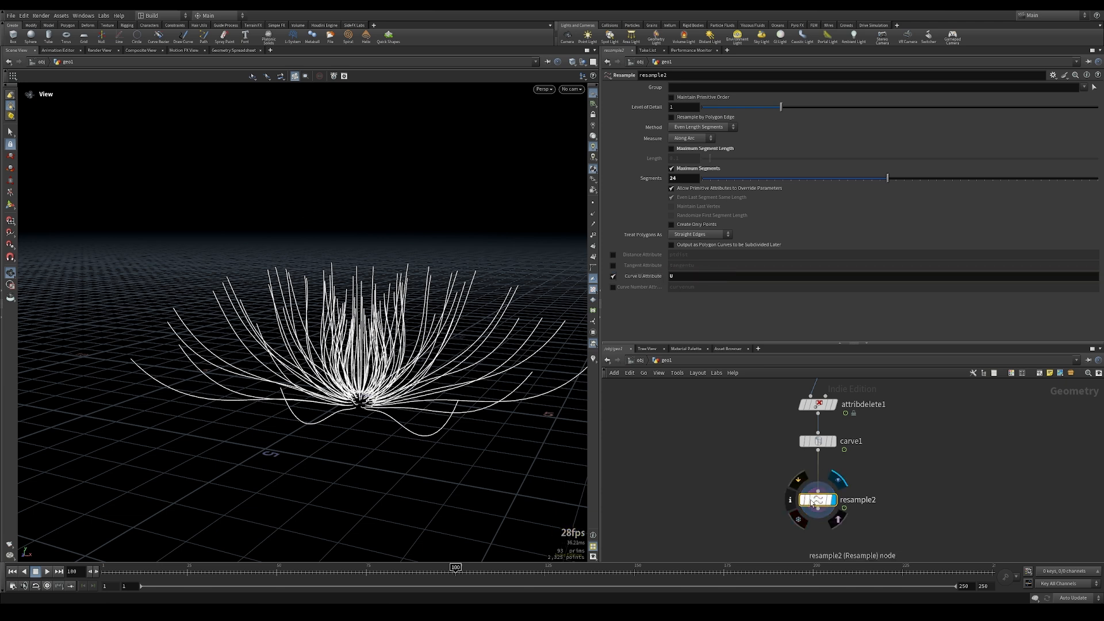
Visualize resample2's U point attribute in the viewport and scrub the timeline to frame 101
{"action": "left_click", "coordinate": [791, 500]}
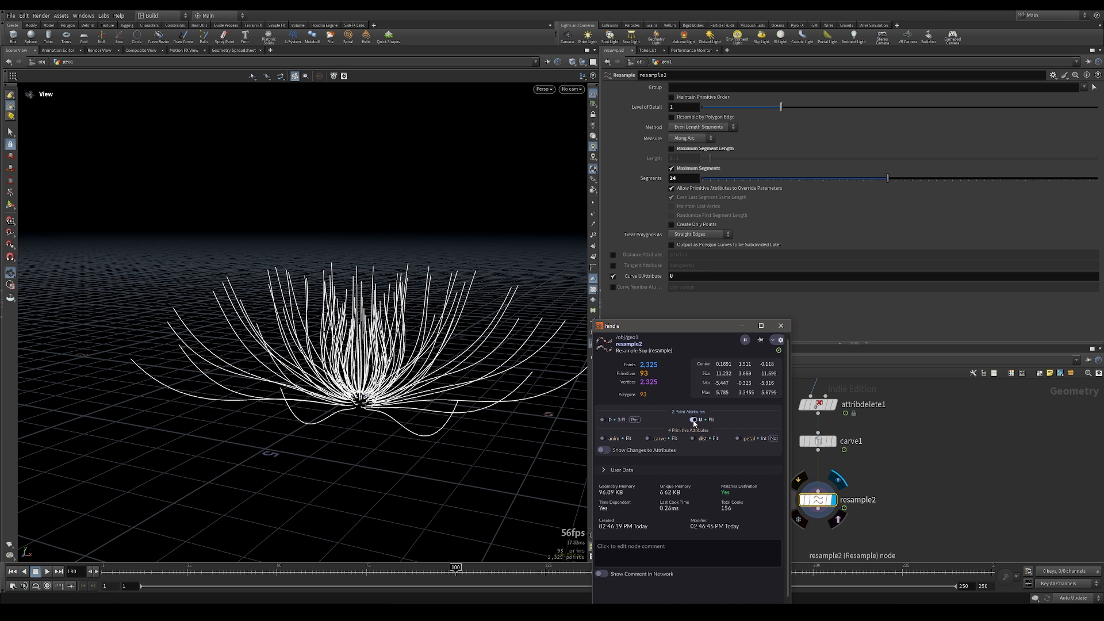
{"action": "left_click", "coordinate": [780, 325]}
{"action": "left_click", "coordinate": [593, 359]}
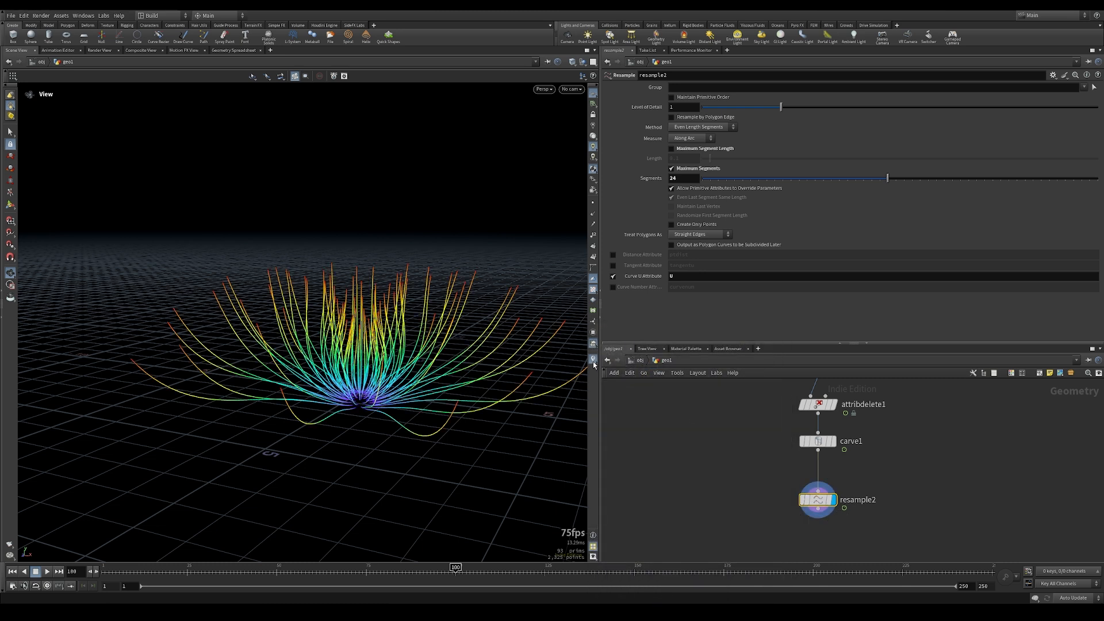
{"action": "left_click_drag", "start_coordinate": [402, 575], "coordinate": [458, 580]}
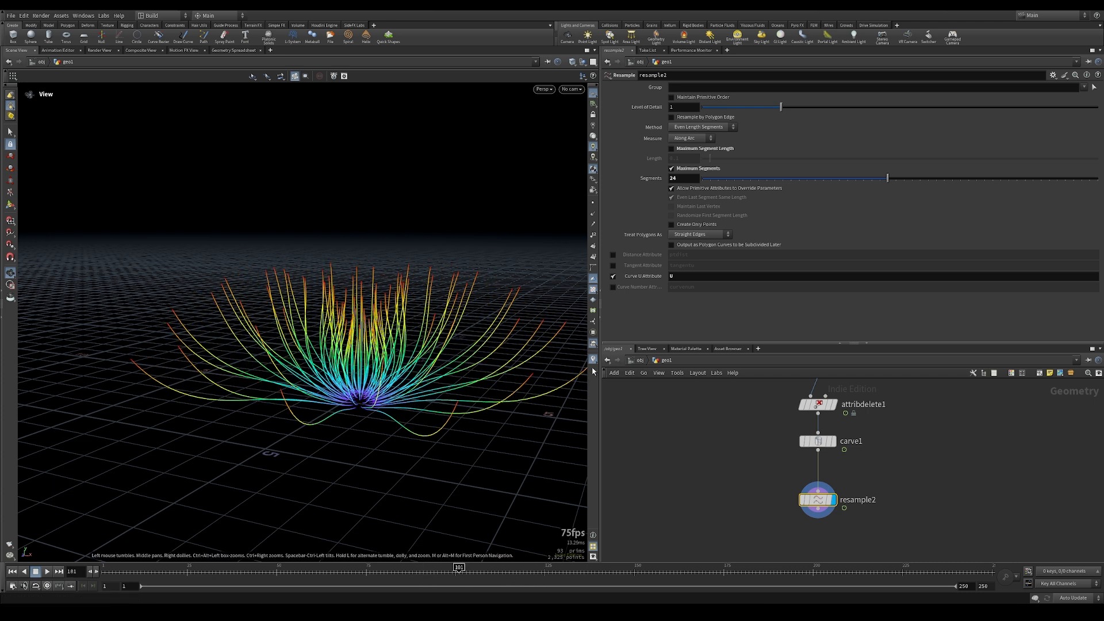
Change the U point attribute visualizer's type to Marker and close its settings
{"action": "left_click", "coordinate": [592, 367]}
{"action": "left_click", "coordinate": [673, 351]}
{"action": "left_click", "coordinate": [649, 291]}
{"action": "left_click", "coordinate": [639, 298]}
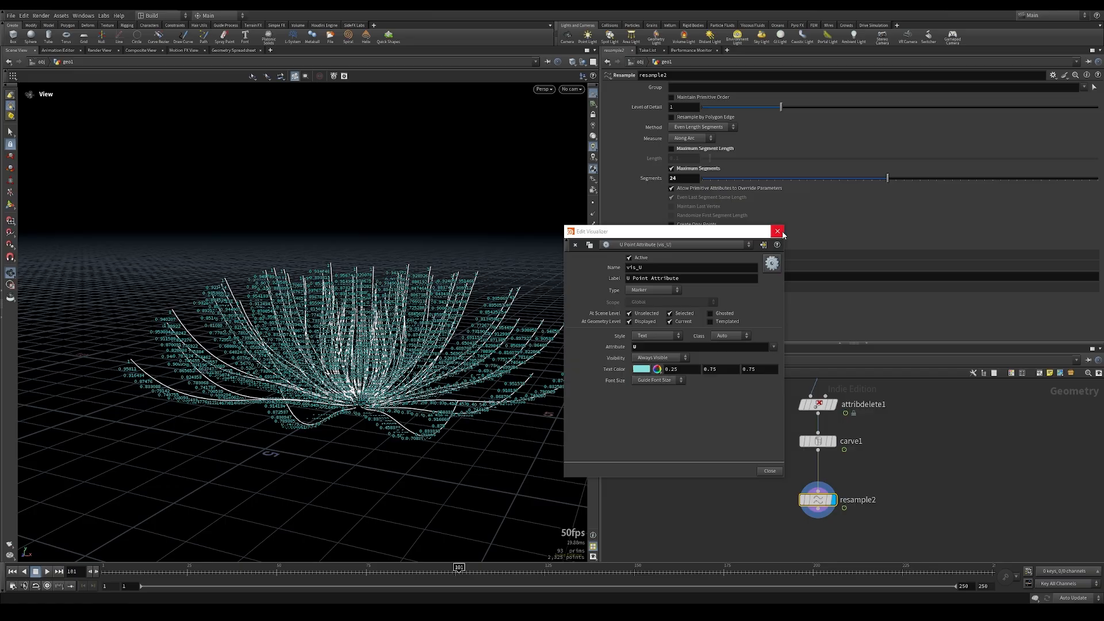
{"action": "left_click", "coordinate": [777, 231]}
Inspect the U markers up to frame 76, hide the visualizers and turn off resample2's Curve U Attribute
{"action": "scroll", "coordinate": [291, 460], "scroll_direction": "up", "scroll_amount": 3}
{"action": "left_click_drag", "start_coordinate": [459, 569], "coordinate": [370, 569]}
{"action": "left_click", "coordinate": [593, 358]}
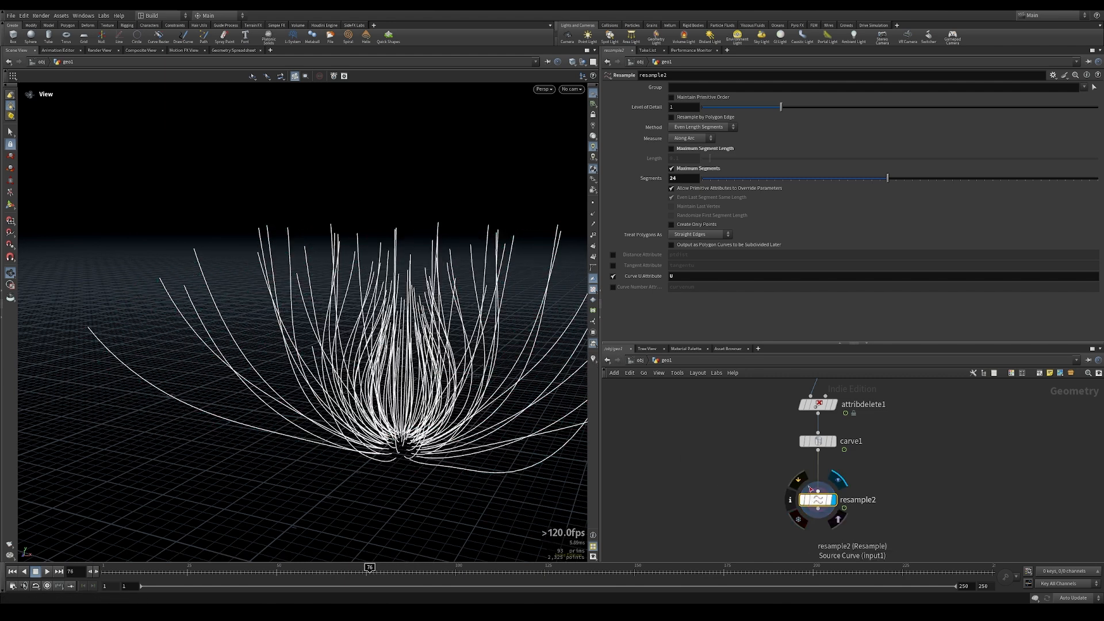
{"action": "left_click", "coordinate": [613, 276]}
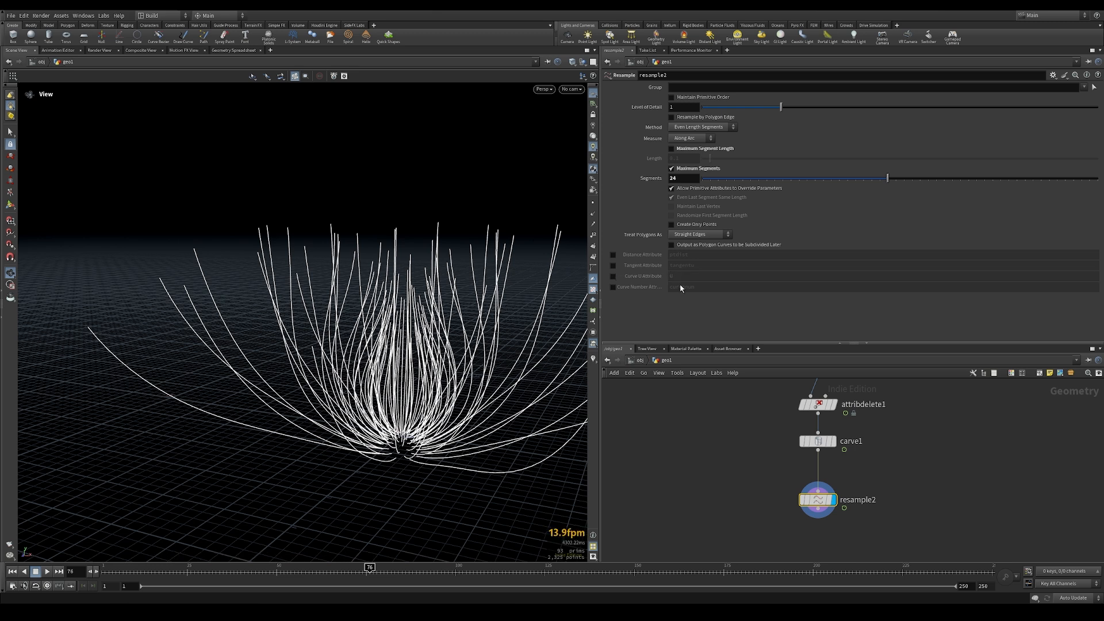
Add a Primitive Wrangle node below resample2
{"action": "scroll", "coordinate": [747, 488], "scroll_direction": "down", "scroll_amount": 2}
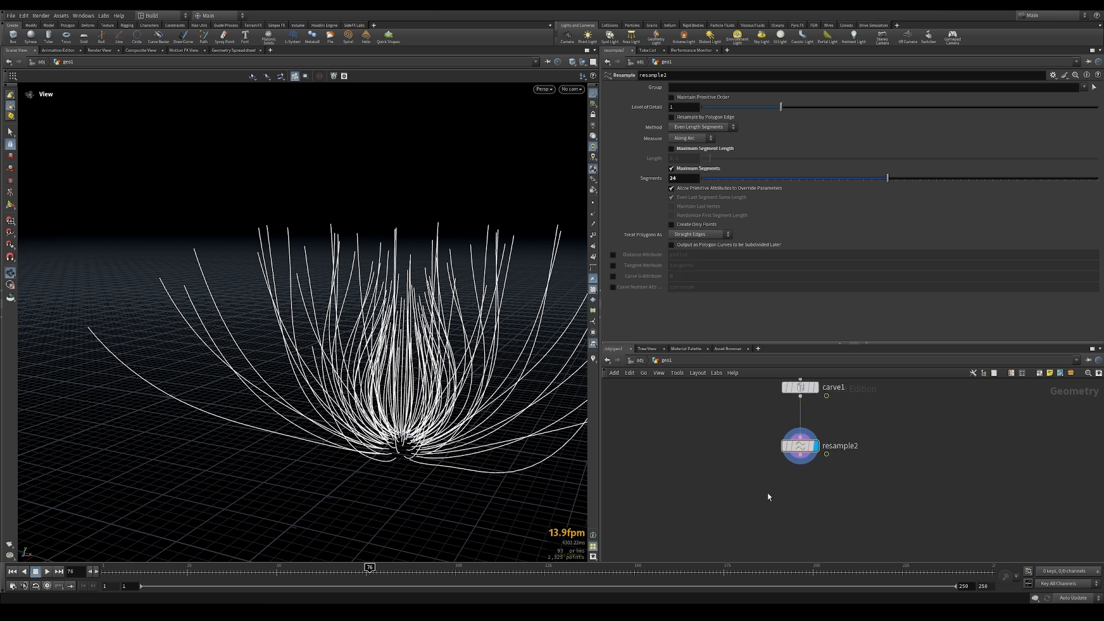
{"action": "key", "text": "Tab"}
{"action": "type", "text": "primit"}
{"action": "key", "text": "Down"}
{"action": "key", "text": "Down"}
{"action": "key", "text": "Down"}
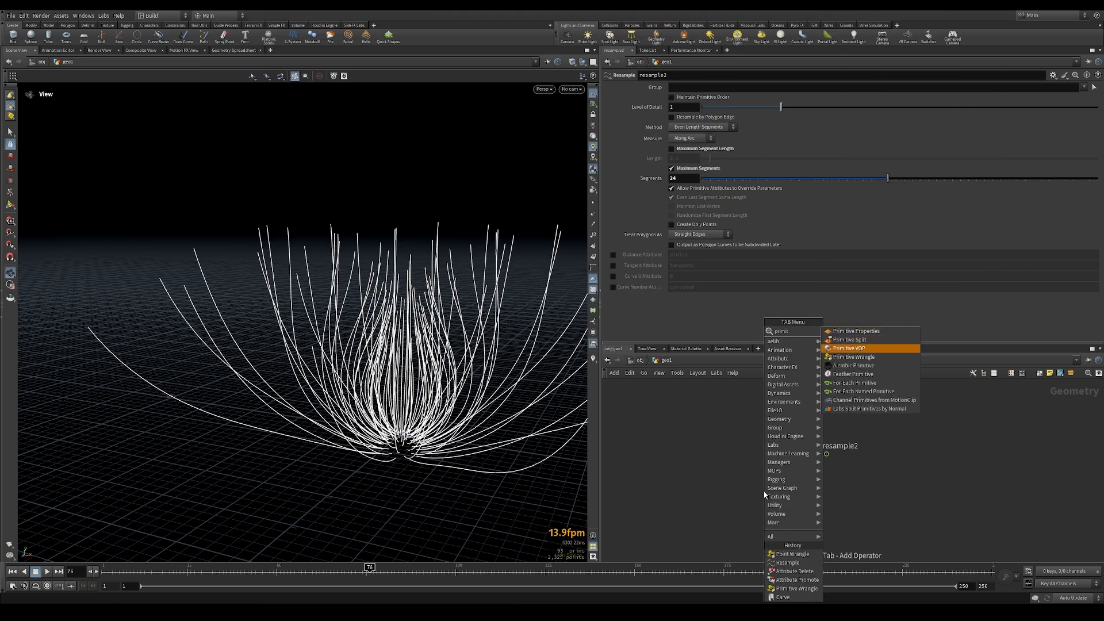
{"action": "key", "text": "Return"}
{"action": "left_click", "coordinate": [802, 508]}
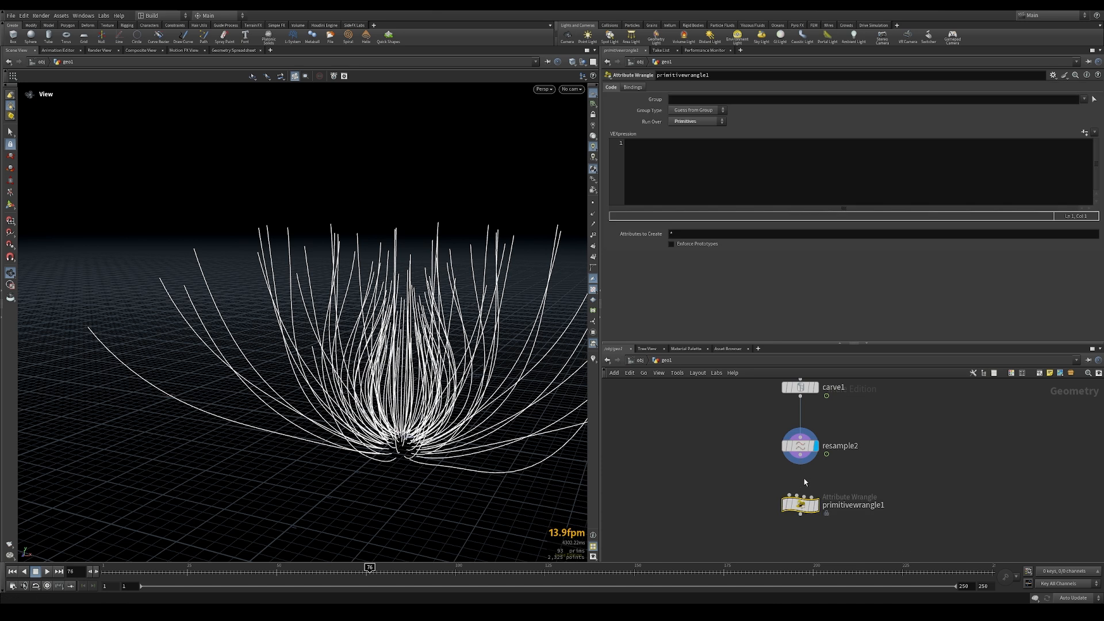
Connect resample2 to the wrangle's first input and rename the wrangle correct_u
{"action": "left_click_drag", "start_coordinate": [806, 458], "coordinate": [789, 496]}
{"action": "double_click", "coordinate": [853, 504]}
{"action": "type", "text": "co"}
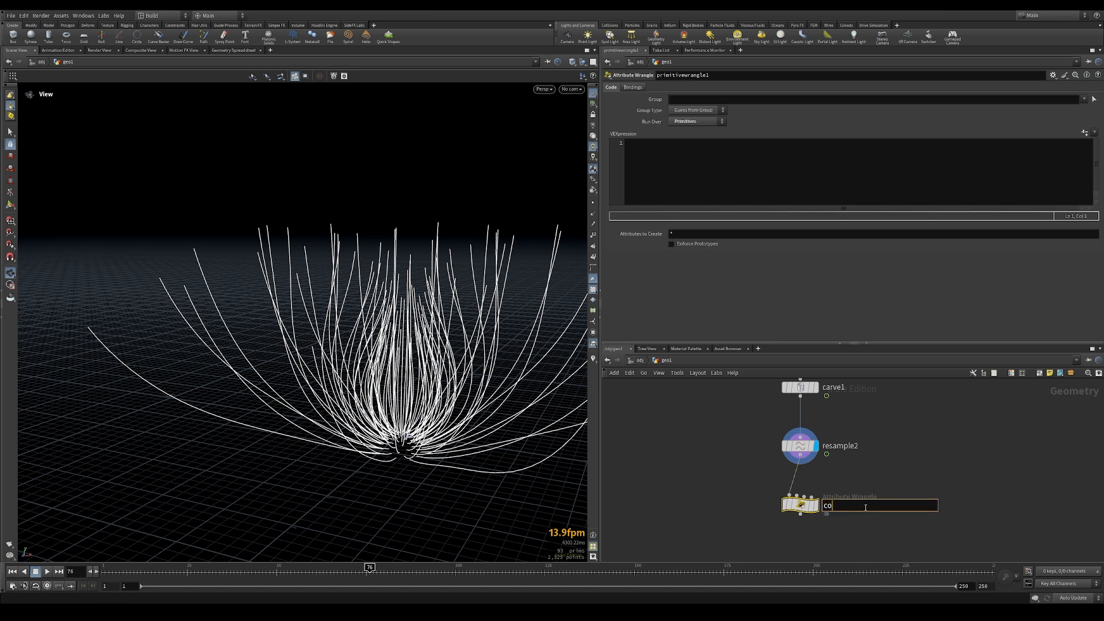
{"action": "type", "text": "rrect_u"}
{"action": "key", "text": "Return"}
{"action": "left_click", "coordinate": [677, 158]}
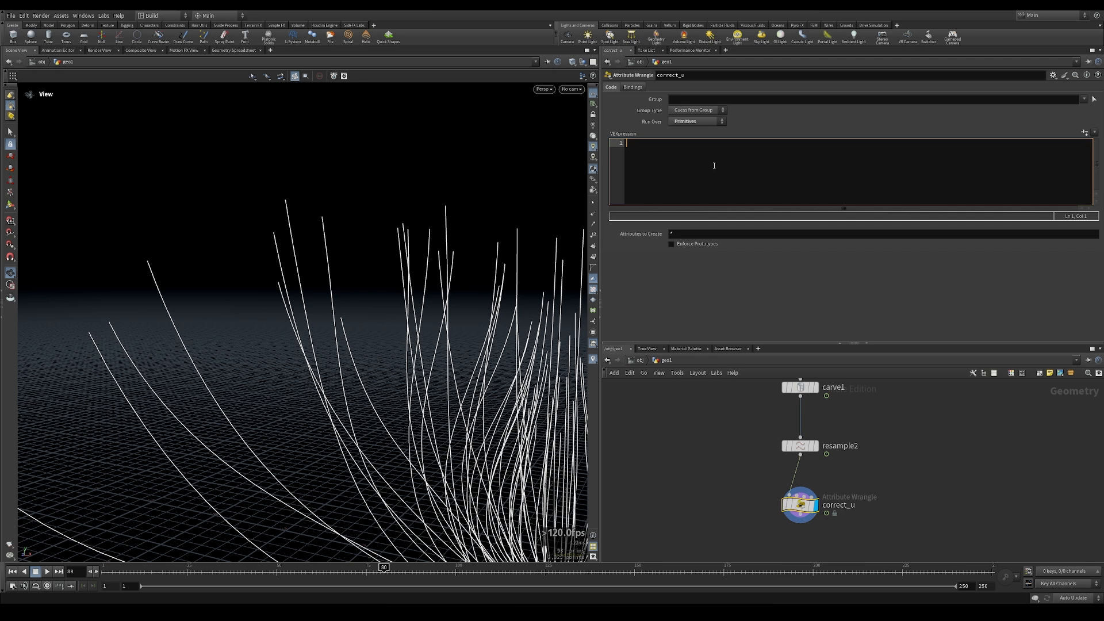
{"action": "type", "text": "int"}
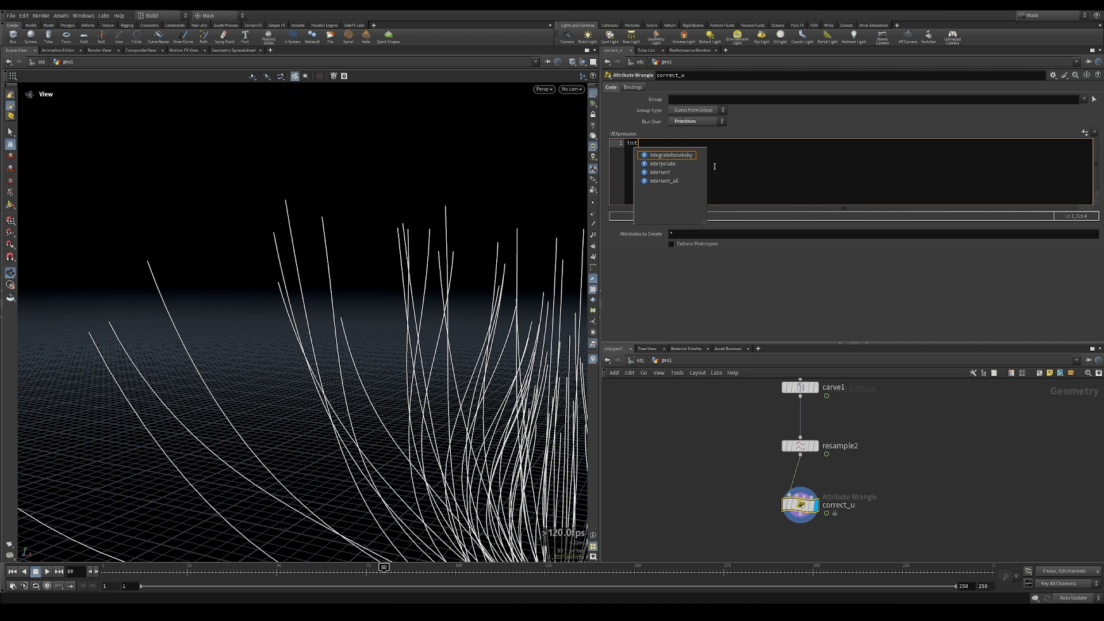
{"action": "type", "text": " p"}
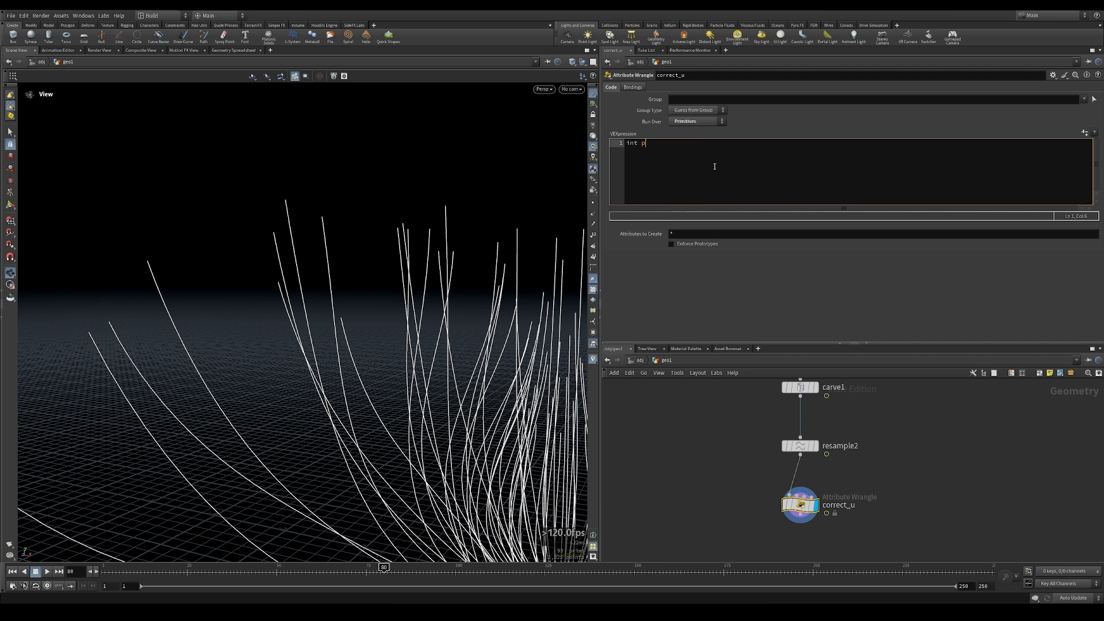
{"action": "type", "text": "tprim()"}
{"action": "type", "text": " ="}
{"action": "type", "text": "primpoints"}
{"action": "type", "text": "("}
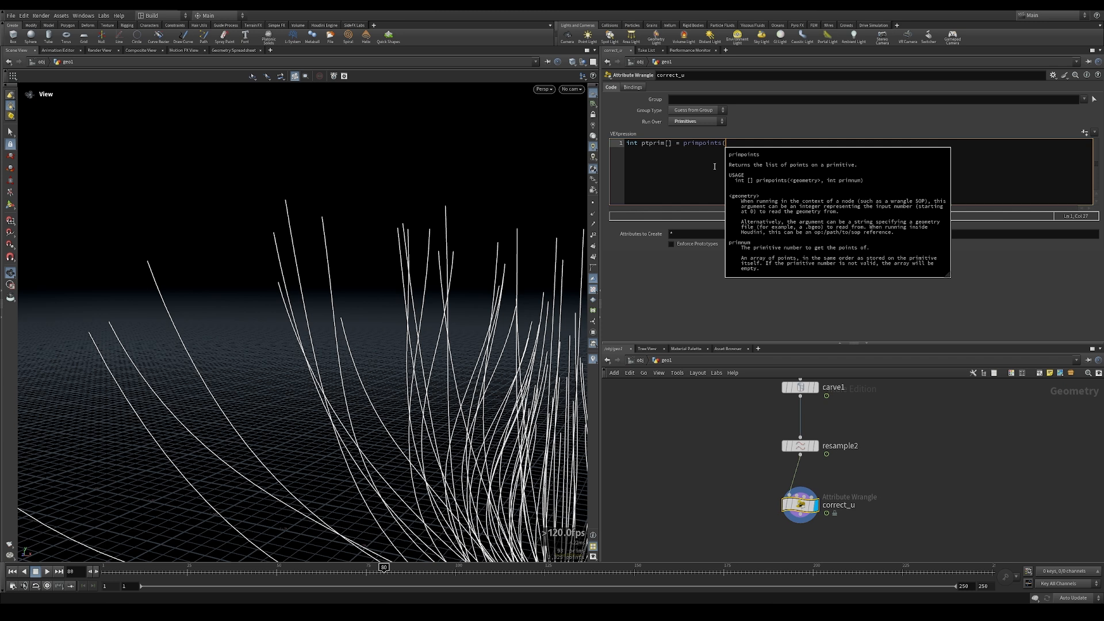
{"action": "type", "text": "0,"}
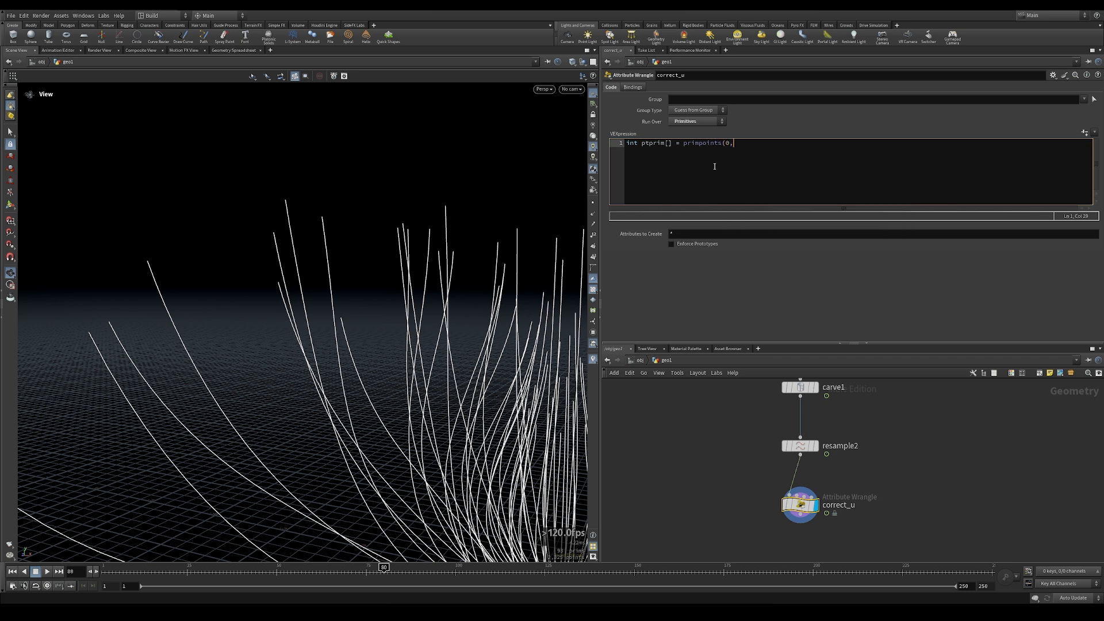
{"action": "type", "text": "@primnum);"}
{"action": "key", "text": "Return"}
{"action": "key", "text": "Return"}
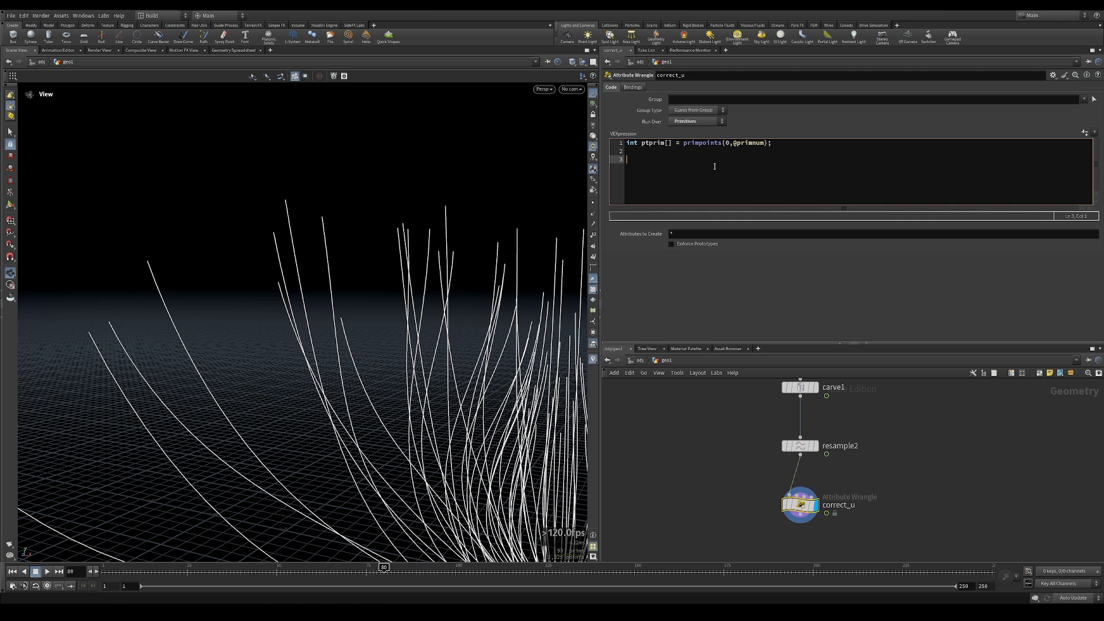
Add an empty loop "foreach(int pt; ptprim){ }" below the point array in correct_u's code
{"action": "type", "text": "foreach(int pt; ptp"}
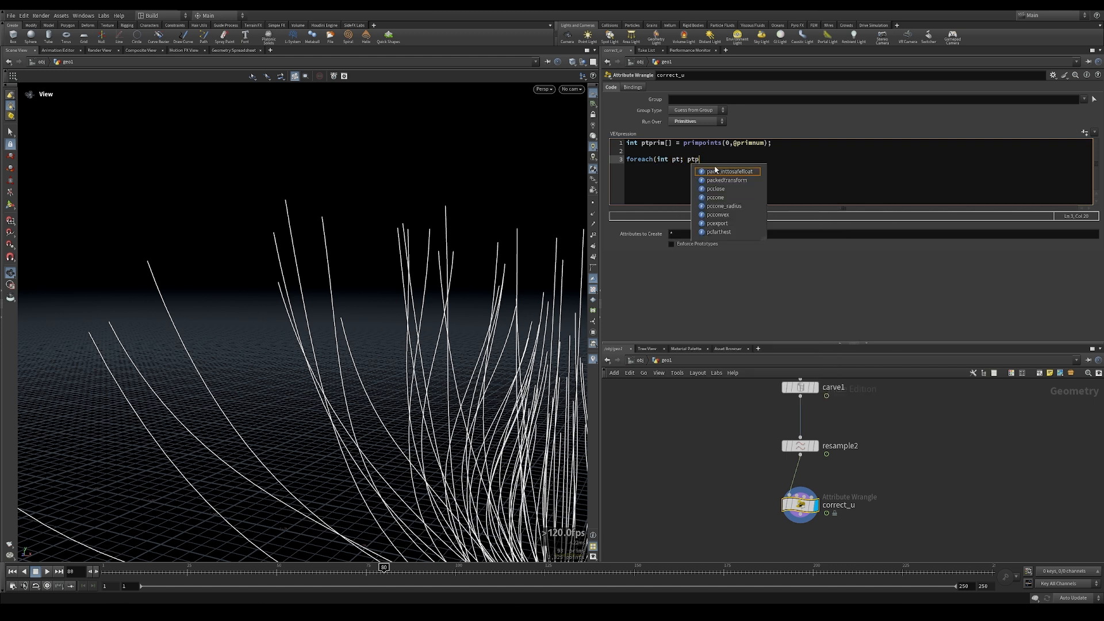
{"action": "type", "text": "rim){"}
{"action": "key", "text": "Return"}
{"action": "key", "text": "Return"}
{"action": "key", "text": "Return"}
{"action": "key", "text": "Return"}
{"action": "type", "text": "}"}
{"action": "key", "text": "Up"}
{"action": "key", "text": "Up"}
{"action": "key", "text": "Up"}
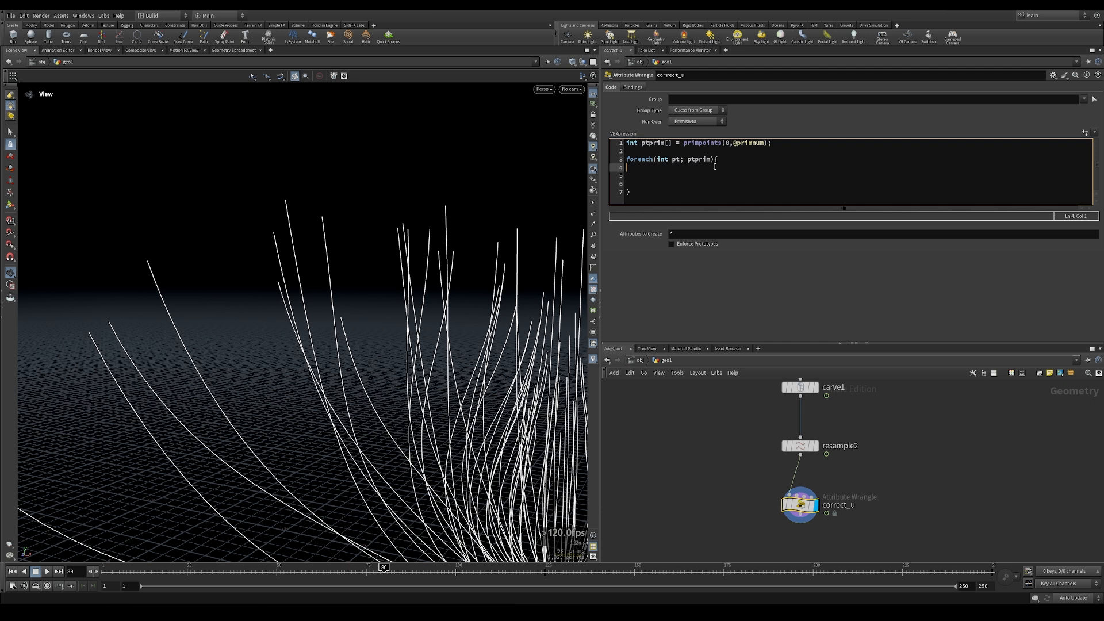
Inside the foreach loop, compute each point's new U with "float newU = (pt*1.0) % 25 / (len(ptprim)-1);"
{"action": "type", "text": "float newU ="}
{"action": "type", "text": "pt"}
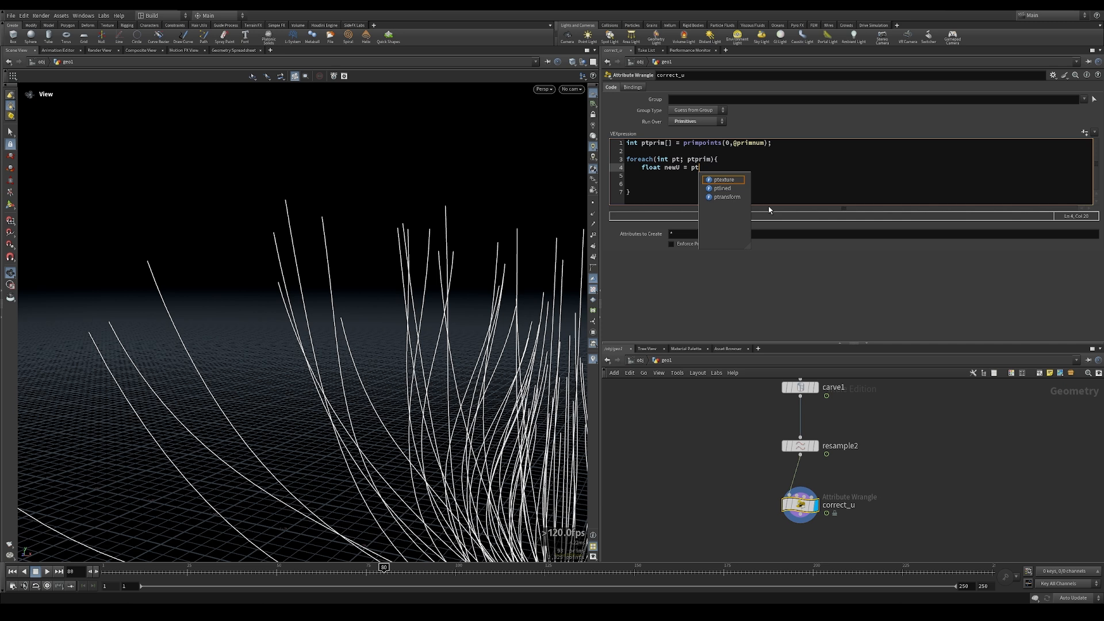
{"action": "type", "text": "*1.0"}
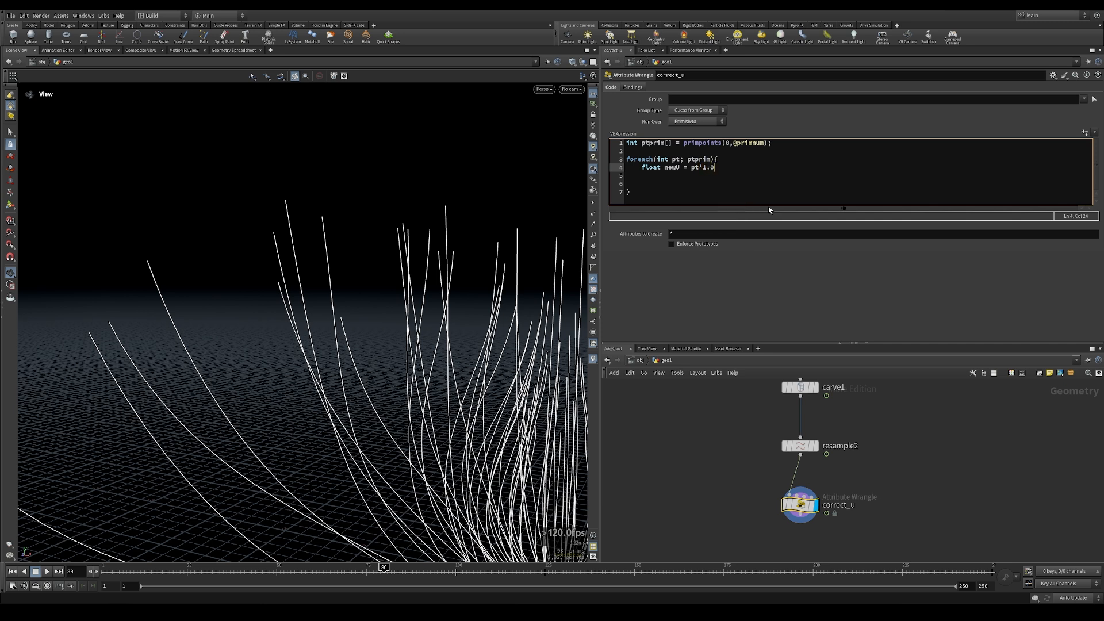
{"action": "type", "text": ")"}
{"action": "key", "text": "Left"}
{"action": "key", "text": "Left"}
{"action": "key", "text": "Left"}
{"action": "key", "text": "Left"}
{"action": "type", "text": "("}
{"action": "key", "text": "Right"}
{"action": "key", "text": "Right"}
{"action": "key", "text": "Right"}
{"action": "type", "text": "% 25 /"}
{"action": "left_click_drag", "start_coordinate": [665, 143], "coordinate": [642, 143]}
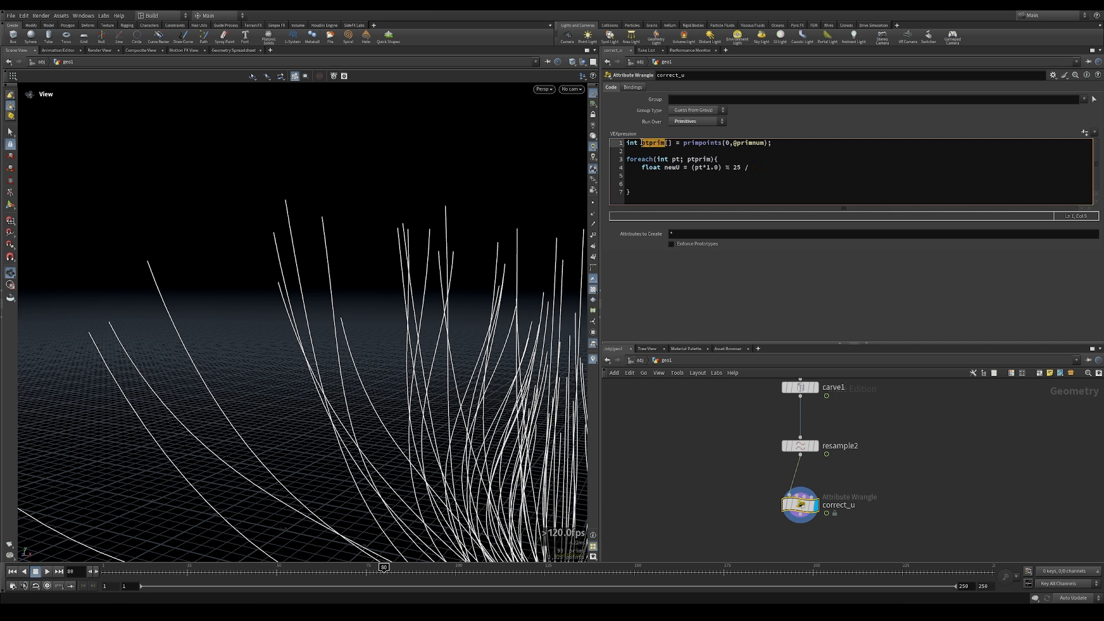
{"action": "left_click", "coordinate": [764, 165]}
{"action": "type", "text": "(len(ptprim)-1);"}
Write the result to every point on the following line with setpointattrib(0,"newU",pt,newU,"set");
{"action": "key", "text": "Return"}
{"action": "type", "text": "setpointattrib(0,\"newU\",p"}
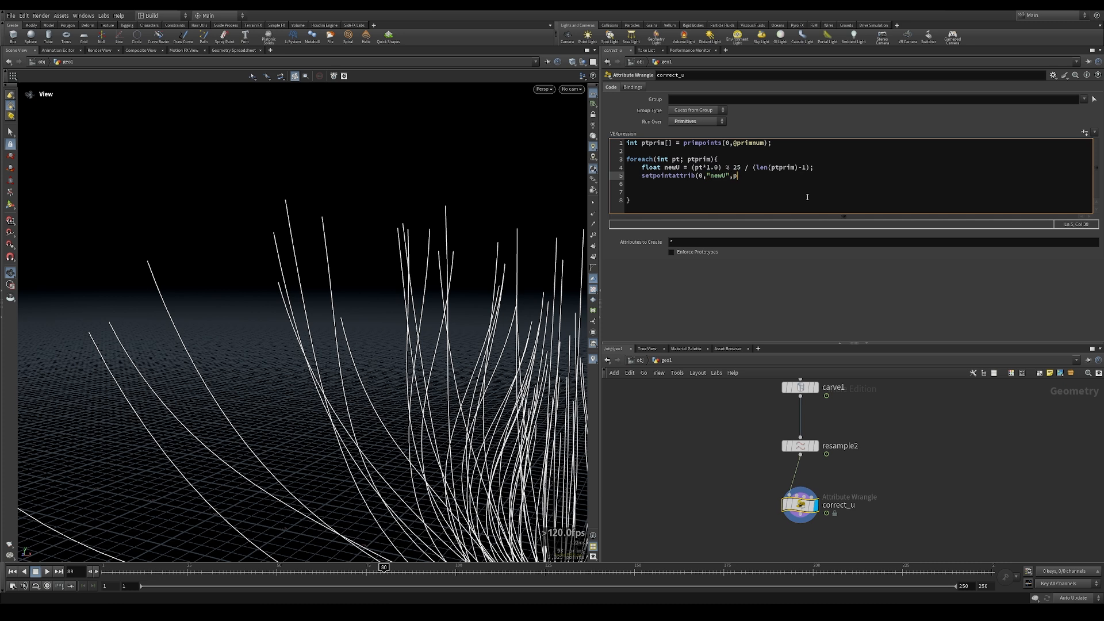
{"action": "type", "text": "t,newU,\"set\");"}
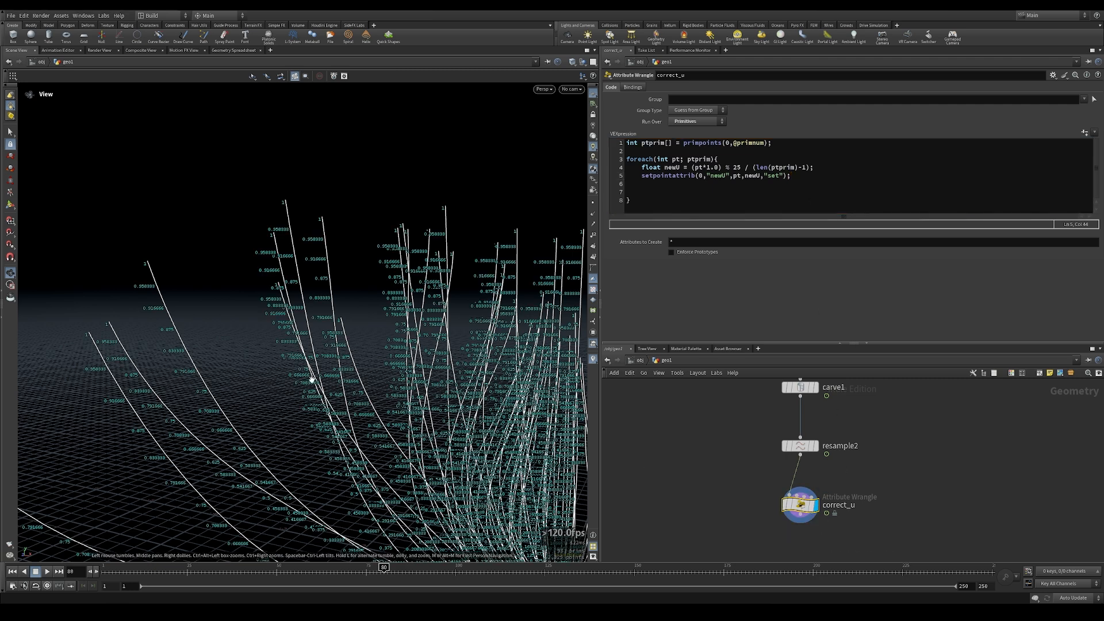
Check the newU values along the curves back to frame 73 and review resample2's segment setting
{"action": "right_click_drag", "start_coordinate": [329, 381], "coordinate": [296, 384]}
{"action": "middle_click_drag", "start_coordinate": [296, 384], "coordinate": [291, 357]}
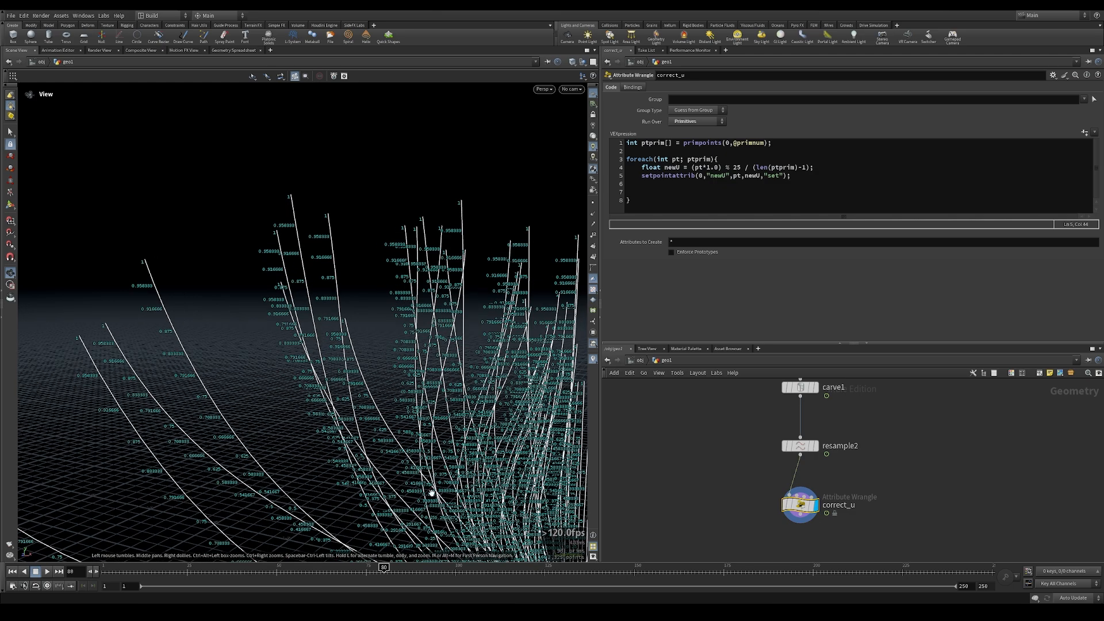
{"action": "left_click_drag", "start_coordinate": [394, 571], "coordinate": [357, 587]}
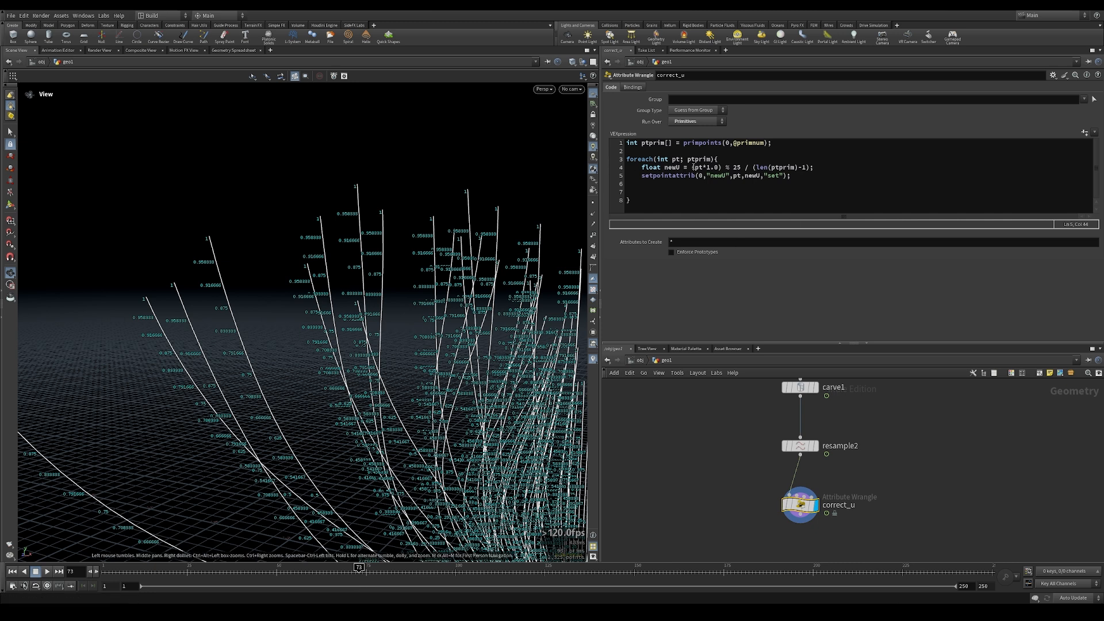
{"action": "left_click", "coordinate": [810, 450]}
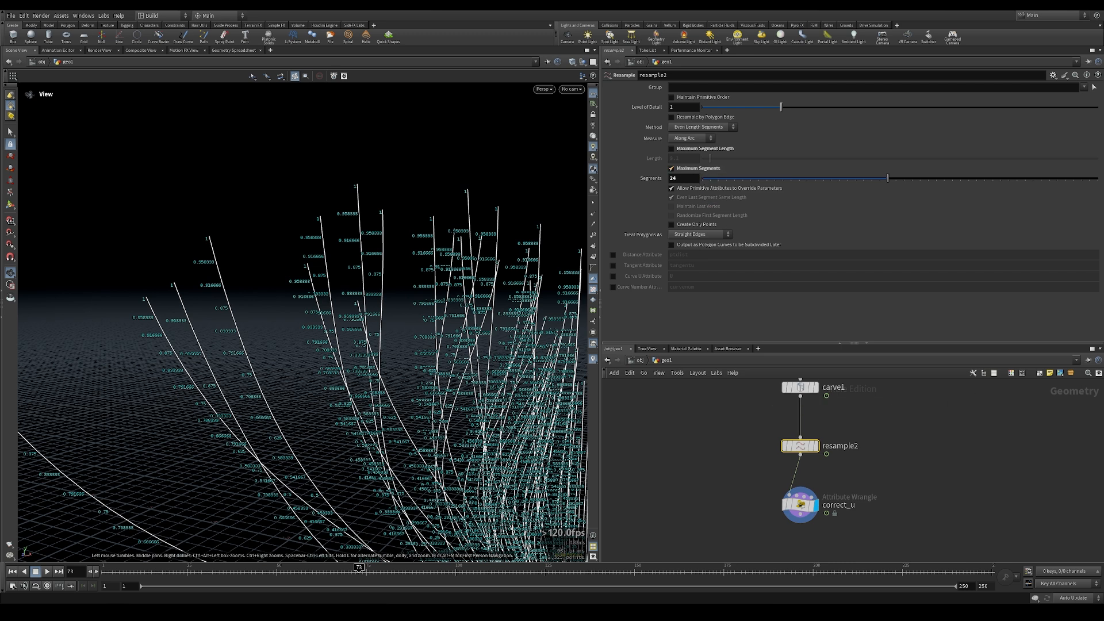
{"action": "left_click", "coordinate": [817, 504]}
Lay out the chain from the copy-to-points node down to correct_u, move it up and delete the unconnected node beside it
{"action": "scroll", "coordinate": [745, 448], "scroll_direction": "down", "scroll_amount": 5}
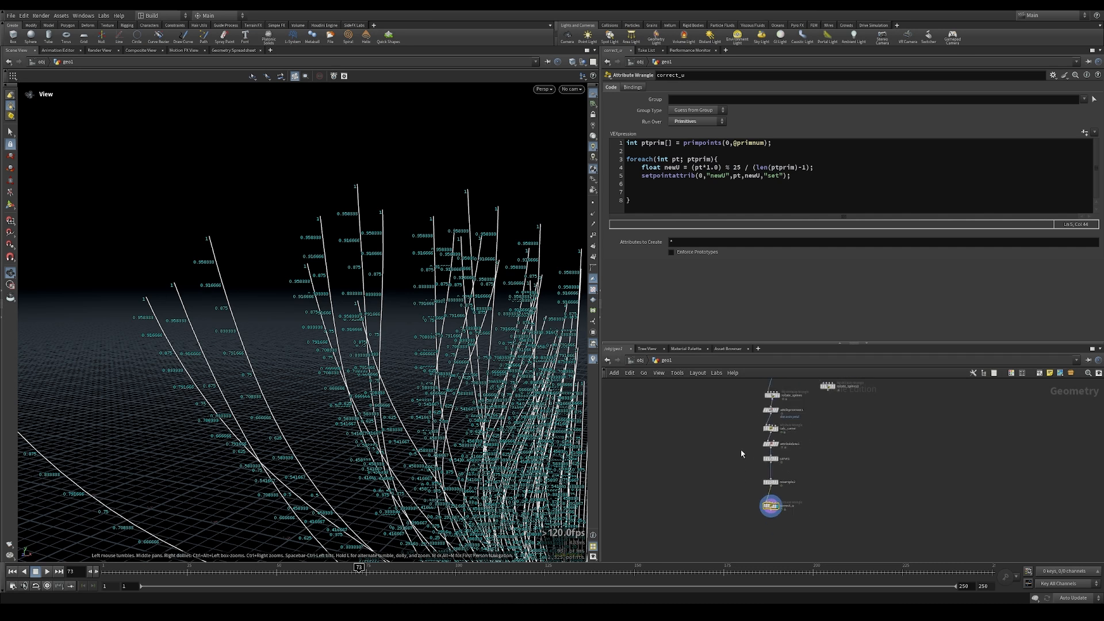
{"action": "left_click_drag", "start_coordinate": [745, 418], "coordinate": [777, 523]}
{"action": "key", "text": "l"}
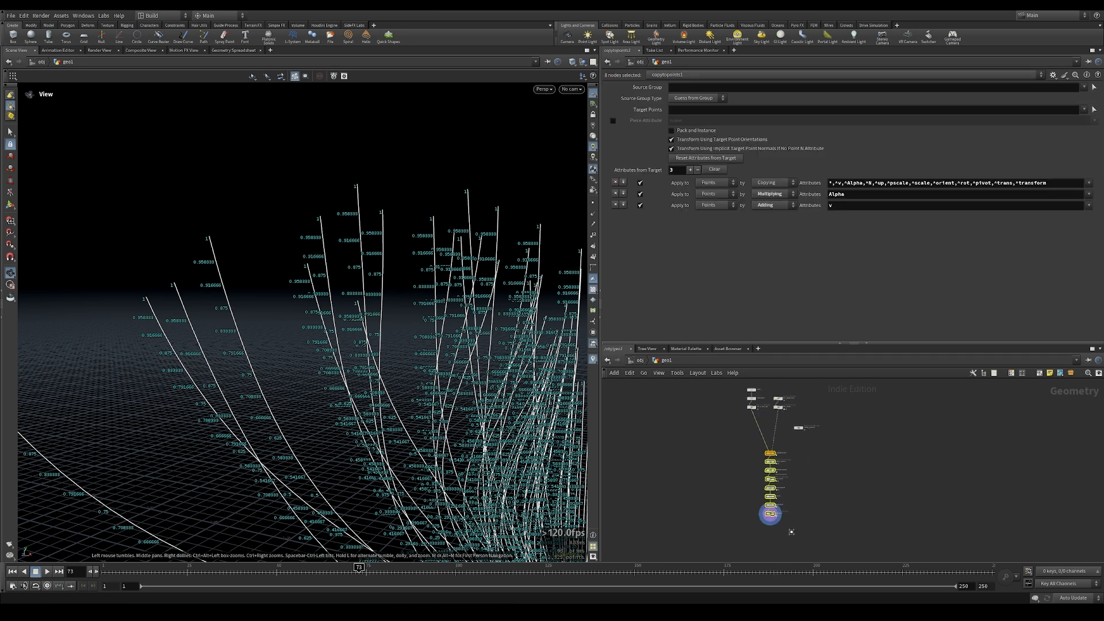
{"action": "left_click_drag", "start_coordinate": [769, 454], "coordinate": [764, 421]}
{"action": "scroll", "coordinate": [814, 416], "scroll_direction": "up", "scroll_amount": 4}
{"action": "left_click_drag", "start_coordinate": [833, 409], "coordinate": [776, 475]}
{"action": "key", "text": "Delete"}
{"action": "middle_click_drag", "start_coordinate": [751, 554], "coordinate": [797, 474]}
{"action": "scroll", "coordinate": [797, 475], "scroll_direction": "up", "scroll_amount": 3}
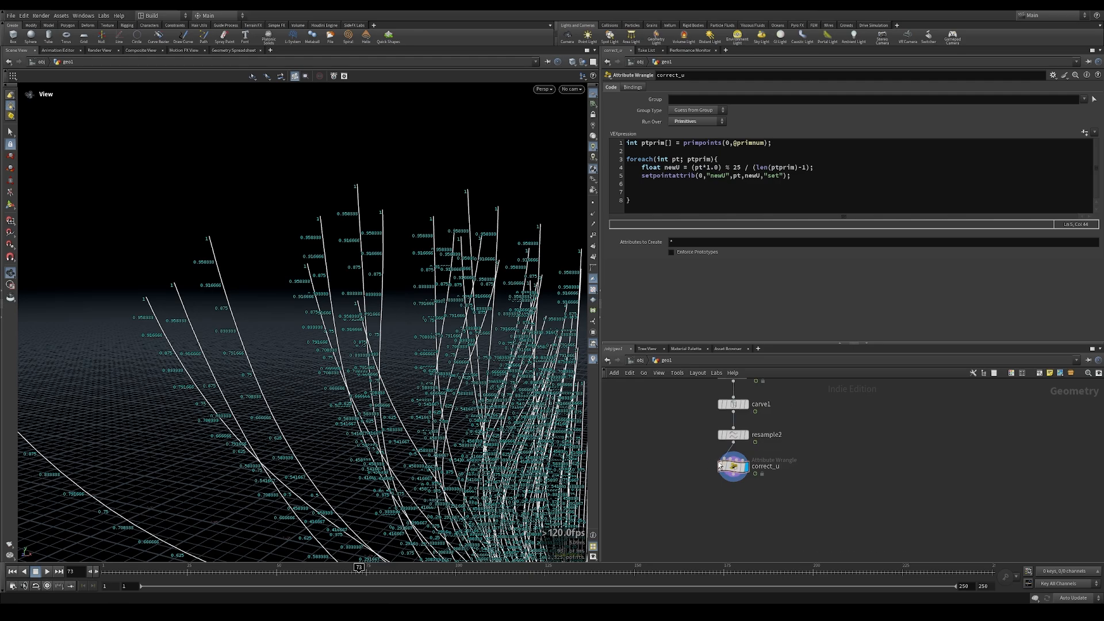
Turn off the viewport attribute visualizers and return the timeline to frame 1 to view the closed flower
{"action": "right_click_drag", "start_coordinate": [426, 419], "coordinate": [299, 404]}
{"action": "left_click_drag", "start_coordinate": [299, 404], "coordinate": [305, 445]}
{"action": "left_click", "coordinate": [593, 358]}
{"action": "middle_click_drag", "start_coordinate": [304, 446], "coordinate": [238, 438]}
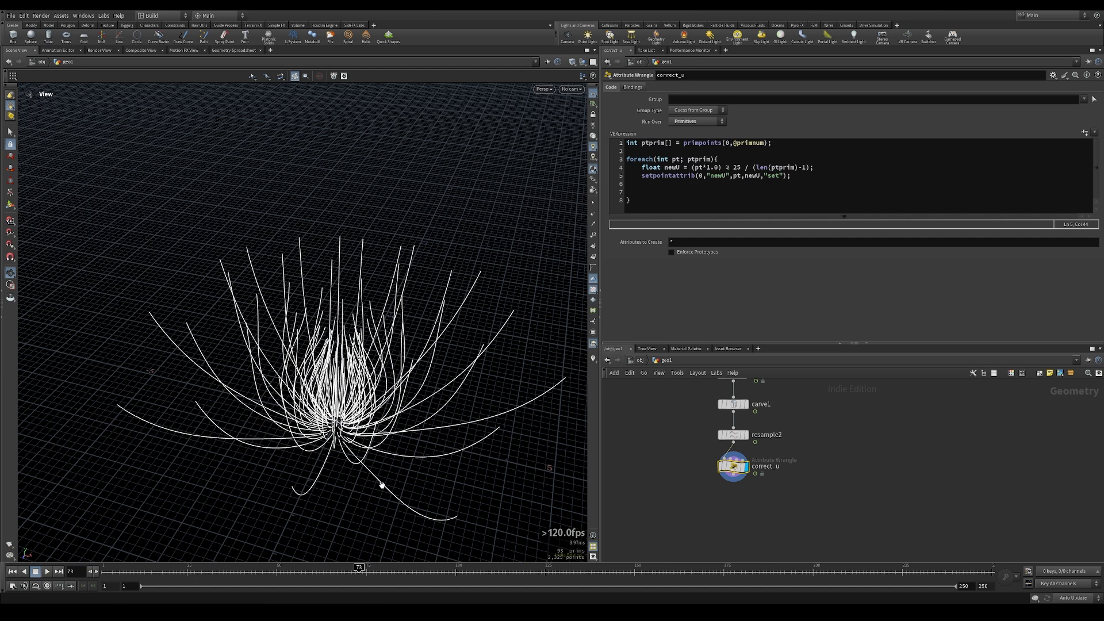
{"action": "left_click_drag", "start_coordinate": [350, 447], "coordinate": [342, 409]}
{"action": "left_click_drag", "start_coordinate": [133, 569], "coordinate": [103, 566]}
{"action": "middle_click_drag", "start_coordinate": [657, 506], "coordinate": [699, 469]}
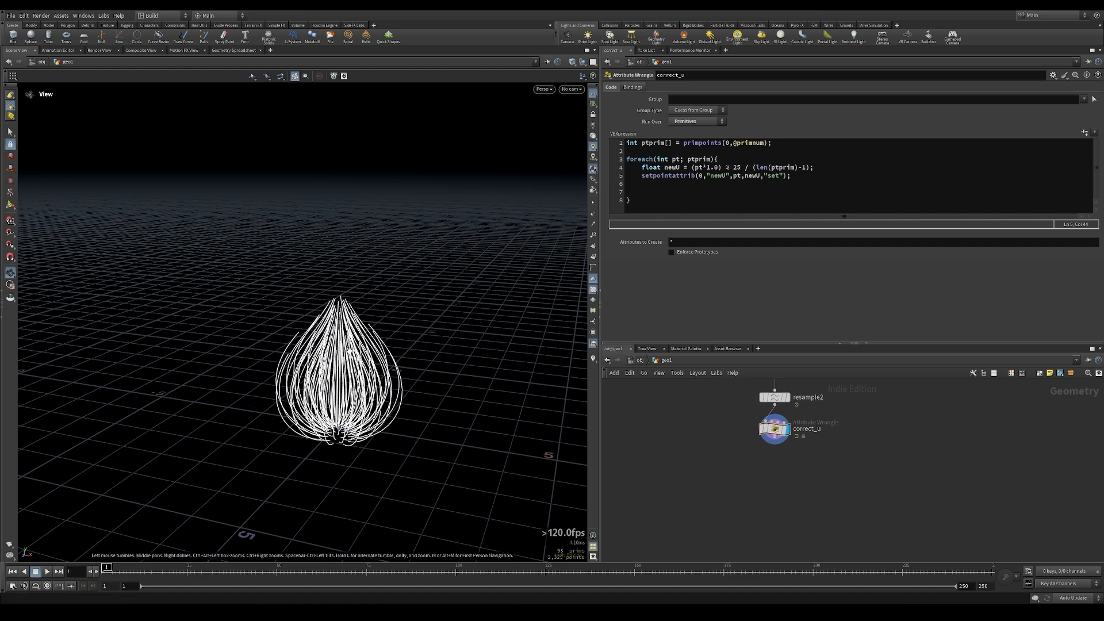
{"action": "left_click_drag", "start_coordinate": [350, 351], "coordinate": [352, 390]}
{"action": "right_click_drag", "start_coordinate": [352, 391], "coordinate": [468, 350]}
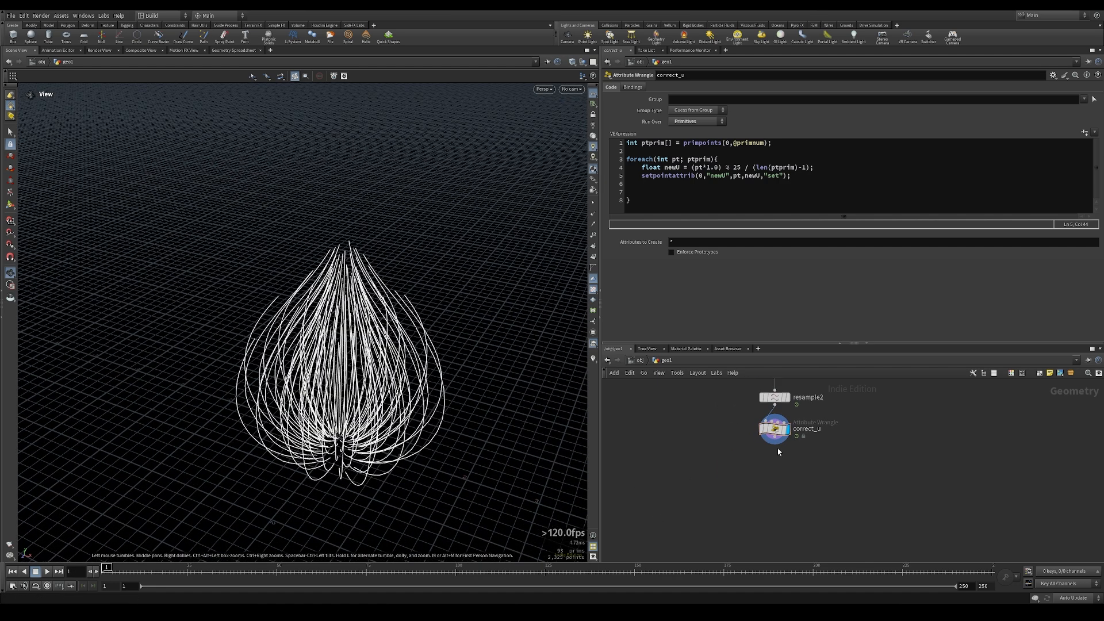
Add an Orientation Along Curve node below correct_u, connect it to the wrangle's output and display it
{"action": "middle_click_drag", "start_coordinate": [756, 445], "coordinate": [754, 508]}
{"action": "middle_click_drag", "start_coordinate": [735, 430], "coordinate": [744, 441]}
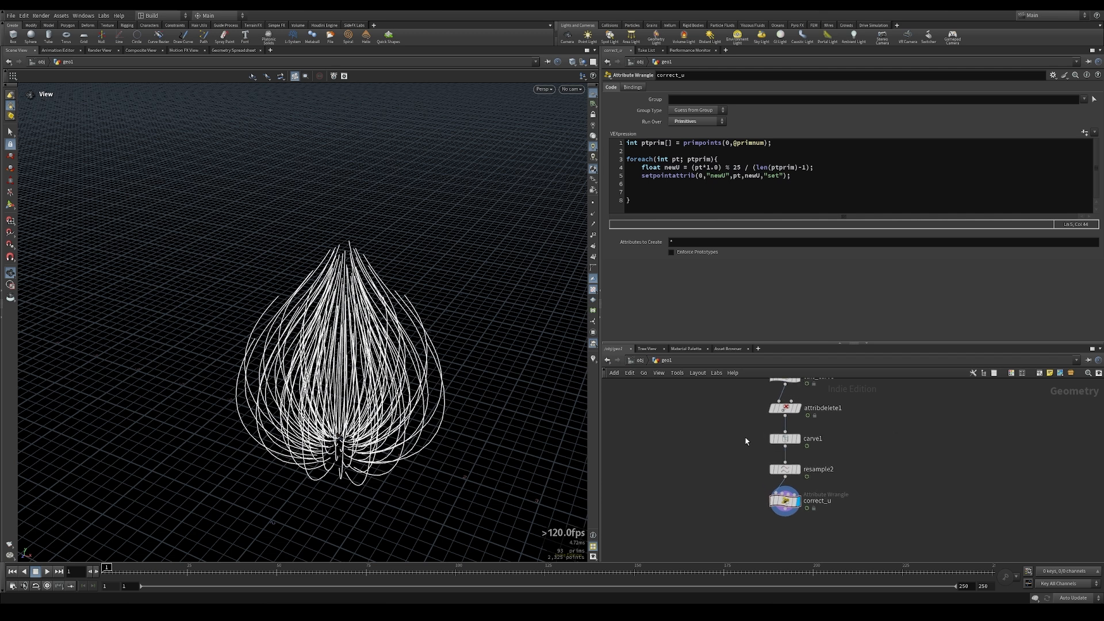
{"action": "mouse_move", "coordinate": [838, 505]}
{"action": "middle_mouse_down"}
{"action": "mouse_move", "coordinate": [855, 459]}
{"action": "mouse_move", "coordinate": [854, 501]}
{"action": "middle_mouse_up"}
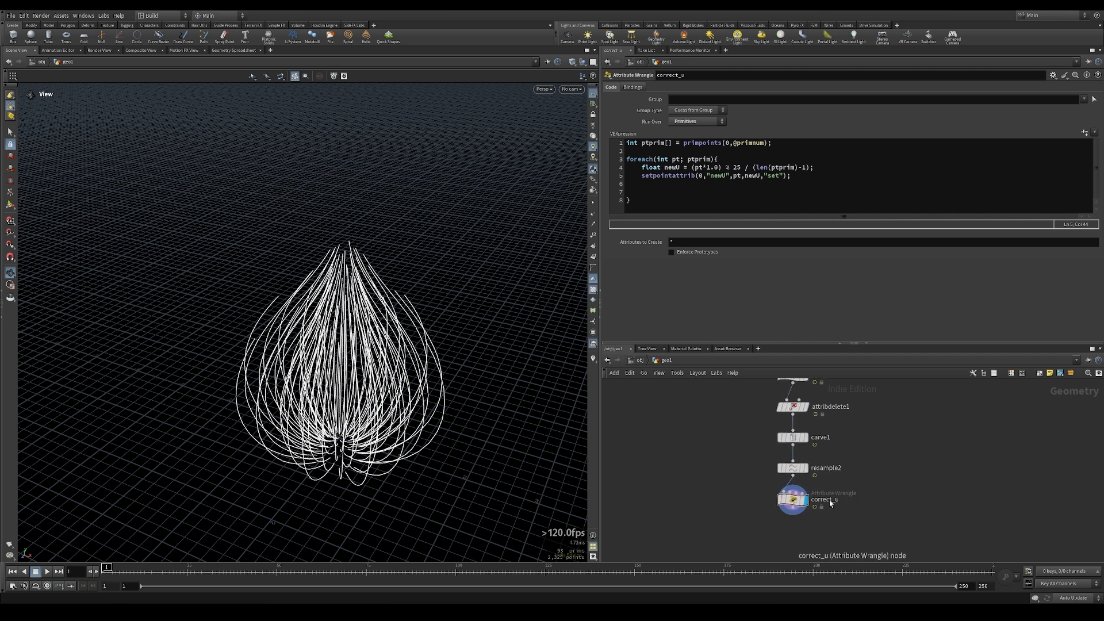
{"action": "middle_click_drag", "start_coordinate": [750, 512], "coordinate": [767, 492]}
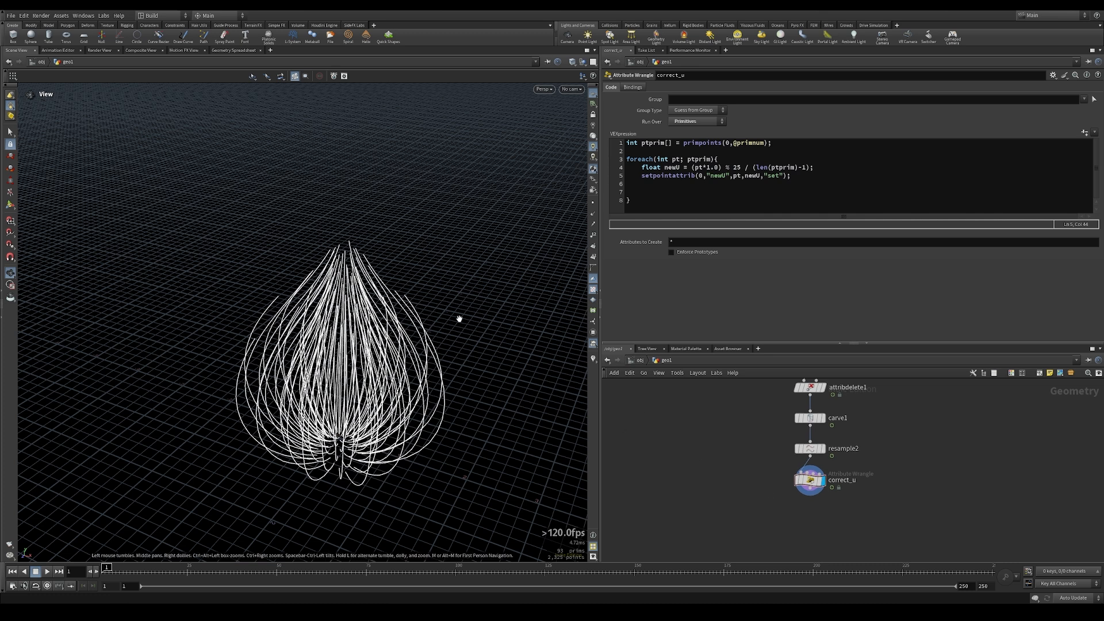
{"action": "middle_click_drag", "start_coordinate": [753, 516], "coordinate": [770, 498]}
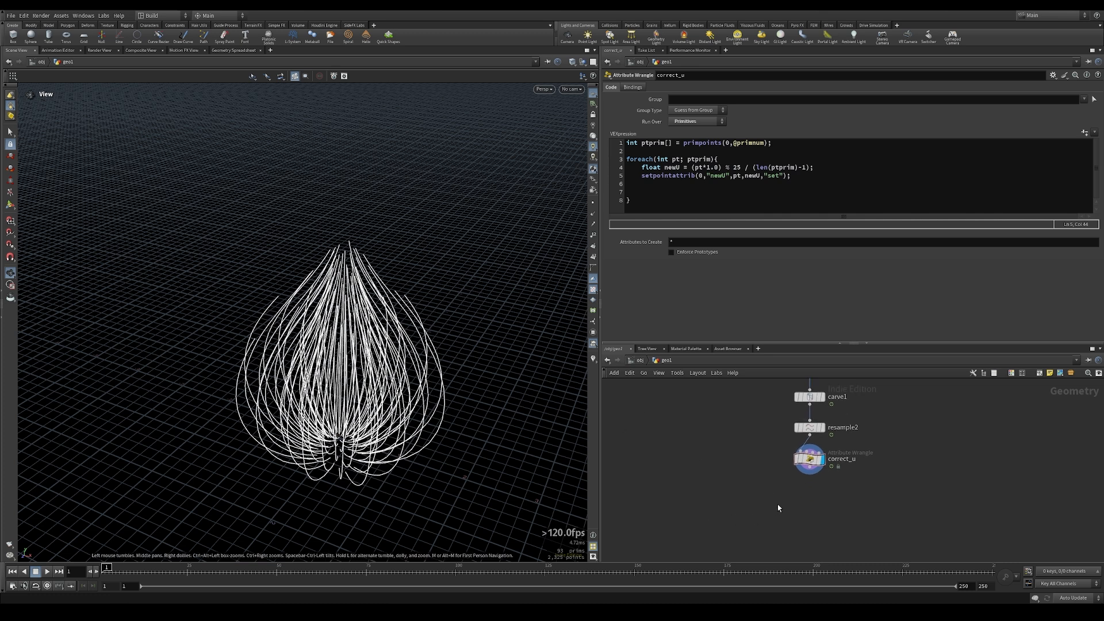
{"action": "key", "text": "Tab"}
{"action": "type", "text": "orient"}
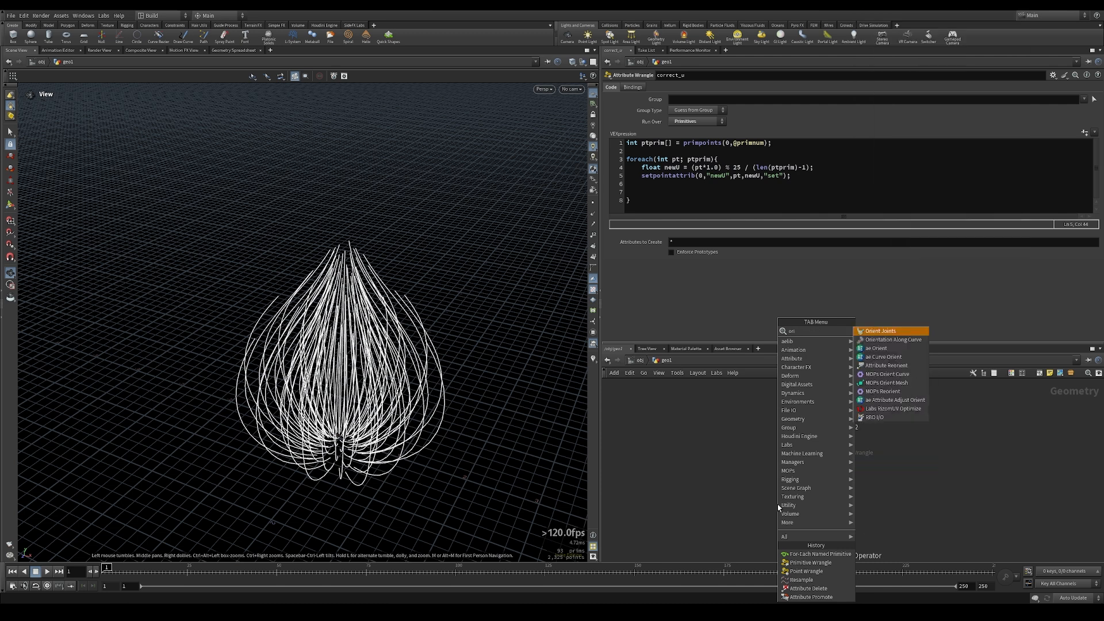
{"action": "left_click", "coordinate": [908, 341]}
{"action": "left_click", "coordinate": [810, 506]}
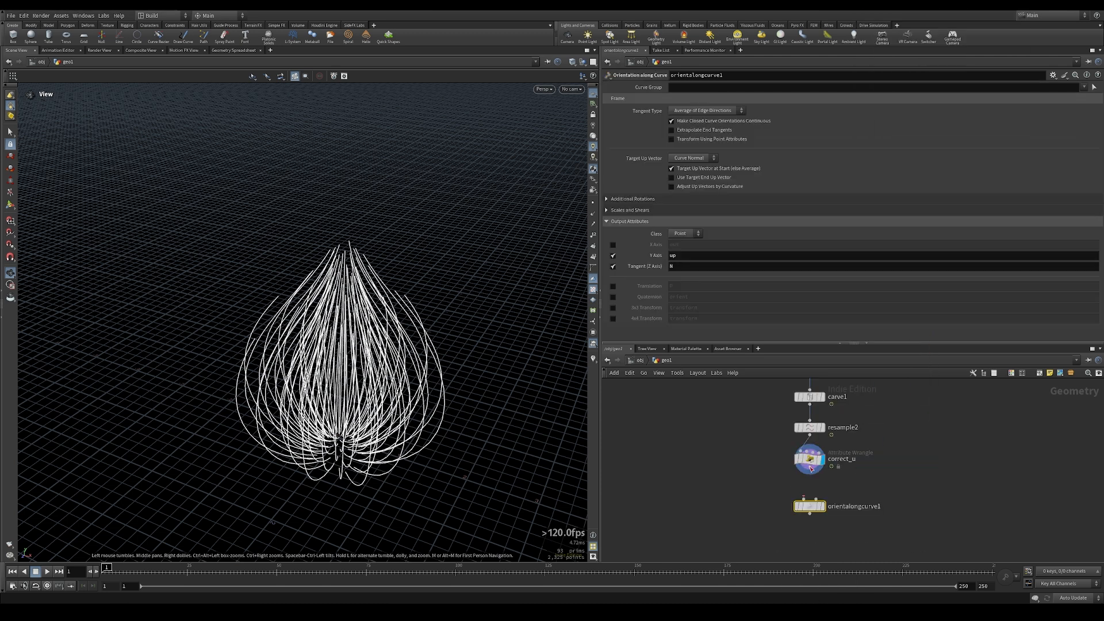
{"action": "left_click", "coordinate": [822, 506]}
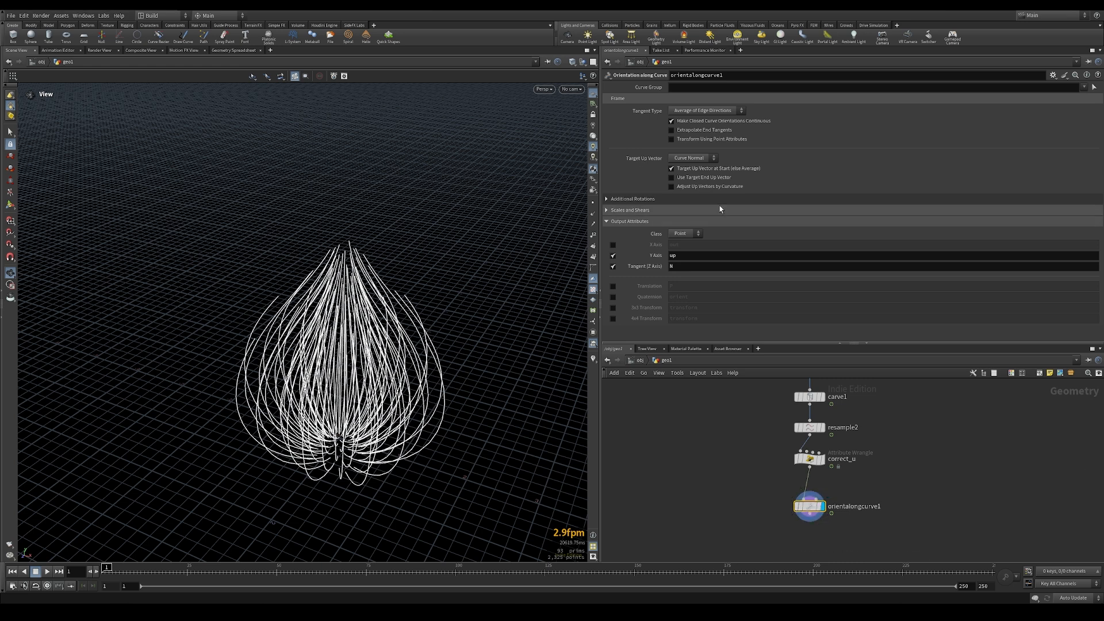
Set the target up vector to Y Axis, disable the Y-axis output and enable the quaternion output "orient"
{"action": "left_click", "coordinate": [712, 158]}
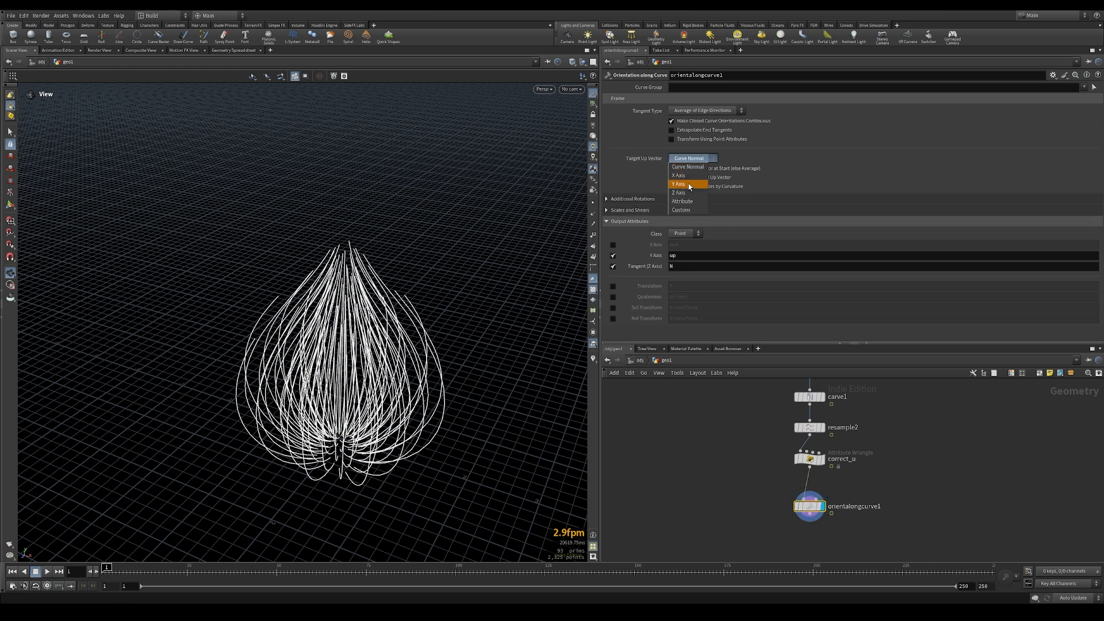
{"action": "left_click", "coordinate": [689, 184]}
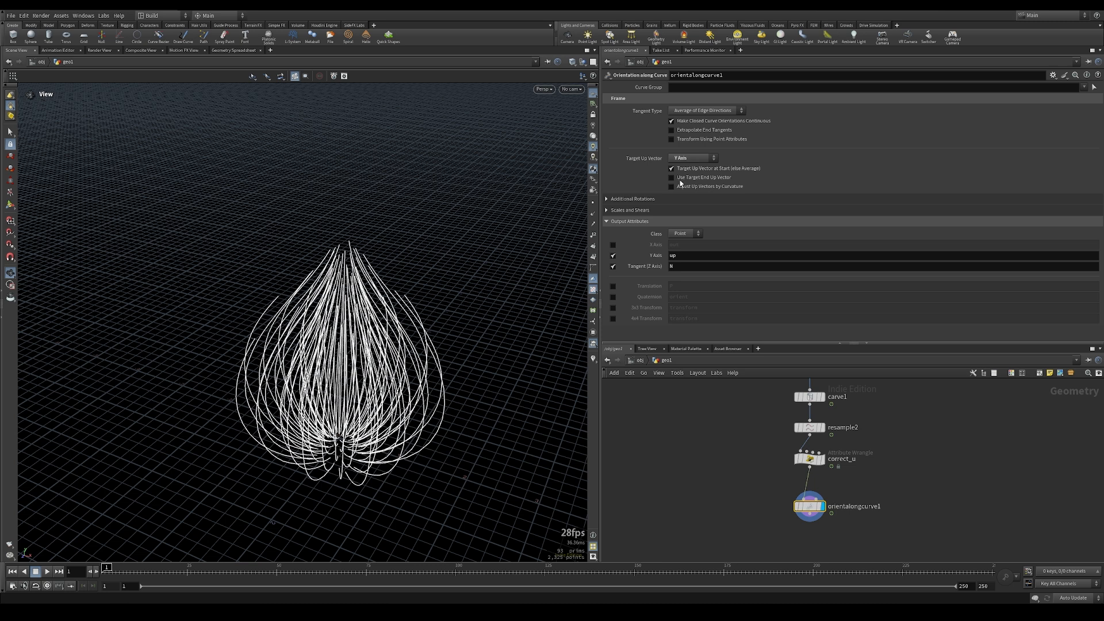
{"action": "left_click", "coordinate": [612, 256]}
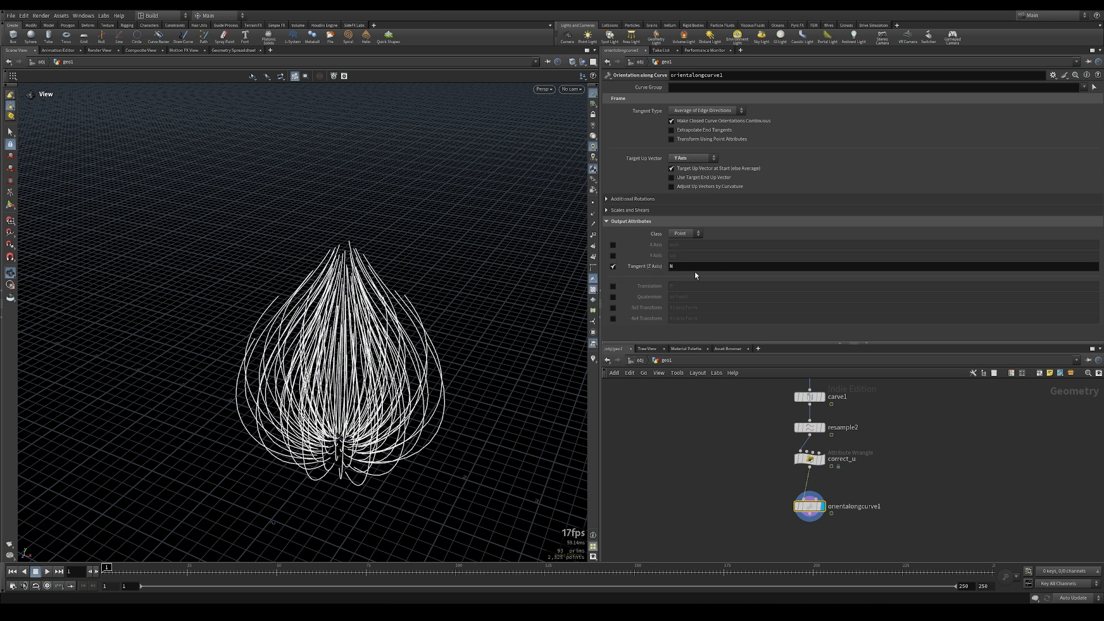
{"action": "left_click", "coordinate": [613, 296]}
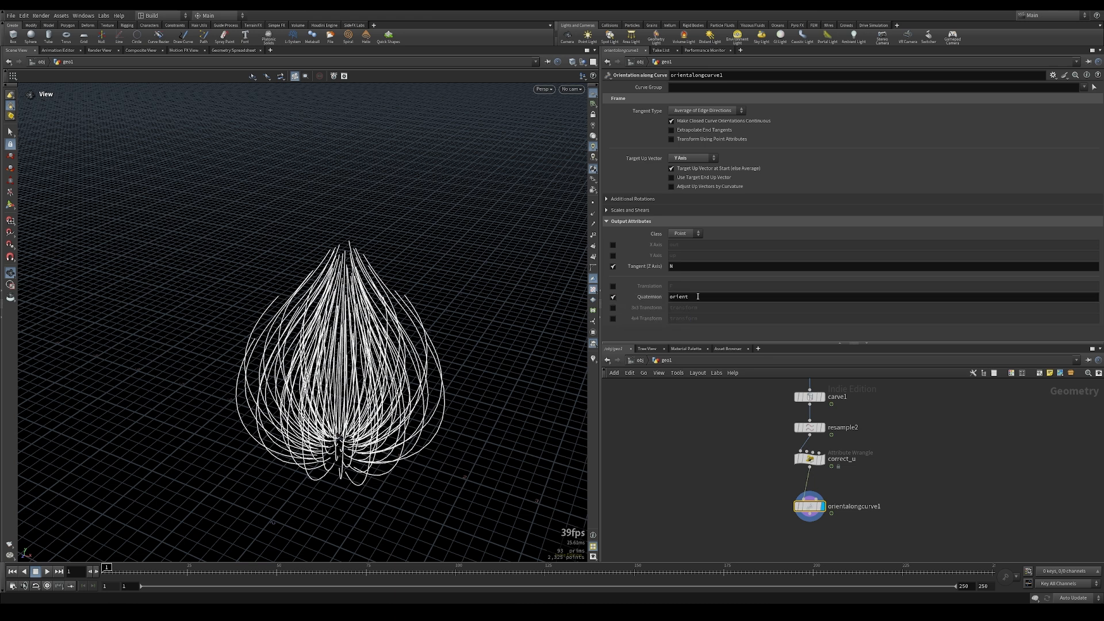
{"action": "left_click_drag", "start_coordinate": [360, 341], "coordinate": [331, 406]}
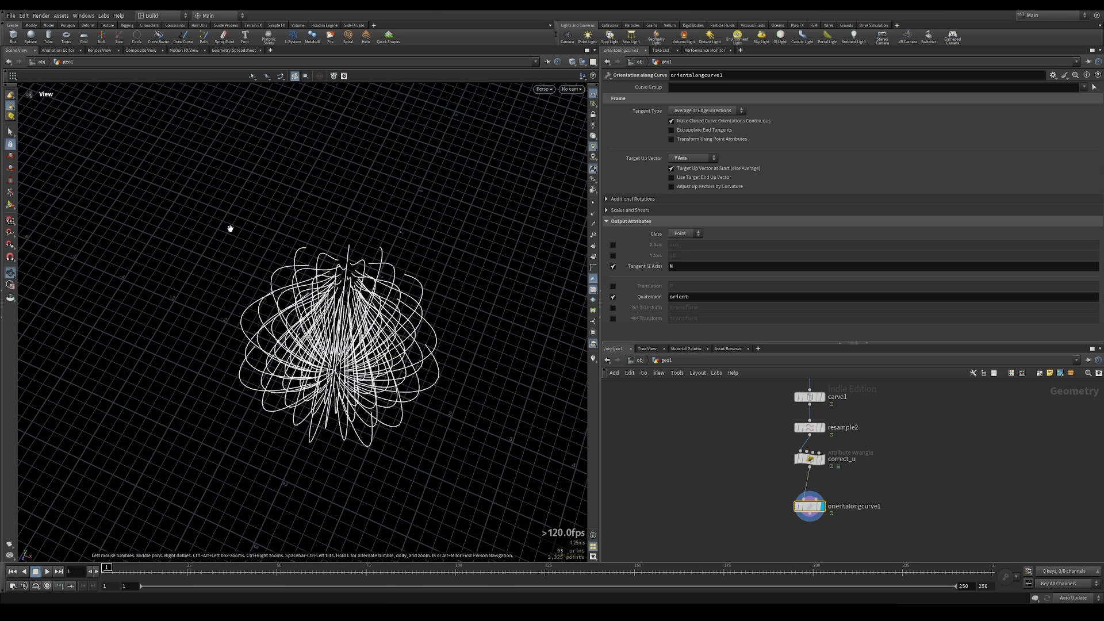
Duplicate the "dist anim petal" Attribute Promote node to the end of the chain below orientalongcurve1 and display it
{"action": "middle_click_drag", "start_coordinate": [788, 496], "coordinate": [733, 498]}
{"action": "left_click_drag", "start_coordinate": [793, 477], "coordinate": [792, 461]}
{"action": "middle_click_drag", "start_coordinate": [758, 417], "coordinate": [757, 450]}
{"action": "scroll", "coordinate": [768, 460], "scroll_direction": "down", "scroll_amount": 3}
{"action": "middle_click_drag", "start_coordinate": [874, 429], "coordinate": [874, 449]}
{"action": "left_click_drag", "start_coordinate": [783, 401], "coordinate": [778, 546], "text": "alt"}
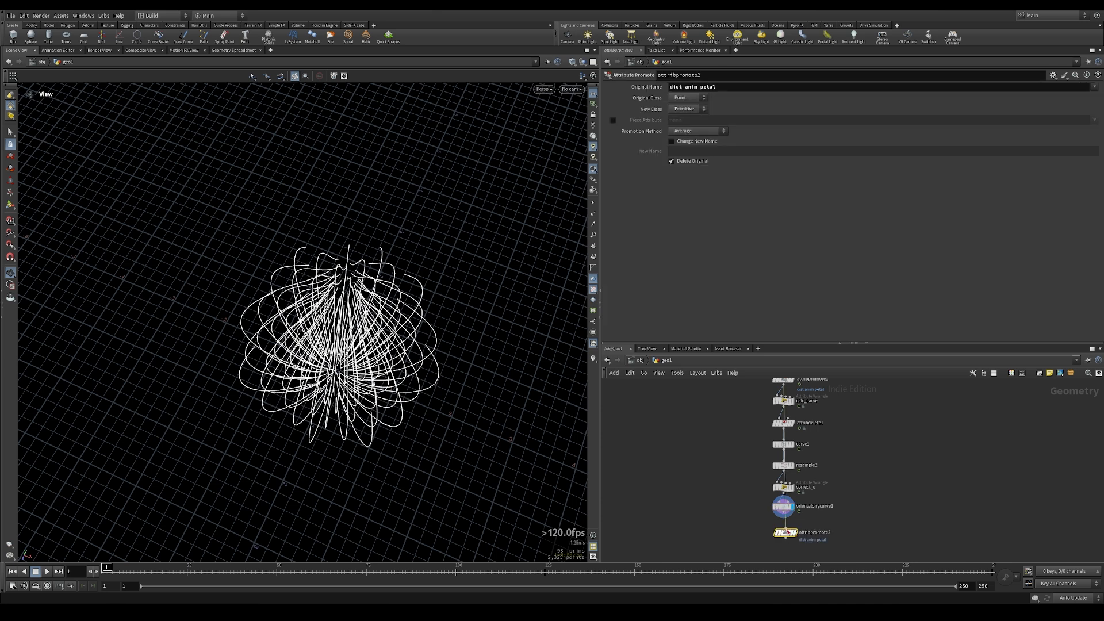
{"action": "scroll", "coordinate": [854, 512], "scroll_direction": "up", "scroll_amount": 3}
{"action": "left_click_drag", "start_coordinate": [767, 503], "coordinate": [774, 536]}
{"action": "left_click", "coordinate": [784, 537]}
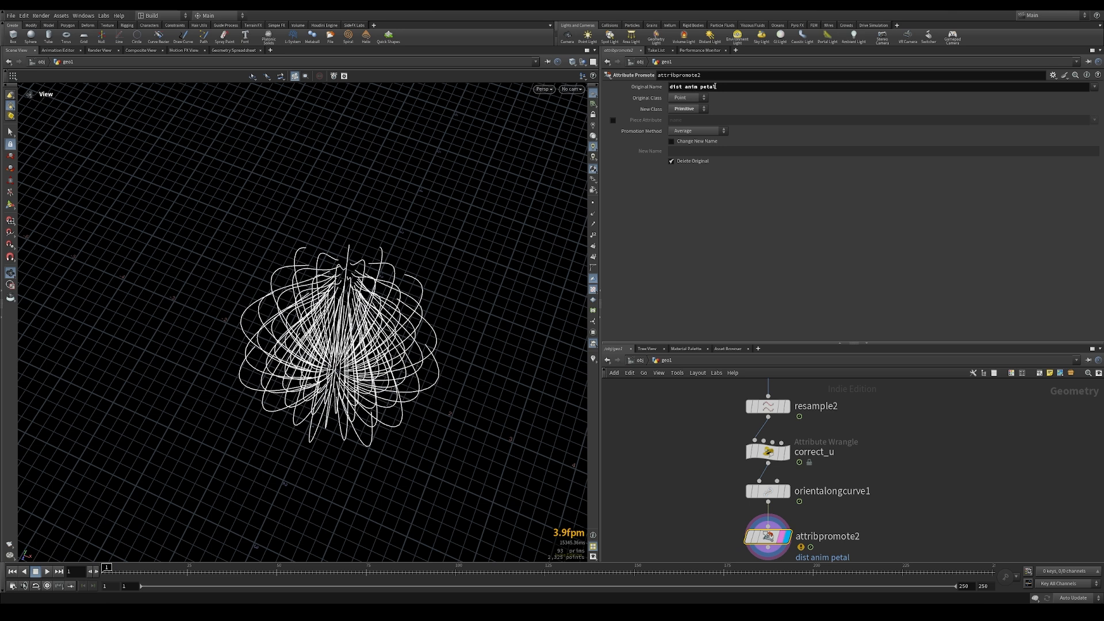
Set attribpromote2 to promote dist, anim and petal from Primitive back to Point
{"action": "left_click", "coordinate": [688, 98]}
{"action": "left_click", "coordinate": [687, 108]}
{"action": "left_click", "coordinate": [687, 108]}
{"action": "left_click", "coordinate": [685, 135]}
Visualize the promoted anim attribute on the curves, switch off the newU visualizer and scrub the timeline, ending at frame 1
{"action": "middle_click_drag", "start_coordinate": [674, 491], "coordinate": [685, 408]}
{"action": "left_click", "coordinate": [744, 454]}
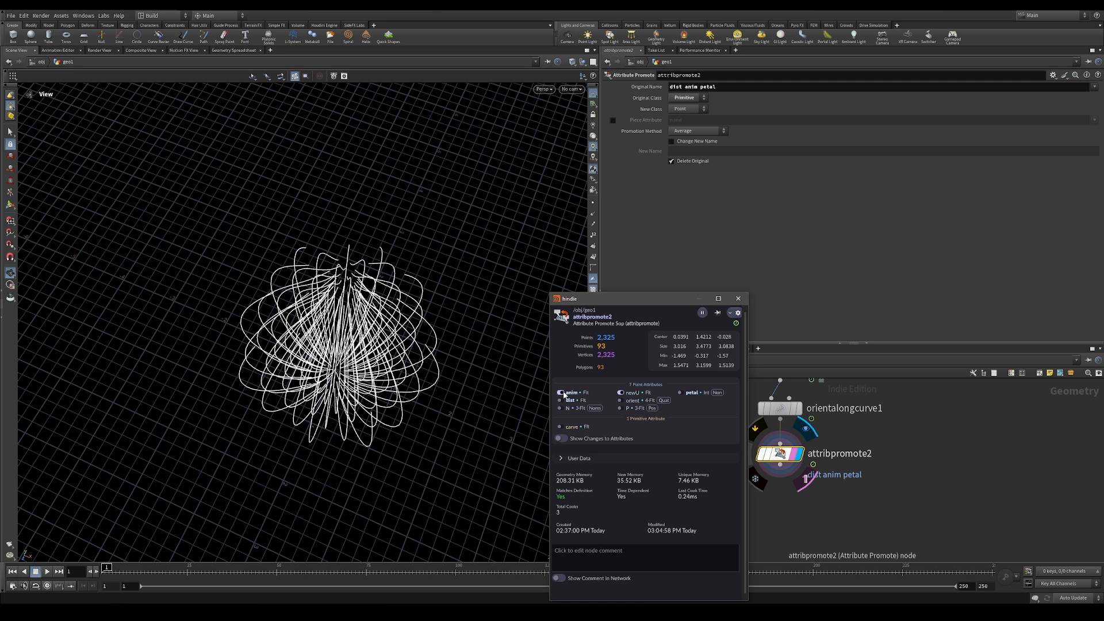
{"action": "left_click", "coordinate": [738, 298]}
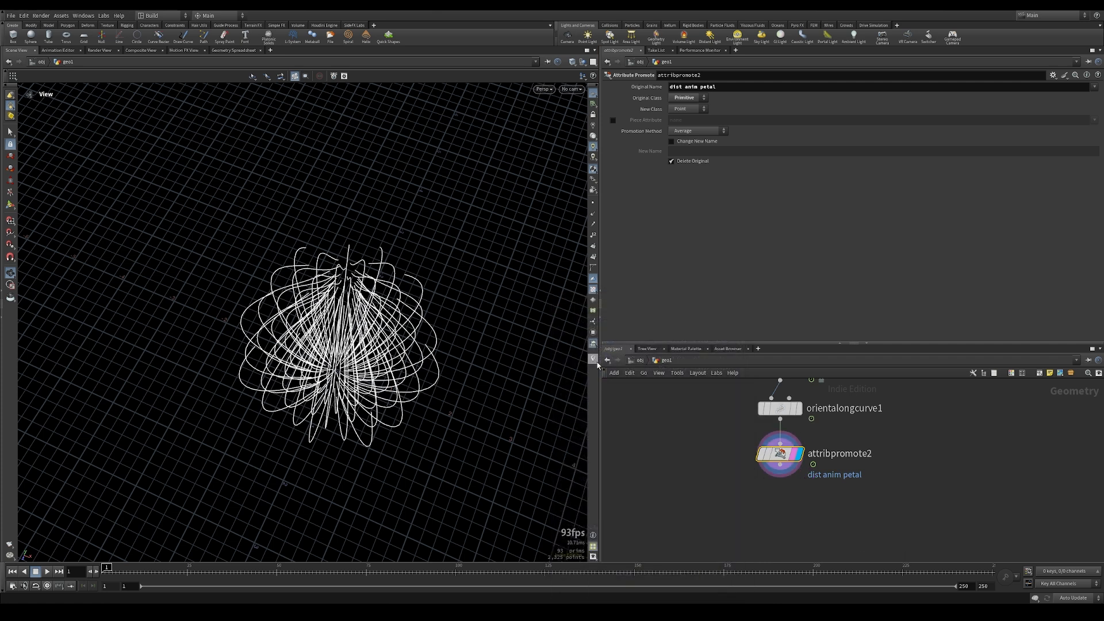
{"action": "left_click", "coordinate": [592, 358]}
{"action": "right_click", "coordinate": [594, 358]}
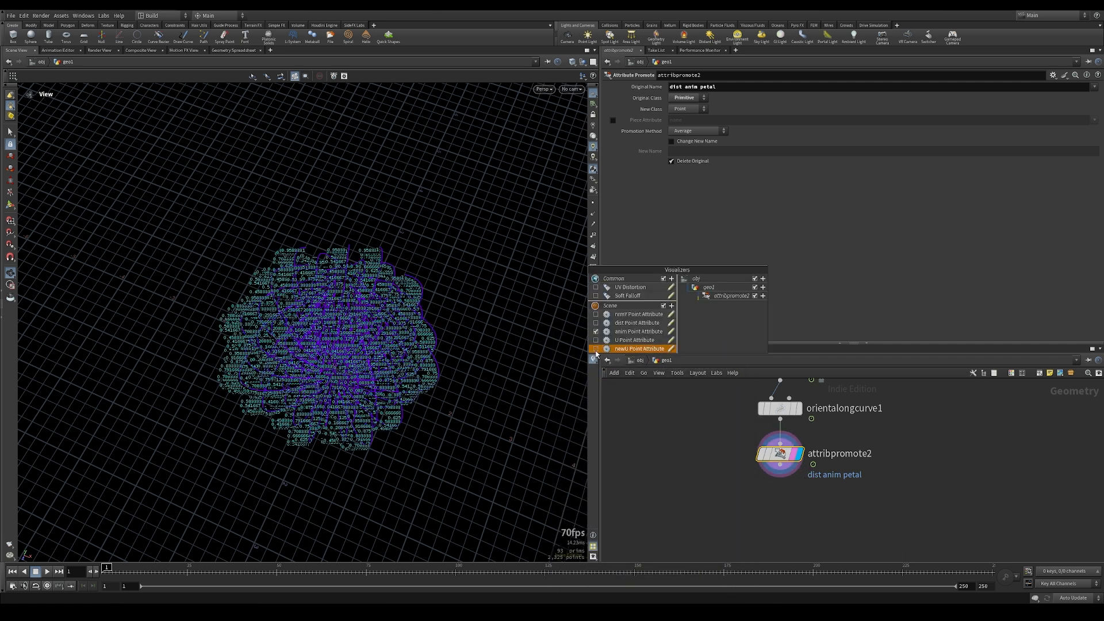
{"action": "left_click", "coordinate": [593, 359]}
{"action": "left_click", "coordinate": [127, 568]}
{"action": "left_click_drag", "start_coordinate": [127, 568], "coordinate": [47, 582]}
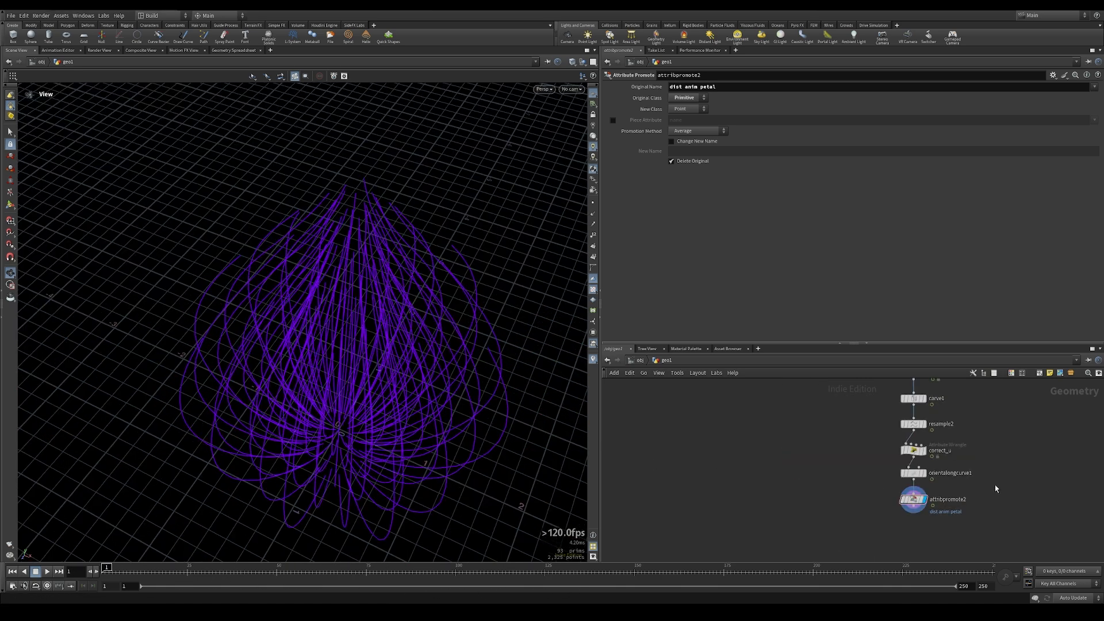
Add a separate Line node beside the spine chain and display it
{"action": "middle_click_drag", "start_coordinate": [796, 473], "coordinate": [792, 468]}
{"action": "key", "text": "Tab"}
{"action": "type", "text": "line"}
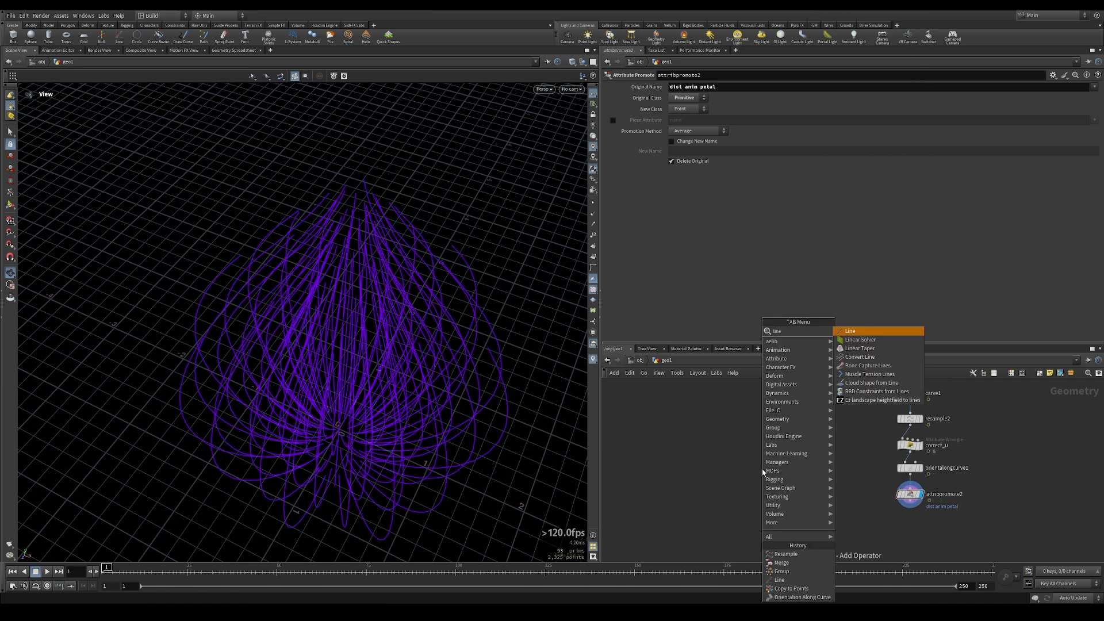
{"action": "key", "text": "Return"}
{"action": "left_click", "coordinate": [763, 471]}
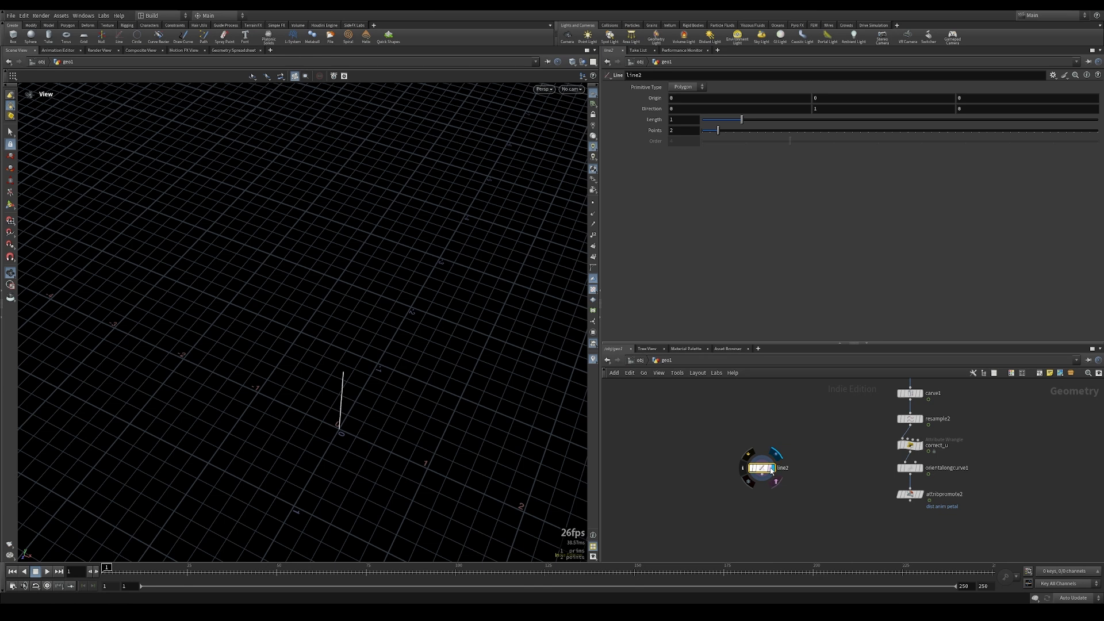
Set the new line's direction to 1, 0, 0 so that it runs along the X axis
{"action": "left_click", "coordinate": [703, 109]}
{"action": "type", "text": "1"}
{"action": "key", "text": "Tab"}
{"action": "type", "text": "0"}
{"action": "key", "text": "Return"}
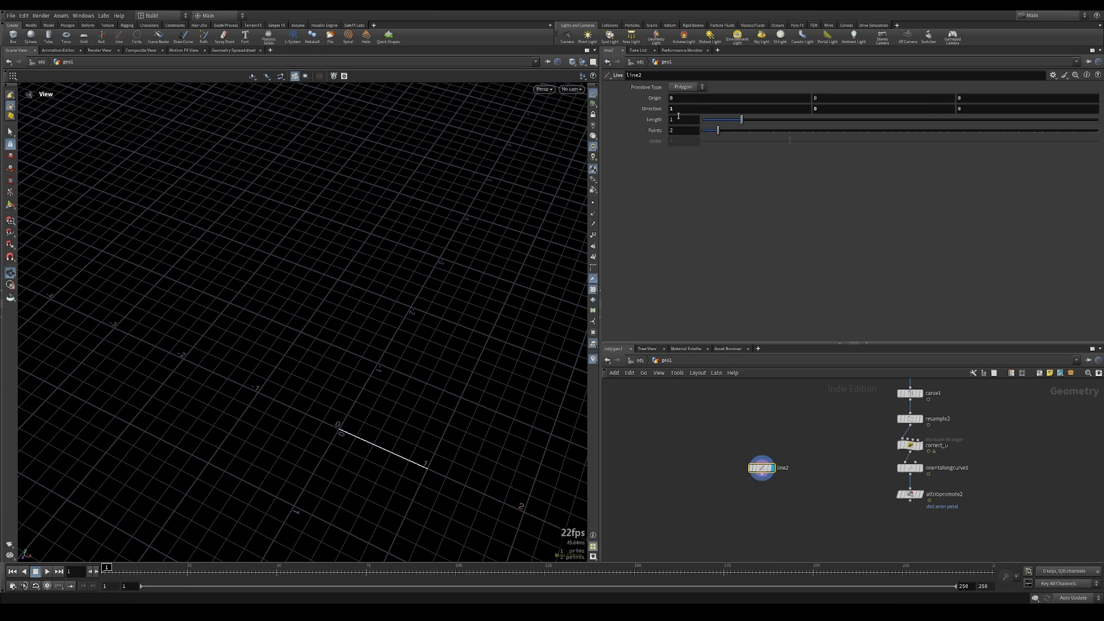
Duplicate the line node beside the original and set the copy's direction X to -1
{"action": "middle_click_drag", "start_coordinate": [758, 492], "coordinate": [791, 461]}
{"action": "scroll", "coordinate": [791, 461], "scroll_direction": "up", "scroll_amount": 1}
{"action": "mouse_move", "coordinate": [796, 435]}
{"action": "left_mouse_down"}
{"action": "mouse_move", "coordinate": [744, 435]}
{"action": "mouse_move", "coordinate": [813, 434]}
{"action": "left_mouse_up"}
{"action": "left_click", "coordinate": [693, 108]}
{"action": "type", "text": "-1"}
{"action": "key", "text": "Return"}
Merge the two opposite lines, display the merged result and turn on point display in the viewport
{"action": "key", "text": "Tab"}
{"action": "type", "text": "mer"}
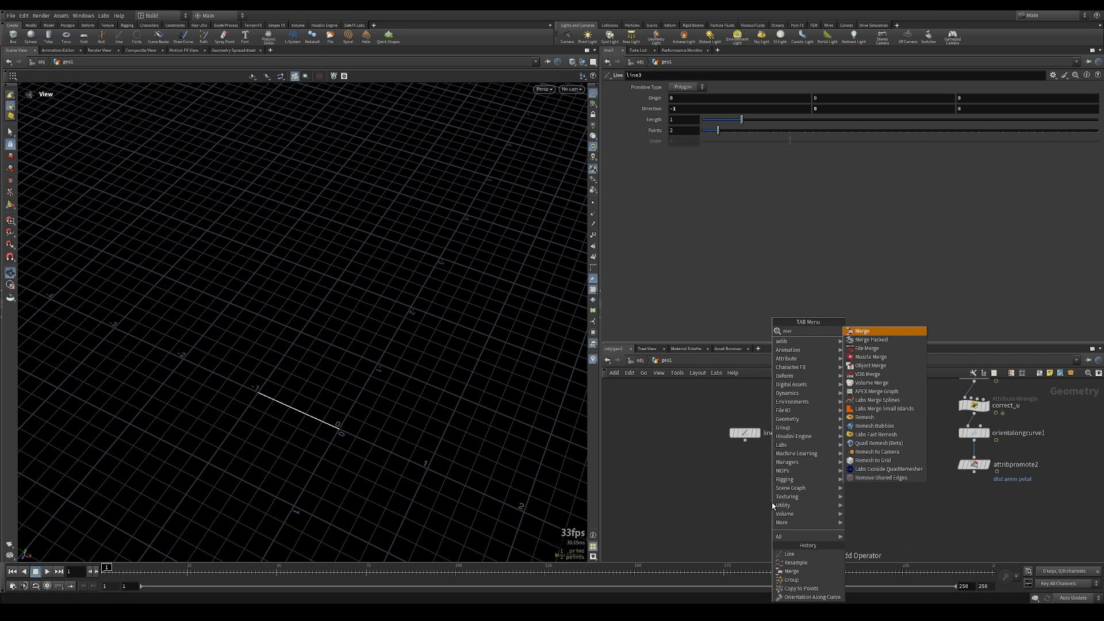
{"action": "key", "text": "Return"}
{"action": "left_click", "coordinate": [781, 498]}
{"action": "left_click_drag", "start_coordinate": [694, 416], "coordinate": [777, 493]}
{"action": "left_click", "coordinate": [793, 499]}
{"action": "right_click_drag", "start_coordinate": [337, 434], "coordinate": [462, 385]}
{"action": "left_click", "coordinate": [593, 202]}
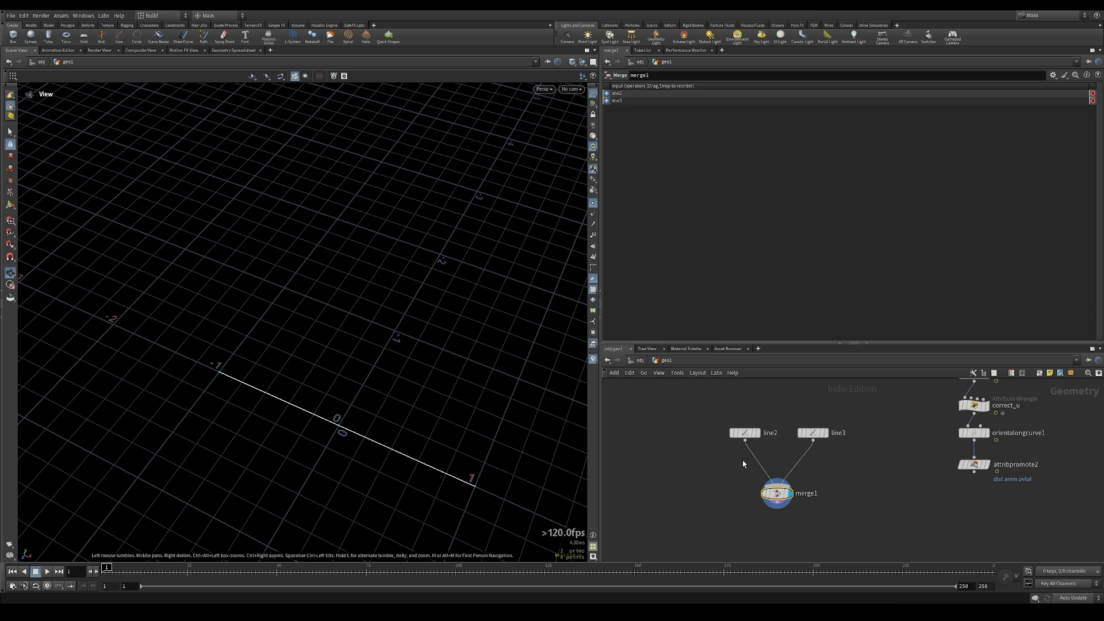
Insert a Group node between line2 and the merge, with group name SX and group type Points
{"action": "key", "text": "Tab"}
{"action": "type", "text": "grou"}
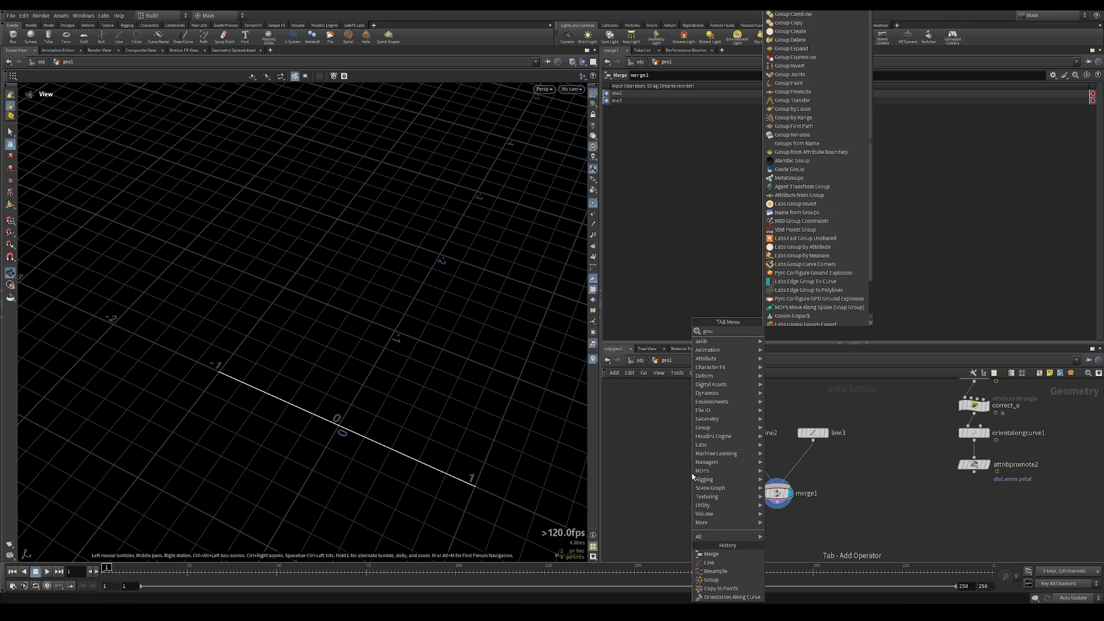
{"action": "key", "text": "Return"}
{"action": "left_click", "coordinate": [745, 460]}
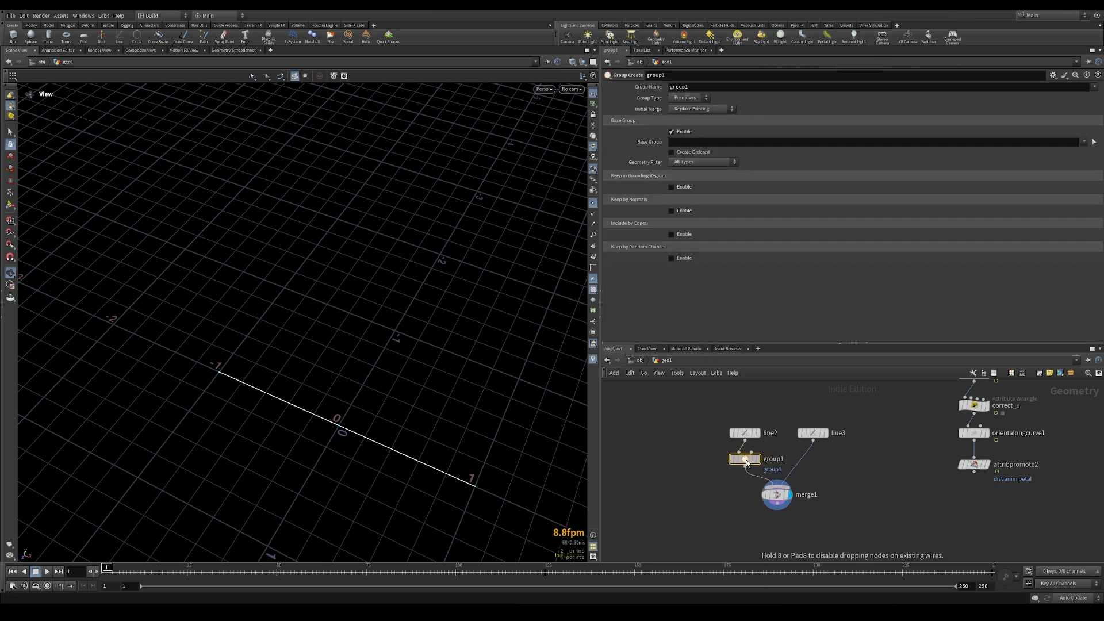
{"action": "left_click", "coordinate": [715, 86]}
{"action": "type", "text": "SX"}
{"action": "key", "text": "Return"}
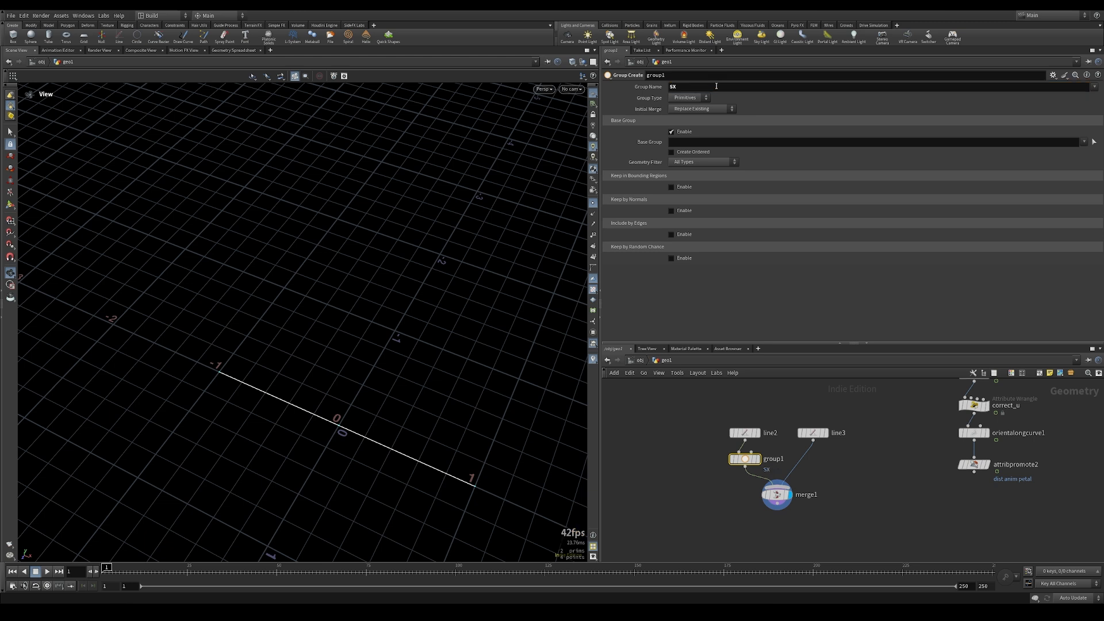
{"action": "left_click", "coordinate": [678, 99]}
{"action": "left_click", "coordinate": [679, 116]}
{"action": "mouse_move", "coordinate": [745, 461]}
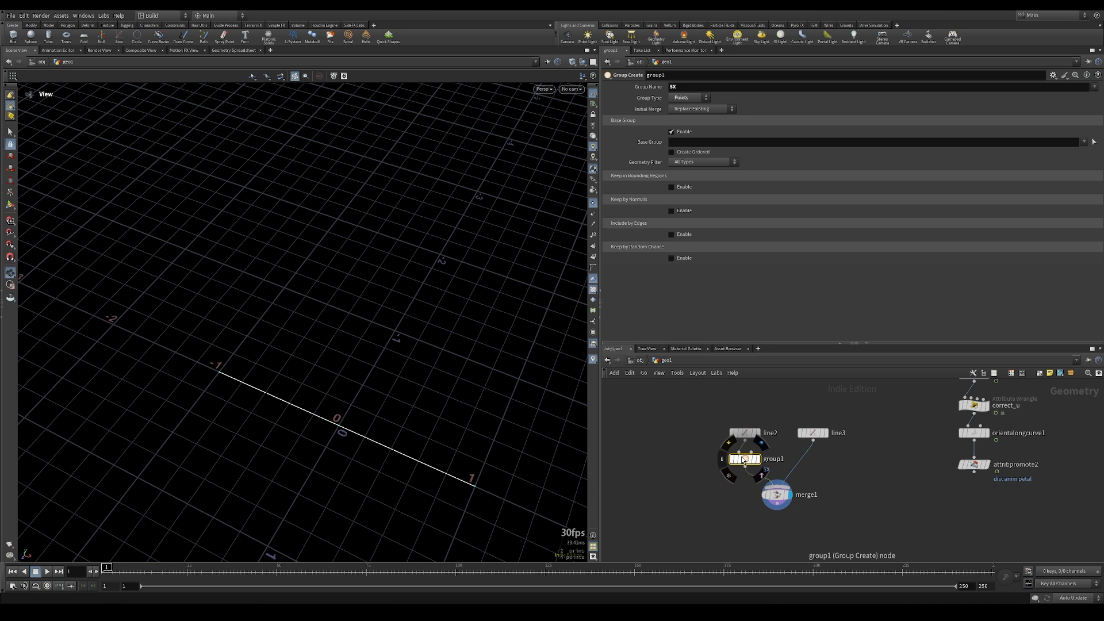
Add a Resample after the merge, using Maximum Segments of 4 instead of a maximum segment length, and display it
{"action": "scroll", "coordinate": [742, 522], "scroll_direction": "down", "scroll_amount": 3}
{"action": "key", "text": "Tab"}
{"action": "type", "text": "resa"}
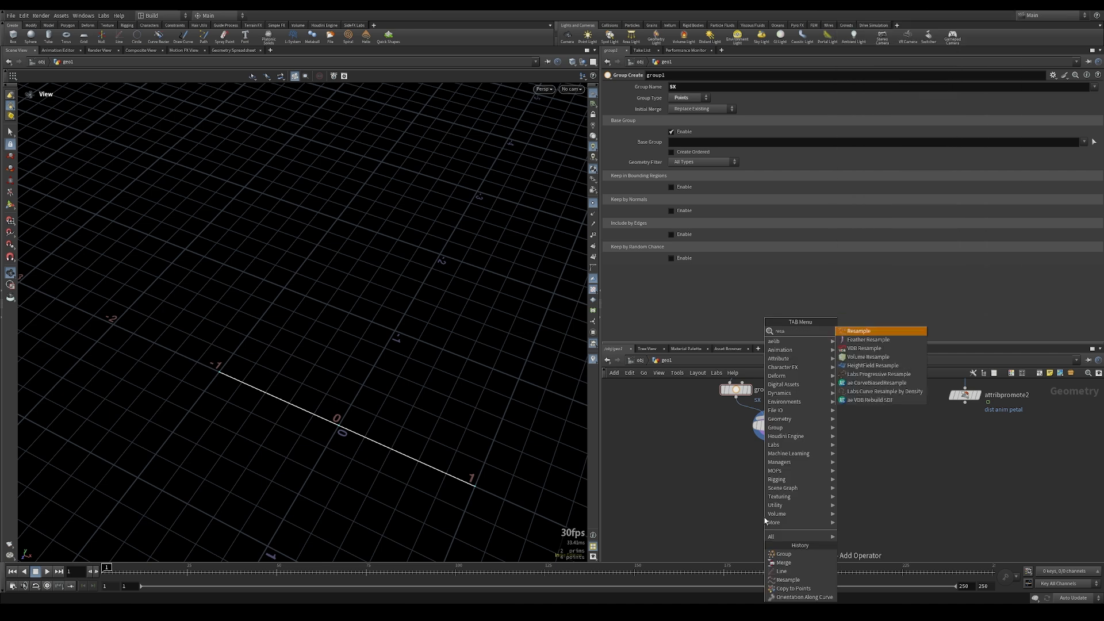
{"action": "key", "text": "Return"}
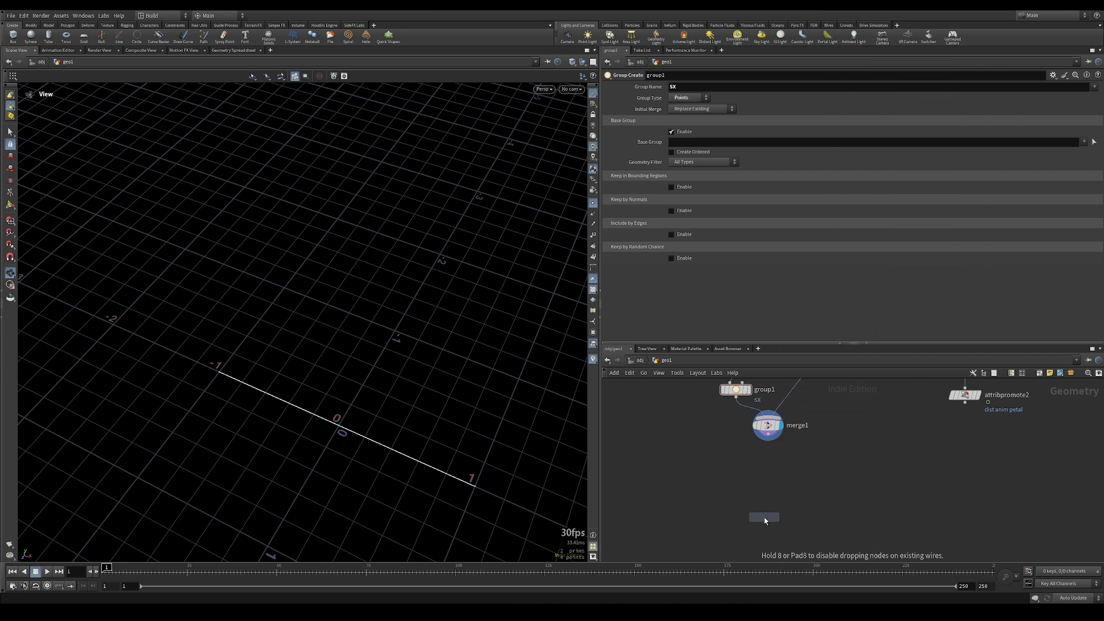
{"action": "left_click", "coordinate": [768, 463]}
{"action": "left_click_drag", "start_coordinate": [767, 437], "coordinate": [768, 458]}
{"action": "left_click", "coordinate": [679, 149]}
{"action": "left_click", "coordinate": [681, 168]}
{"action": "double_click", "coordinate": [681, 179]}
{"action": "type", "text": "4"}
{"action": "key", "text": "Return"}
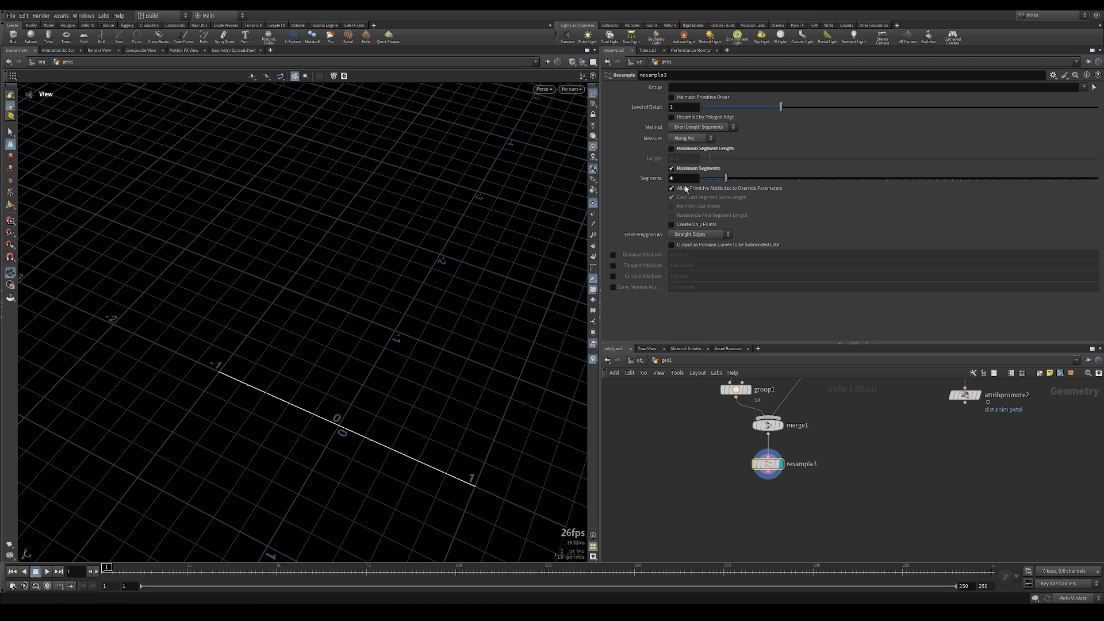
Add a Copy to Points node that copies the resampled lines onto the points from attribpromote2, and display it
{"action": "key", "text": "Tab"}
{"action": "type", "text": "copyt"}
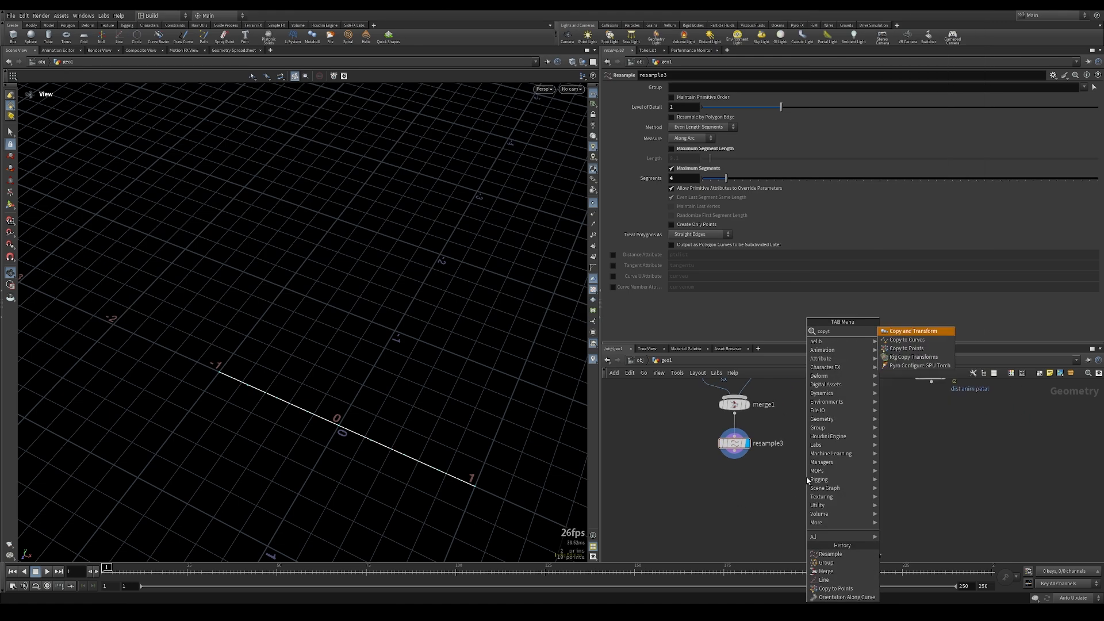
{"action": "key", "text": "Down"}
{"action": "key", "text": "Down"}
{"action": "key", "text": "Return"}
{"action": "middle_click_drag", "start_coordinate": [849, 419], "coordinate": [838, 492]}
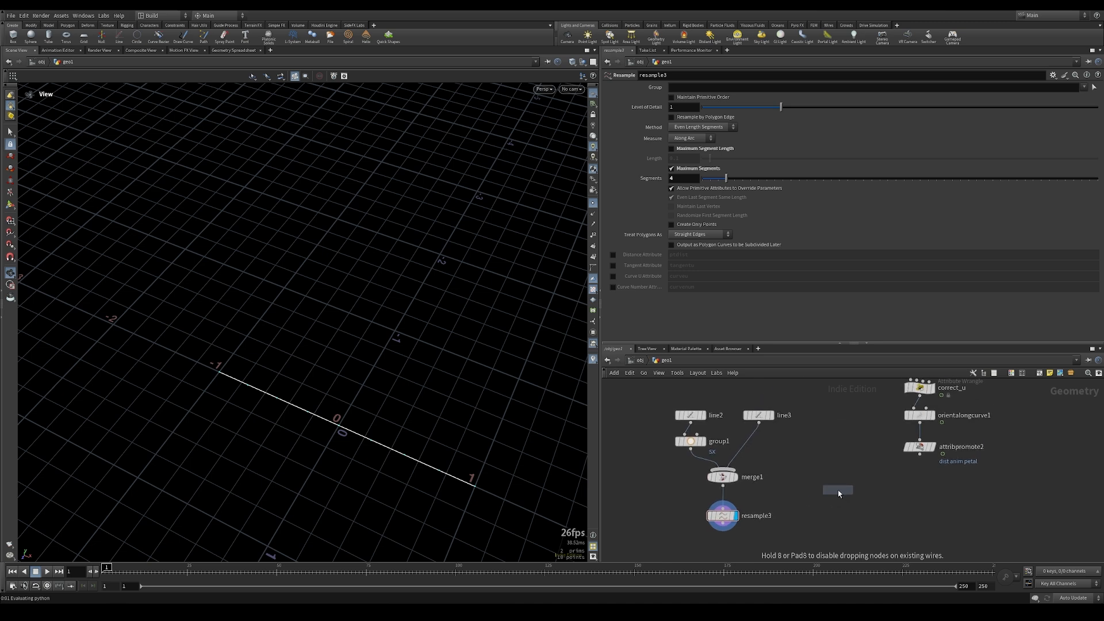
{"action": "left_click", "coordinate": [837, 490]}
{"action": "left_click_drag", "start_coordinate": [631, 398], "coordinate": [768, 468]}
{"action": "scroll", "coordinate": [773, 526], "scroll_direction": "down", "scroll_amount": 3}
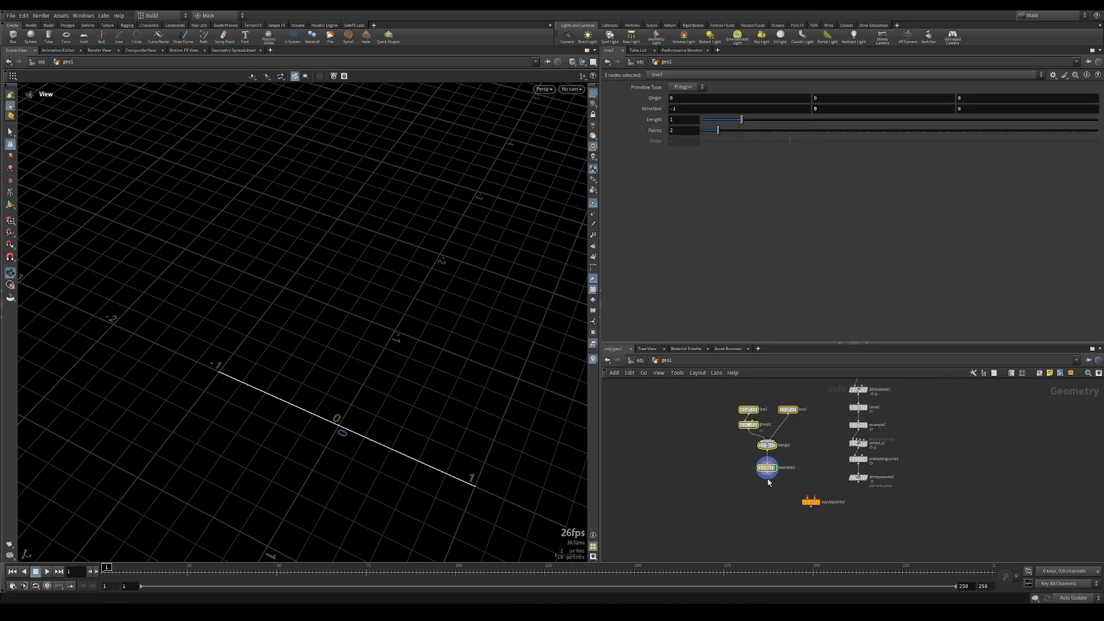
{"action": "left_click", "coordinate": [771, 492]}
{"action": "scroll", "coordinate": [771, 493], "scroll_direction": "up", "scroll_amount": 3}
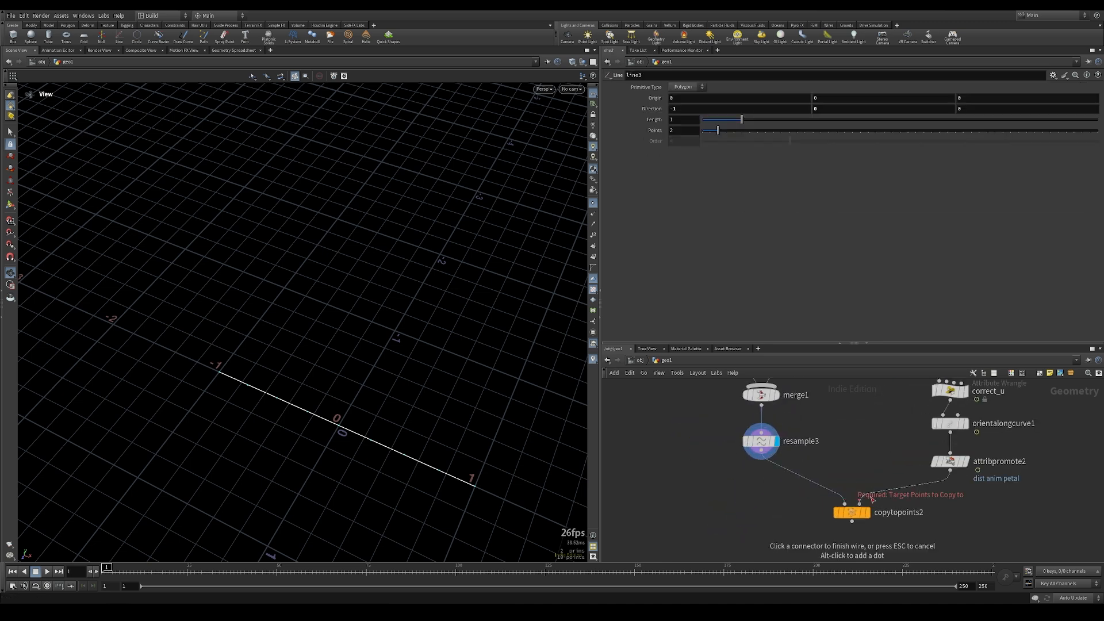
{"action": "left_click", "coordinate": [843, 501]}
{"action": "left_click", "coordinate": [865, 512]}
{"action": "left_click", "coordinate": [859, 513]}
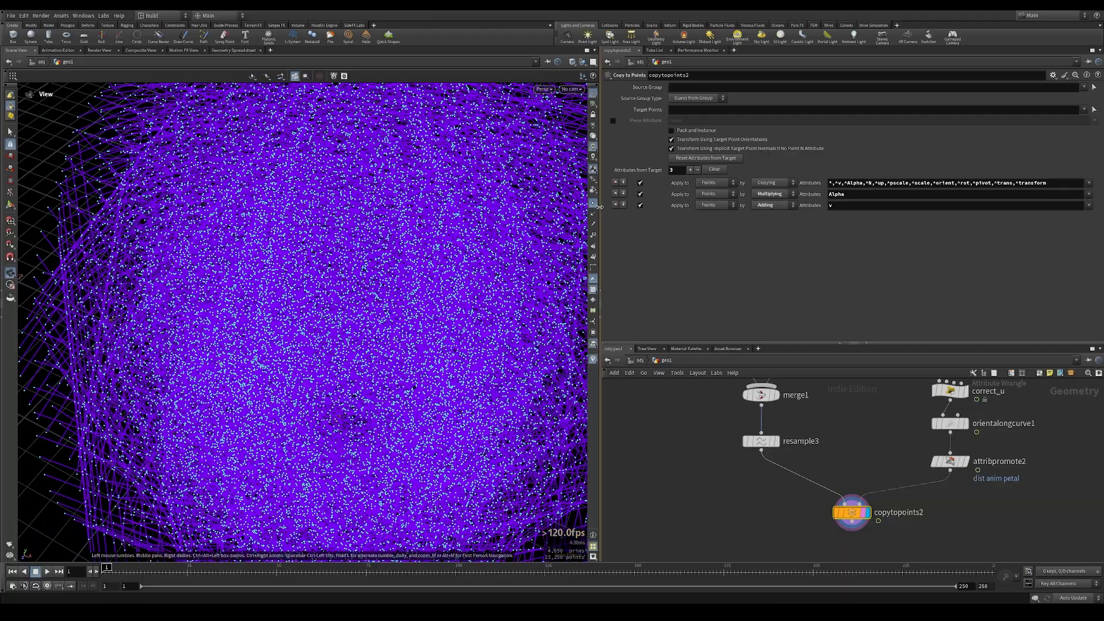
Play the animation to frame 114 and examine the copied lines from several angles
{"action": "key", "text": "f"}
{"action": "left_click_drag", "start_coordinate": [339, 313], "coordinate": [343, 279]}
{"action": "left_click", "coordinate": [47, 570]}
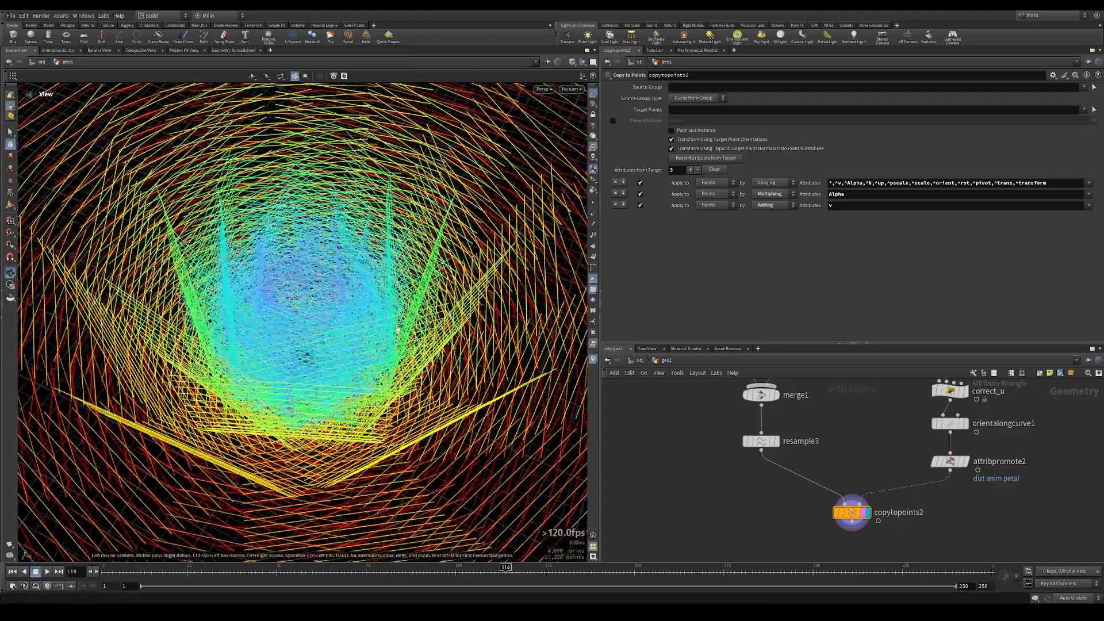
{"action": "right_click_drag", "start_coordinate": [397, 330], "coordinate": [303, 343]}
{"action": "left_click_drag", "start_coordinate": [302, 342], "coordinate": [305, 297]}
{"action": "left_click_drag", "start_coordinate": [502, 580], "coordinate": [755, 579]}
{"action": "left_click_drag", "start_coordinate": [385, 368], "coordinate": [238, 409]}
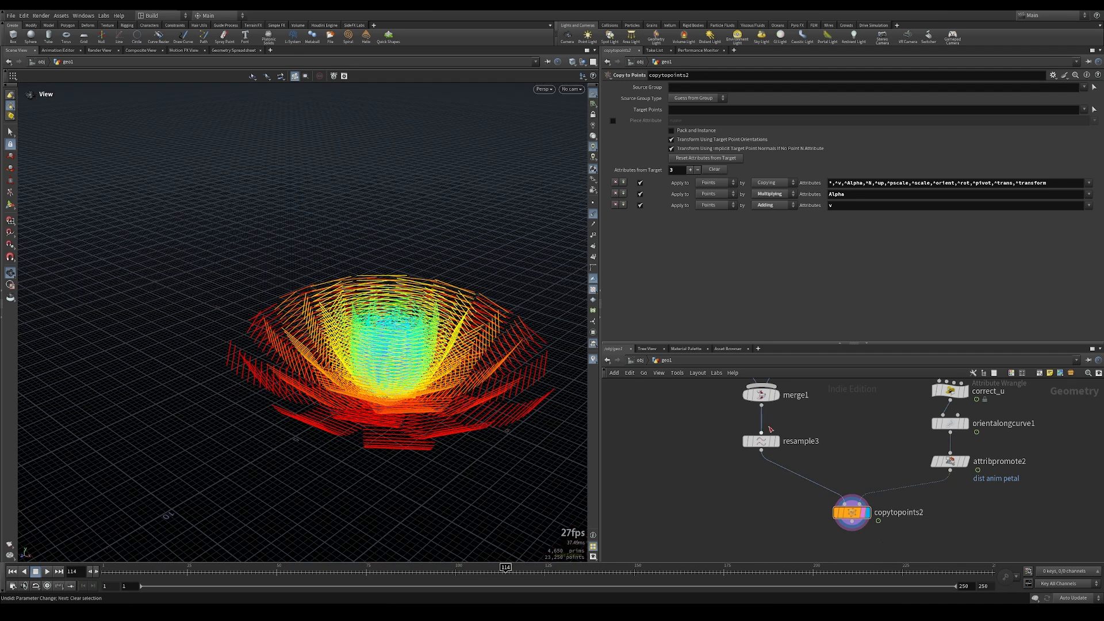
Enable the Curve U attribute on resample3 and name it branchU
{"action": "left_click", "coordinate": [760, 441]}
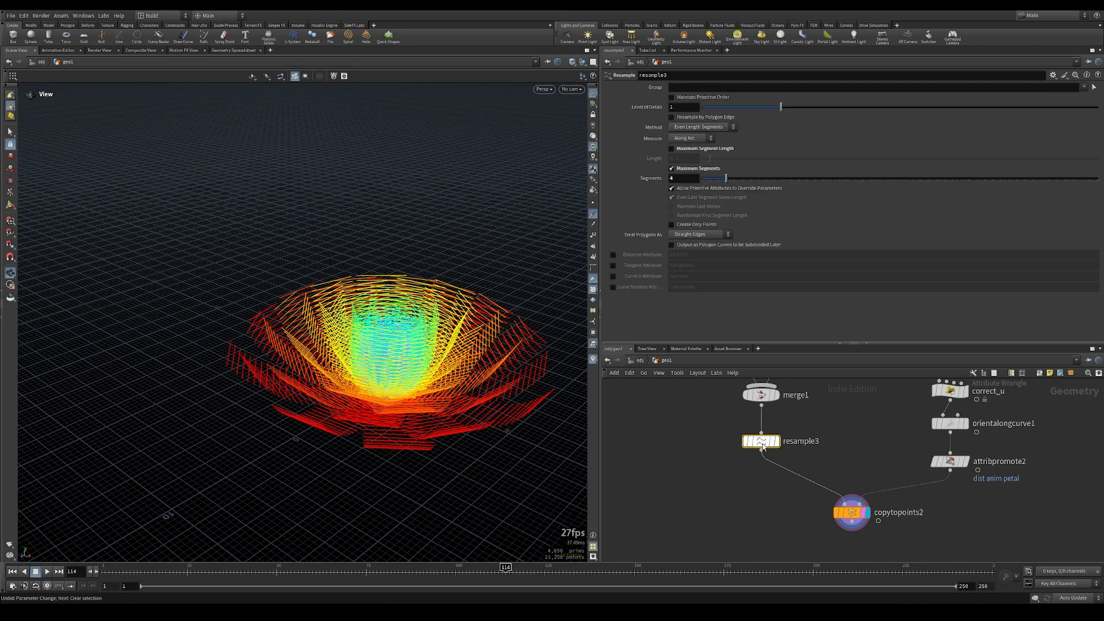
{"action": "left_click", "coordinate": [614, 277]}
{"action": "left_click", "coordinate": [730, 278]}
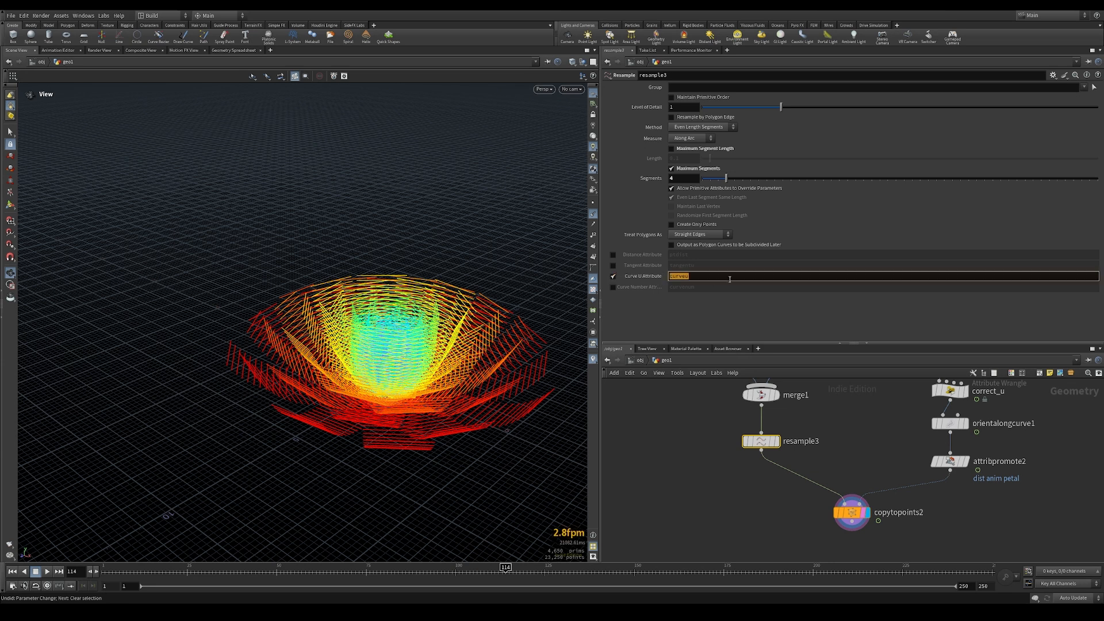
{"action": "type", "text": "branchU"}
{"action": "key", "text": "Return"}
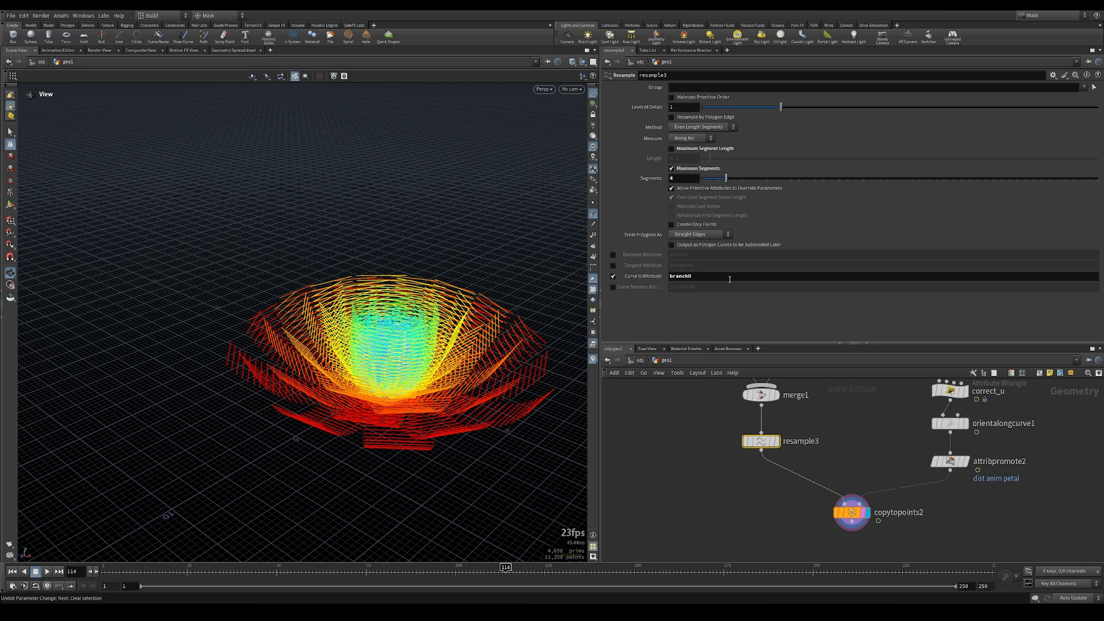
Compare the outputs of resample3, attribpromote2 and copytopoints2, and check which point attributes the copied lines carry
{"action": "left_click", "coordinate": [776, 440]}
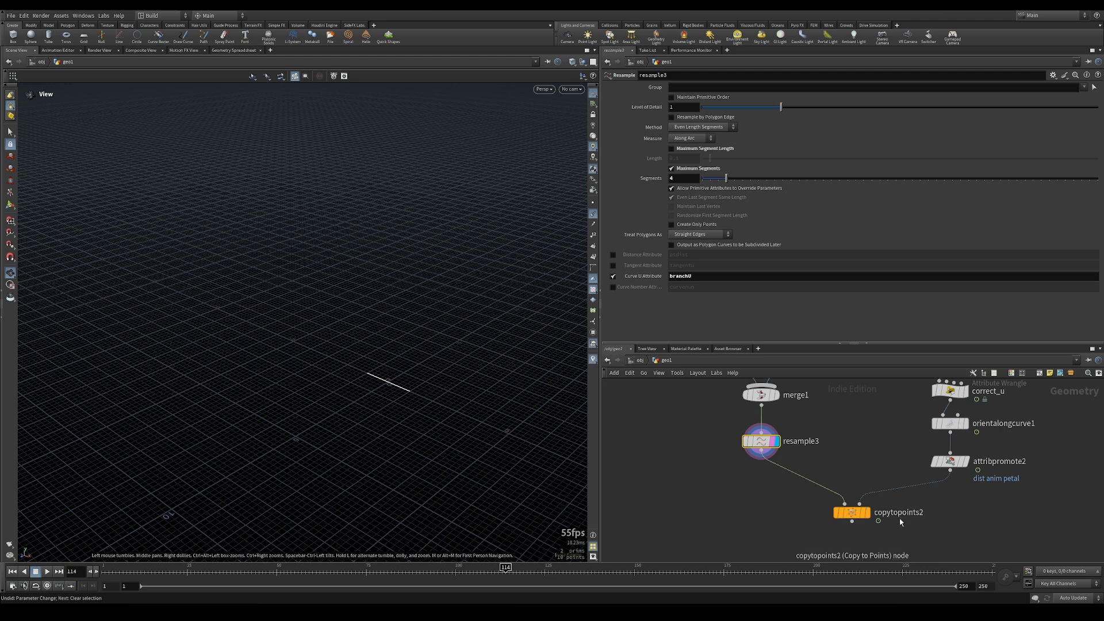
{"action": "left_click", "coordinate": [965, 461]}
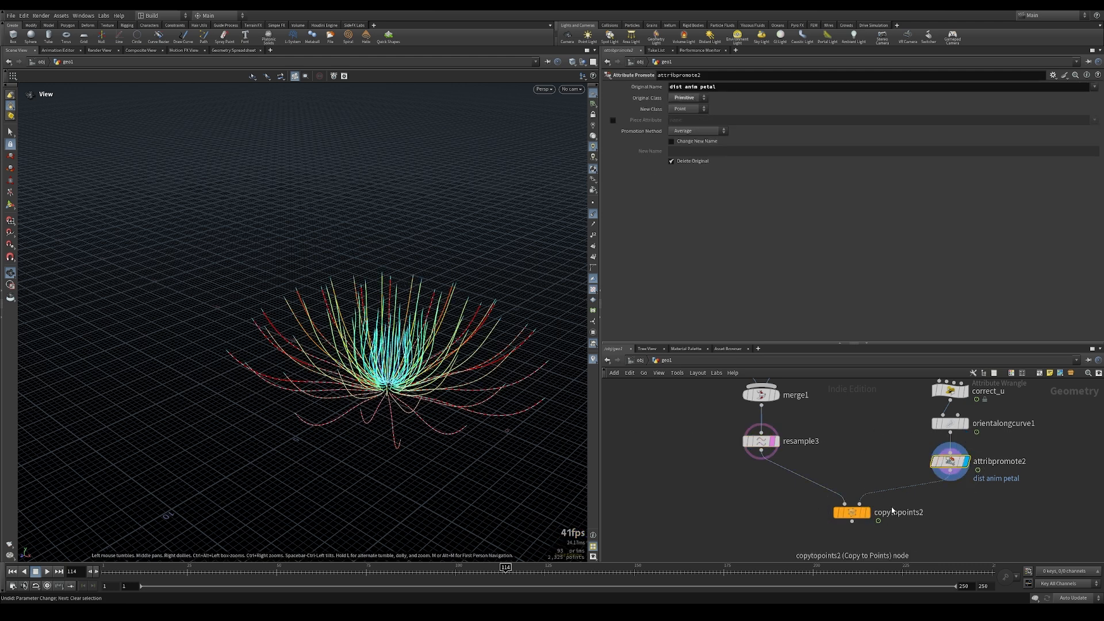
{"action": "left_click", "coordinate": [862, 514]}
{"action": "left_click", "coordinate": [856, 513]}
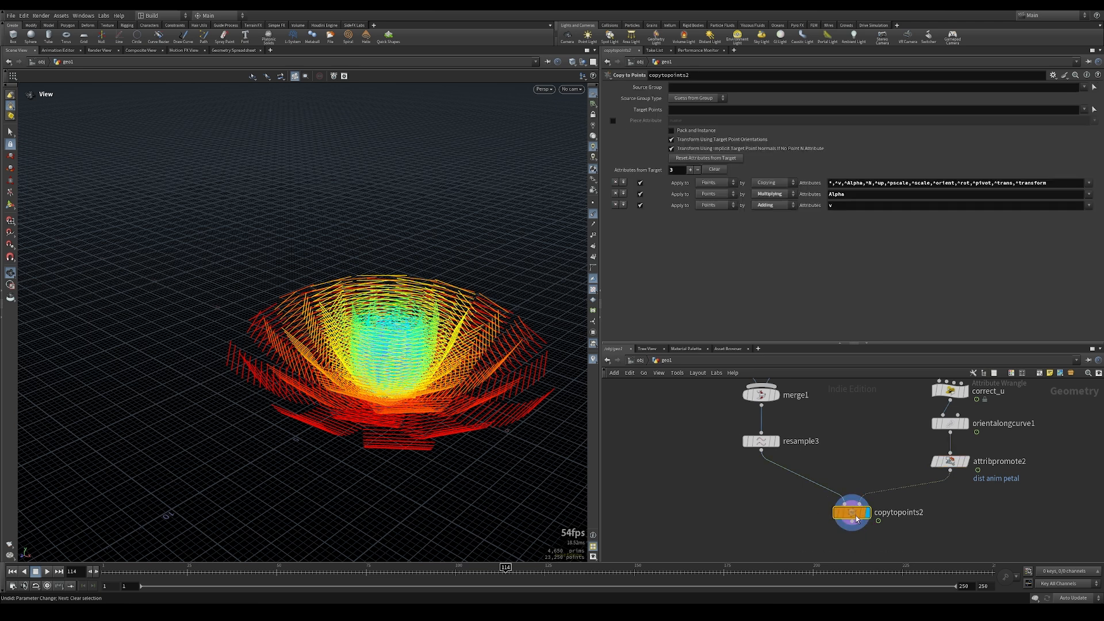
{"action": "left_click", "coordinate": [824, 512]}
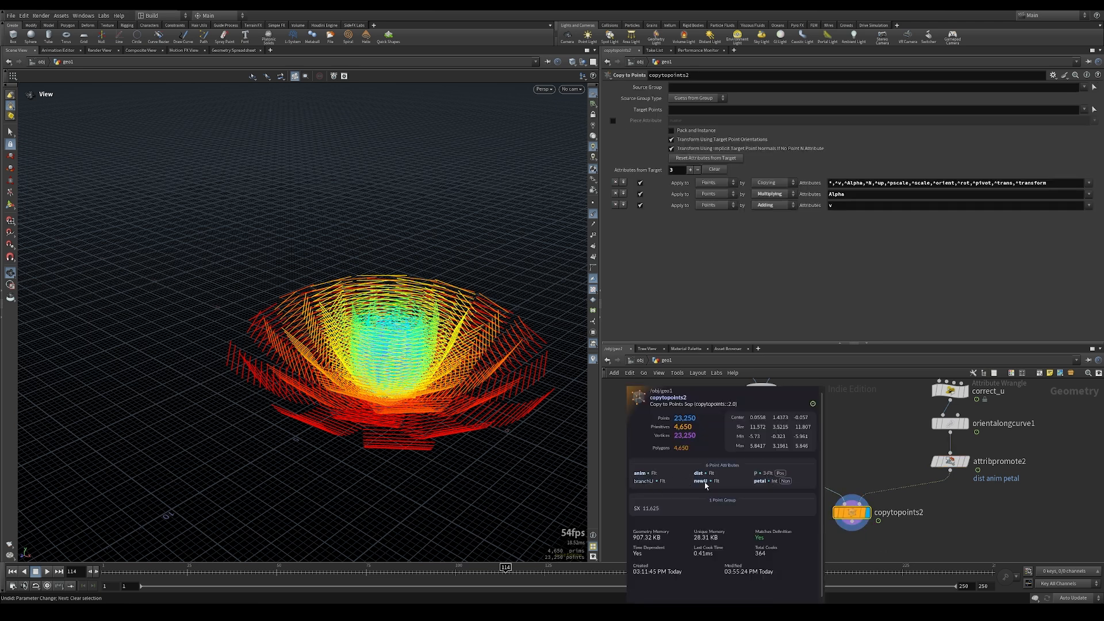
{"action": "middle_click_drag", "start_coordinate": [817, 465], "coordinate": [831, 428]}
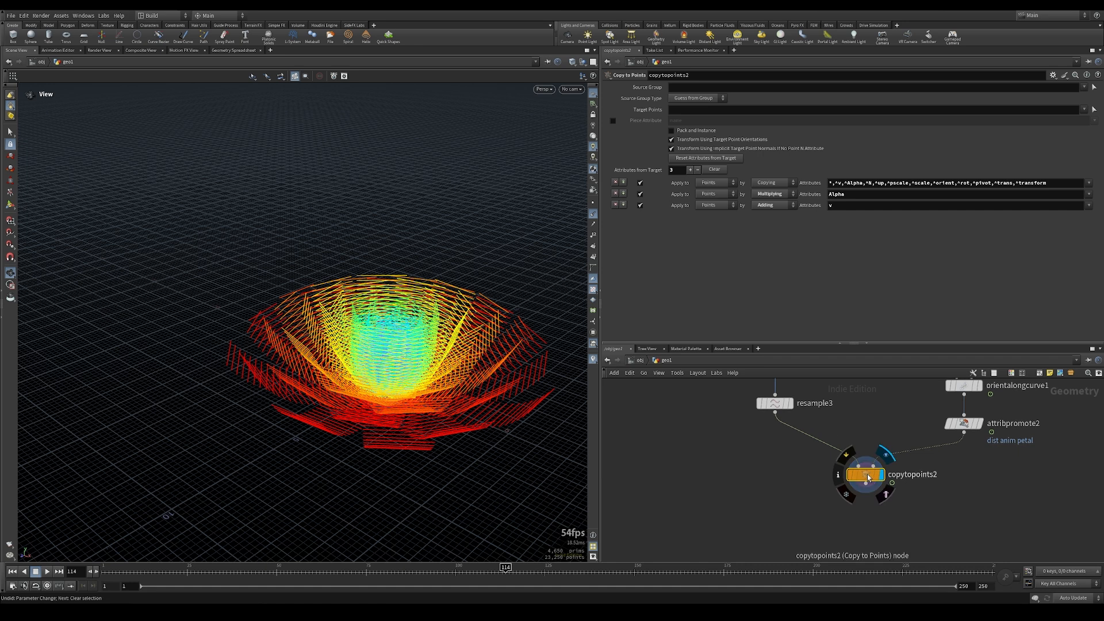
Remove the ^N exclusion from the copied target attributes and delete the Alpha multiplying and v adding entries
{"action": "left_click", "coordinate": [872, 183]}
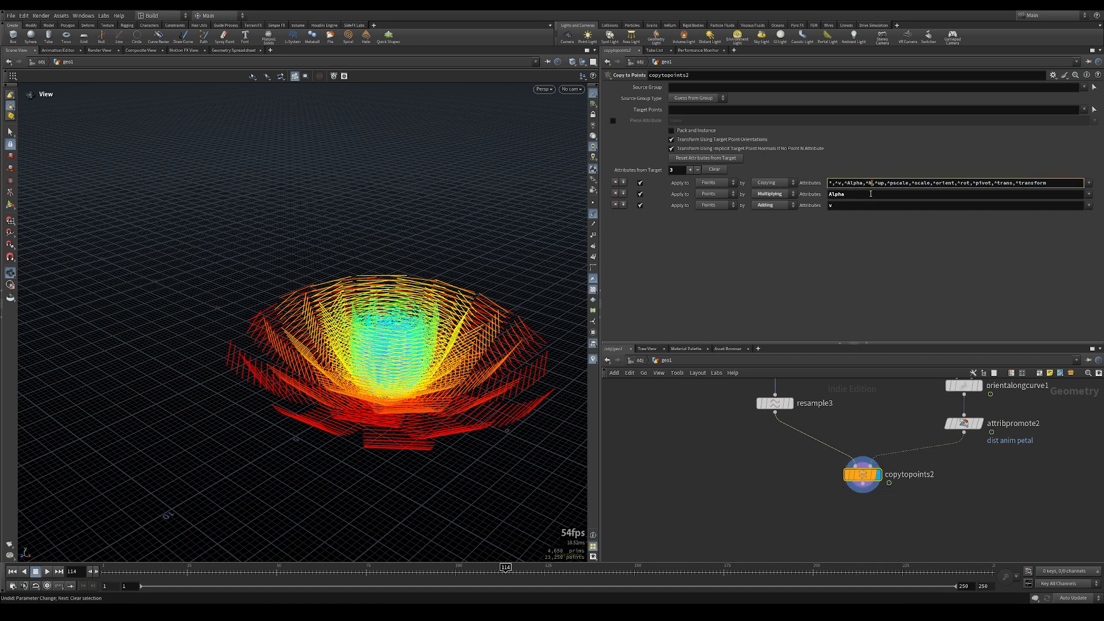
{"action": "key", "text": "BackSpace"}
{"action": "key", "text": "BackSpace"}
{"action": "key", "text": "BackSpace"}
{"action": "key", "text": "Return"}
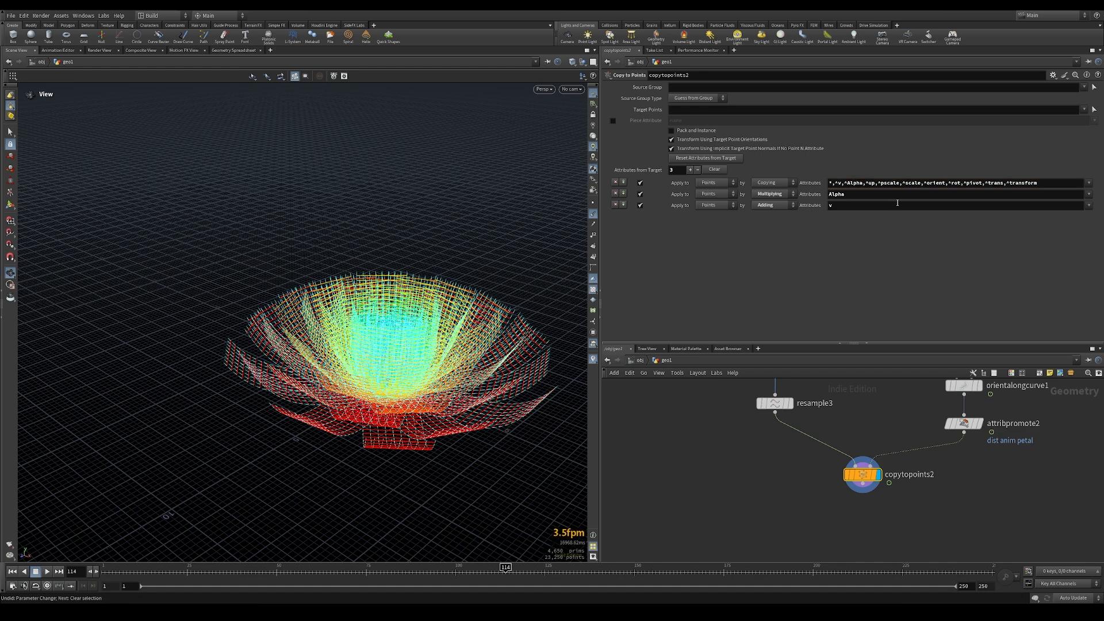
{"action": "left_click", "coordinate": [615, 205]}
{"action": "left_click", "coordinate": [615, 193]}
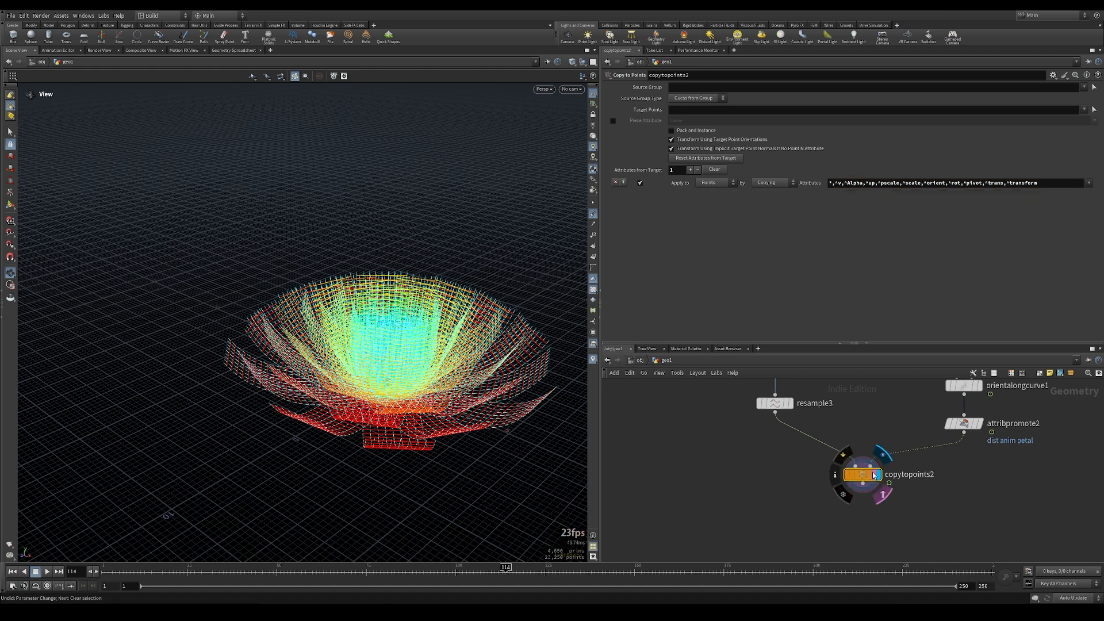
Look over the normals on the copied lines and turn off their display in the viewport
{"action": "left_click_drag", "start_coordinate": [393, 368], "coordinate": [316, 389], "text": "alt"}
{"action": "right_click_drag", "start_coordinate": [316, 389], "coordinate": [324, 391], "text": "alt"}
{"action": "left_click_drag", "start_coordinate": [325, 391], "coordinate": [353, 366], "text": "alt"}
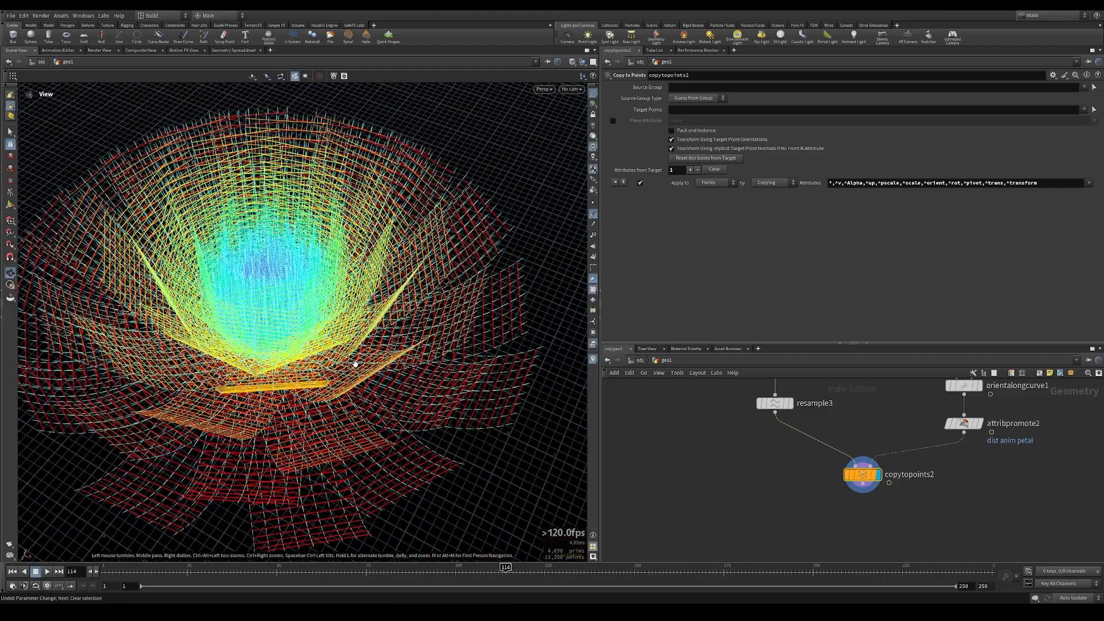
{"action": "left_click", "coordinate": [592, 213]}
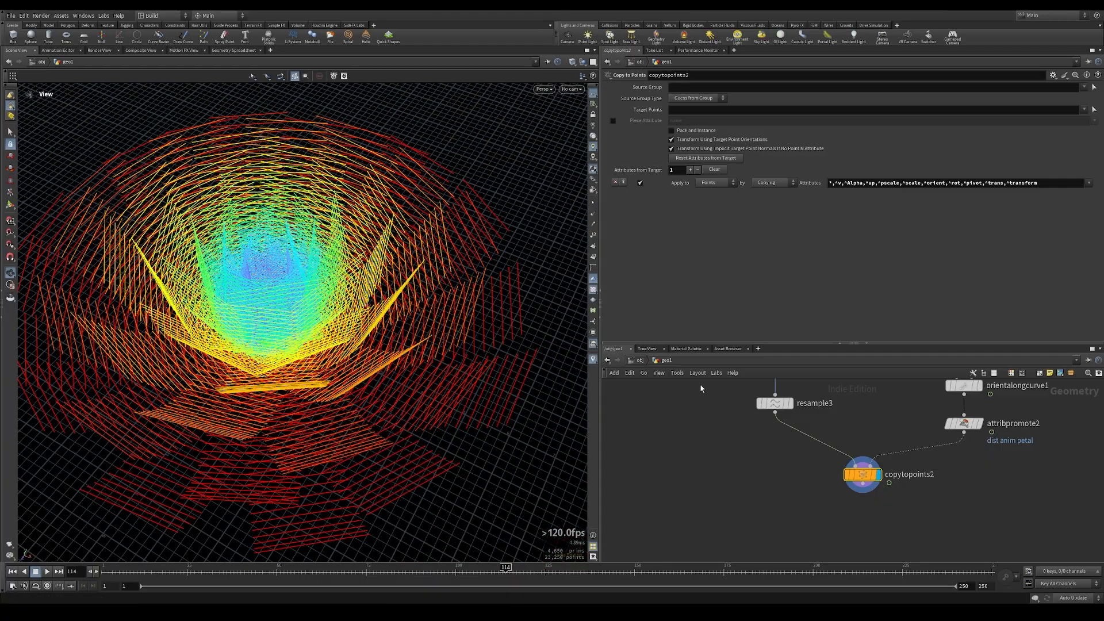
Insert an Attribute Wrangle named calc_pscale between attribpromote2 and copytopoints2
{"action": "left_click_drag", "start_coordinate": [869, 477], "coordinate": [867, 505]}
{"action": "scroll", "coordinate": [293, 369], "scroll_direction": "down", "scroll_amount": 3}
{"action": "scroll", "coordinate": [294, 368], "scroll_direction": "up", "scroll_amount": 1}
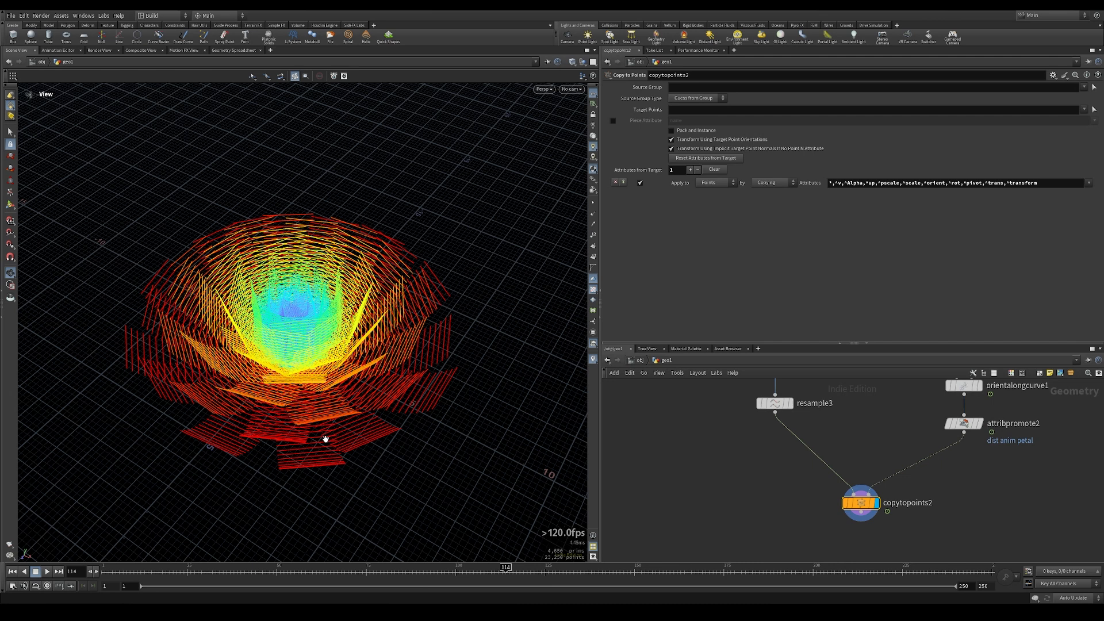
{"action": "key", "text": "Tab"}
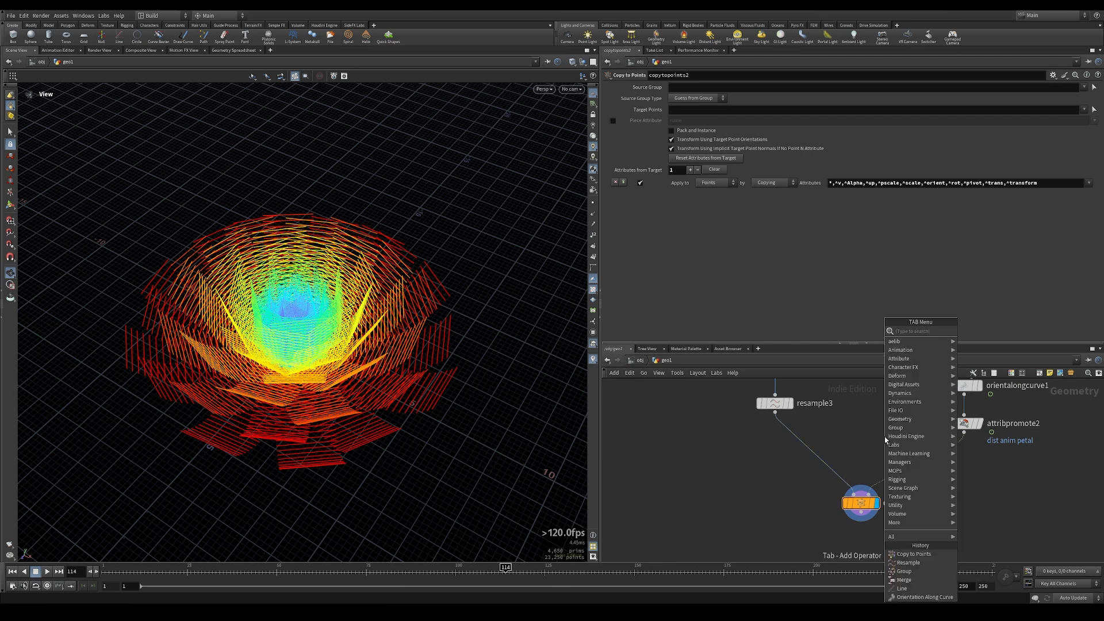
{"action": "type", "text": "wrangl"}
{"action": "key", "text": "Return"}
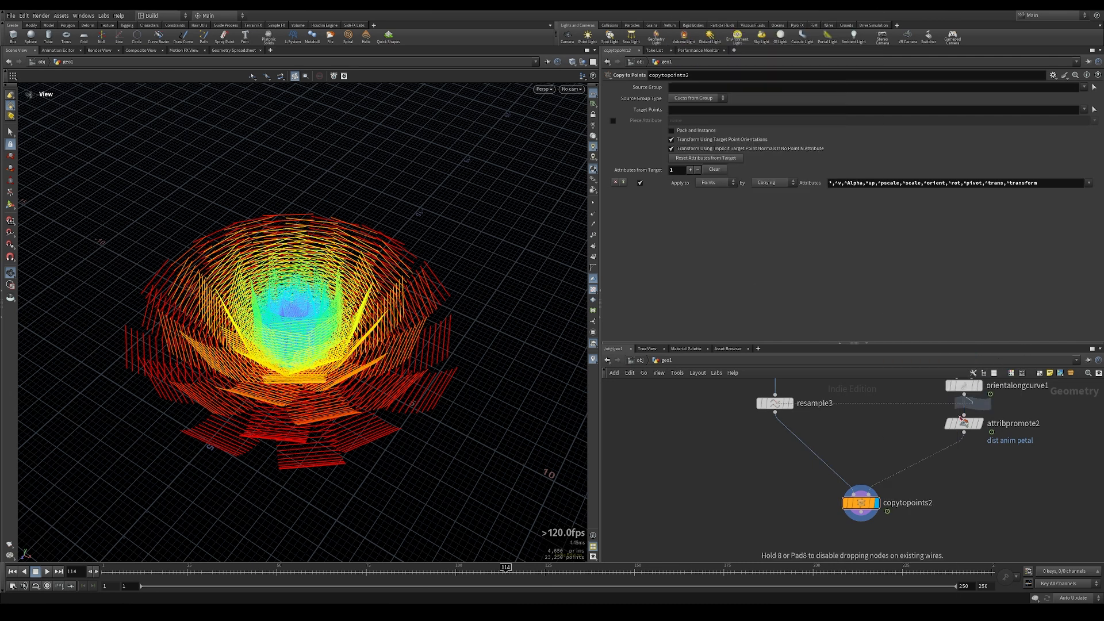
{"action": "left_click", "coordinate": [926, 460]}
{"action": "left_click_drag", "start_coordinate": [927, 463], "coordinate": [963, 467]}
{"action": "double_click", "coordinate": [990, 464]}
{"action": "type", "text": "calc_pascale"}
{"action": "key", "text": "Return"}
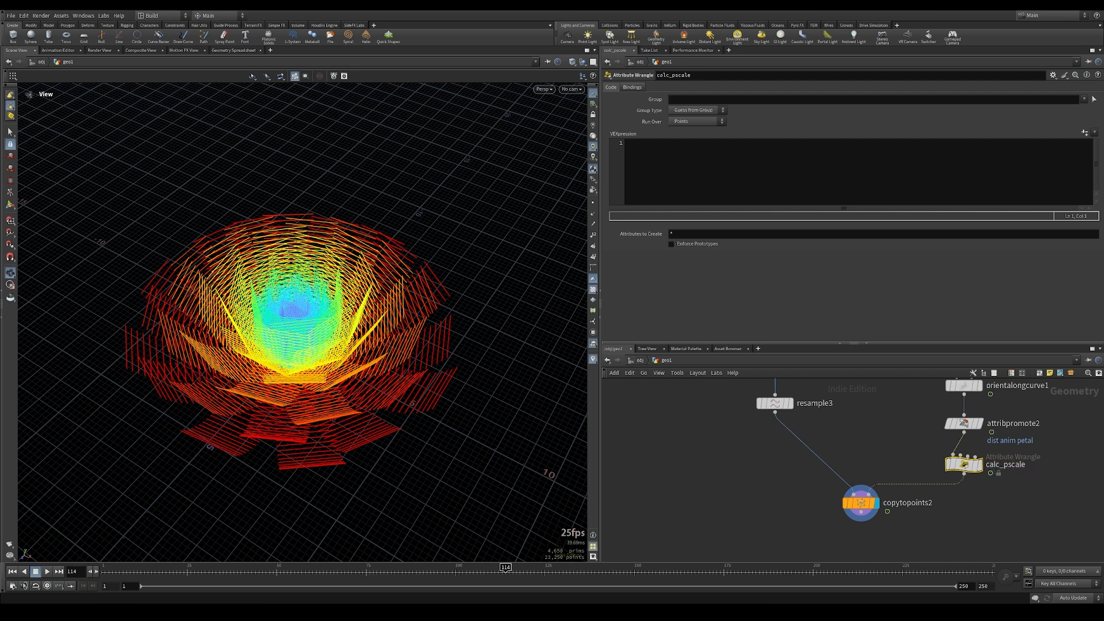
Write f@pscale = chf("amp"); on line 5 of the wrangle, create its Amp parameter and set it to 1
{"action": "left_click", "coordinate": [679, 164]}
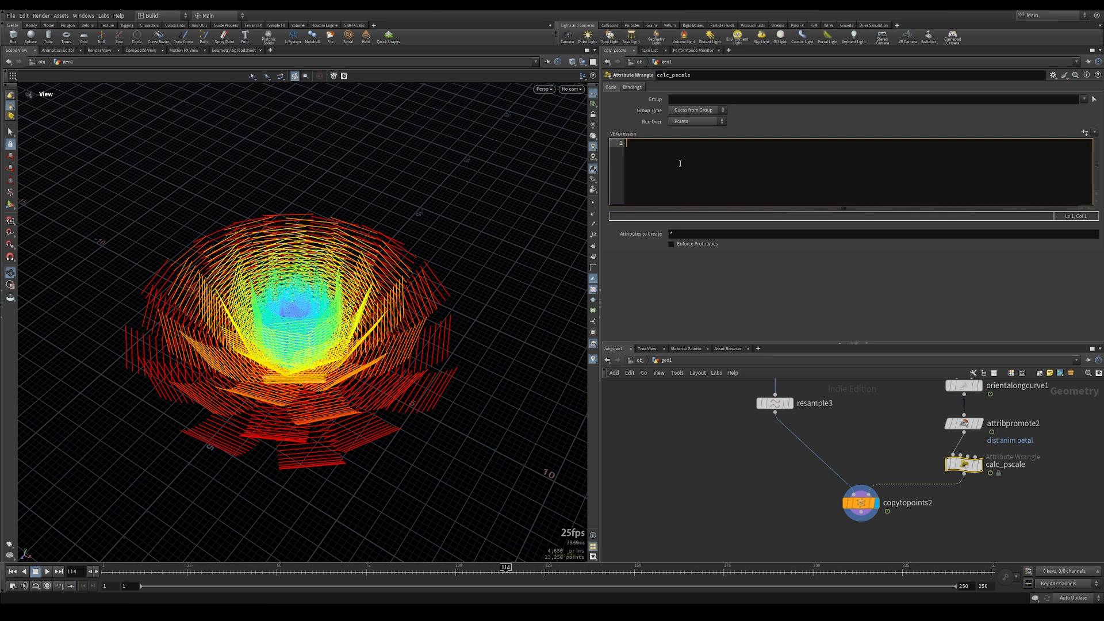
{"action": "key", "text": "Return"}
{"action": "key", "text": "Return"}
{"action": "key", "text": "Return"}
{"action": "key", "text": "Return"}
{"action": "type", "text": "f@pscale = chf(\"amp\");"}
{"action": "left_click", "coordinate": [1086, 132]}
{"action": "left_click_drag", "start_coordinate": [703, 132], "coordinate": [1097, 136]}
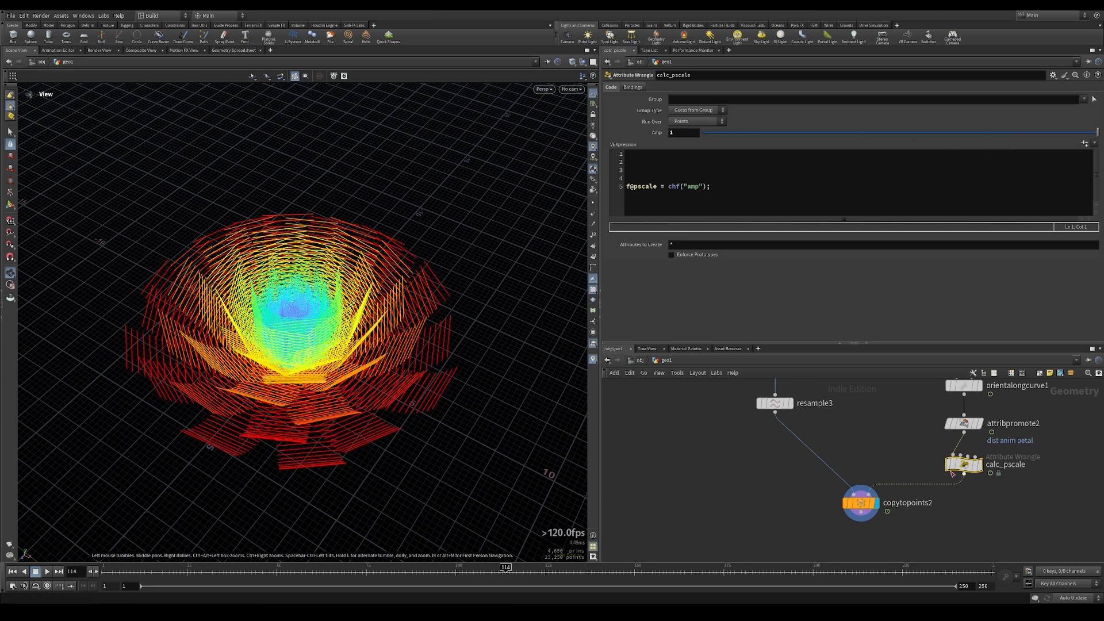
Color the copied lines by the newU point attribute, setting its visualizer's color type to Ramped Attribute, and check the gradient along the petals
{"action": "left_click", "coordinate": [593, 359]}
{"action": "left_click", "coordinate": [595, 349]}
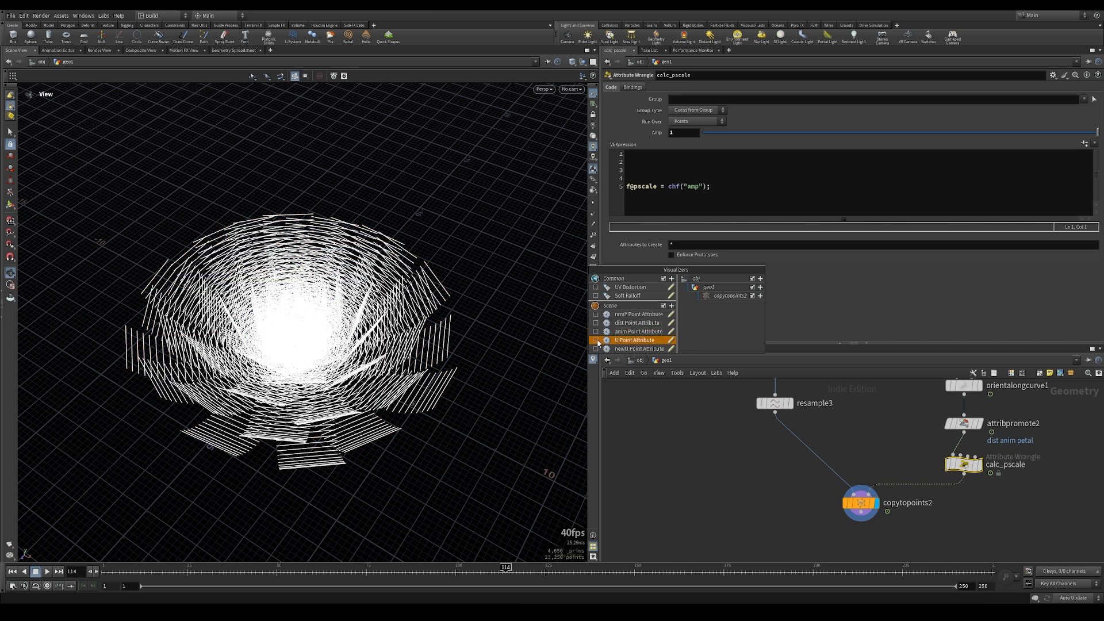
{"action": "left_click", "coordinate": [670, 348]}
{"action": "left_click", "coordinate": [645, 292]}
{"action": "left_click", "coordinate": [639, 302]}
{"action": "left_click", "coordinate": [748, 336]}
{"action": "left_click", "coordinate": [681, 338]}
{"action": "left_click", "coordinate": [680, 339]}
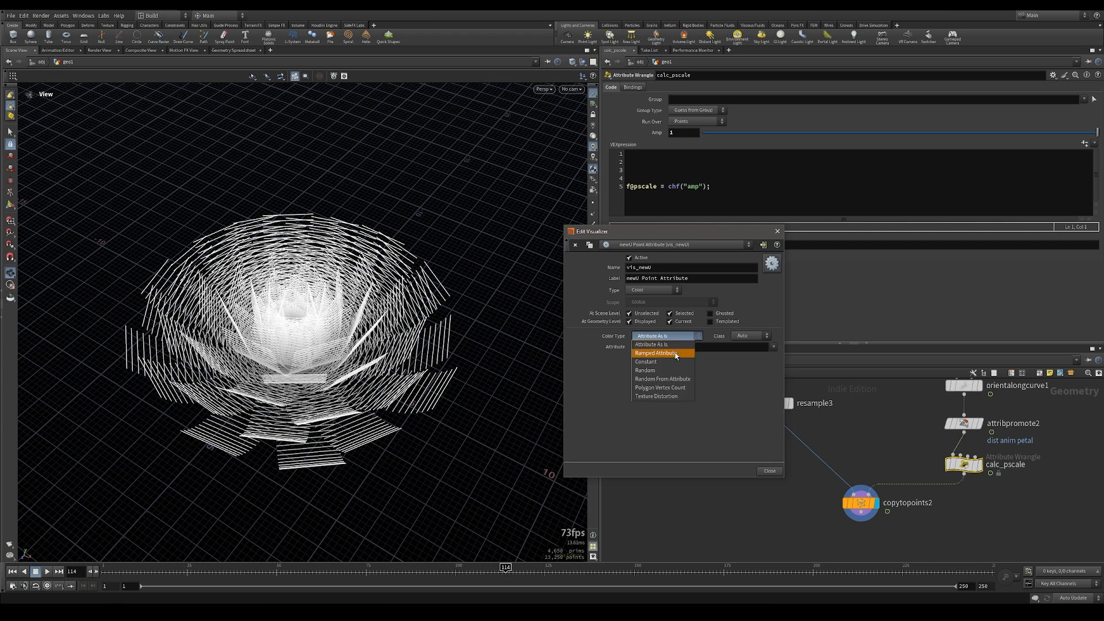
{"action": "left_click", "coordinate": [673, 353]}
{"action": "left_click", "coordinate": [777, 232]}
{"action": "left_click_drag", "start_coordinate": [221, 489], "coordinate": [241, 438], "text": "alt"}
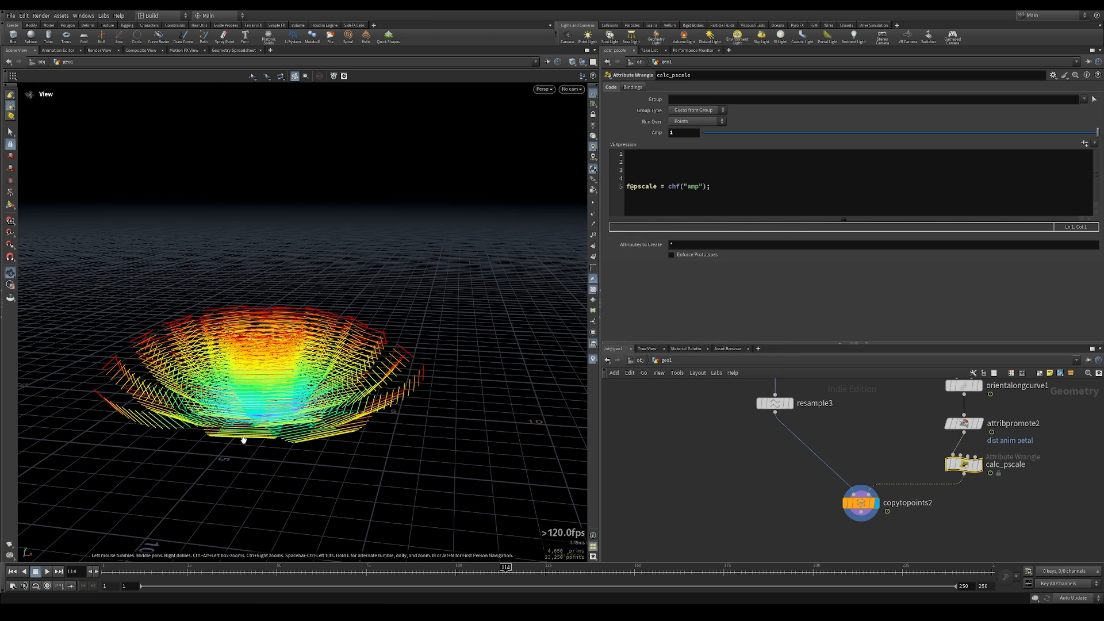
{"action": "left_click_drag", "start_coordinate": [297, 404], "coordinate": [287, 442], "text": "alt"}
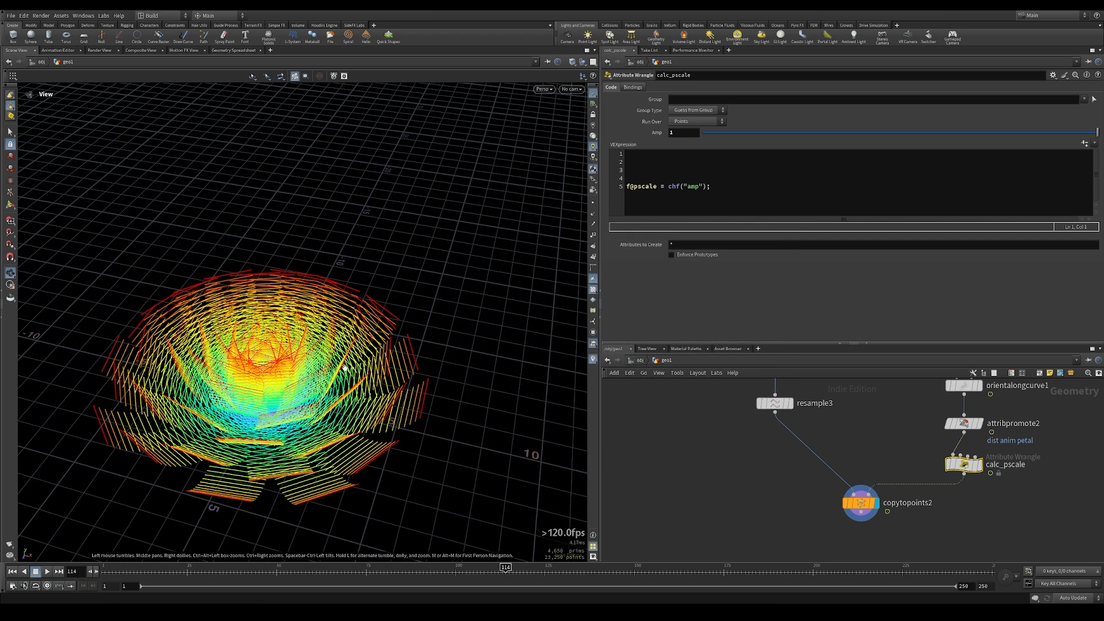
{"action": "left_click_drag", "start_coordinate": [345, 368], "coordinate": [310, 360]}
Write float pscale = chramp("pscaleRamp", f@newU); on line 1 of the calc_pscale wrangle and create its ramp parameter
{"action": "left_click", "coordinate": [666, 155]}
{"action": "type", "text": "float "}
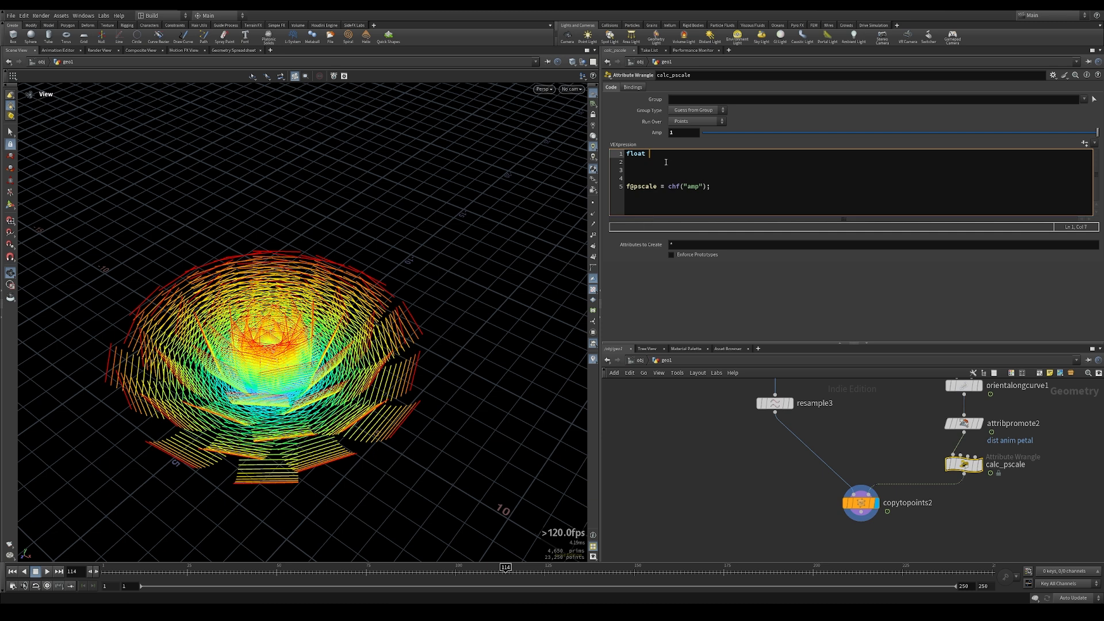
{"action": "type", "text": "pscale = chramp(\"pscaleRamp\", f@newU);"}
{"action": "left_click", "coordinate": [1084, 143]}
Multiply the chf("amp") term in the f@pscale assignment by pscale
{"action": "left_click", "coordinate": [707, 267]}
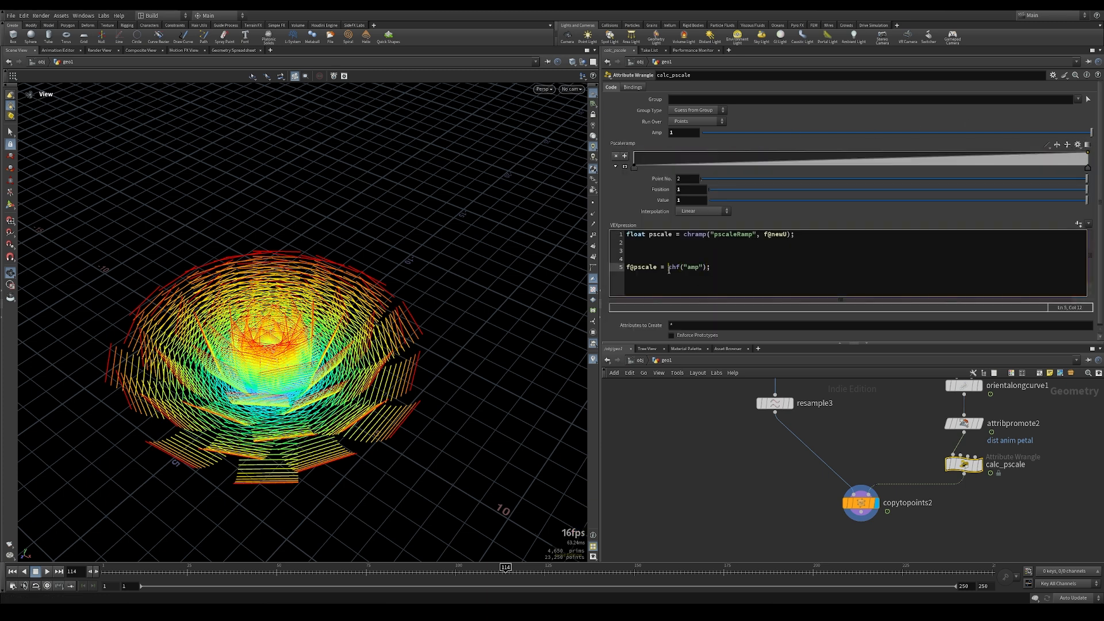
{"action": "type", "text": "pscale *"}
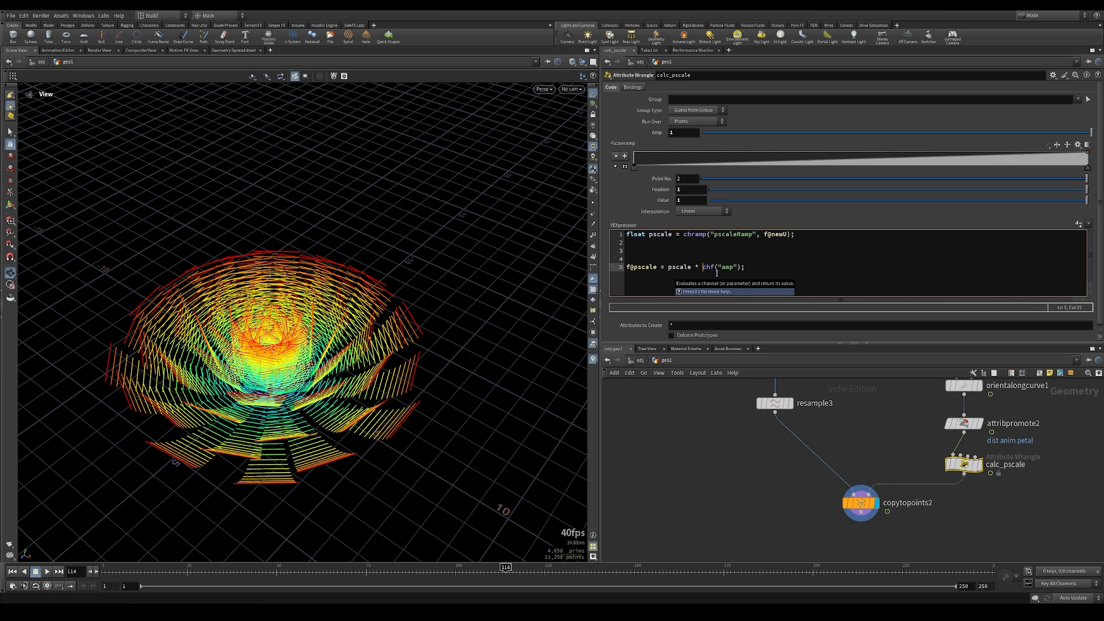
{"action": "left_click_drag", "start_coordinate": [357, 316], "coordinate": [336, 349]}
Reverse the pscale ramp, set its interpolation to B-Spline and expand its graph
{"action": "left_click", "coordinate": [1066, 144]}
{"action": "left_click_drag", "start_coordinate": [242, 399], "coordinate": [264, 395]}
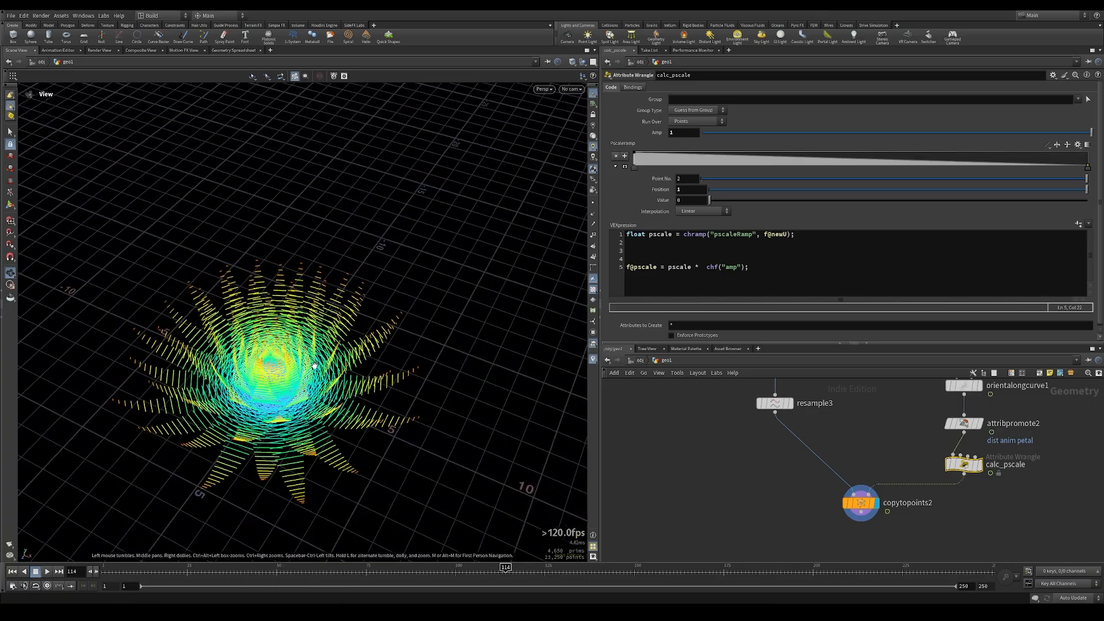
{"action": "middle_click_drag", "start_coordinate": [228, 395], "coordinate": [305, 371]}
{"action": "right_click_drag", "start_coordinate": [304, 371], "coordinate": [364, 314]}
{"action": "middle_click_drag", "start_coordinate": [363, 314], "coordinate": [372, 304]}
{"action": "left_click", "coordinate": [1047, 145]}
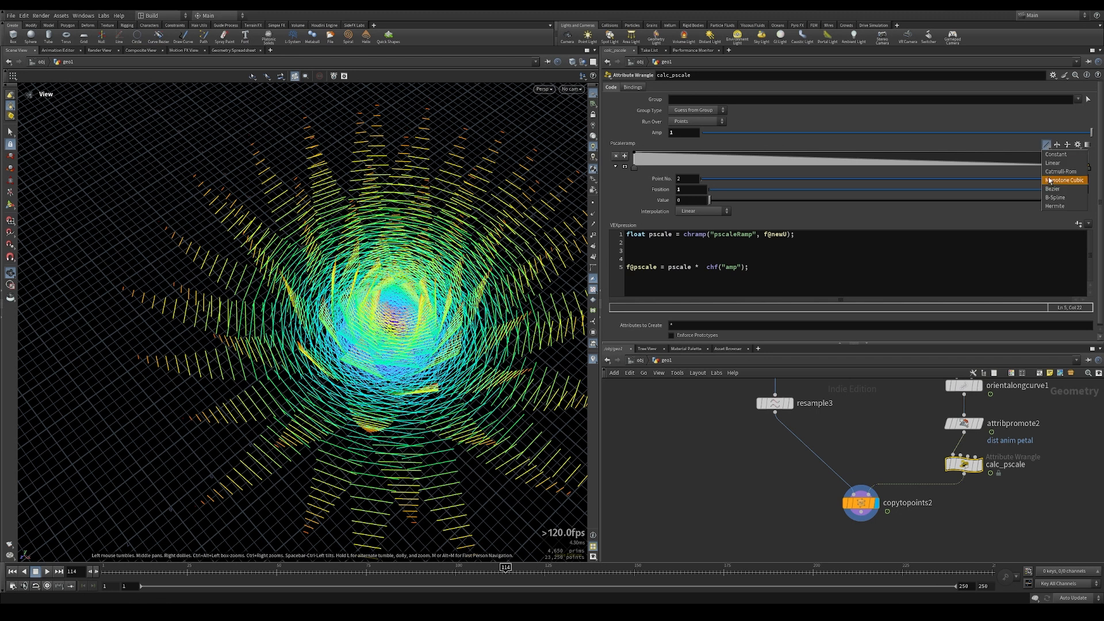
{"action": "left_click", "coordinate": [1058, 197]}
{"action": "left_click", "coordinate": [625, 166]}
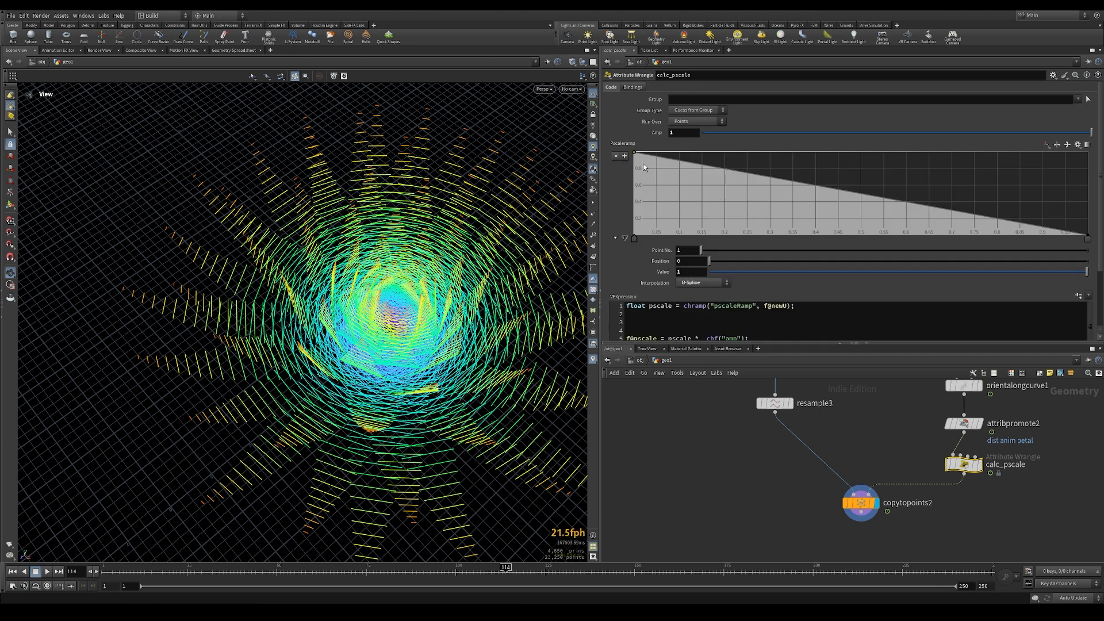
Shape the pscale ramp: start about 0.2, 0.27 at 0.16, full value at about 0.28, 0.56 and 0.75, zero at 0.93
{"action": "left_click_drag", "start_coordinate": [633, 154], "coordinate": [624, 220]}
{"action": "left_click_drag", "start_coordinate": [1087, 235], "coordinate": [1090, 240]}
{"action": "left_click_drag", "start_coordinate": [716, 221], "coordinate": [708, 212]}
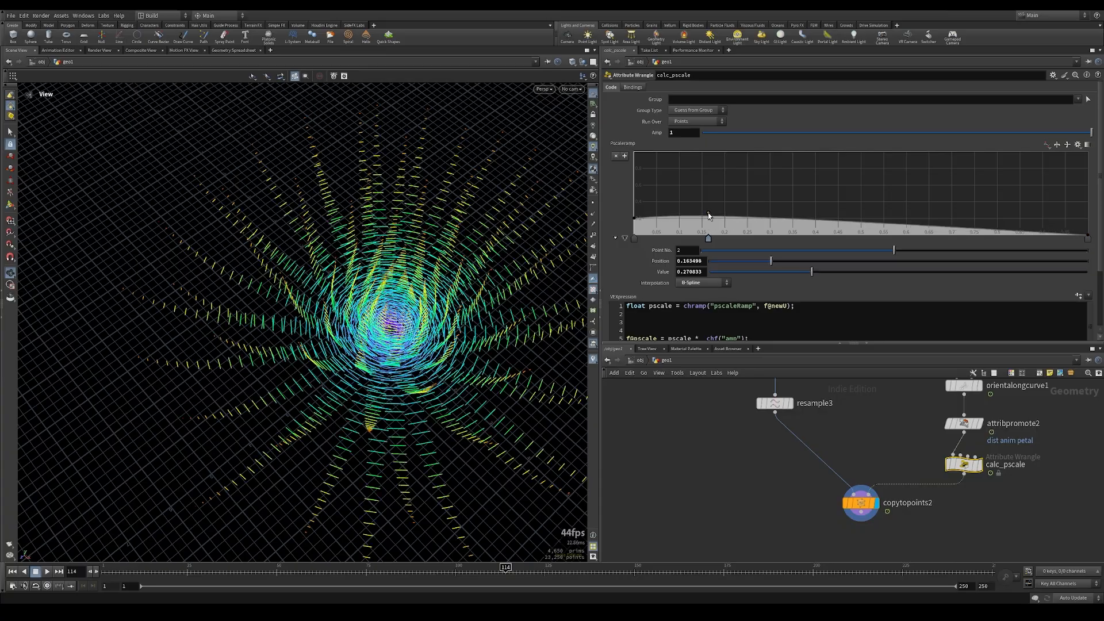
{"action": "left_click", "coordinate": [761, 153]}
{"action": "left_click", "coordinate": [885, 152]}
{"action": "left_click", "coordinate": [1027, 153]}
{"action": "left_click_drag", "start_coordinate": [384, 276], "coordinate": [344, 252]}
{"action": "left_click_drag", "start_coordinate": [1027, 154], "coordinate": [972, 154]}
{"action": "left_click", "coordinate": [1056, 235]}
{"action": "left_click_drag", "start_coordinate": [368, 258], "coordinate": [324, 305]}
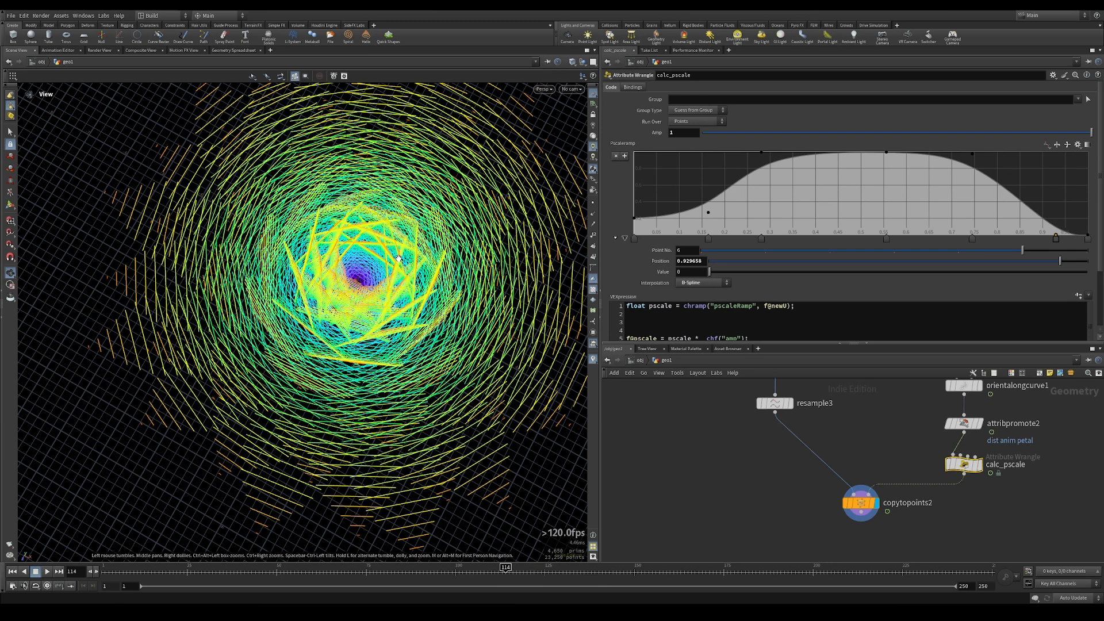
Switch the viewport coloring from newU to the dist point attribute and look over the flower
{"action": "left_click", "coordinate": [592, 358]}
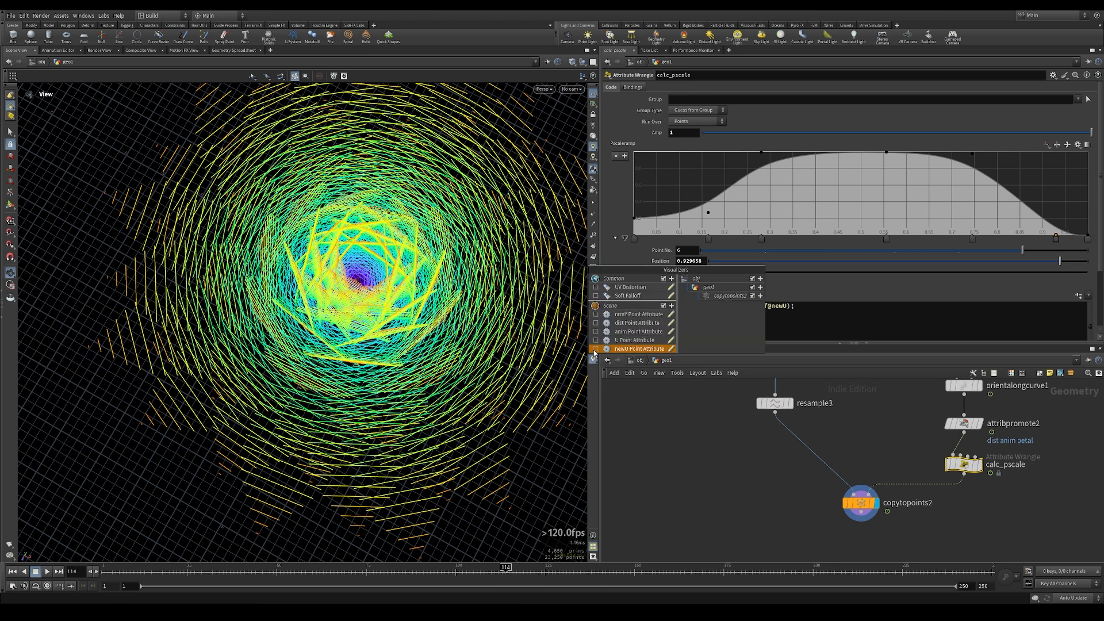
{"action": "left_click", "coordinate": [595, 323]}
{"action": "left_click_drag", "start_coordinate": [378, 326], "coordinate": [394, 376]}
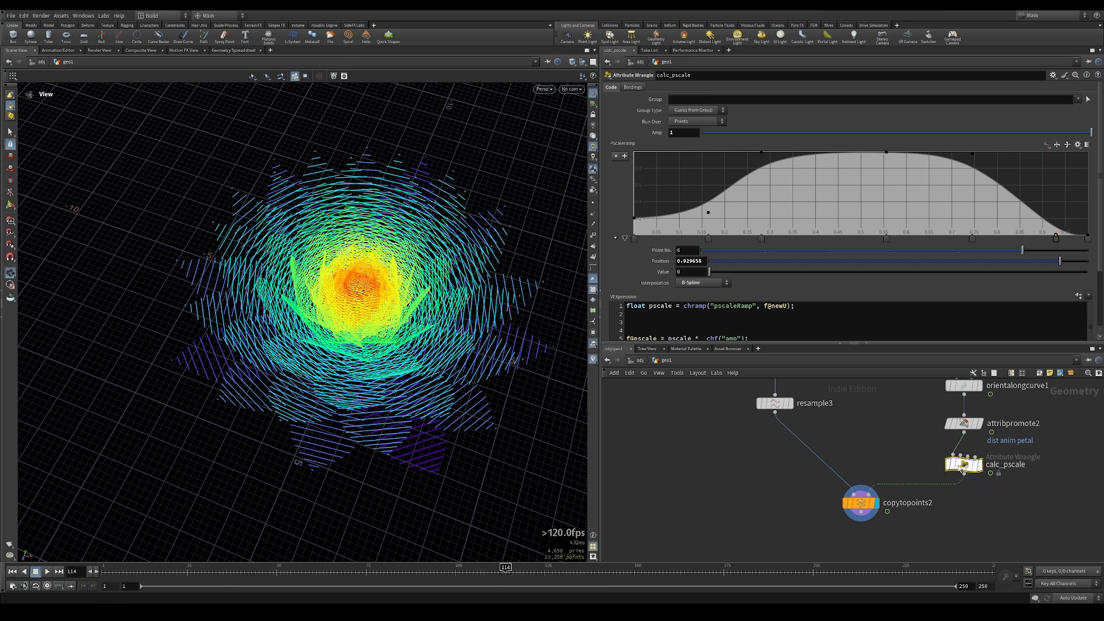
Write float dist = chramp("distRamp", f@dist); on line 2 of the wrangle
{"action": "scroll", "coordinate": [833, 242], "scroll_direction": "down", "scroll_amount": 3}
{"action": "left_click", "coordinate": [833, 238]}
{"action": "type", "text": "floa"}
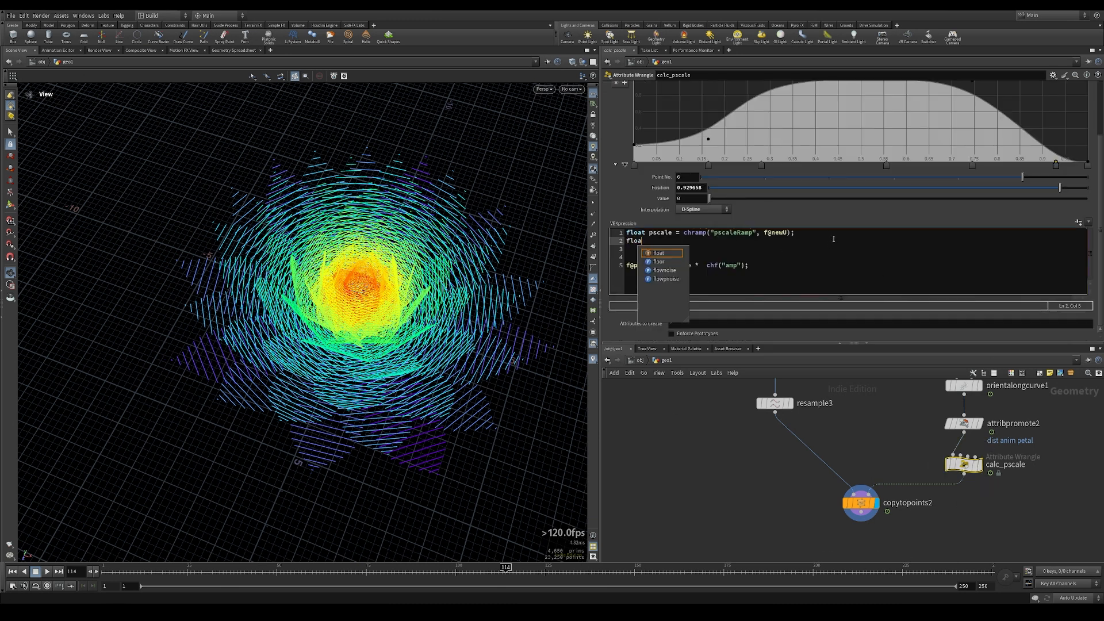
{"action": "type", "text": "t dist = chramp"}
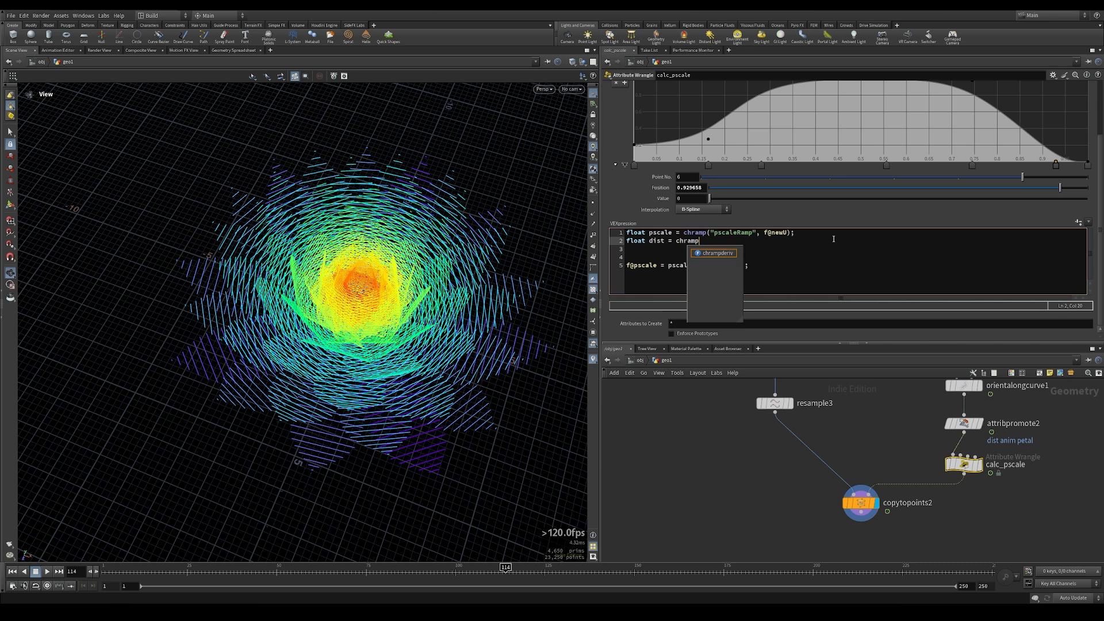
{"action": "type", "text": "(\"distRamp"}
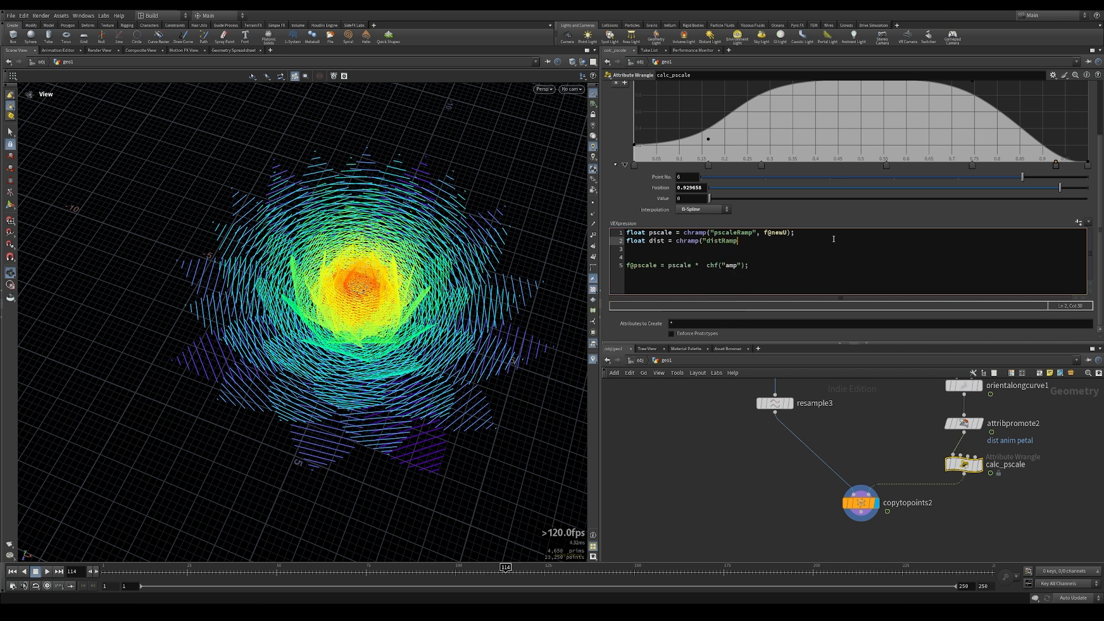
{"action": "type", "text": "\", f@dist);"}
Multiply dist into the f@pscale assignment and create the distRamp parameter
{"action": "left_click", "coordinate": [701, 266]}
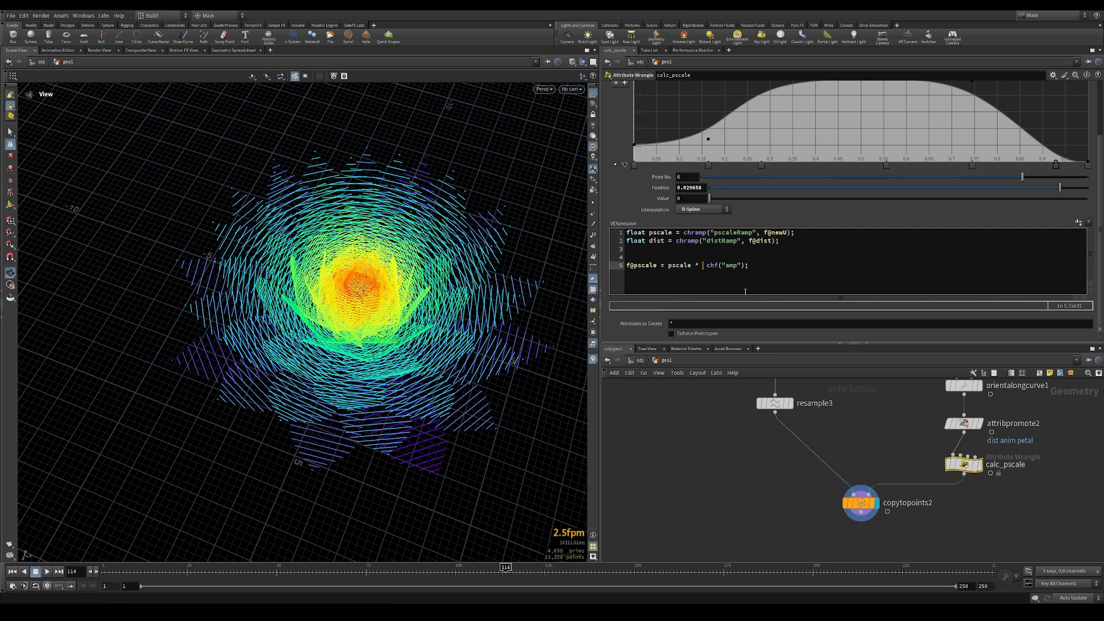
{"action": "type", "text": "dist"}
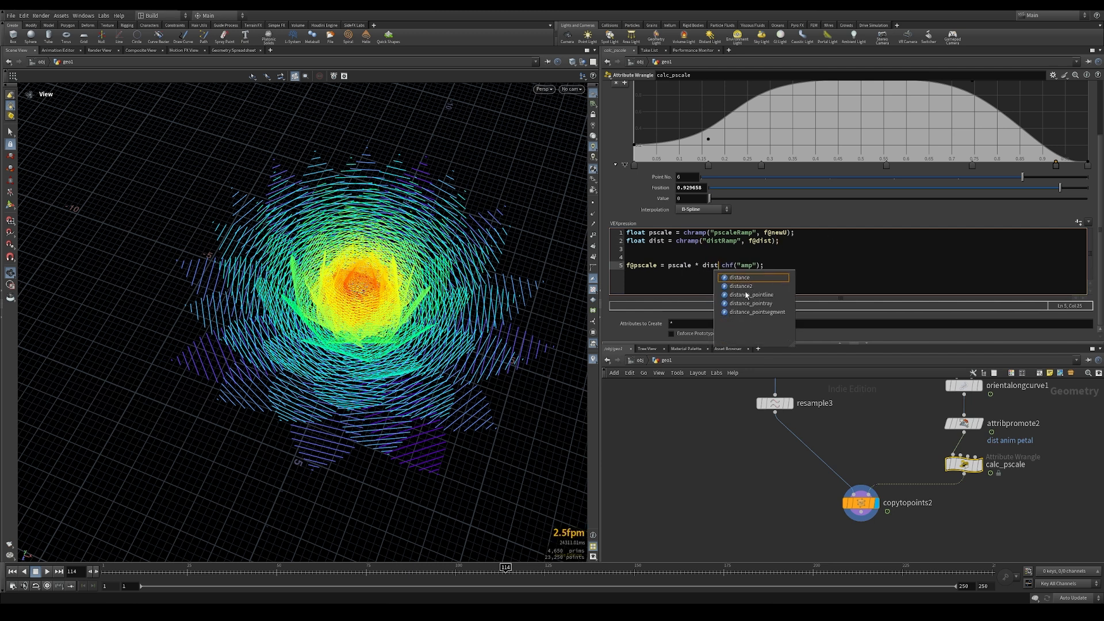
{"action": "type", "text": " *"}
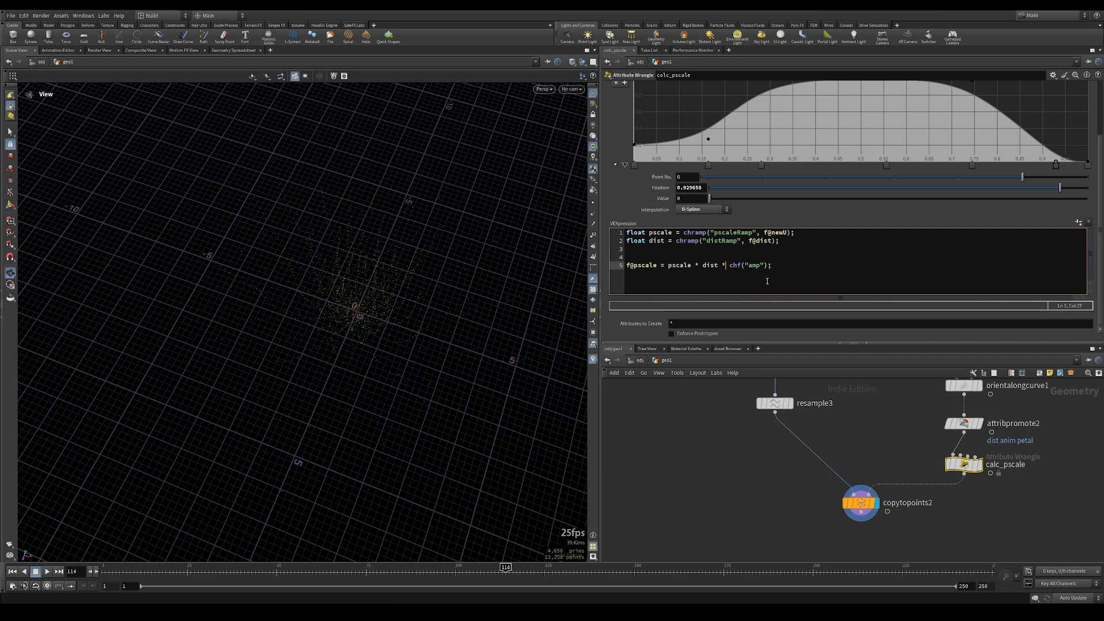
{"action": "left_click", "coordinate": [1078, 223]}
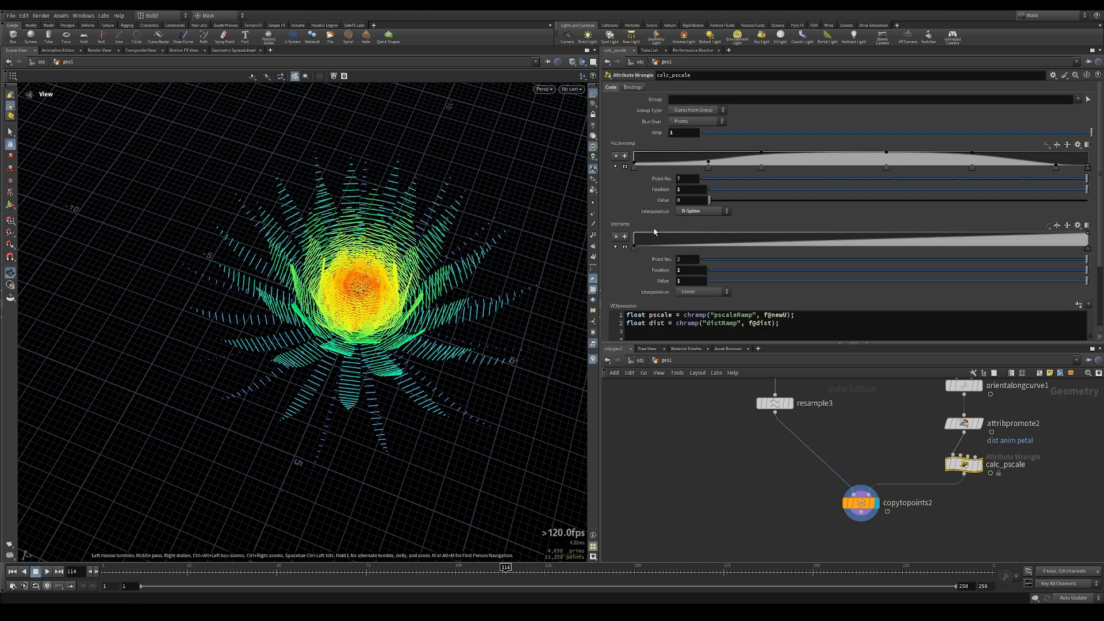
Expand the dist ramp, raise its start to 1, add a full-value point near 0.37 and lower its end to about 0.33
{"action": "left_click", "coordinate": [624, 247]}
{"action": "scroll", "coordinate": [630, 267], "scroll_direction": "down", "scroll_amount": 1}
{"action": "left_click_drag", "start_coordinate": [634, 288], "coordinate": [639, 208]}
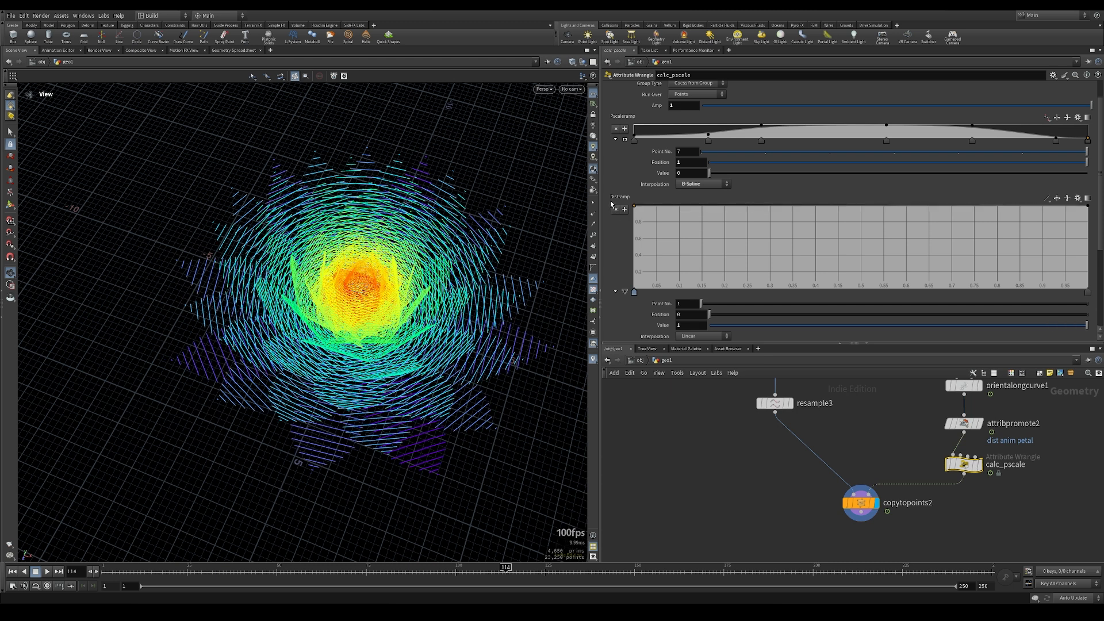
{"action": "left_click_drag", "start_coordinate": [799, 212], "coordinate": [804, 204]}
{"action": "left_click_drag", "start_coordinate": [1087, 207], "coordinate": [1088, 261]}
Set the dist ramp to B-Spline, reshape its falloff with inner points at about 0.33 and 0.72, and raise Amp slightly
{"action": "left_click", "coordinate": [1046, 197]}
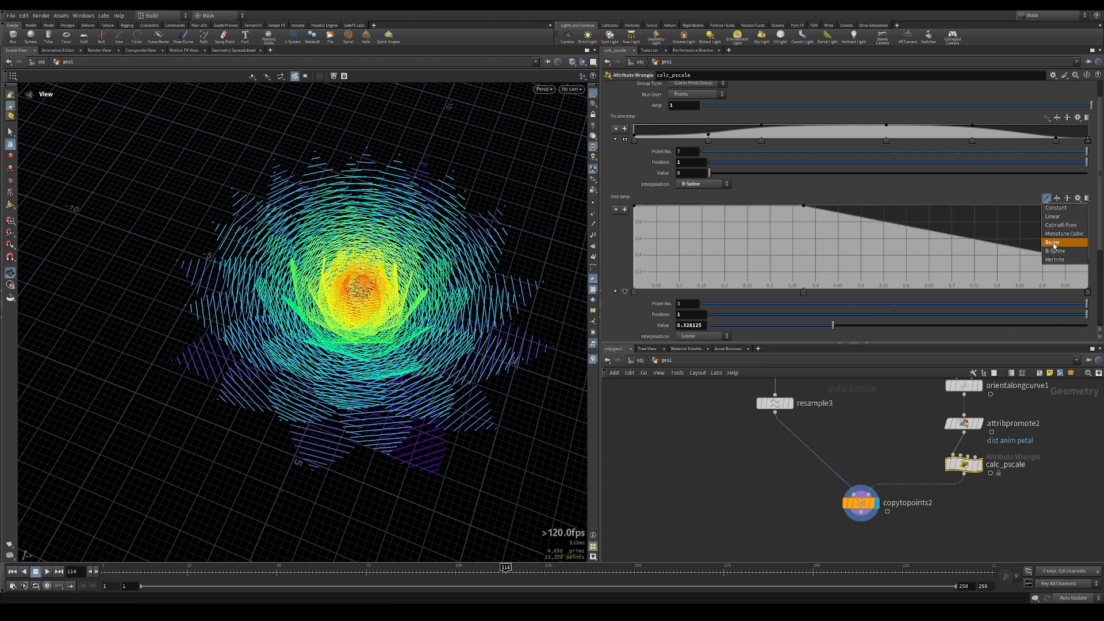
{"action": "left_click", "coordinate": [1054, 251]}
{"action": "left_click_drag", "start_coordinate": [935, 236], "coordinate": [921, 235]}
{"action": "left_click_drag", "start_coordinate": [803, 205], "coordinate": [788, 224]}
{"action": "left_click_drag", "start_coordinate": [264, 320], "coordinate": [308, 322]}
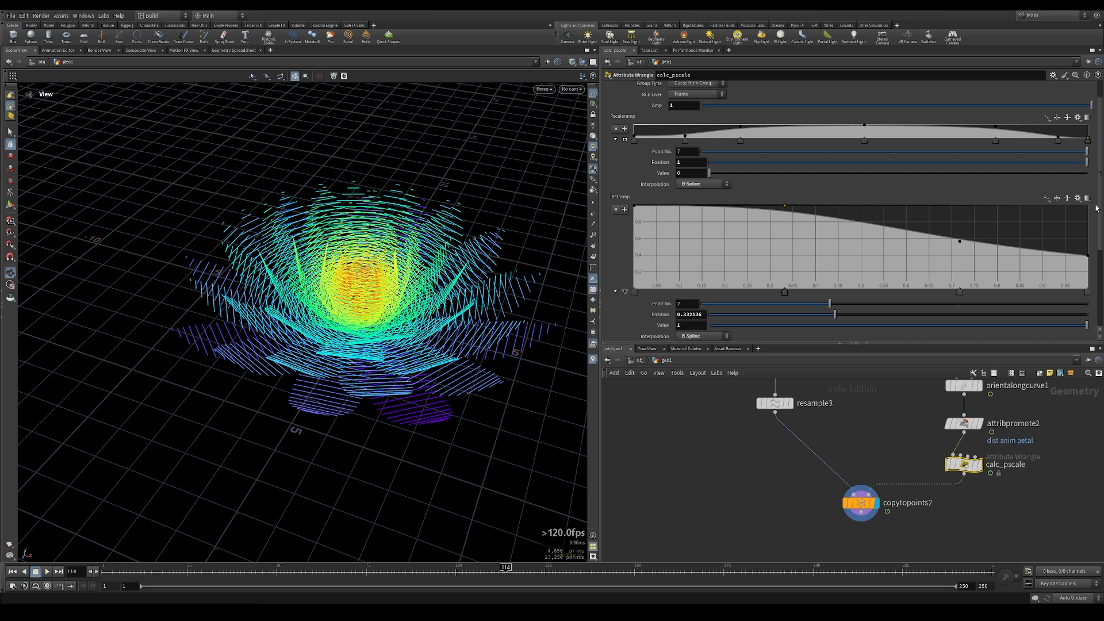
{"action": "middle_click_drag", "start_coordinate": [690, 105], "coordinate": [712, 107]}
Write float randScale = fit01(rand(i@petal), 0.8,1); on line 4 of the wrangle
{"action": "scroll", "coordinate": [750, 260], "scroll_direction": "down", "scroll_amount": 5}
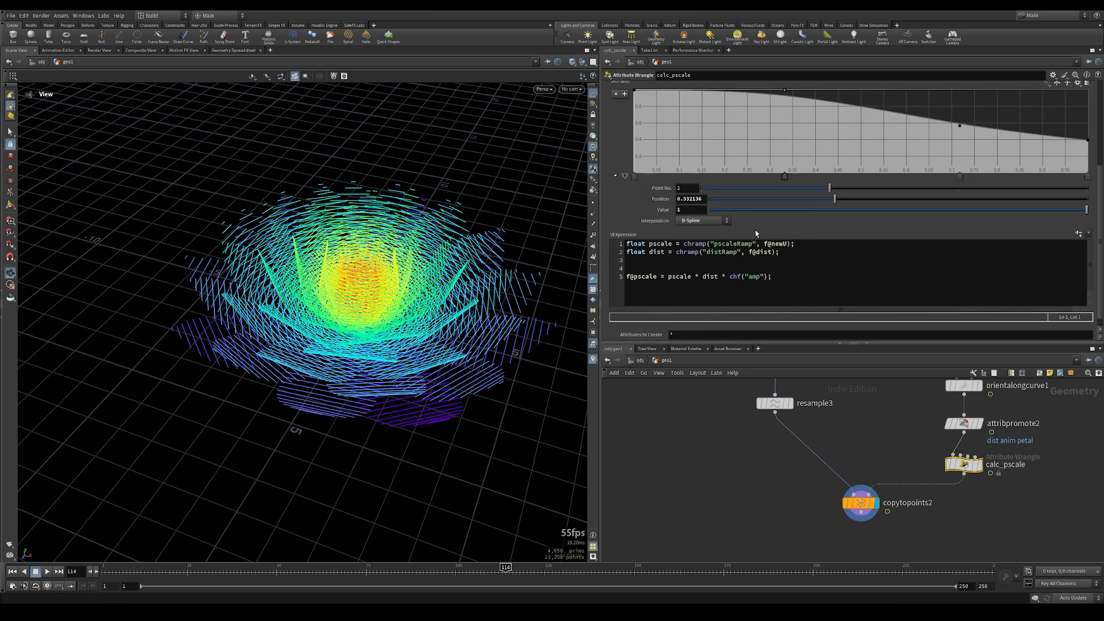
{"action": "left_click", "coordinate": [732, 259]}
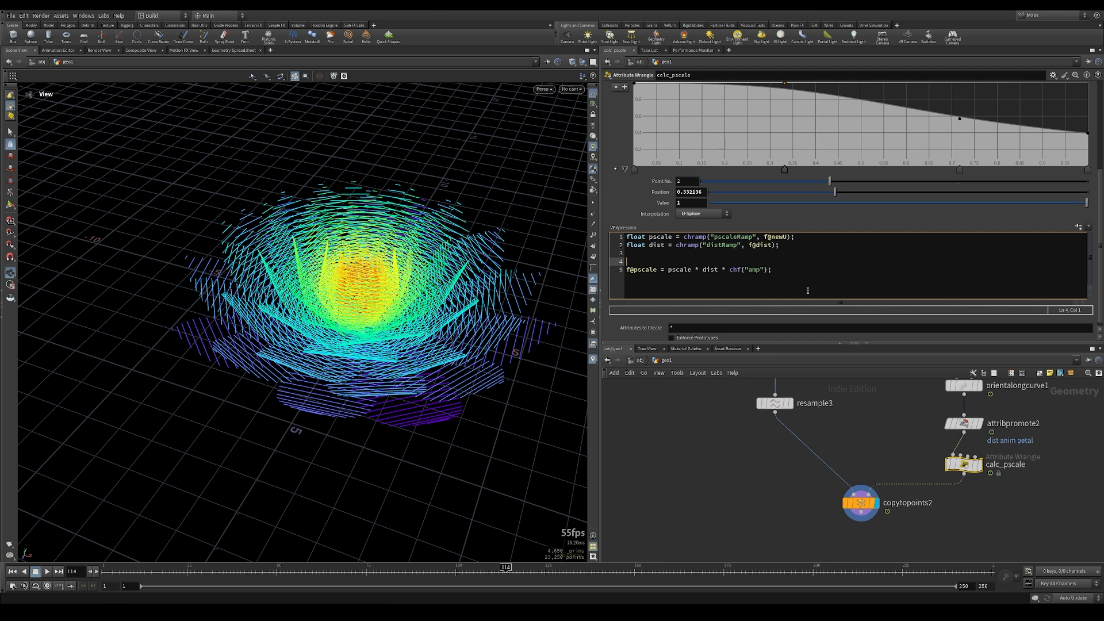
{"action": "type", "text": "float rand"}
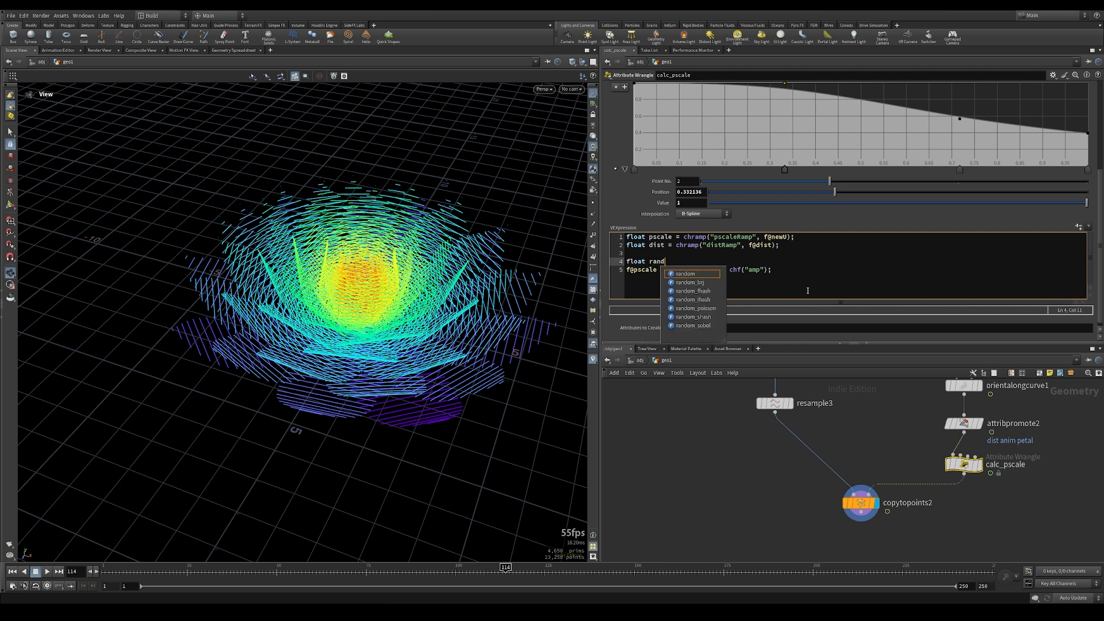
{"action": "type", "text": "Scale = fit01(rand"}
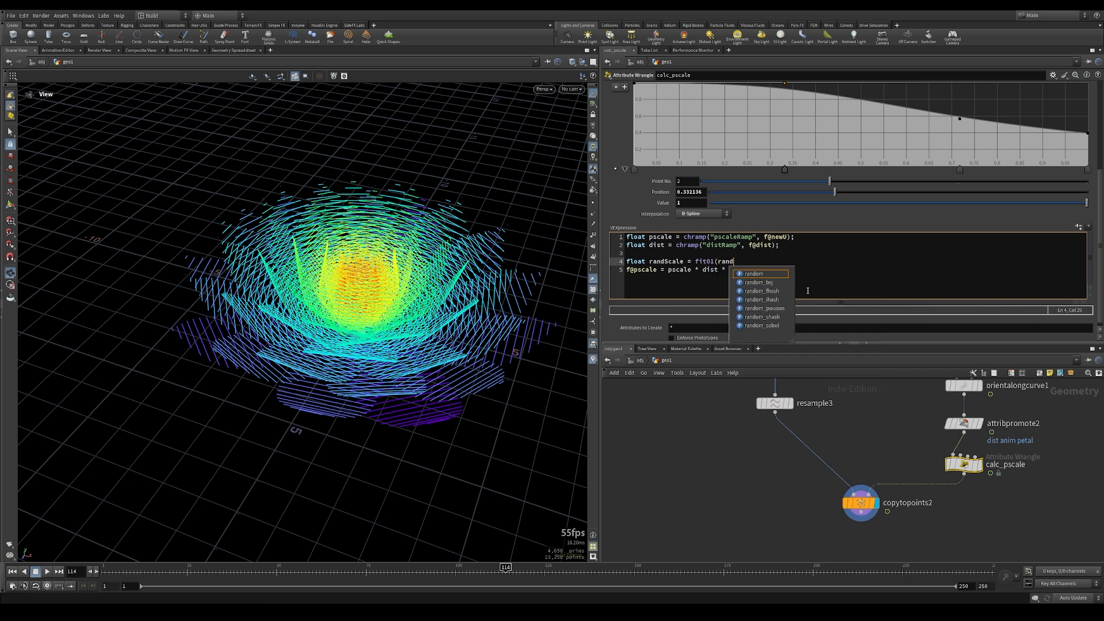
{"action": "type", "text": "(i@petal)"}
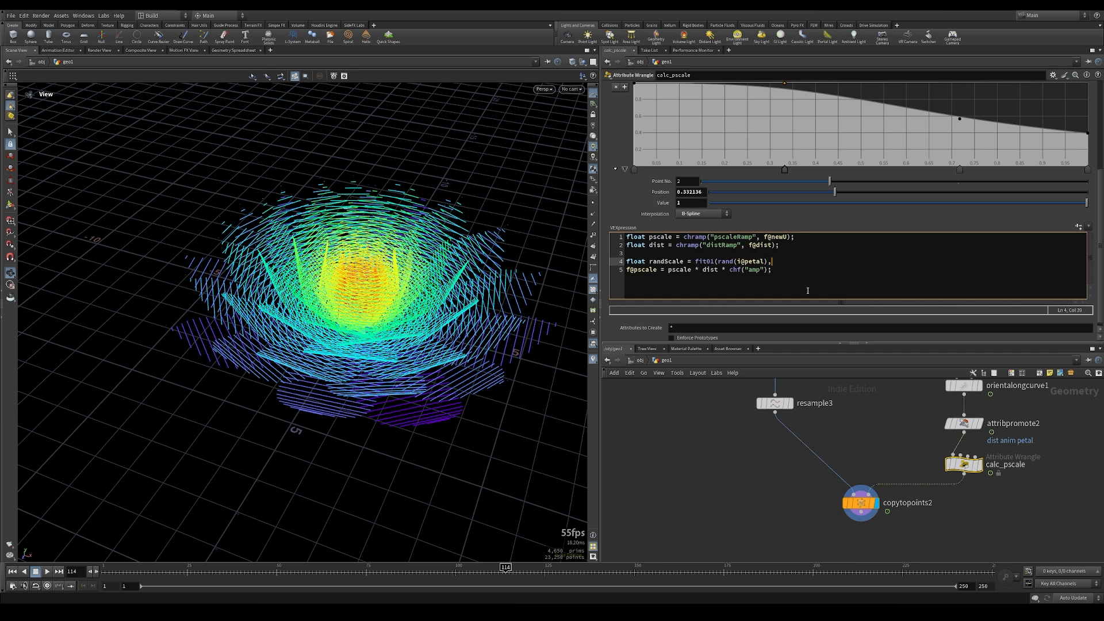
{"action": "type", "text": ", 0.8,1);"}
Multiply the f@pscale assignment by randScale
{"action": "key", "text": "Down"}
{"action": "key", "text": "Left"}
{"action": "type", "text": "randScale *"}
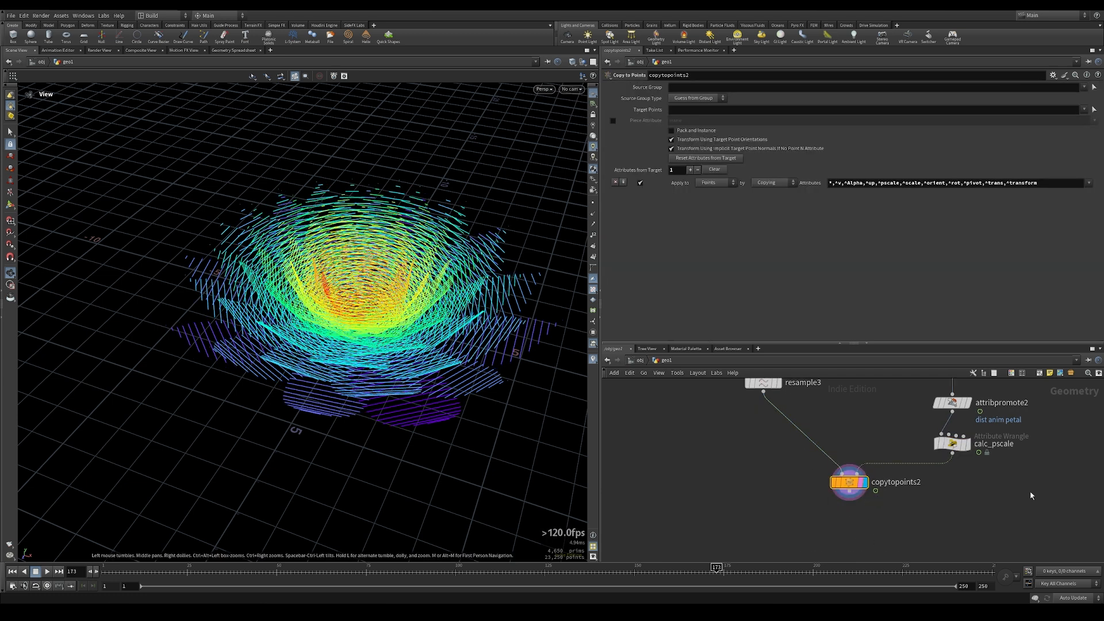
Select the line2 and line3 nodes together and set their Length to 0.6
{"action": "scroll", "coordinate": [682, 454], "scroll_direction": "down", "scroll_amount": 2}
{"action": "middle_click_drag", "start_coordinate": [681, 454], "coordinate": [715, 493]}
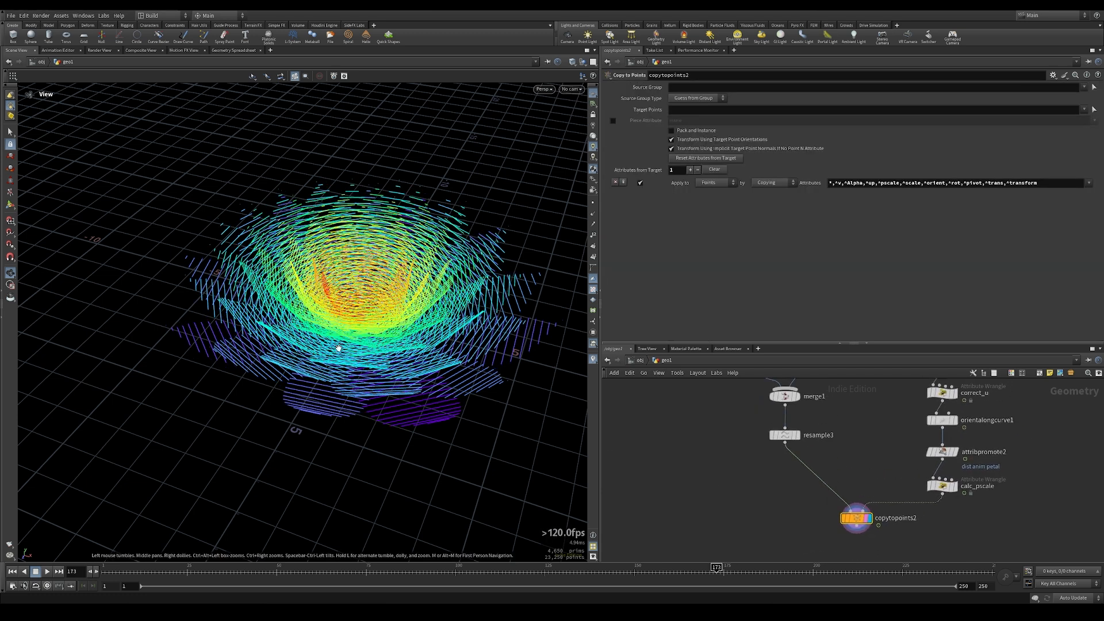
{"action": "left_click_drag", "start_coordinate": [339, 348], "coordinate": [345, 409]}
{"action": "middle_click_drag", "start_coordinate": [698, 392], "coordinate": [695, 488]}
{"action": "left_click_drag", "start_coordinate": [690, 399], "coordinate": [883, 445]}
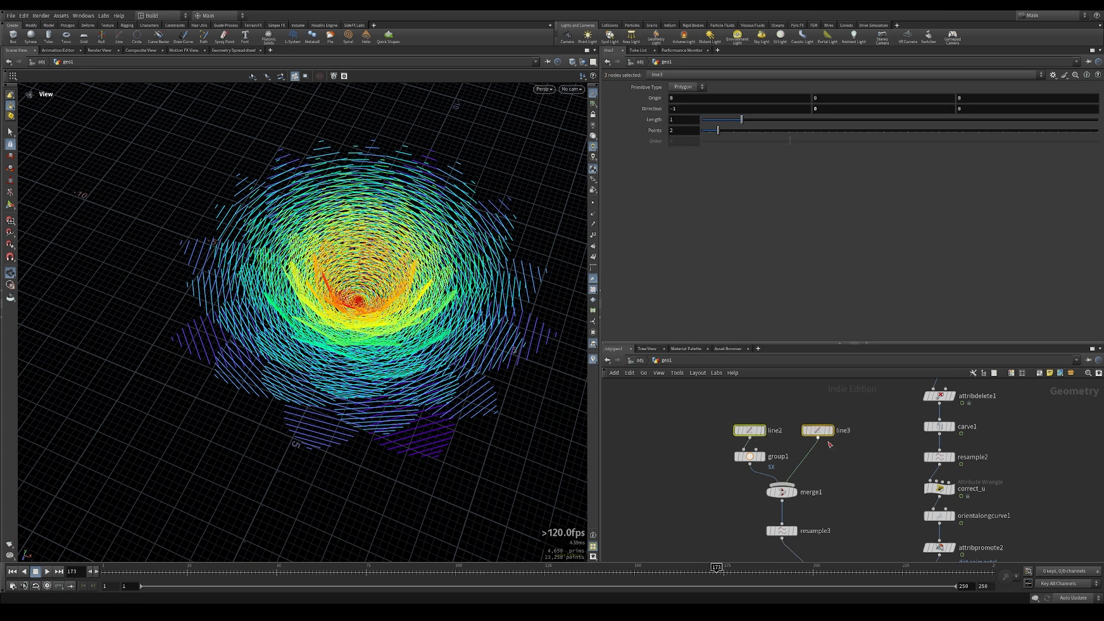
{"action": "left_click", "coordinate": [687, 119]}
{"action": "type", "text": "0.6"}
{"action": "key", "text": "Return"}
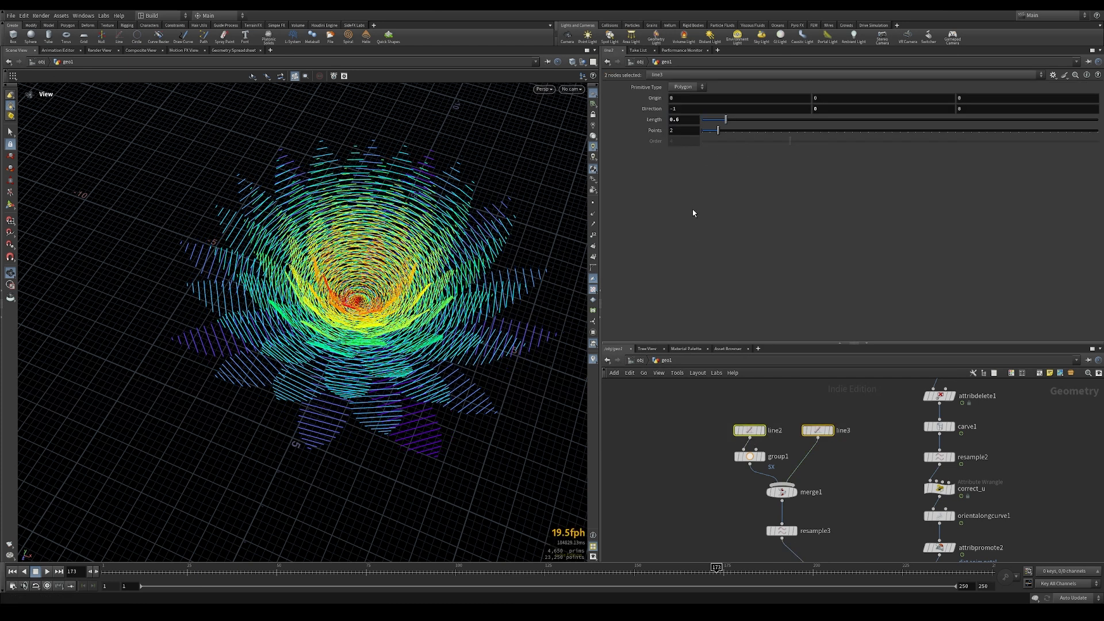
Select the copytopoints2 node and inspect the shape of the copied petal lines from several angles
{"action": "left_click", "coordinate": [858, 484]}
{"action": "left_click_drag", "start_coordinate": [368, 282], "coordinate": [372, 242]}
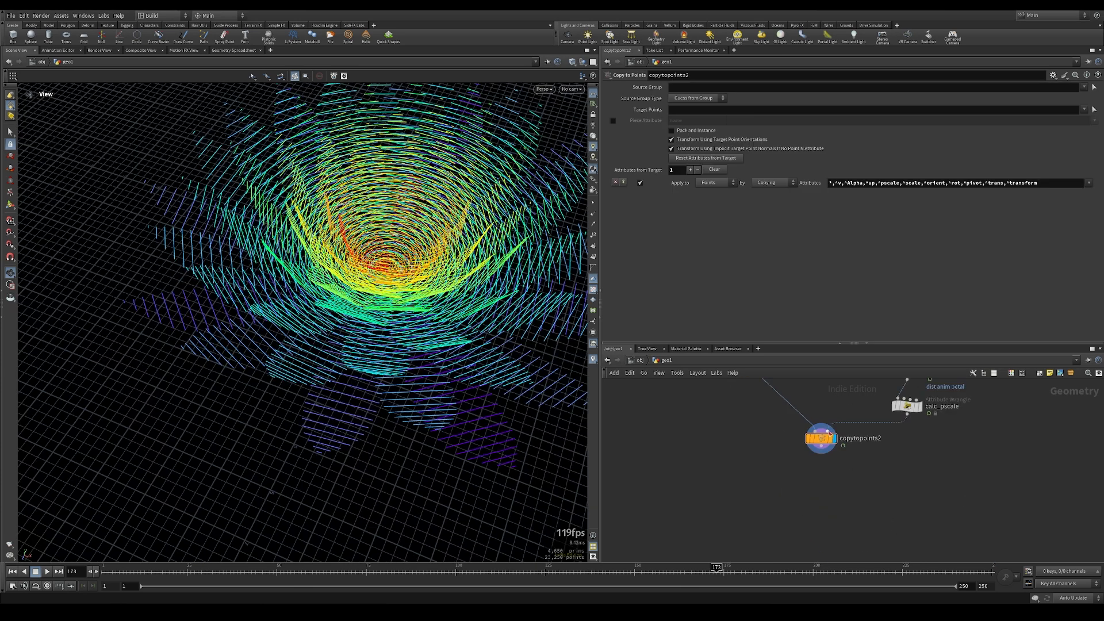
{"action": "left_click_drag", "start_coordinate": [229, 494], "coordinate": [294, 377]}
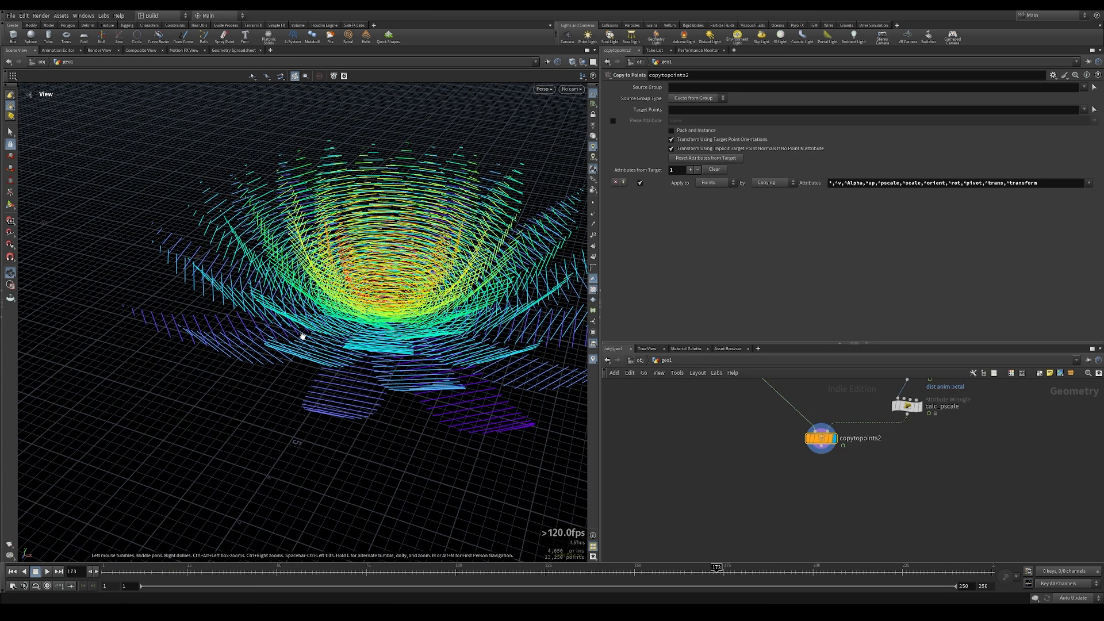
Add a Rig Attribute Wrangle after the copytopoints2 node and display it
{"action": "key", "text": "Tab"}
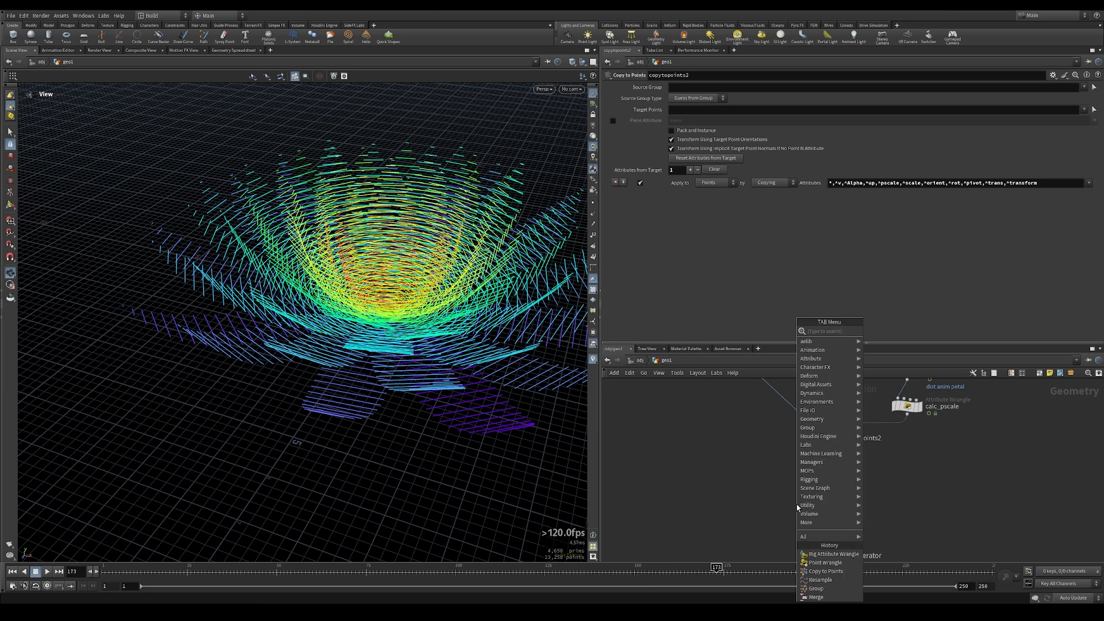
{"action": "type", "text": "rig"}
{"action": "left_click", "coordinate": [897, 365]}
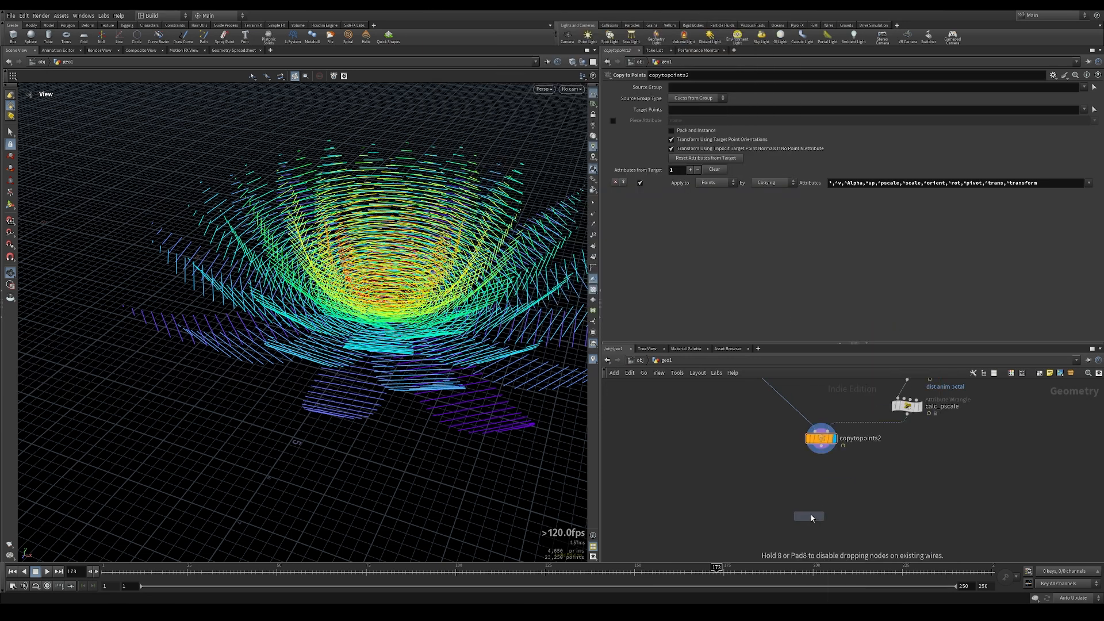
{"action": "left_click", "coordinate": [737, 520]}
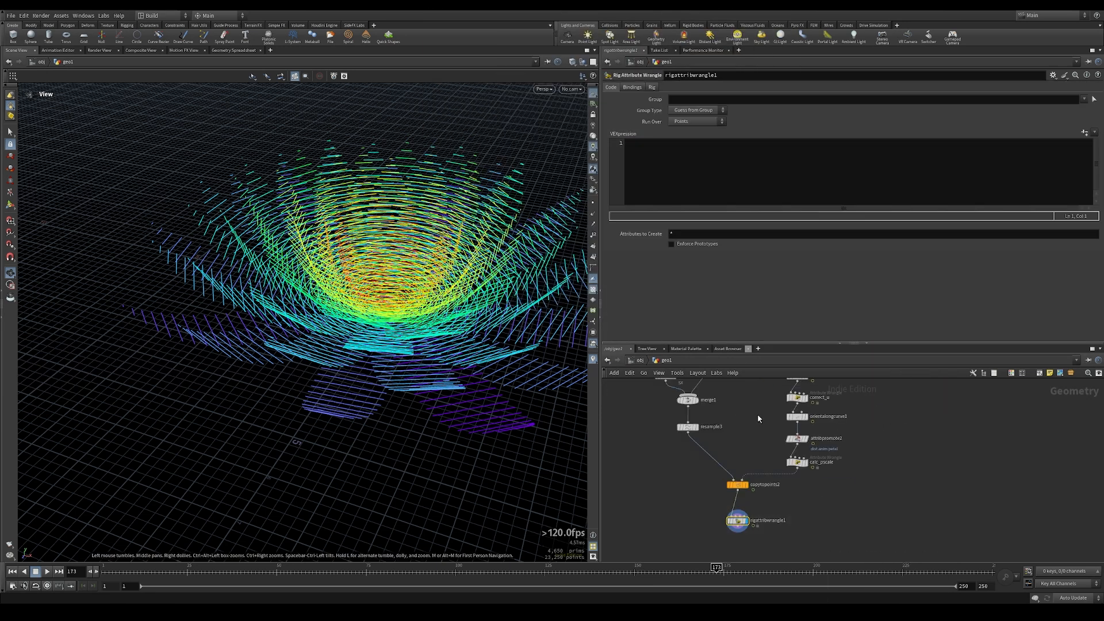
Consult the rotate_spines code and write matrix3 xform = ident(); on line 5 of the new rig attribute wrangle
{"action": "middle_click_drag", "start_coordinate": [759, 419], "coordinate": [746, 550]}
{"action": "left_click", "coordinate": [783, 400]}
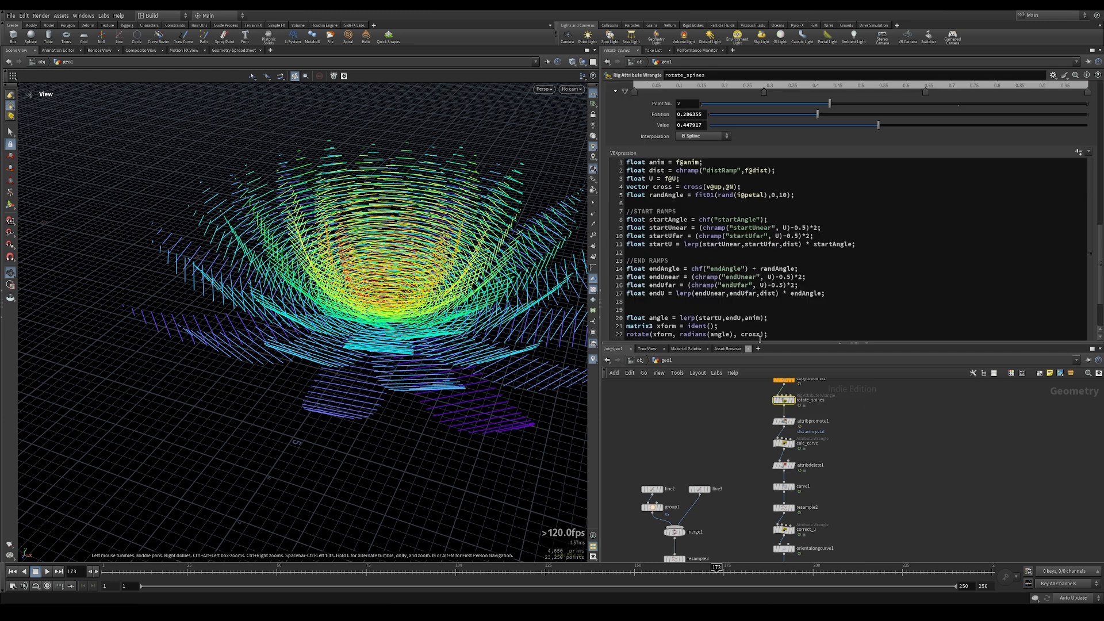
{"action": "scroll", "coordinate": [765, 255], "scroll_direction": "down", "scroll_amount": 1}
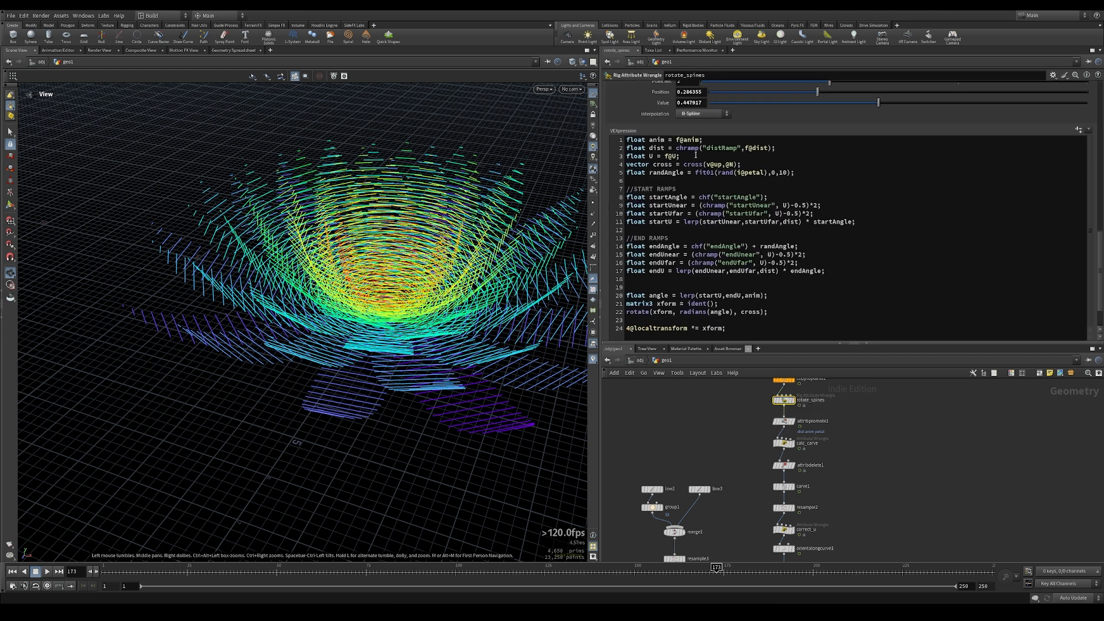
{"action": "middle_click_drag", "start_coordinate": [890, 523], "coordinate": [907, 404]}
{"action": "left_click_drag", "start_coordinate": [815, 424], "coordinate": [743, 470]}
{"action": "left_click", "coordinate": [715, 179]}
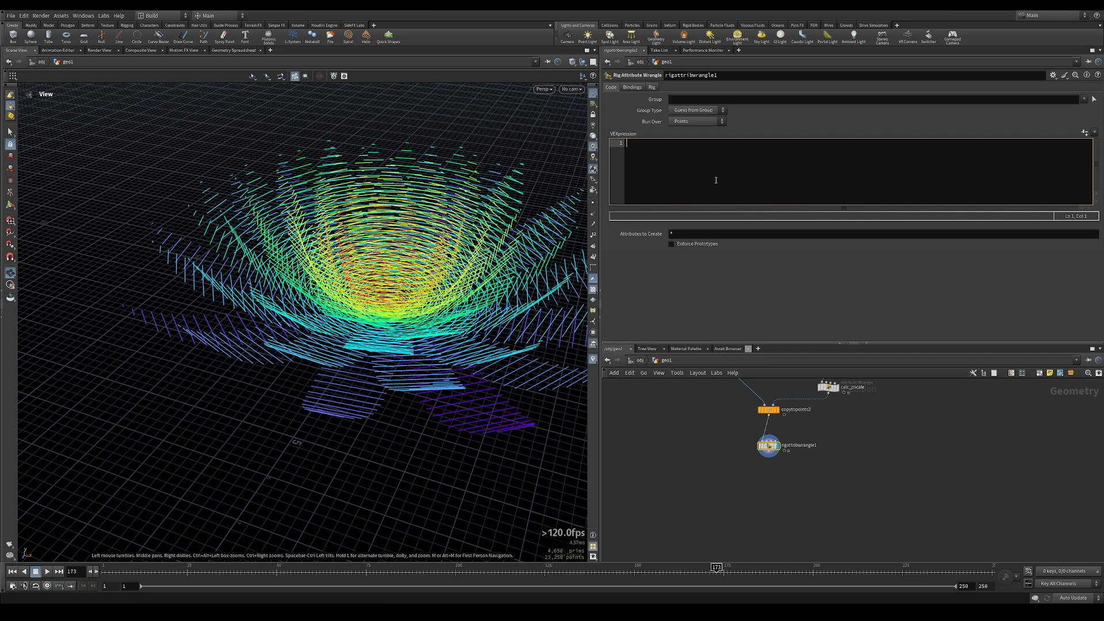
{"action": "key", "text": "Return"}
{"action": "key", "text": "Return"}
{"action": "key", "text": "Return"}
{"action": "key", "text": "Return"}
{"action": "type", "text": "matrix"}
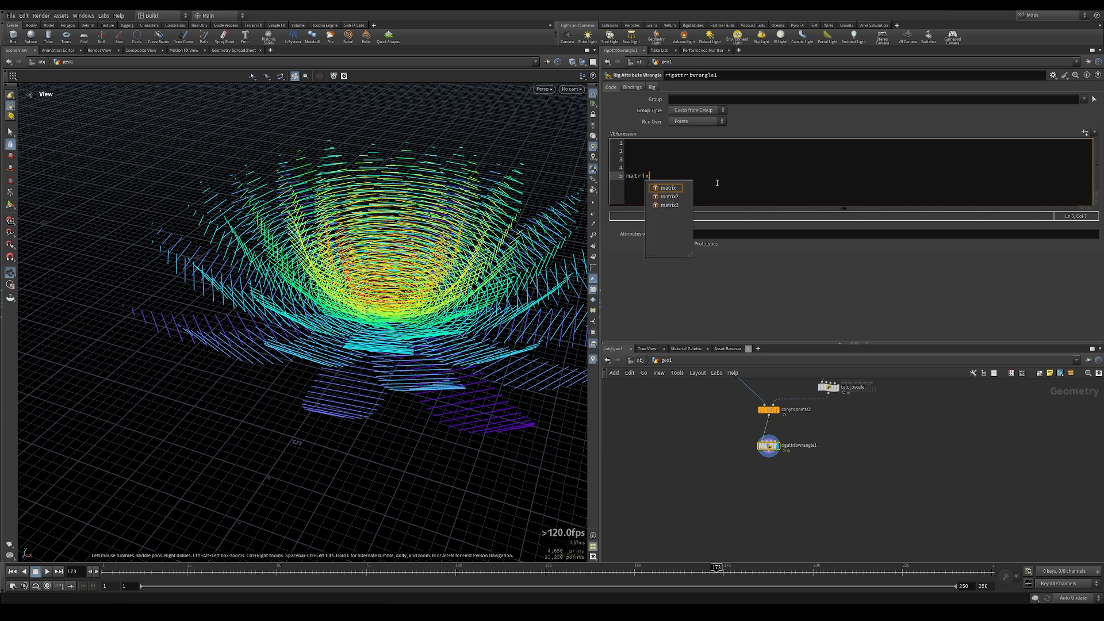
{"action": "type", "text": "3 xform"}
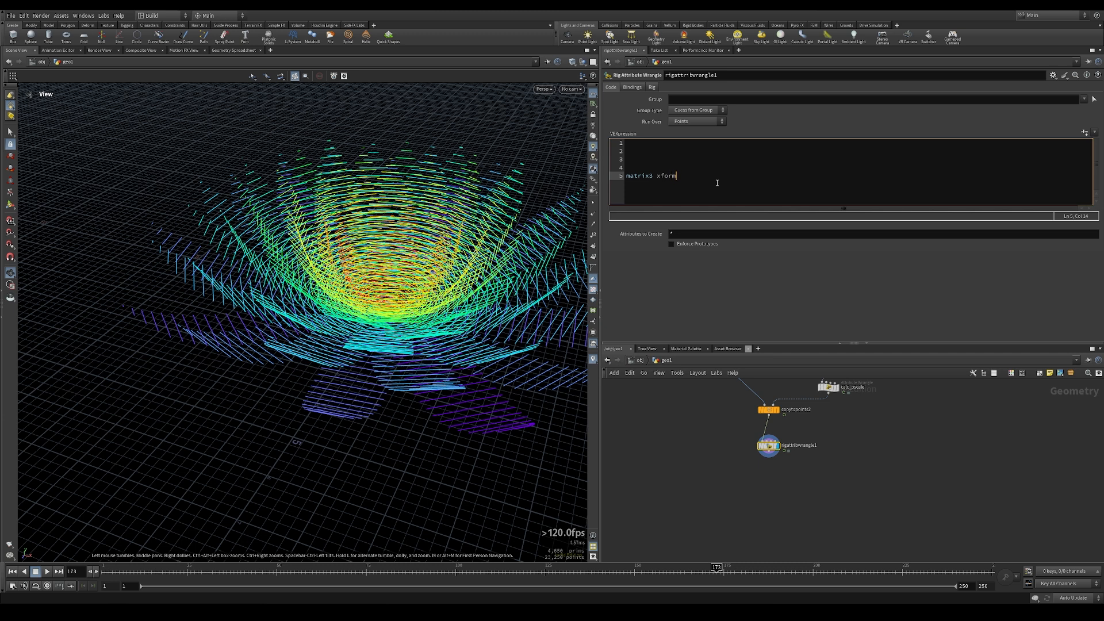
{"action": "type", "text": " = ident();"}
{"action": "key", "text": "Return"}
Write rotate(xform, radians(angle), @N); on line 6, checking the normals of copytopoints2 for the rotation axis
{"action": "type", "text": "rotate(x"}
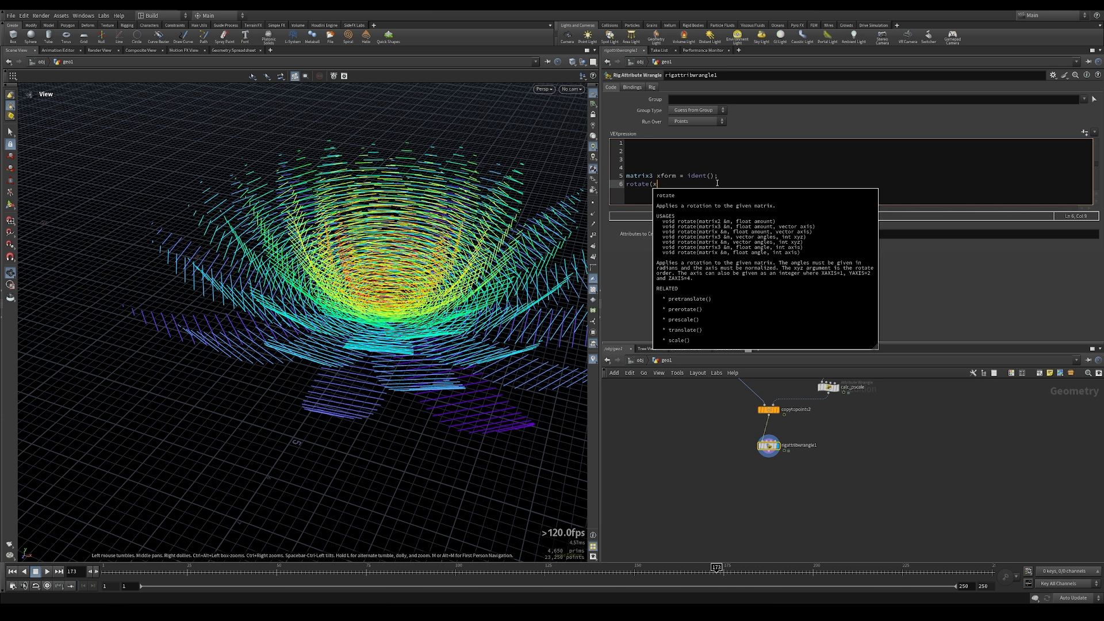
{"action": "type", "text": "form, radians"}
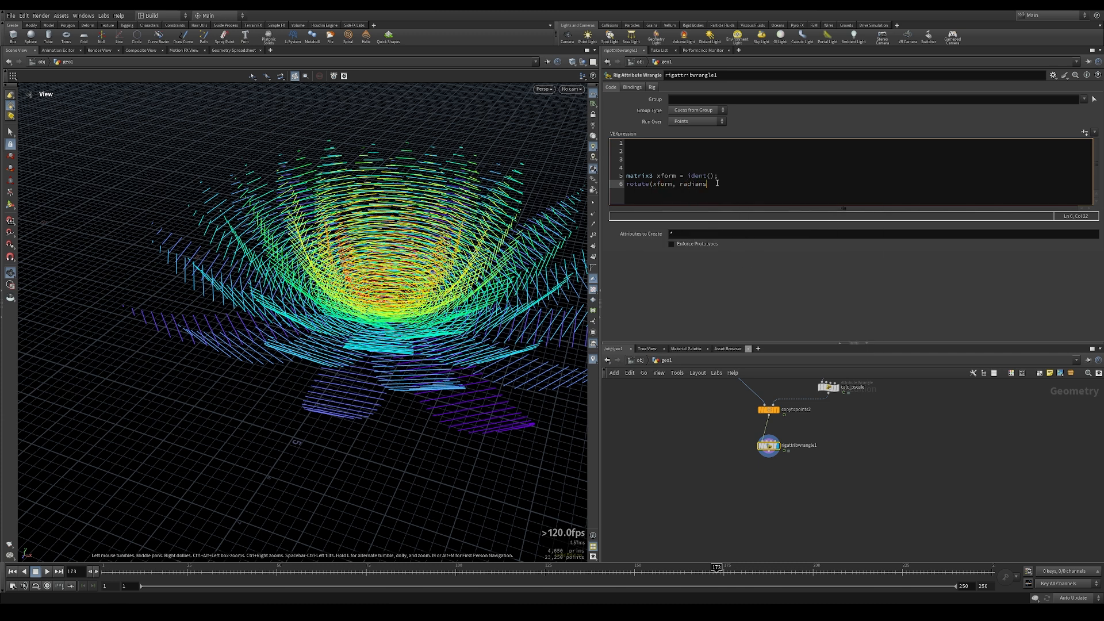
{"action": "type", "text": "(angle),"}
{"action": "left_click", "coordinate": [771, 411]}
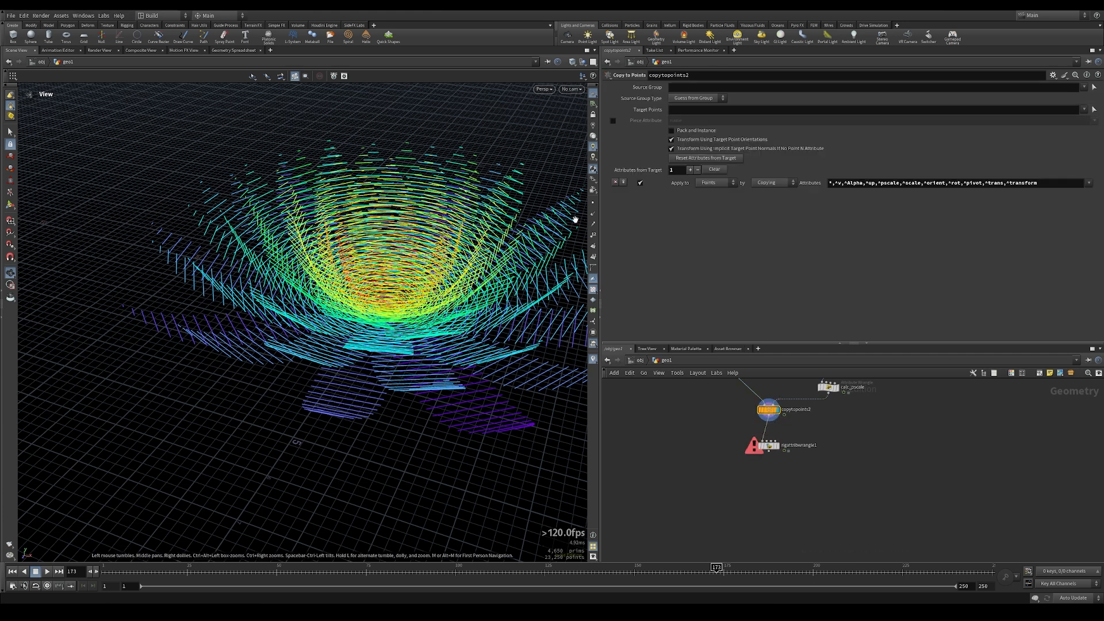
{"action": "left_click", "coordinate": [594, 214]}
{"action": "left_click_drag", "start_coordinate": [305, 201], "coordinate": [223, 281]}
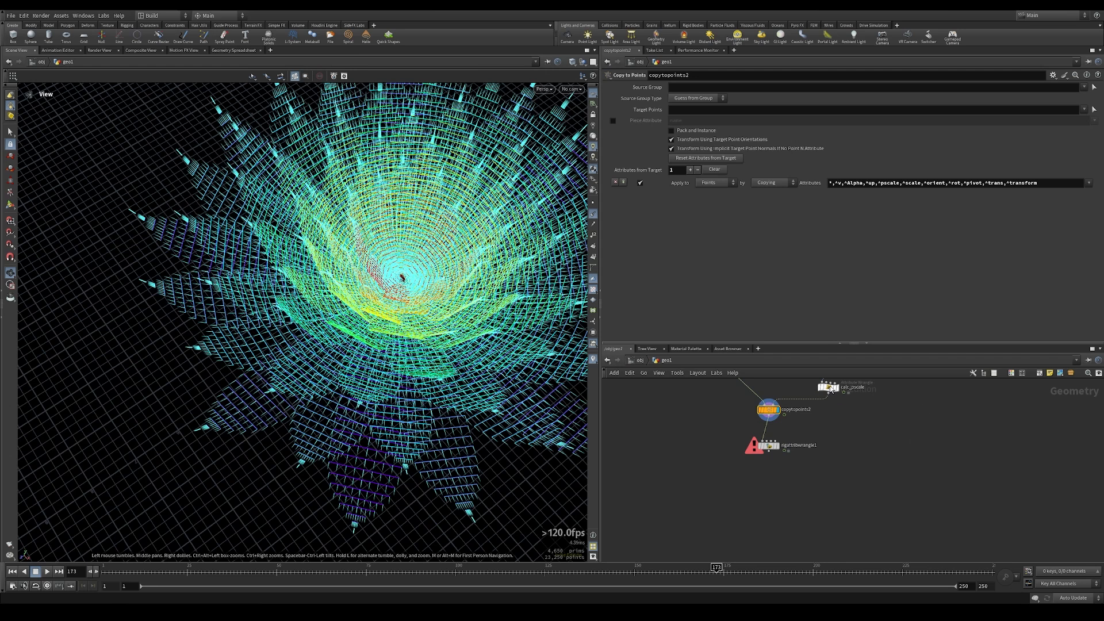
{"action": "left_click", "coordinate": [776, 447]}
{"action": "left_click", "coordinate": [769, 446]}
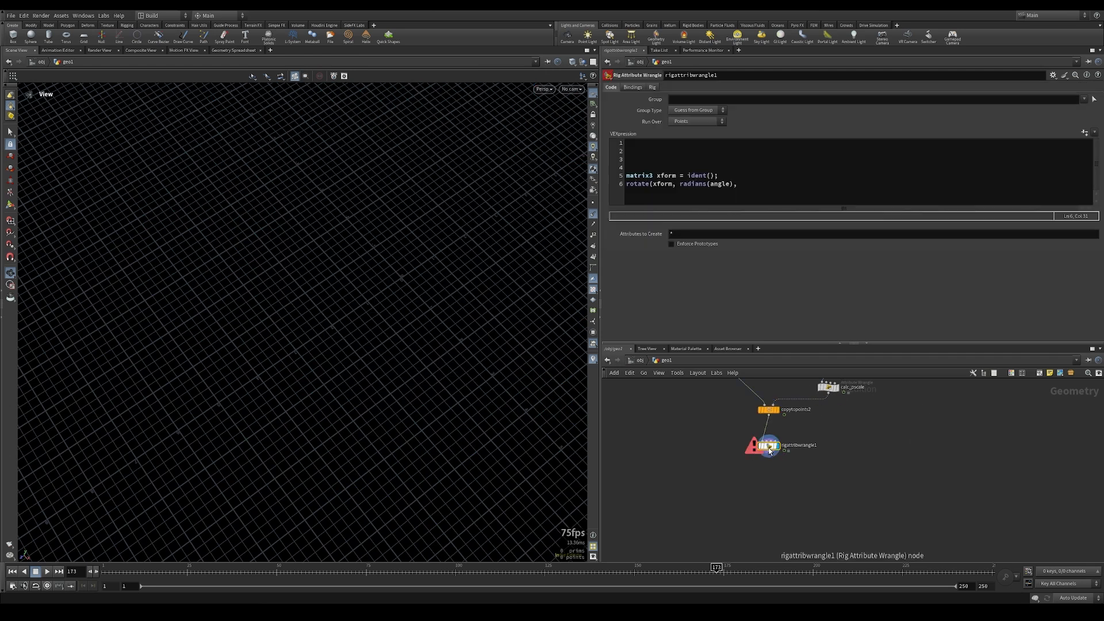
{"action": "left_click", "coordinate": [735, 191]}
{"action": "type", "text": "@N);"}
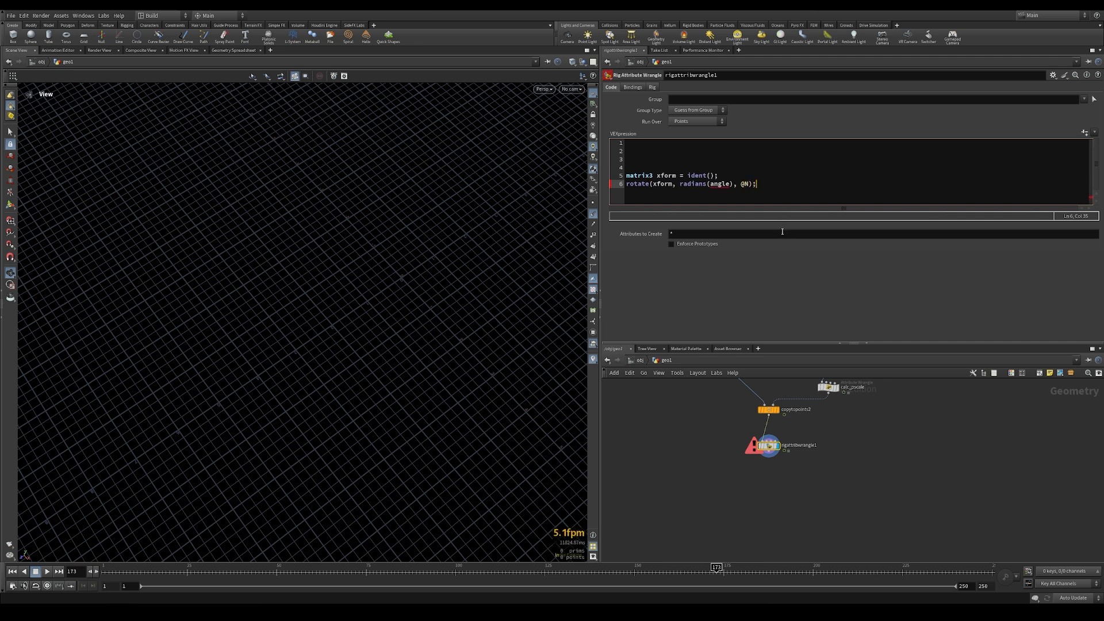
Write float angle = lerp(startU, endU, f@anim); above the matrix line and insert two more blank lines before it
{"action": "left_click", "coordinate": [655, 160]}
{"action": "type", "text": "float angle = lerp(star"}
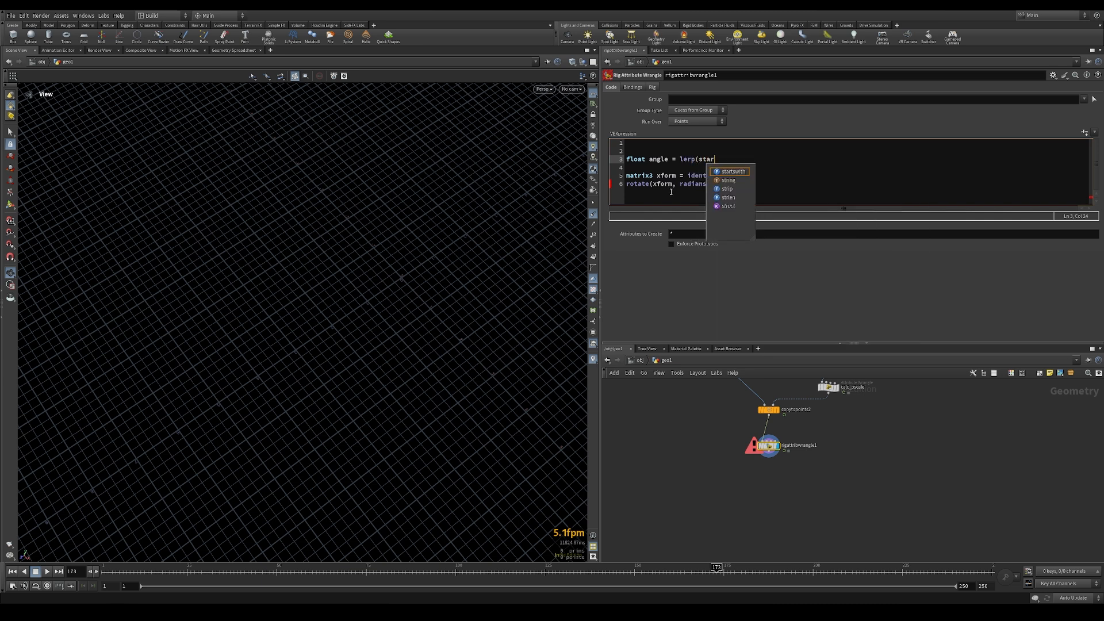
{"action": "type", "text": "tU, en"}
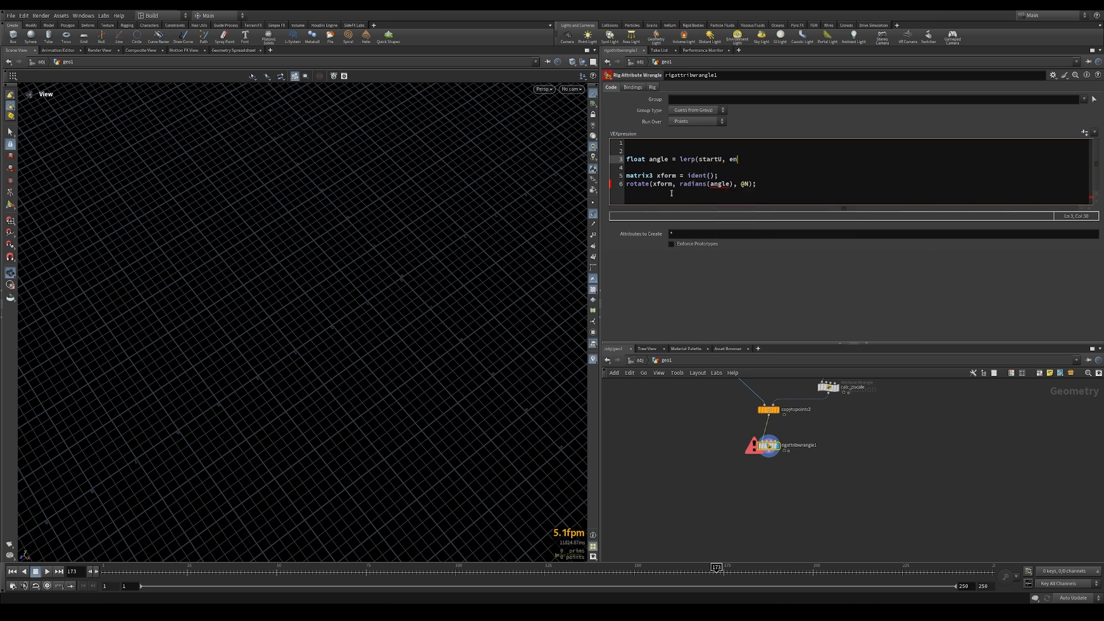
{"action": "type", "text": "dU, f@anim);"}
{"action": "key", "text": "Up"}
{"action": "key", "text": "Return"}
{"action": "key", "text": "Return"}
{"action": "key", "text": "Up"}
{"action": "key", "text": "Up"}
{"action": "key", "text": "Up"}
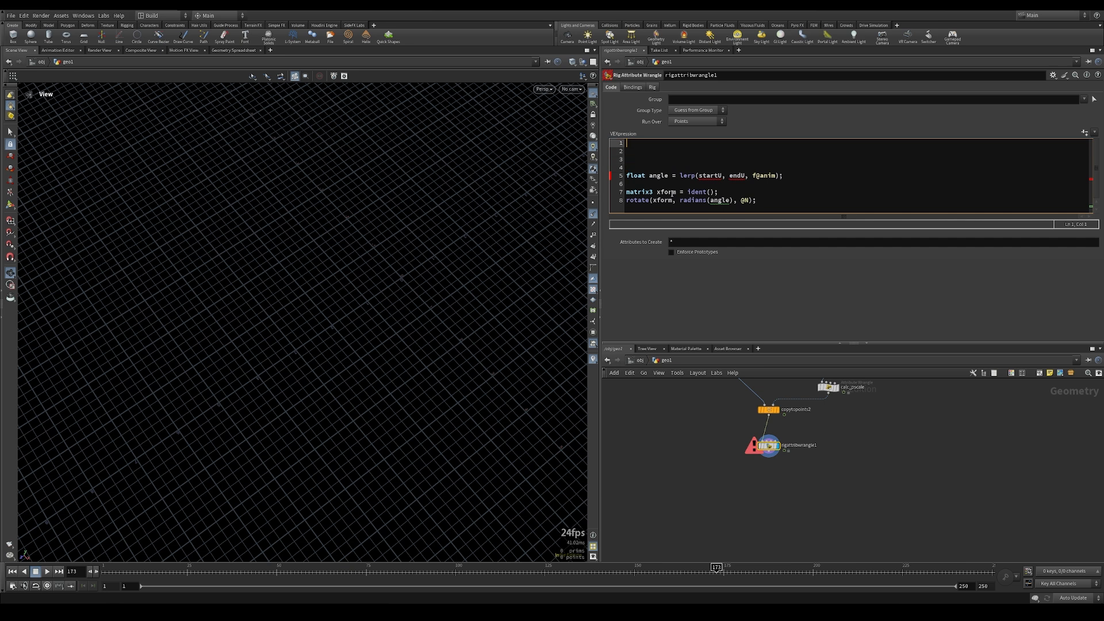
Declare float startAngle = chf("startAngle"); on the first line of the wrangle
{"action": "type", "text": "float start"}
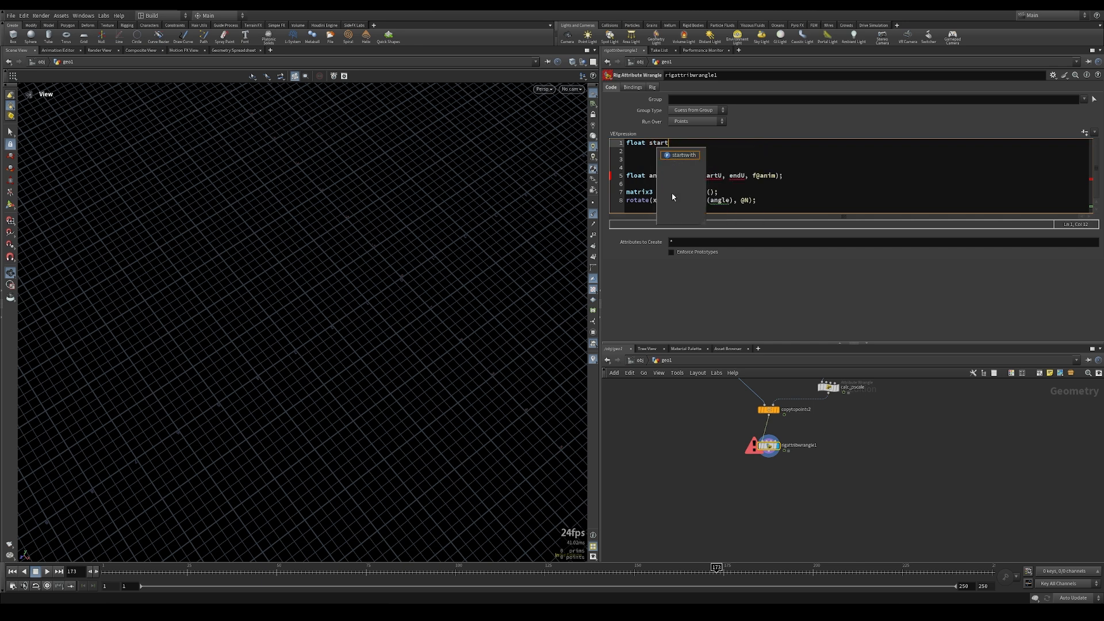
{"action": "type", "text": "Angle = chf(\""}
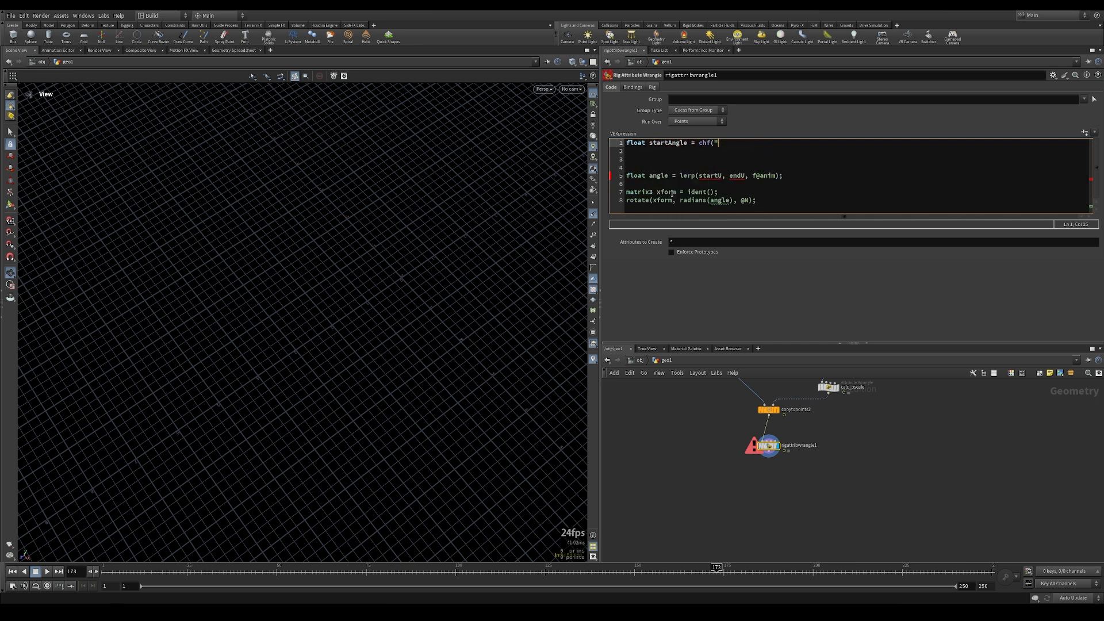
{"action": "type", "text": "startAngle\");"}
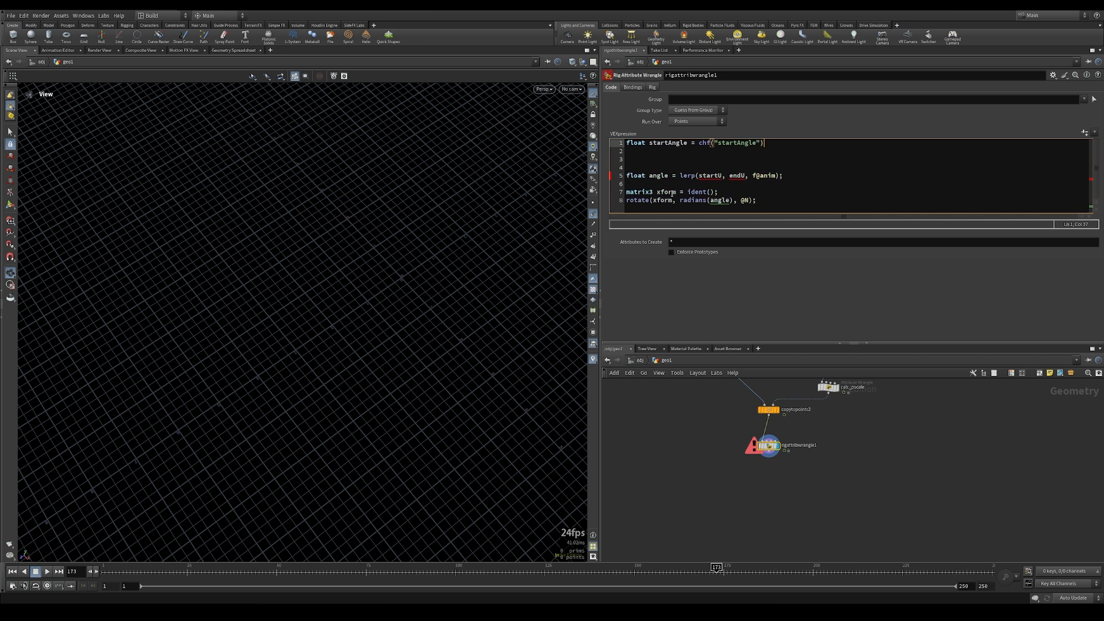
{"action": "key", "text": "Return"}
Write float startU = chramp("startU", f@branchU) on line 2, checking the curve U attribute name on resample3
{"action": "type", "text": "floa"}
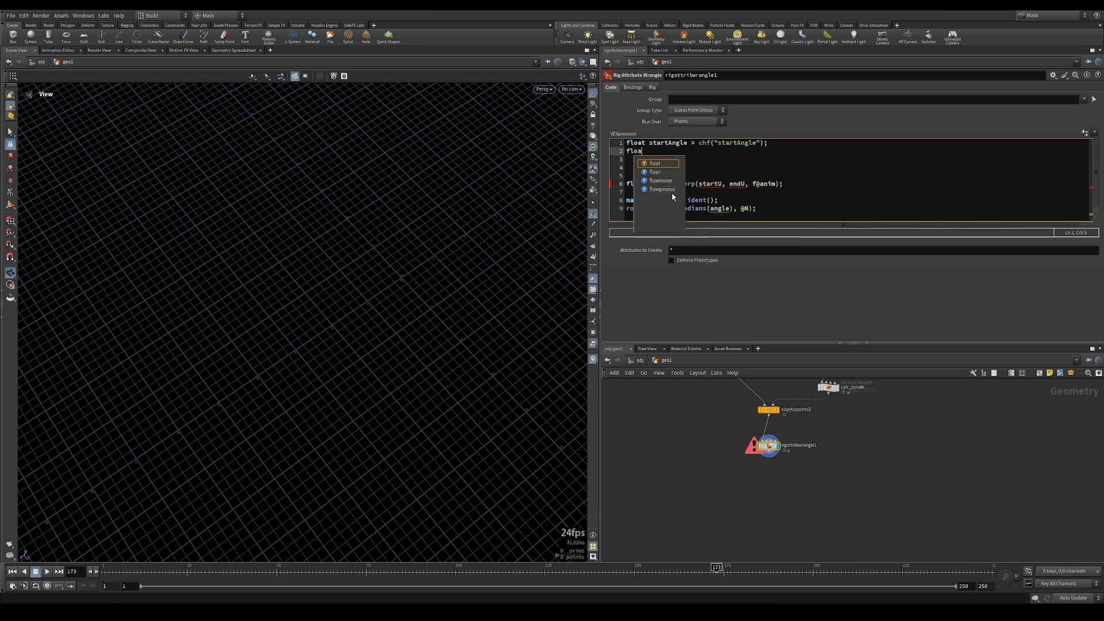
{"action": "type", "text": "t startU"}
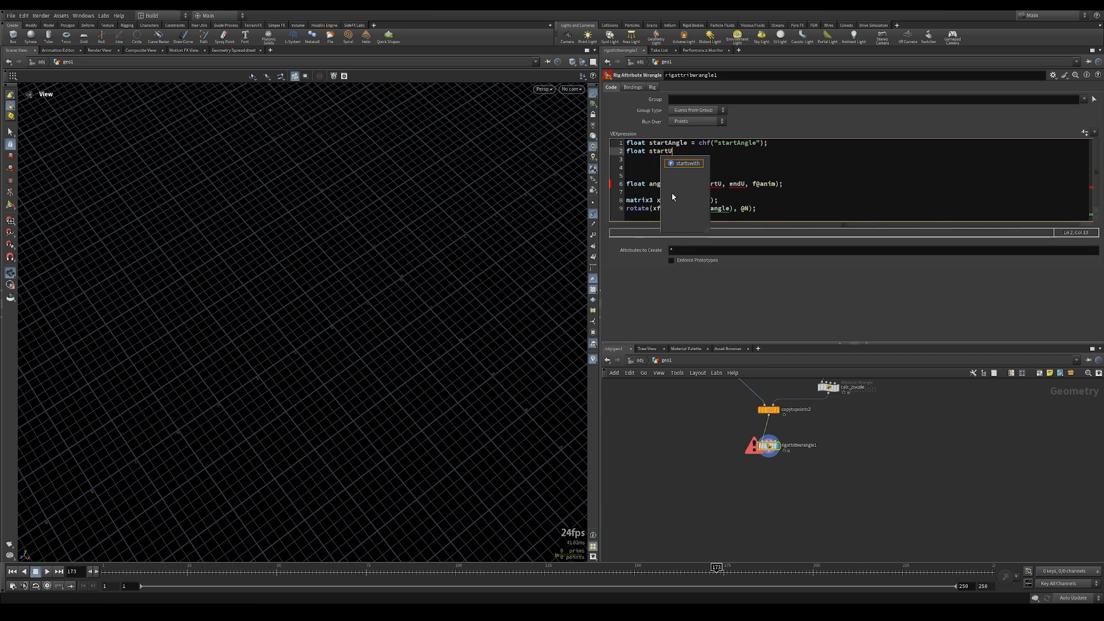
{"action": "type", "text": " = chram"}
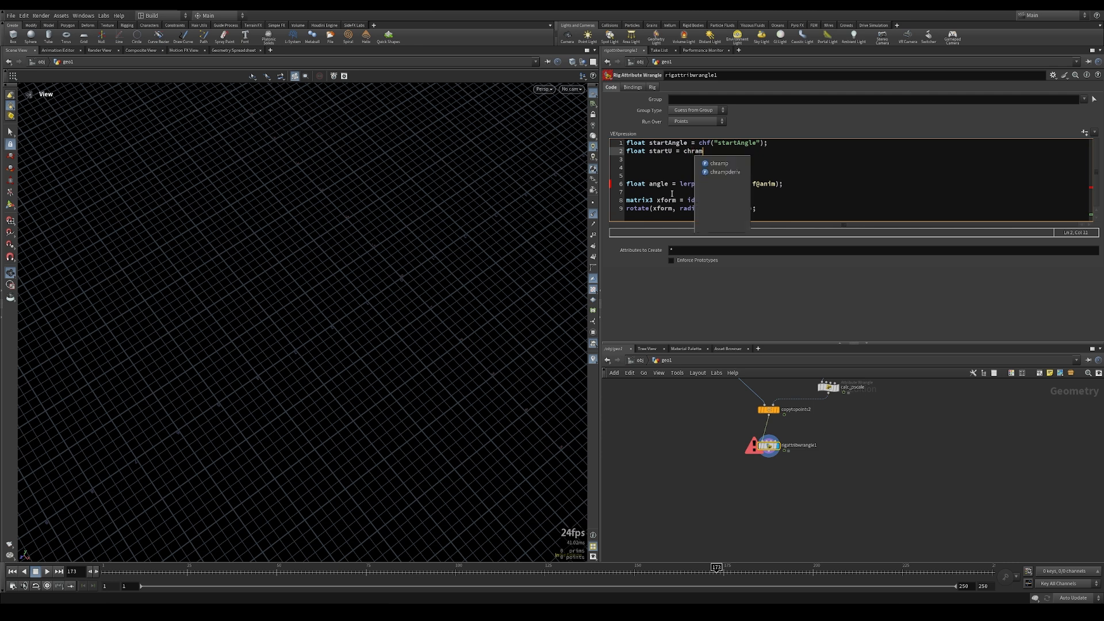
{"action": "type", "text": "p(\"start"}
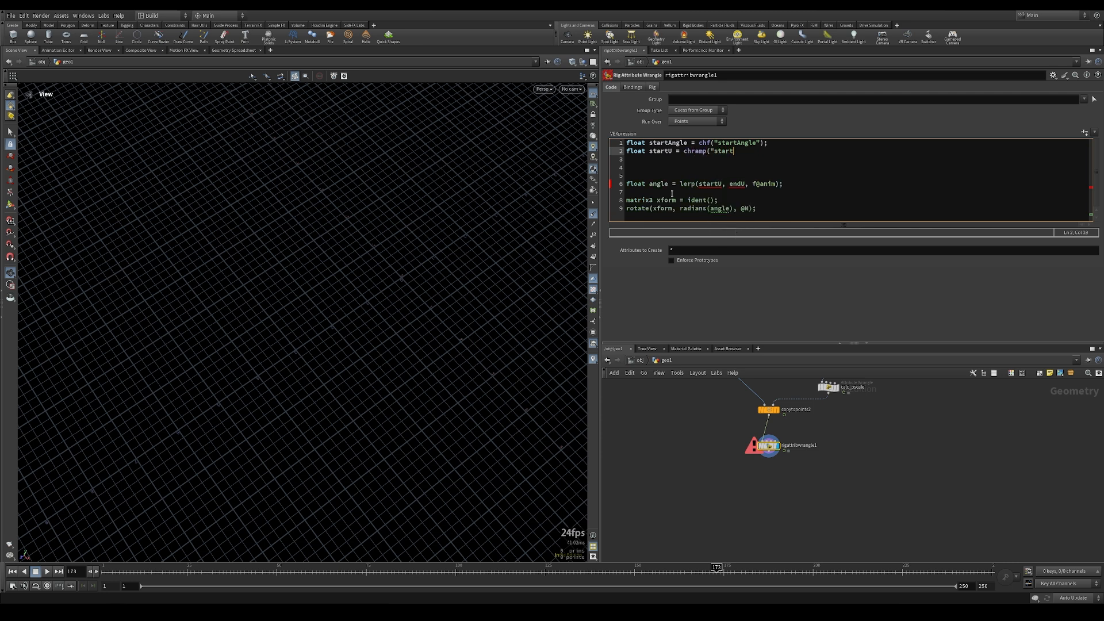
{"action": "type", "text": "U\", f"}
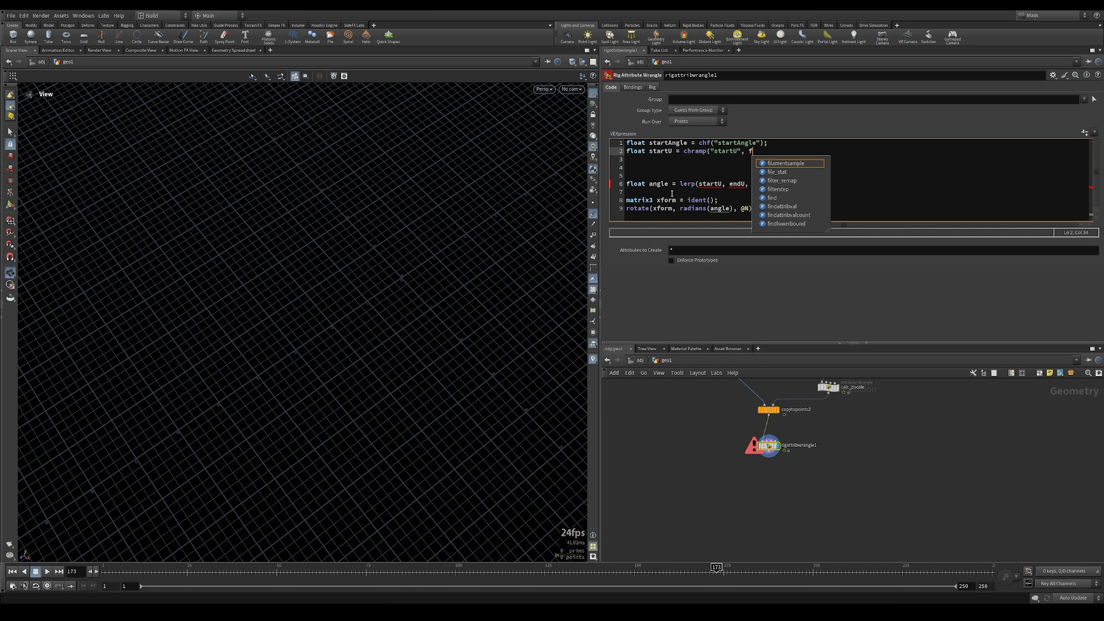
{"action": "middle_click_drag", "start_coordinate": [699, 402], "coordinate": [705, 475]}
{"action": "left_click", "coordinate": [724, 425]}
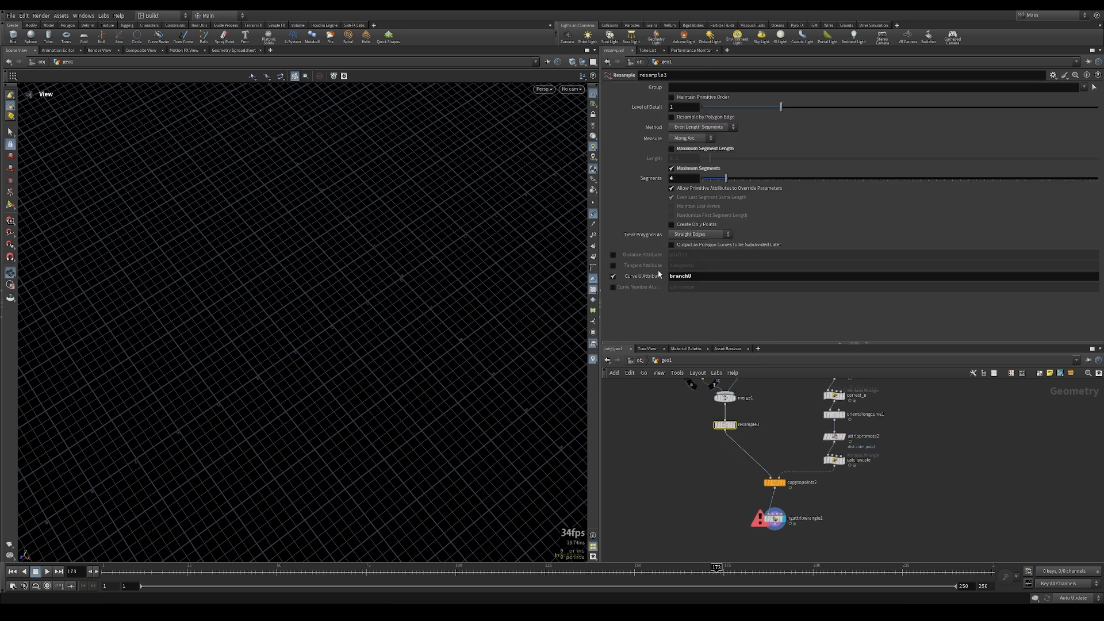
{"action": "left_click", "coordinate": [774, 518]}
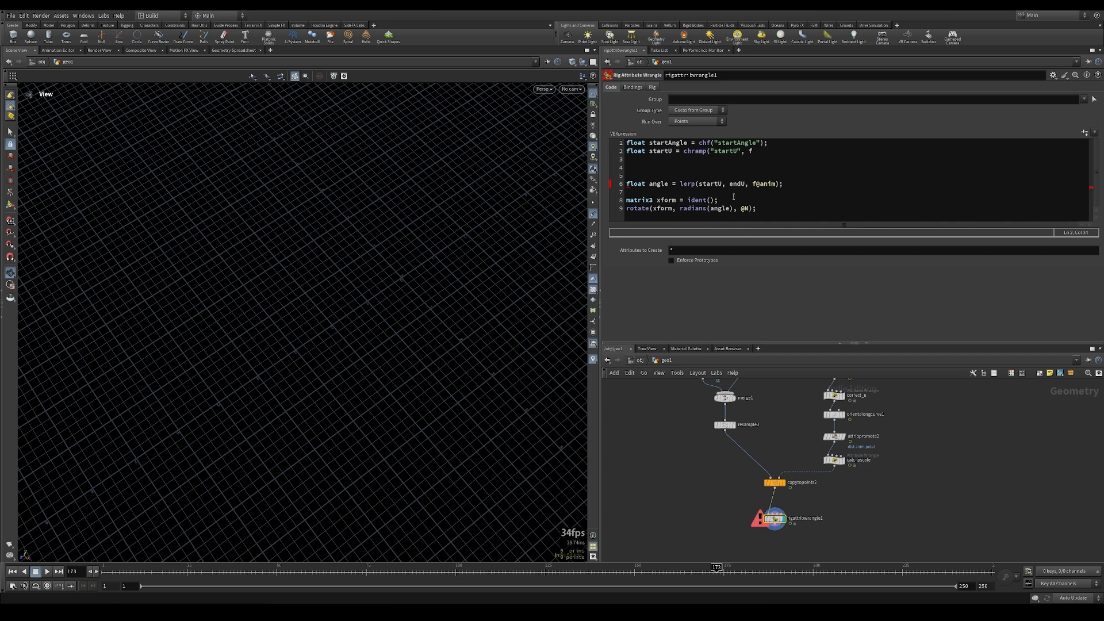
{"action": "type", "text": "@branchU"}
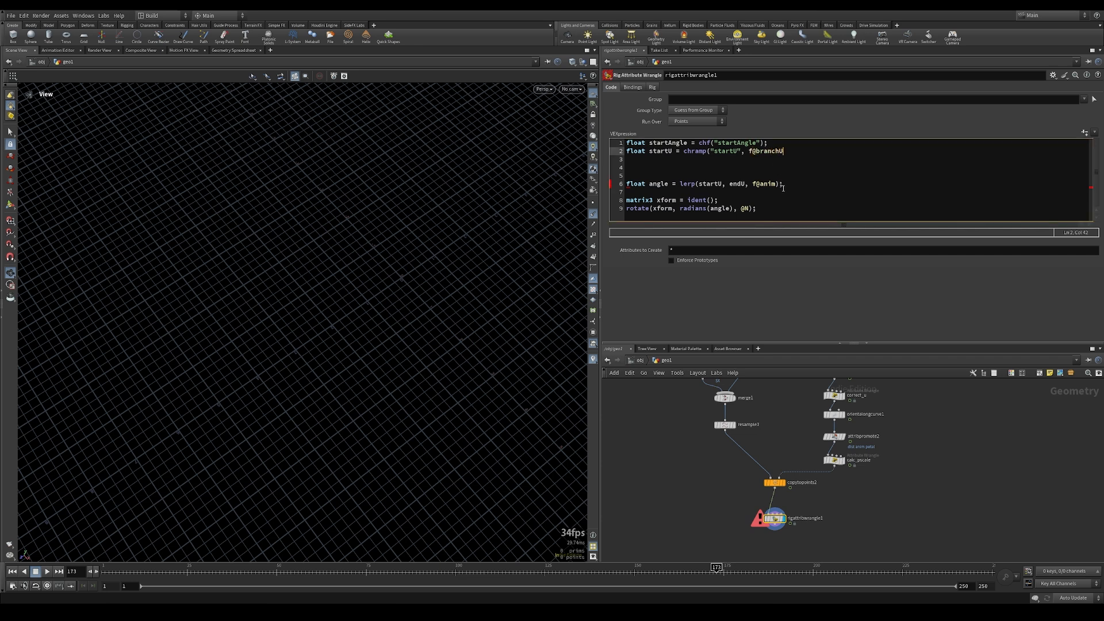
{"action": "left_click", "coordinate": [724, 425]}
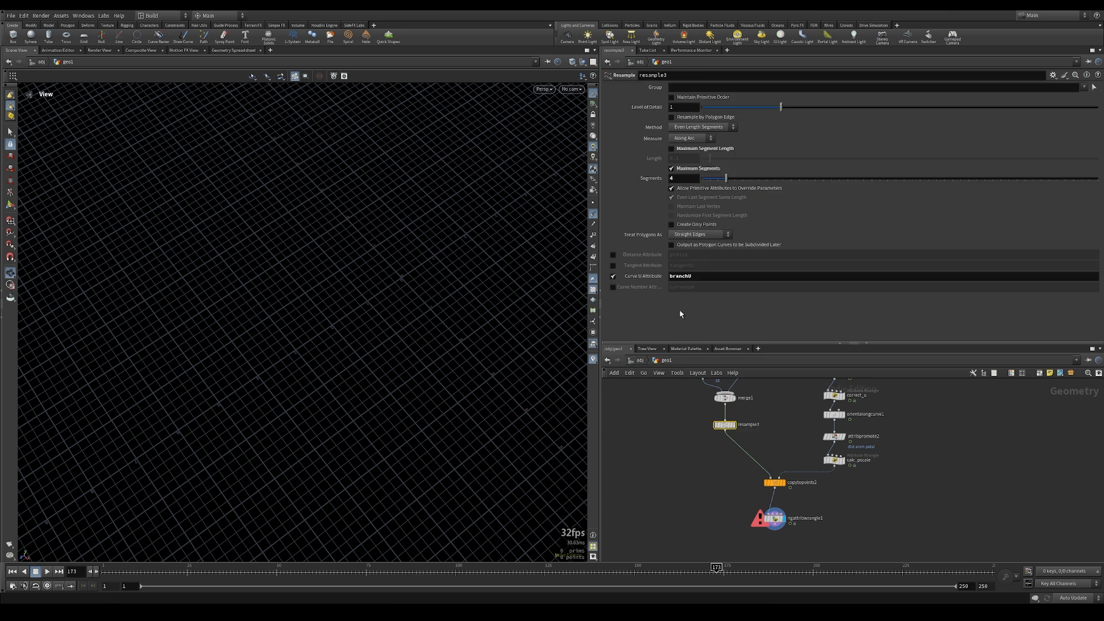
{"action": "left_click", "coordinate": [774, 518]}
{"action": "left_click", "coordinate": [798, 155]}
{"action": "type", "text": ")"}
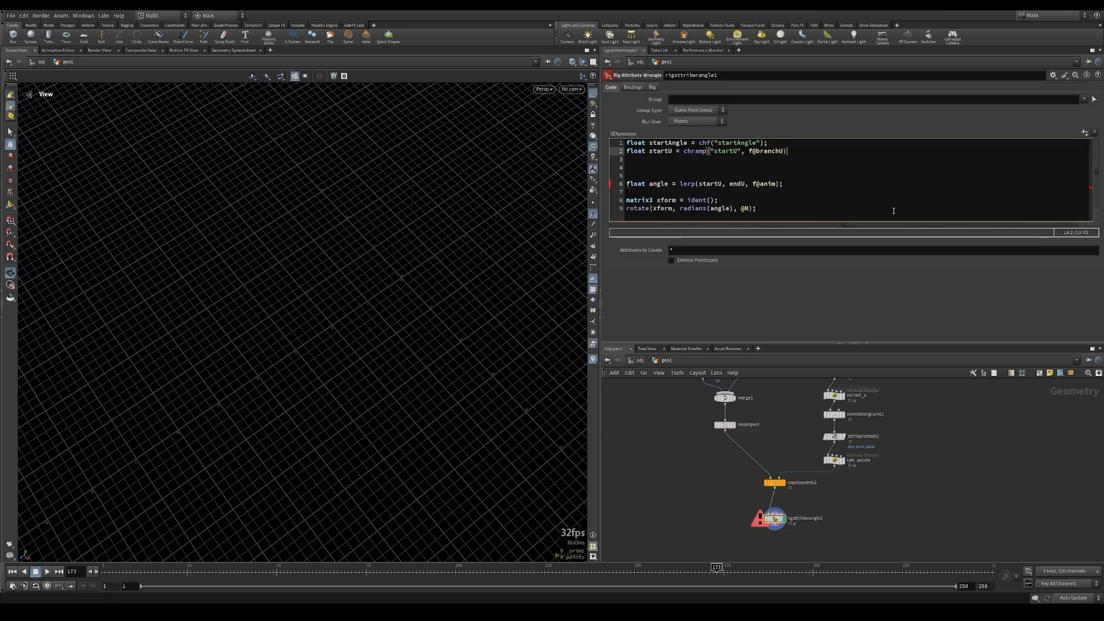
Remap the startU ramp by subtracting 0.5 and multiplying by 2, then multiply the result by startAngle
{"action": "type", "text": "-0"}
{"action": "type", "text": "("}
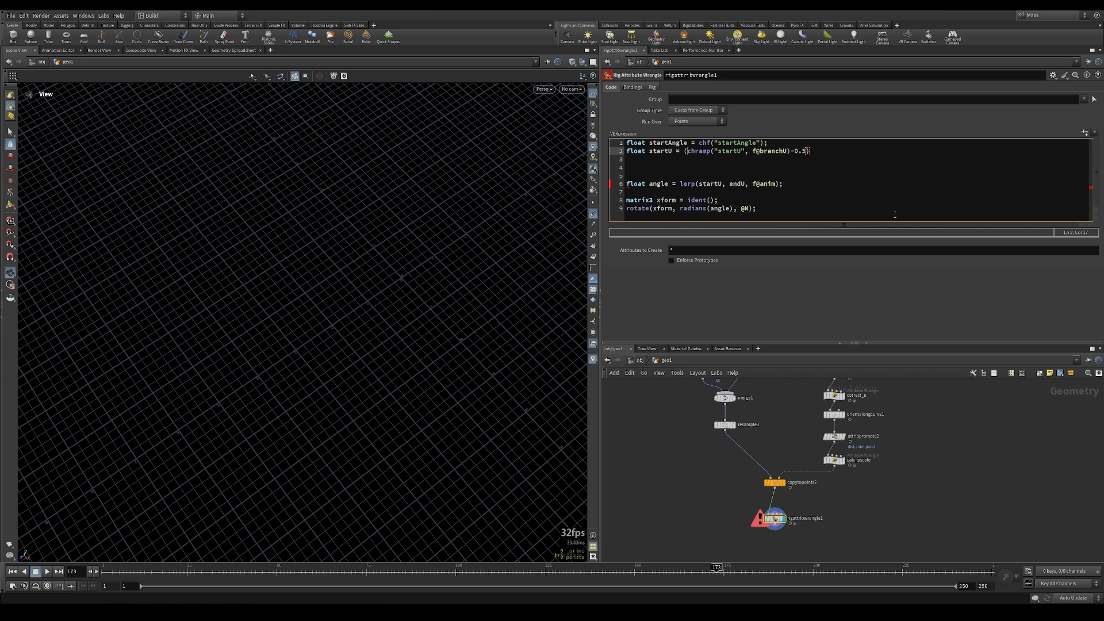
{"action": "left_click", "coordinate": [823, 151]}
{"action": "type", "text": "*2;"}
{"action": "key", "text": "Left"}
{"action": "type", "text": "* starta"}
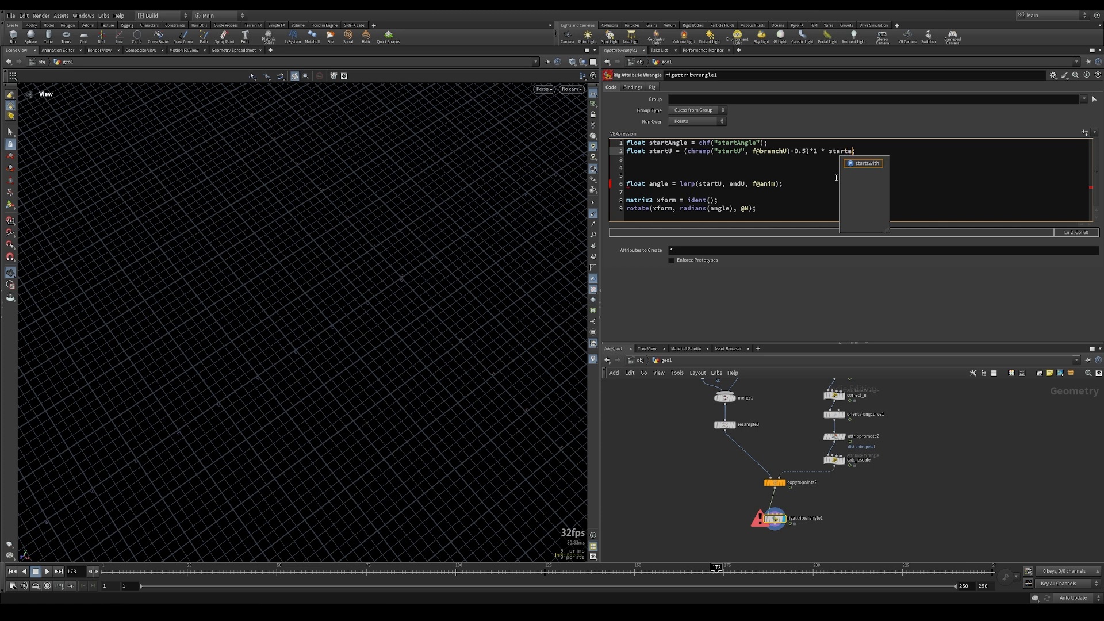
{"action": "key", "text": "Return"}
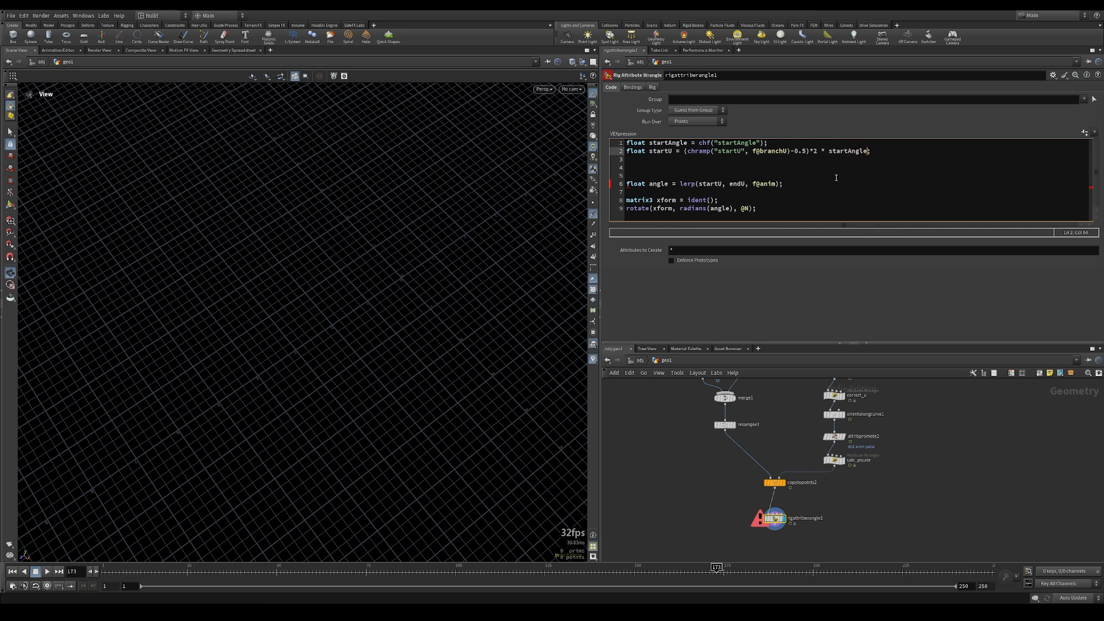
Enclose the remapped startU ramp expression, including *2, in its own parentheses ahead of the startAngle multiplication
{"action": "type", "text": ")"}
{"action": "key", "text": "Left"}
{"action": "key", "text": "Left"}
{"action": "key", "text": "Left"}
{"action": "key", "text": "Left"}
{"action": "key", "text": "Left"}
{"action": "type", "text": "("}
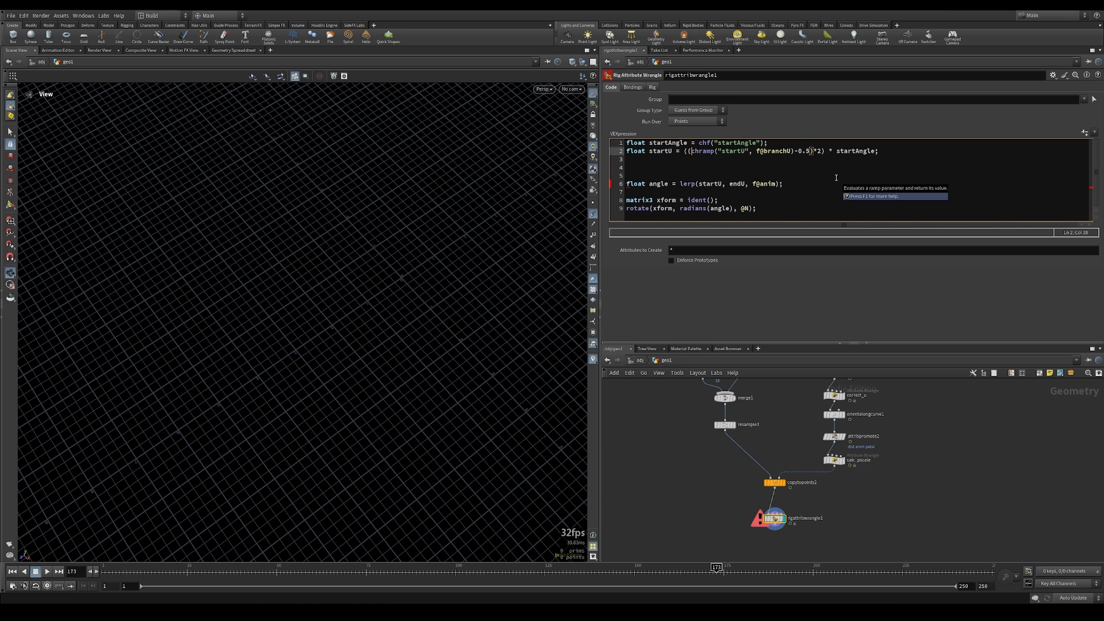
Duplicate the startAngle and startU declaration lines below the originals, leaving a blank line between the two pairs
{"action": "key", "text": "End"}
{"action": "key", "text": "shift+Home"}
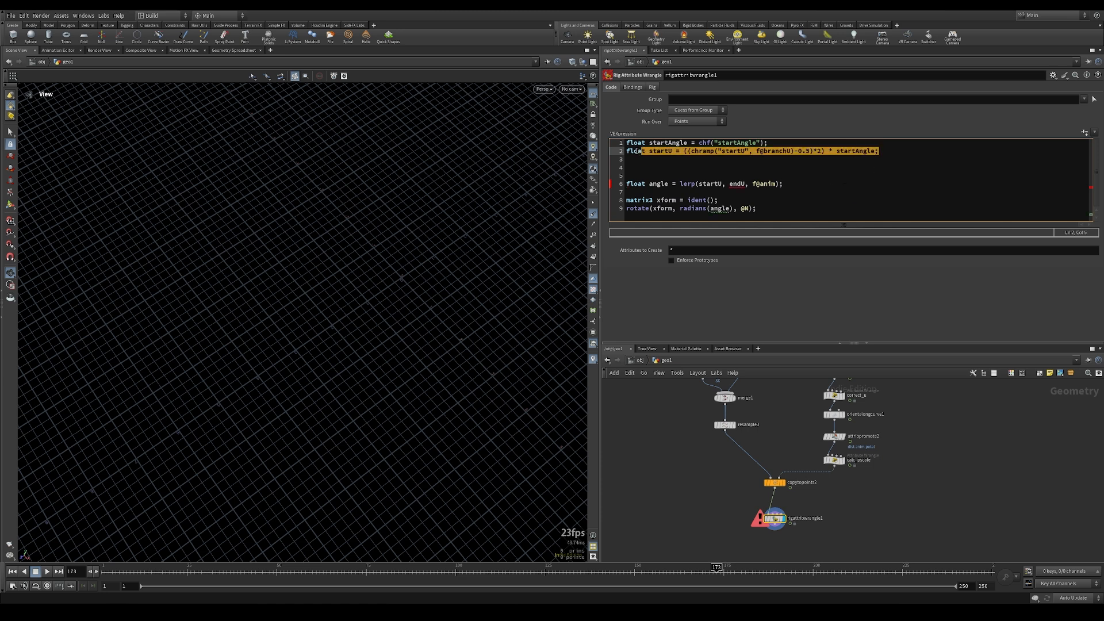
{"action": "key", "text": "shift+Up"}
{"action": "key", "text": "ctrl+c"}
{"action": "left_click", "coordinate": [890, 150]}
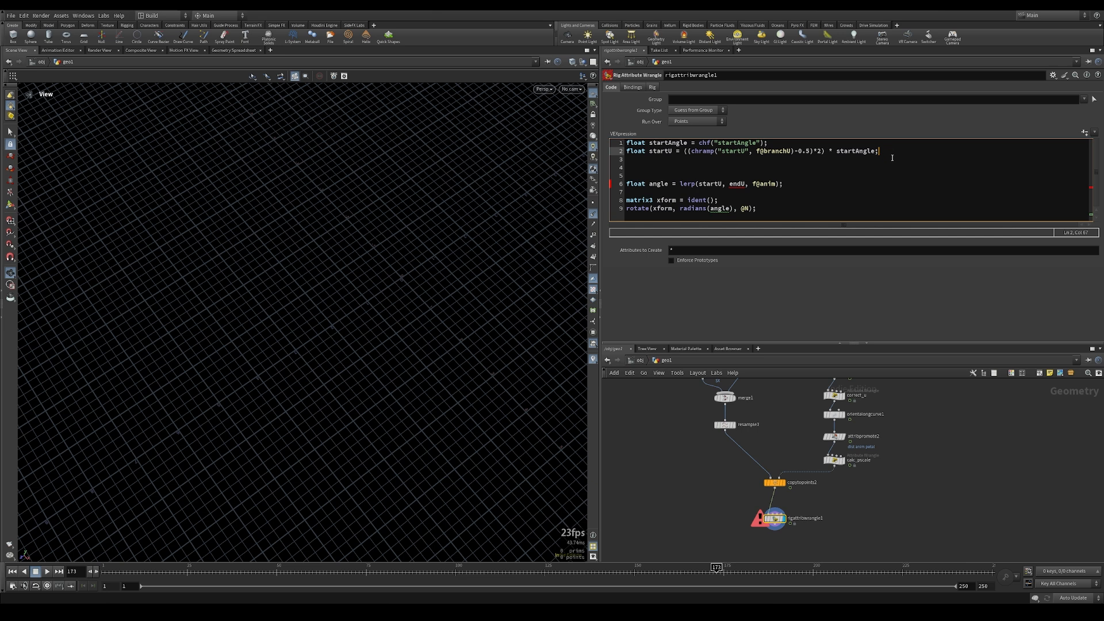
{"action": "key", "text": "Return"}
{"action": "key", "text": "Return"}
{"action": "key", "text": "ctrl+v"}
Rename the duplicated variables, channel and ramp to endAngle and endU, then generate the wrangle's parameters for all channels and ramps
{"action": "left_click_drag", "start_coordinate": [649, 167], "coordinate": [732, 175]}
{"action": "type", "text": "end"}
{"action": "type", "text": "end"}
{"action": "type", "text": "end"}
{"action": "type", "text": "end"}
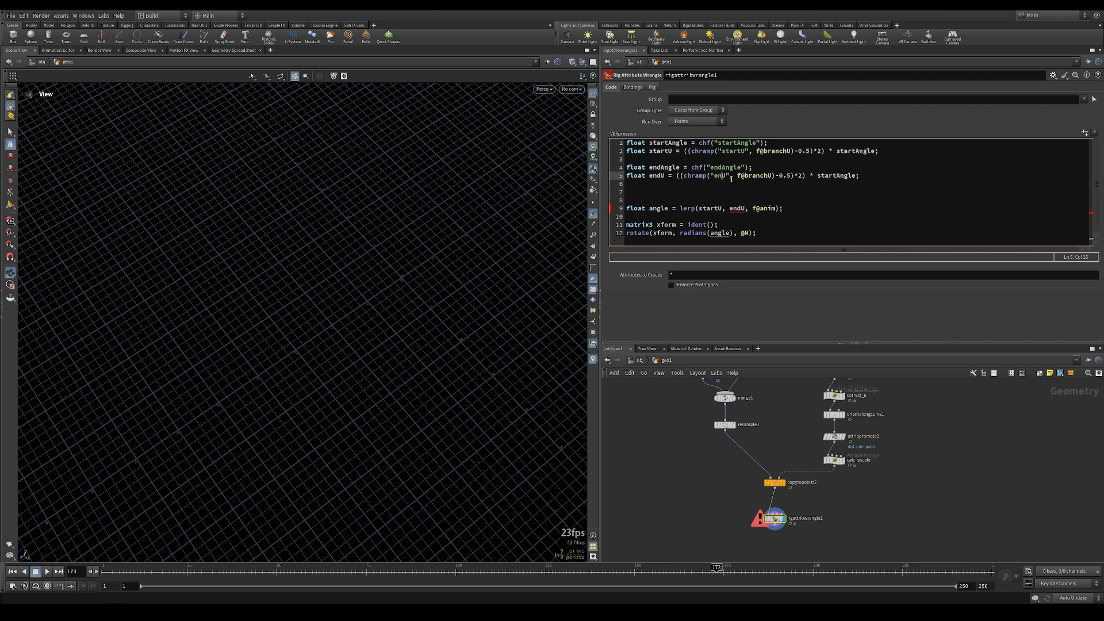
{"action": "left_click_drag", "start_coordinate": [821, 176], "coordinate": [841, 175]}
{"action": "type", "text": "end"}
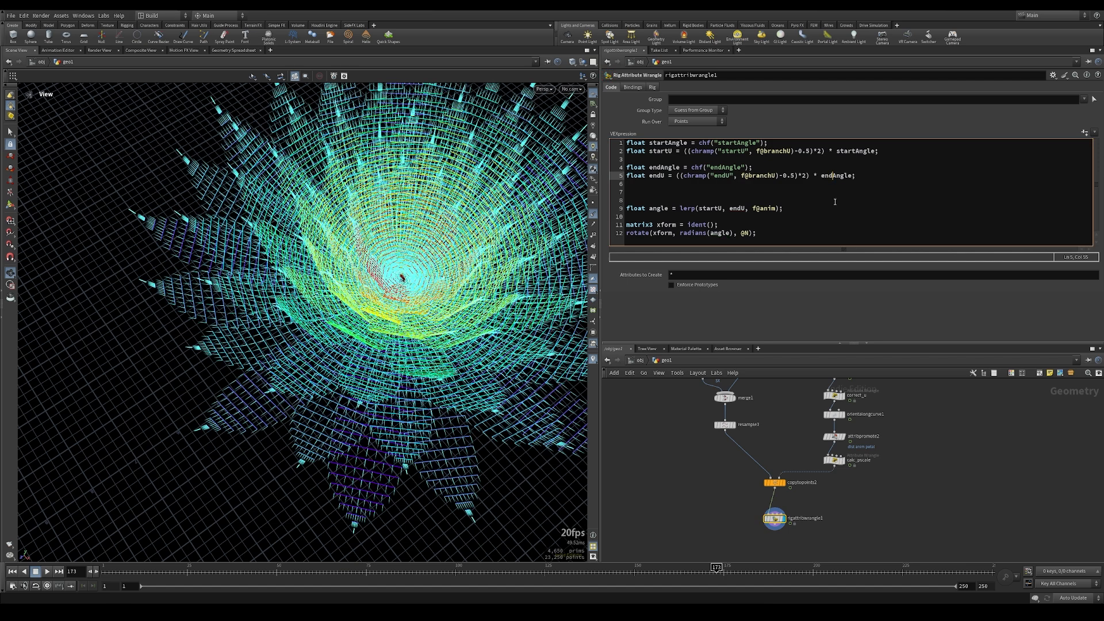
{"action": "left_click", "coordinate": [1084, 132]}
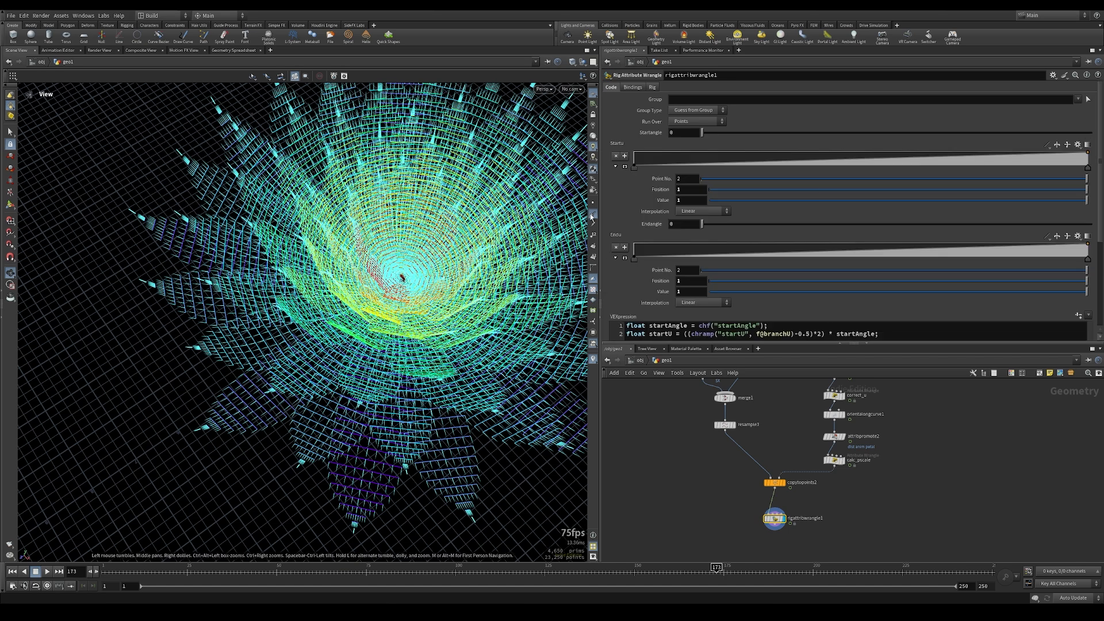
{"action": "left_click_drag", "start_coordinate": [465, 244], "coordinate": [411, 232]}
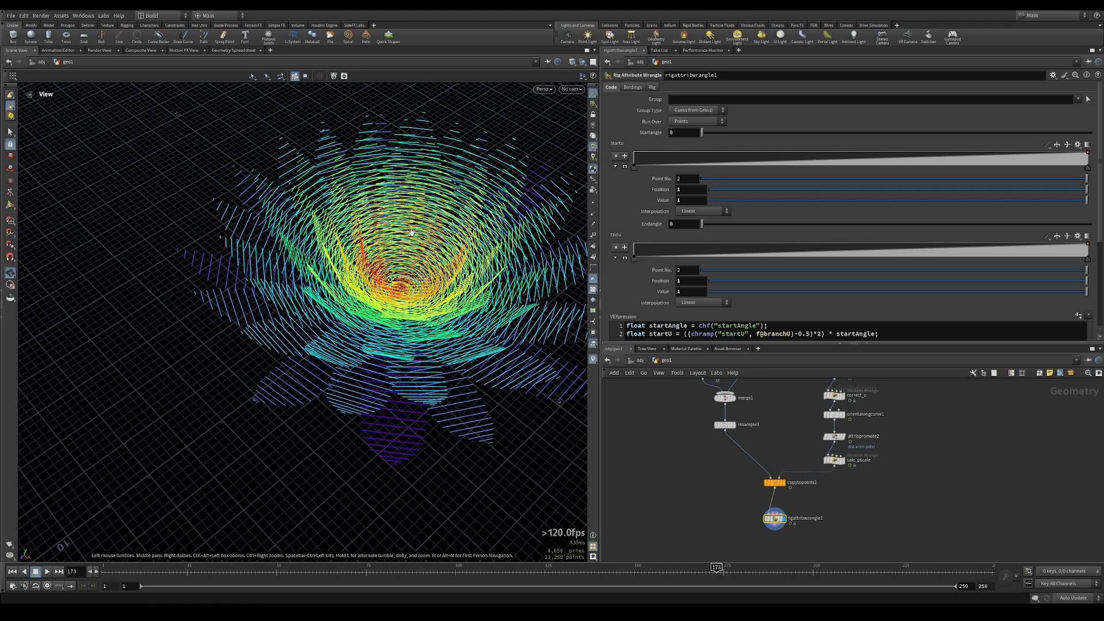
Add the final line 4@localtransform = xform * 4@localtransform; after the rotate call, separated by a blank line
{"action": "scroll", "coordinate": [849, 260], "scroll_direction": "down", "scroll_amount": 1}
{"action": "scroll", "coordinate": [850, 259], "scroll_direction": "down", "scroll_amount": 5}
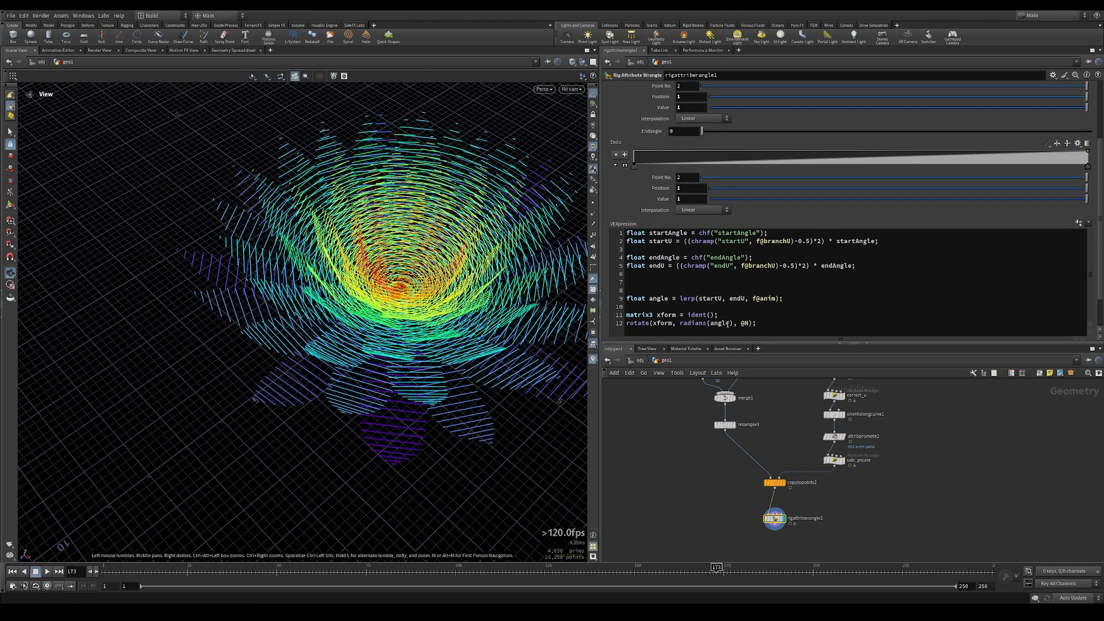
{"action": "left_click", "coordinate": [800, 324]}
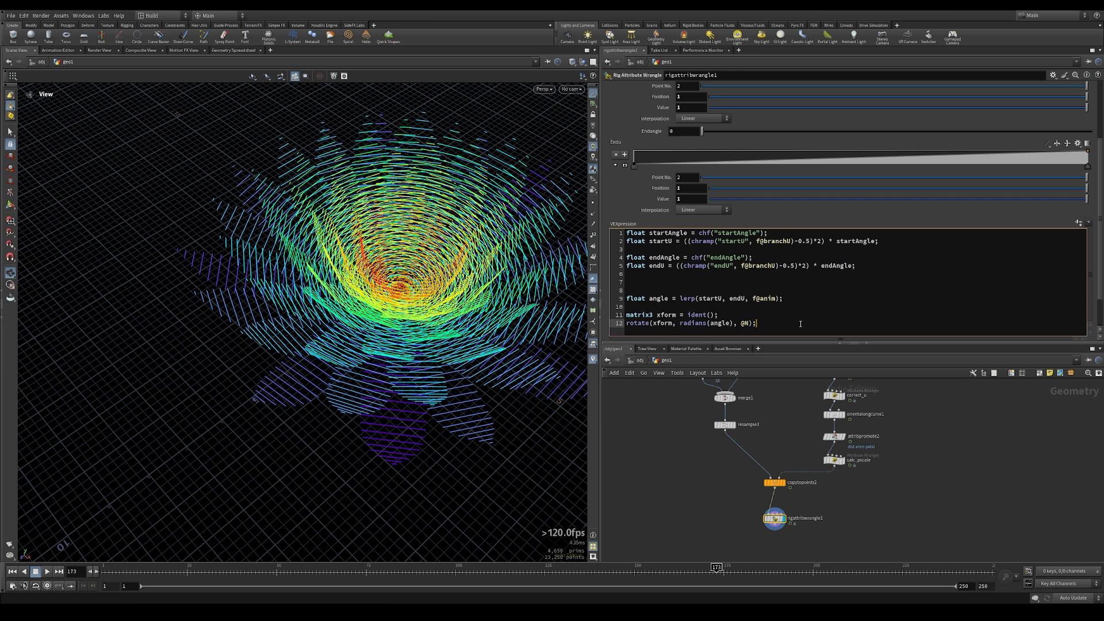
{"action": "key", "text": "Return"}
{"action": "key", "text": "Return"}
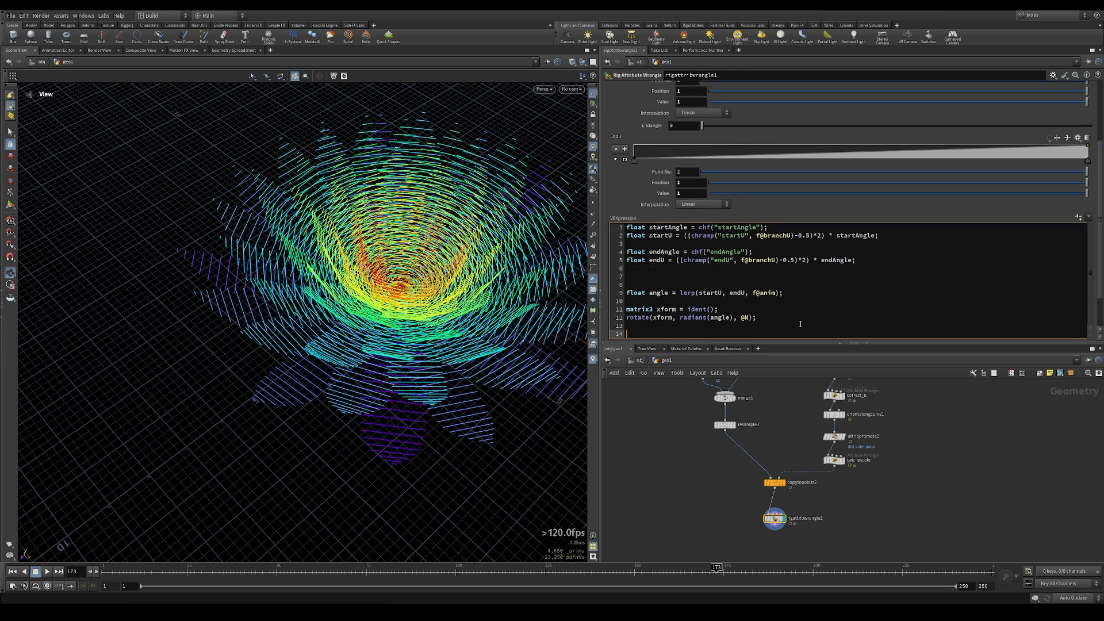
{"action": "type", "text": "4@"}
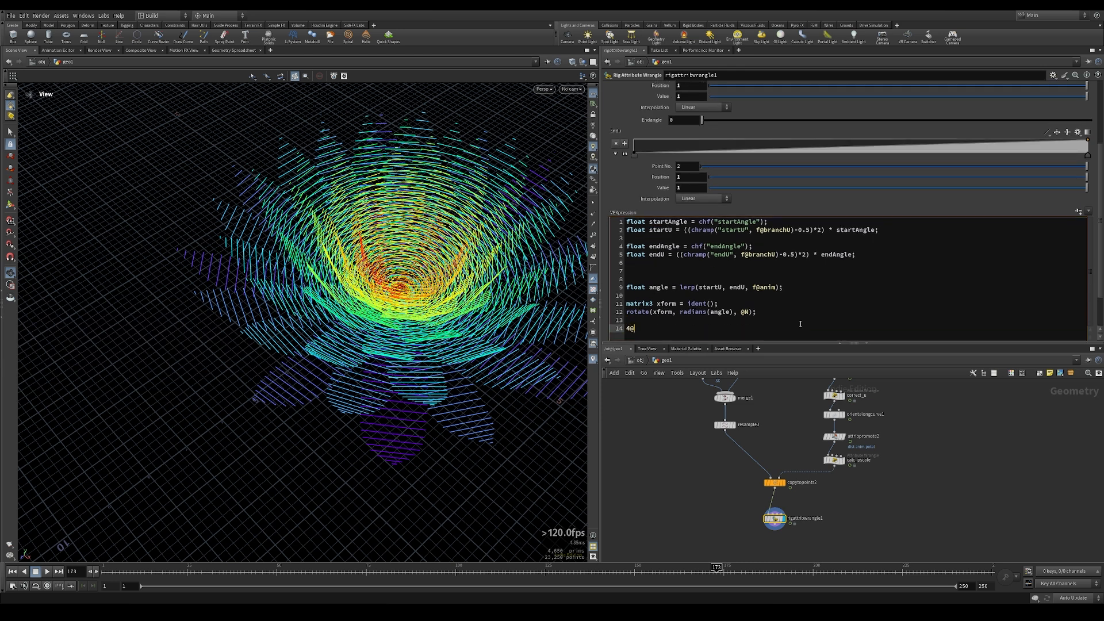
{"action": "type", "text": "localtransform = xform * 4@localtransform;"}
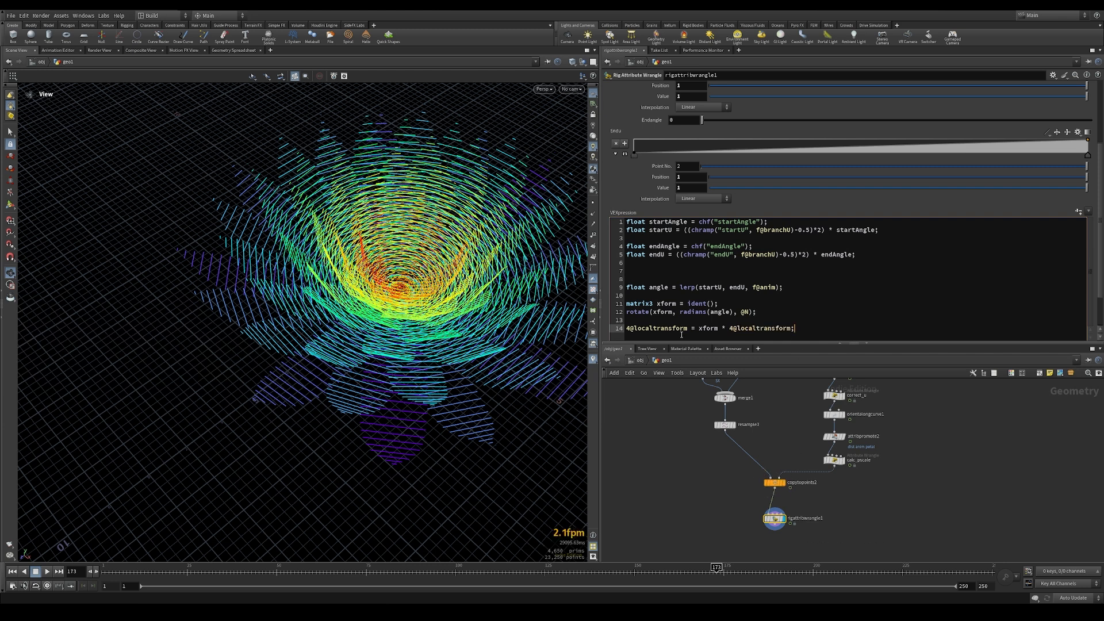
In the rotate_spines wrangle, rewrite the last line in full as 4@localtransform = 4@localtransform * xform;
{"action": "middle_click_drag", "start_coordinate": [796, 429], "coordinate": [781, 546]}
{"action": "middle_click_drag", "start_coordinate": [788, 443], "coordinate": [776, 543]}
{"action": "scroll", "coordinate": [808, 438], "scroll_direction": "down", "scroll_amount": 1}
{"action": "middle_click_drag", "start_coordinate": [901, 521], "coordinate": [779, 460]}
{"action": "scroll", "coordinate": [779, 460], "scroll_direction": "up", "scroll_amount": 1}
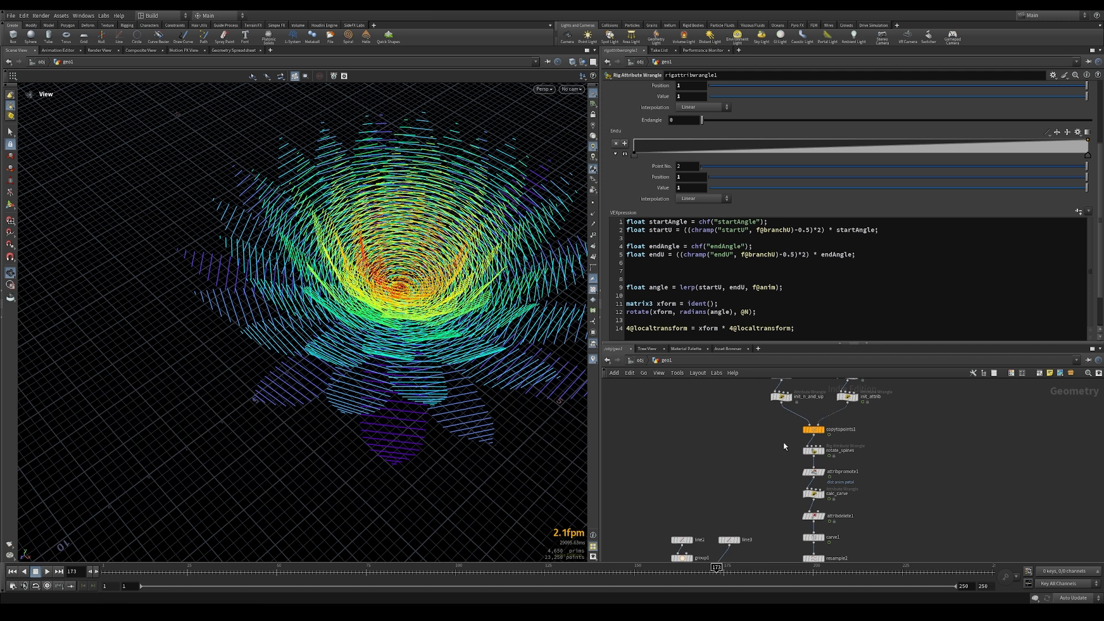
{"action": "left_click", "coordinate": [813, 451]}
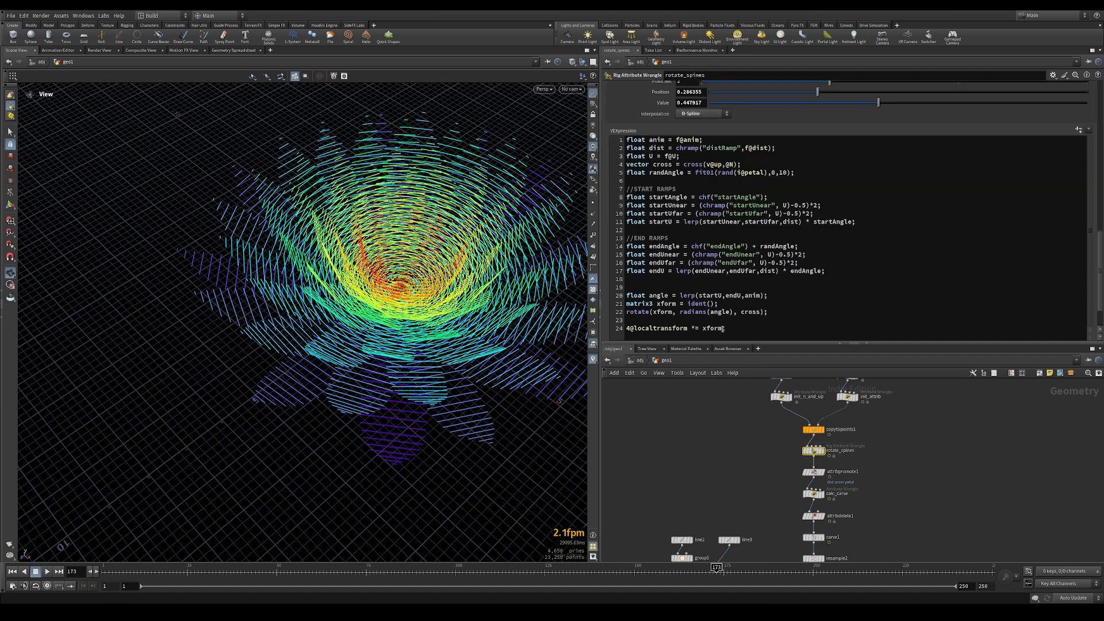
{"action": "left_click_drag", "start_coordinate": [688, 329], "coordinate": [614, 338]}
{"action": "key", "text": "ctrl+c"}
{"action": "left_click", "coordinate": [695, 327]}
{"action": "key", "text": "BackSpace"}
{"action": "left_click", "coordinate": [699, 328]}
{"action": "key", "text": "ctrl+v"}
{"action": "type", "text": "*"}
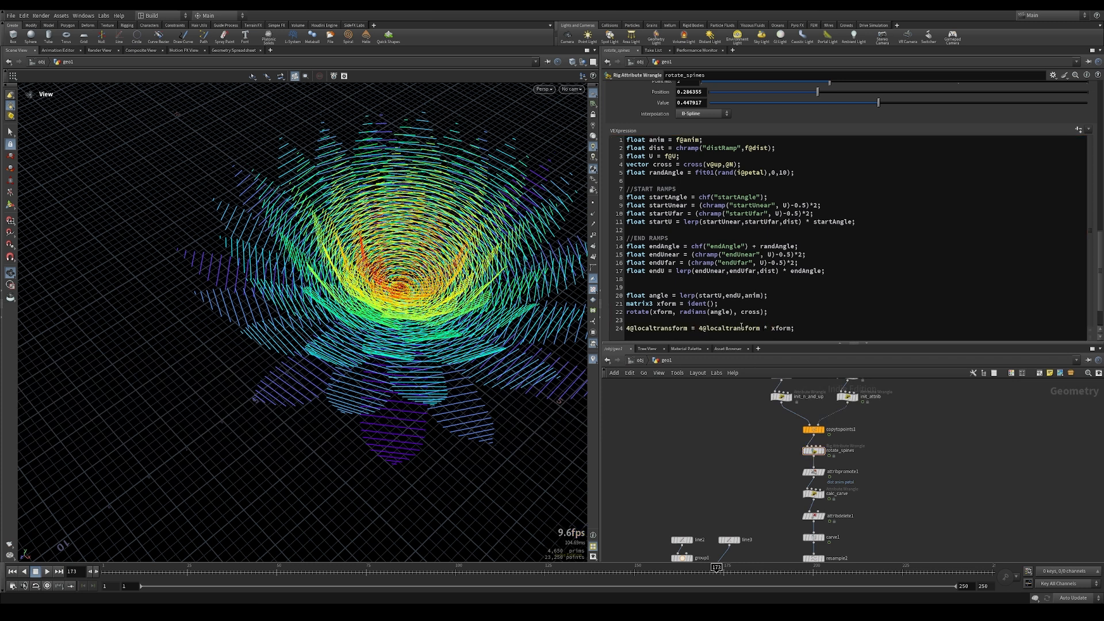
Return to rigattribwrangle1 and set both its start angle and end angle to 60
{"action": "middle_click_drag", "start_coordinate": [755, 493], "coordinate": [752, 325]}
{"action": "left_click_drag", "start_coordinate": [792, 472], "coordinate": [847, 498]}
{"action": "left_click", "coordinate": [752, 538]}
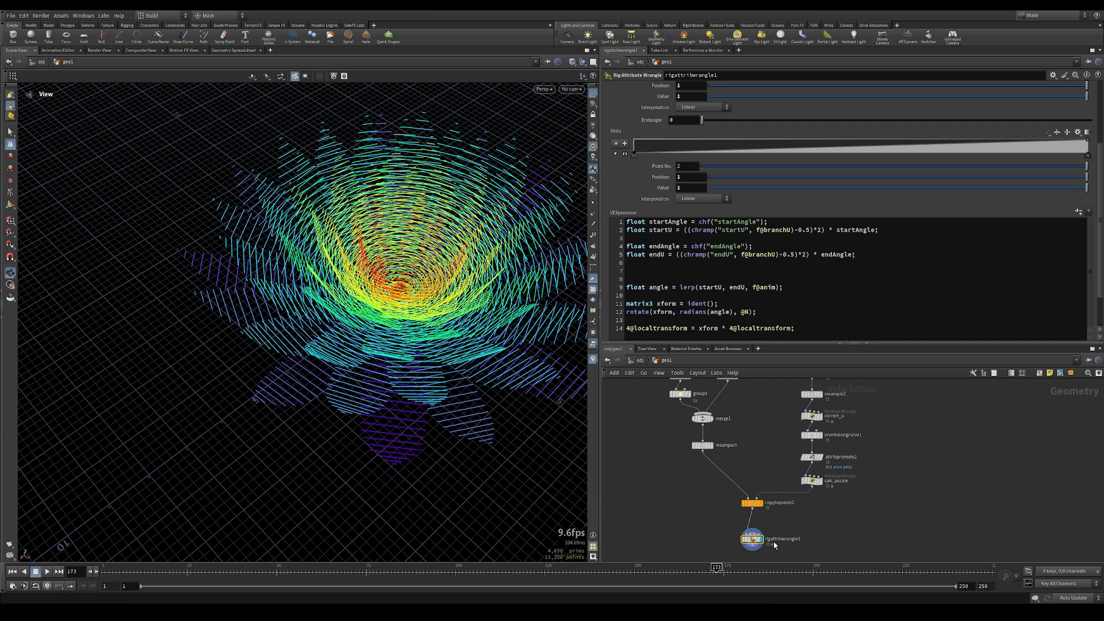
{"action": "middle_click_drag", "start_coordinate": [795, 532], "coordinate": [801, 496]}
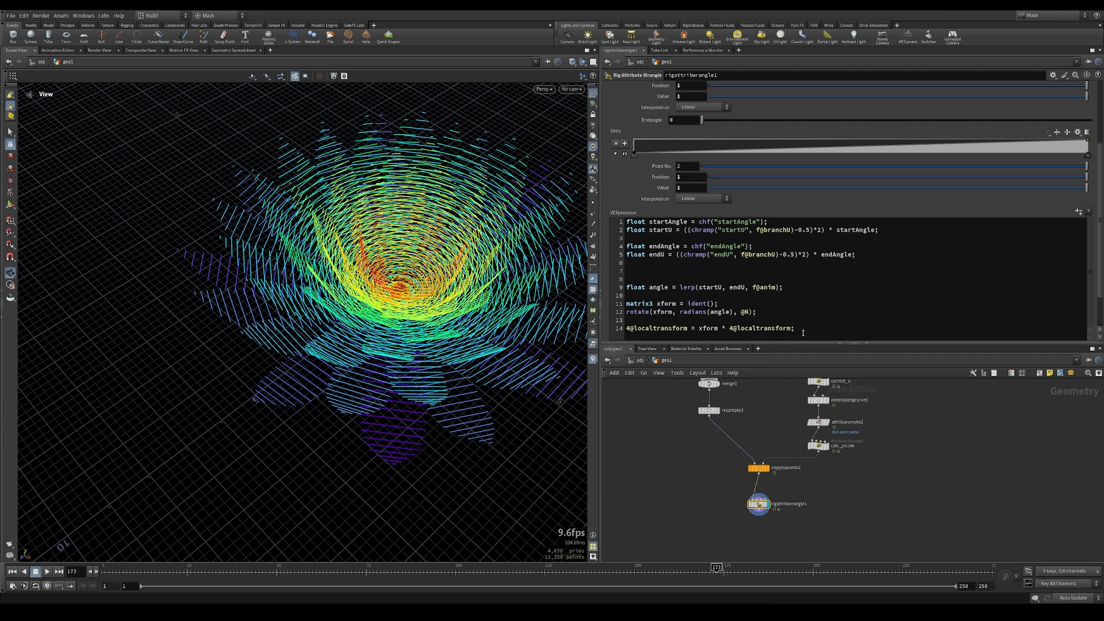
{"action": "middle_click_drag", "start_coordinate": [822, 495], "coordinate": [833, 458]}
{"action": "left_click_drag", "start_coordinate": [768, 469], "coordinate": [768, 458]}
{"action": "scroll", "coordinate": [705, 220], "scroll_direction": "up", "scroll_amount": 3}
{"action": "left_click_drag", "start_coordinate": [702, 132], "coordinate": [1091, 134]}
{"action": "left_click", "coordinate": [689, 133]}
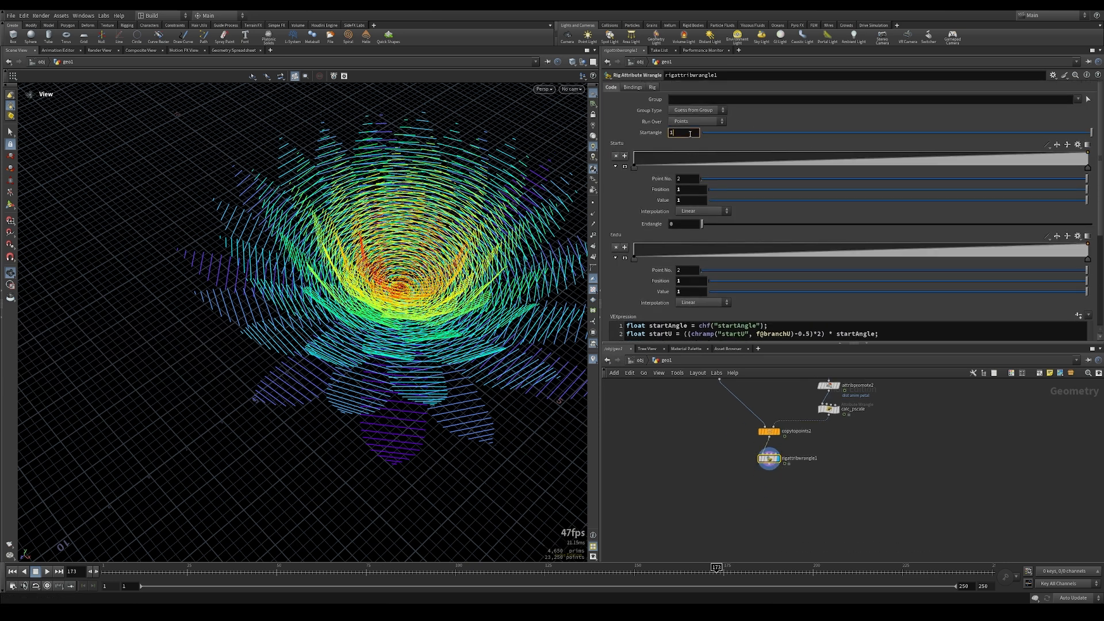
{"action": "type", "text": "60"}
{"action": "left_click", "coordinate": [689, 223]}
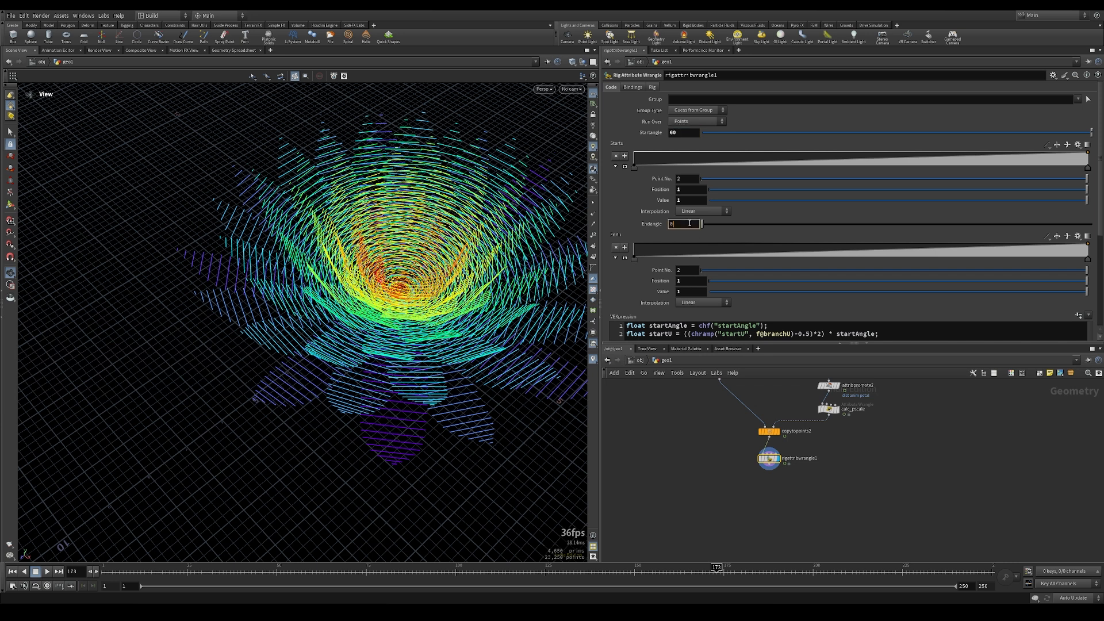
{"action": "type", "text": "60"}
{"action": "key", "text": "Return"}
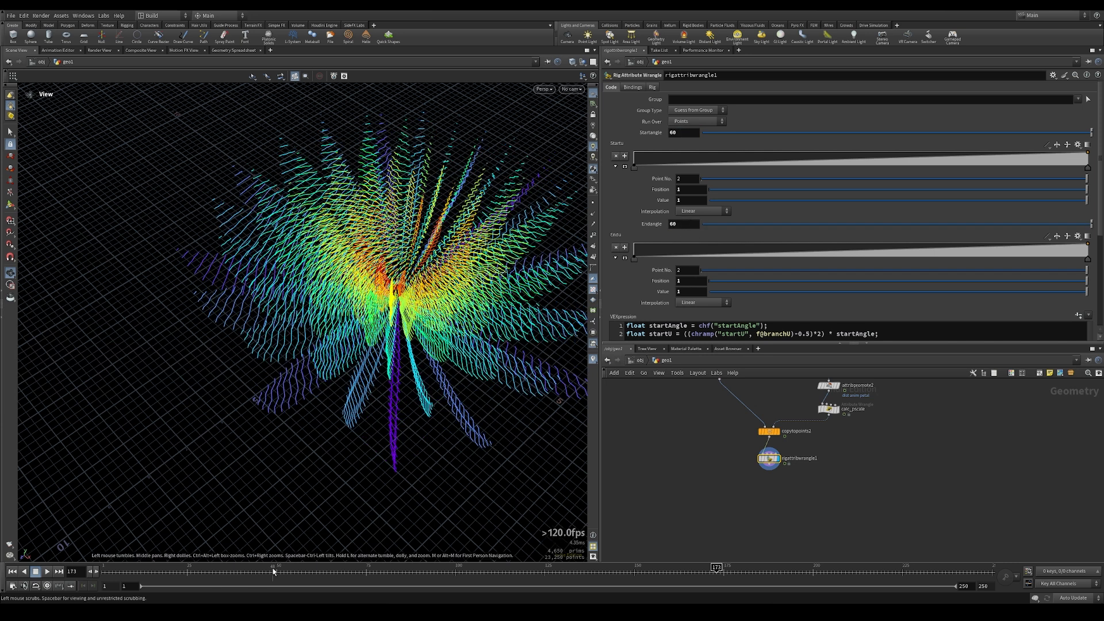
Expand both ramps and flatten the startU ramp by setting its first and last point values to 0.5
{"action": "left_click", "coordinate": [624, 258]}
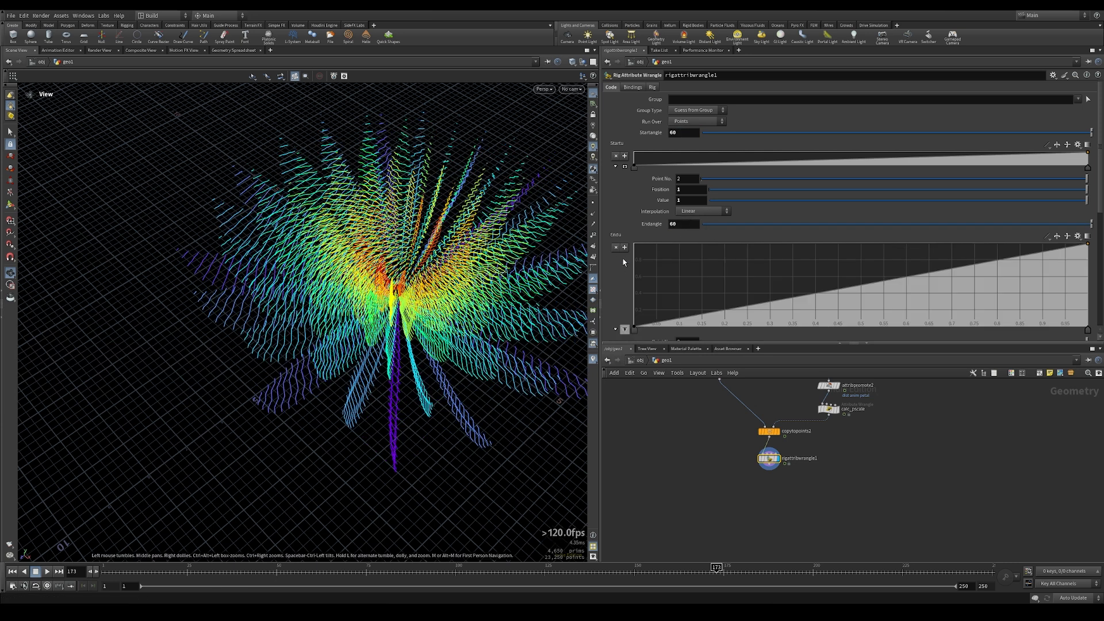
{"action": "left_click", "coordinate": [624, 166]}
{"action": "left_click_drag", "start_coordinate": [633, 234], "coordinate": [634, 194]}
{"action": "double_click", "coordinate": [694, 270]}
{"action": "type", "text": "0.5"}
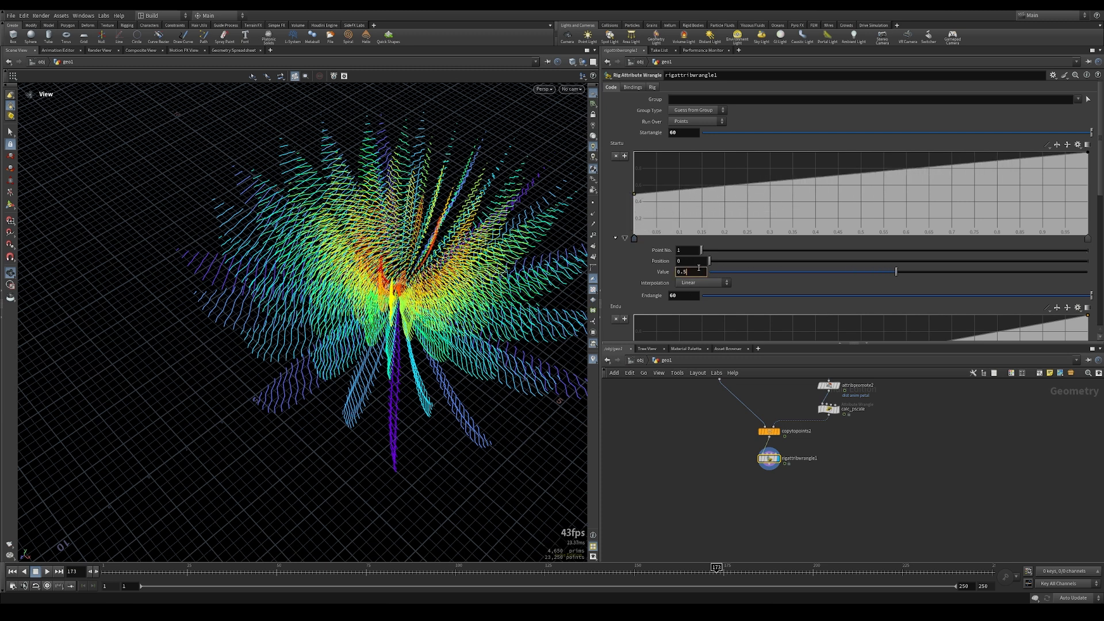
{"action": "key", "text": "Return"}
{"action": "left_click", "coordinate": [1087, 238]}
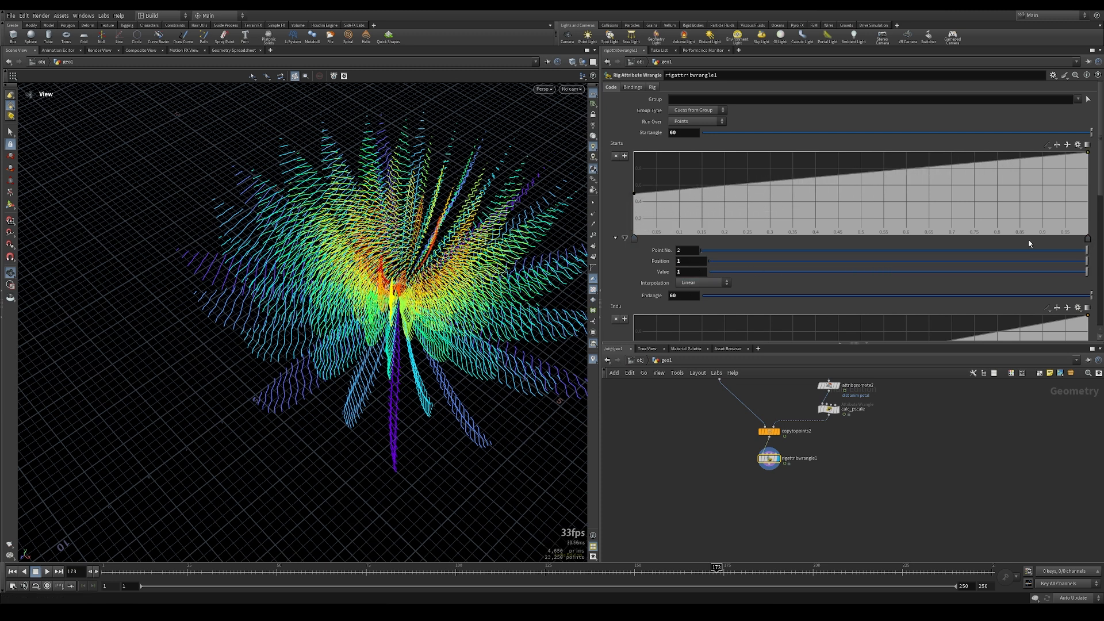
{"action": "double_click", "coordinate": [698, 271]}
{"action": "type", "text": "0.5"}
{"action": "key", "text": "Return"}
Flatten the endU ramp by setting its first and last point values to 0.5
{"action": "scroll", "coordinate": [684, 276], "scroll_direction": "down", "scroll_amount": 4}
{"action": "left_click", "coordinate": [634, 283]}
{"action": "double_click", "coordinate": [686, 318]}
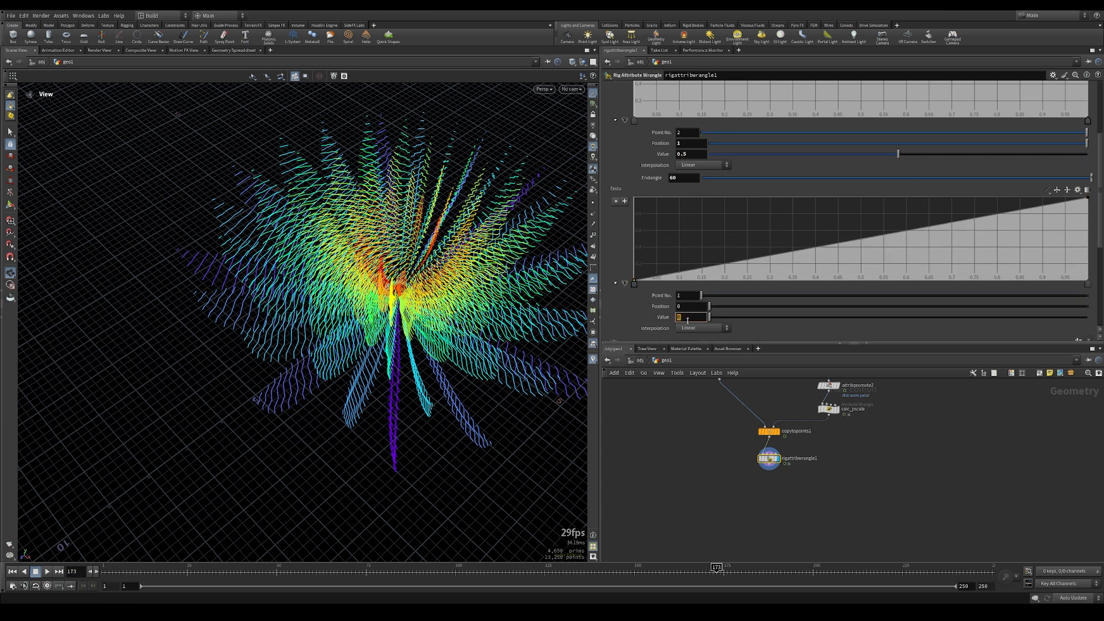
{"action": "type", "text": "0.5"}
{"action": "key", "text": "Return"}
{"action": "left_click", "coordinate": [1086, 284]}
{"action": "double_click", "coordinate": [701, 320]}
{"action": "key", "text": "Return"}
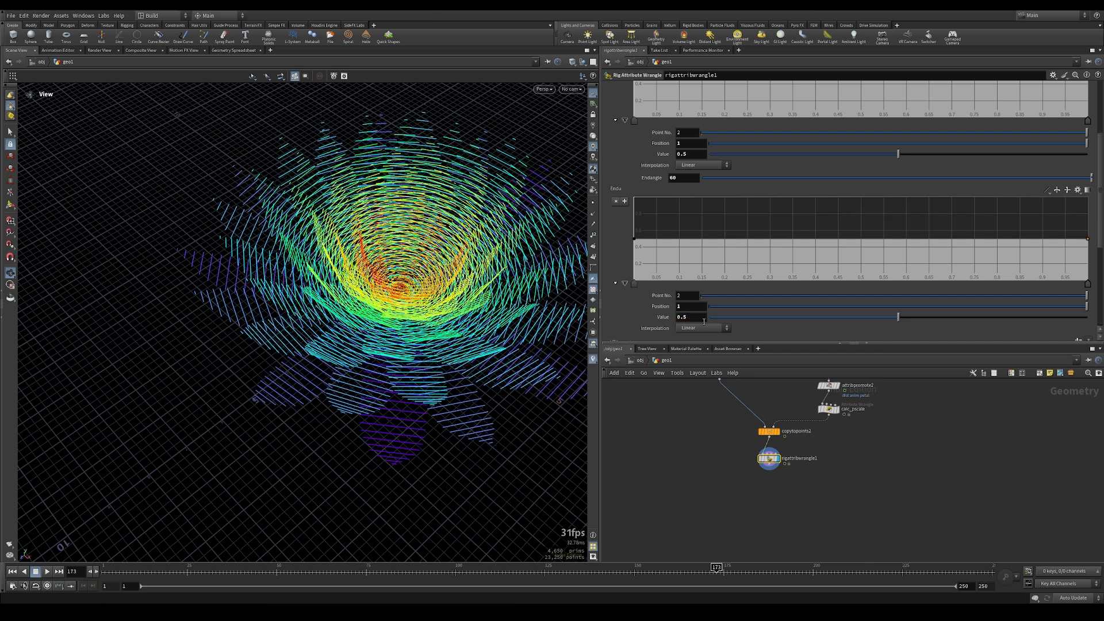
Add a point to the endU ramp at position about 0.12 with a value of about 0.76
{"action": "left_click_drag", "start_coordinate": [691, 239], "coordinate": [688, 218]}
{"action": "left_click_drag", "start_coordinate": [385, 402], "coordinate": [362, 374]}
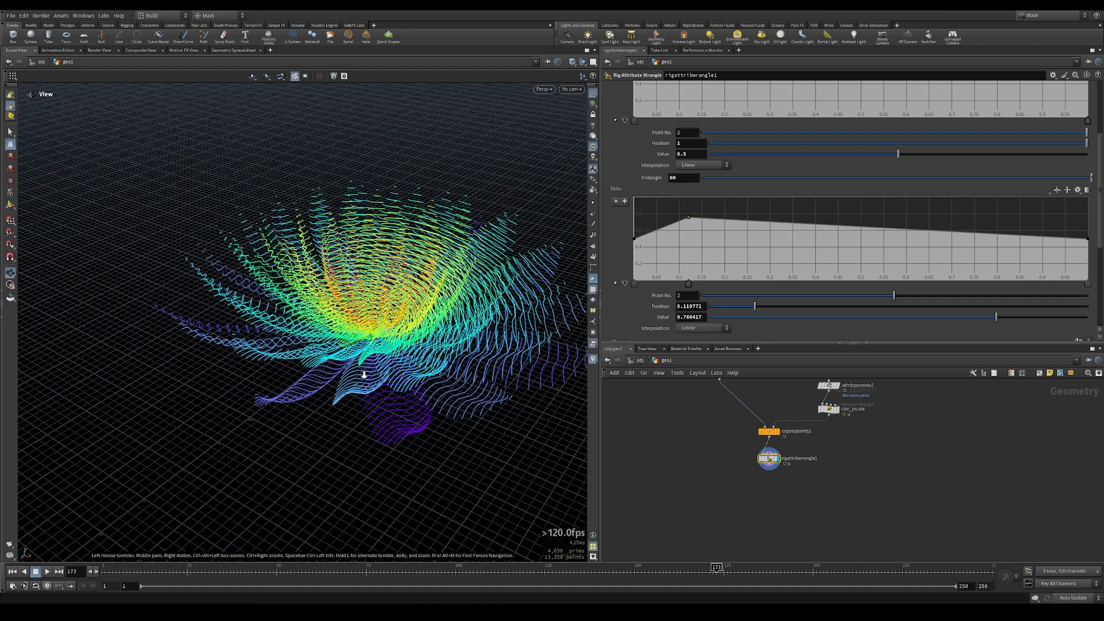
{"action": "right_click_drag", "start_coordinate": [362, 374], "coordinate": [402, 385]}
{"action": "left_click_drag", "start_coordinate": [402, 385], "coordinate": [365, 400]}
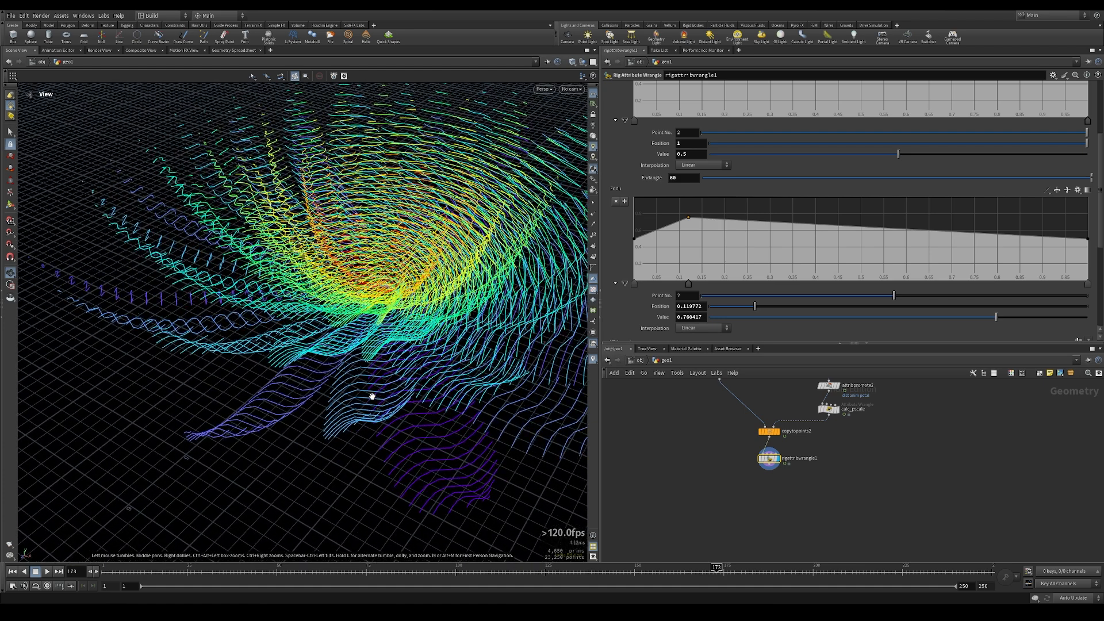
Insert a Point Wrangle between copytopoints2 and rigattribwrangle1 and name it fix_N
{"action": "key", "text": "Tab"}
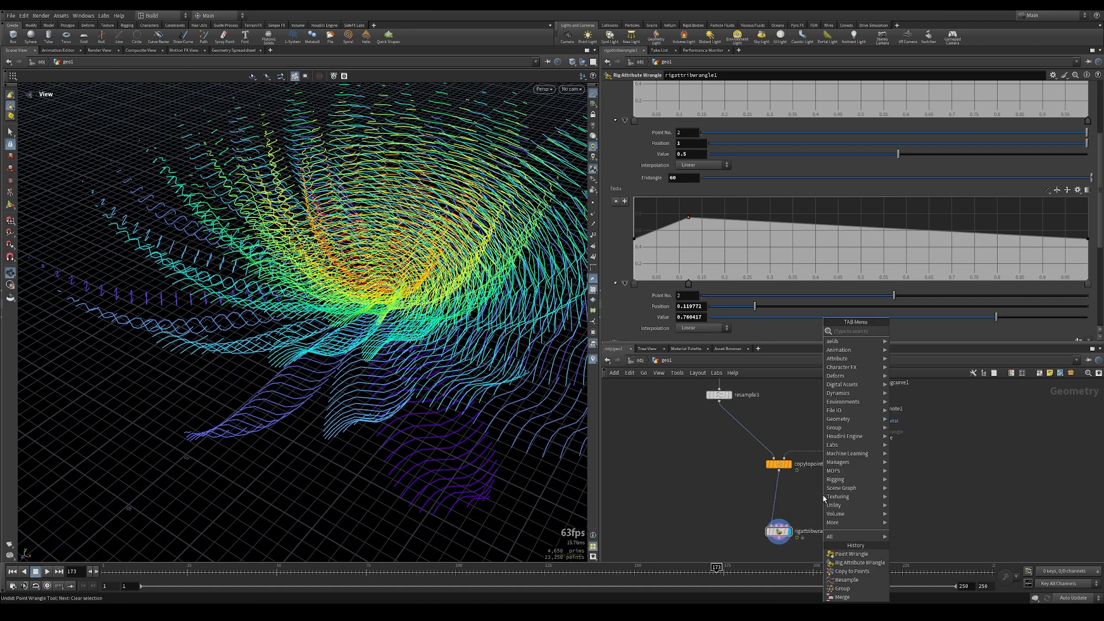
{"action": "type", "text": "wrang"}
{"action": "key", "text": "Down"}
{"action": "key", "text": "Down"}
{"action": "key", "text": "Down"}
{"action": "key", "text": "Return"}
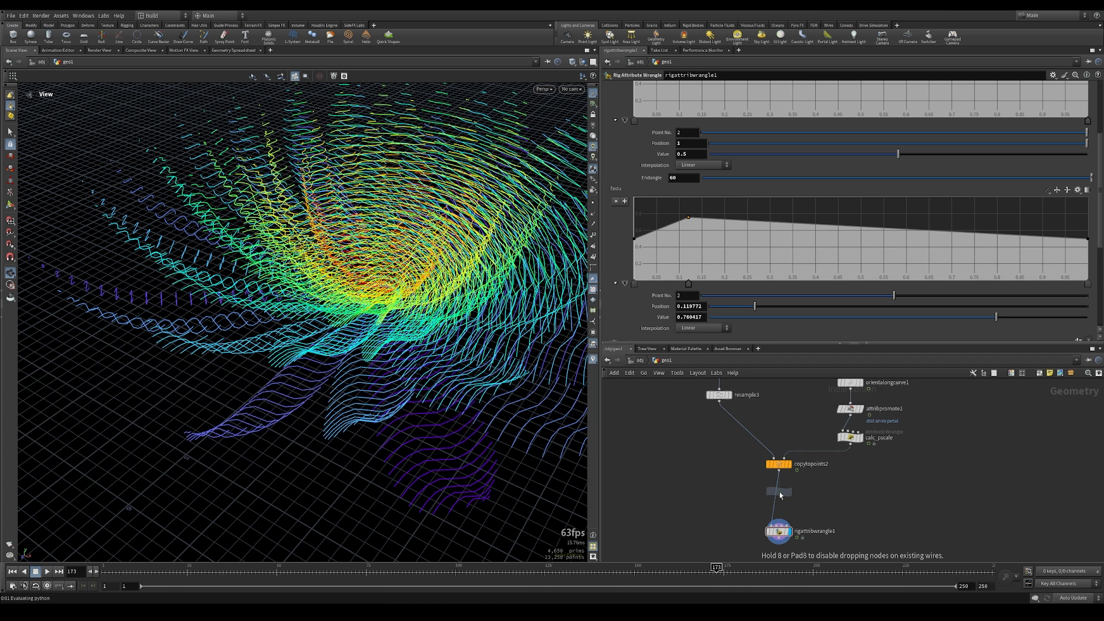
{"action": "left_click", "coordinate": [779, 495]}
{"action": "mouse_move", "coordinate": [722, 463]}
{"action": "middle_mouse_down"}
{"action": "mouse_move", "coordinate": [748, 554]}
{"action": "mouse_move", "coordinate": [722, 459]}
{"action": "middle_mouse_up"}
{"action": "mouse_move", "coordinate": [721, 425]}
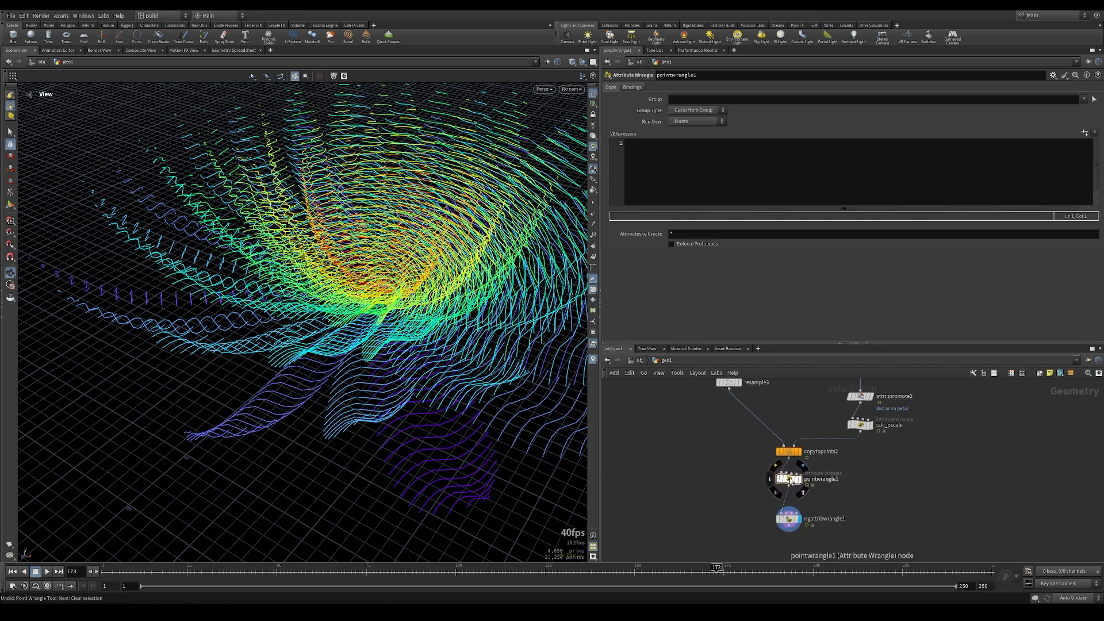
{"action": "double_click", "coordinate": [836, 477]}
{"action": "type", "text": "fix_N"}
{"action": "key", "text": "Return"}
Restrict fix_N to the group SX and flip the normals with @N *= -1;
{"action": "left_click", "coordinate": [755, 96]}
{"action": "type", "text": "S"}
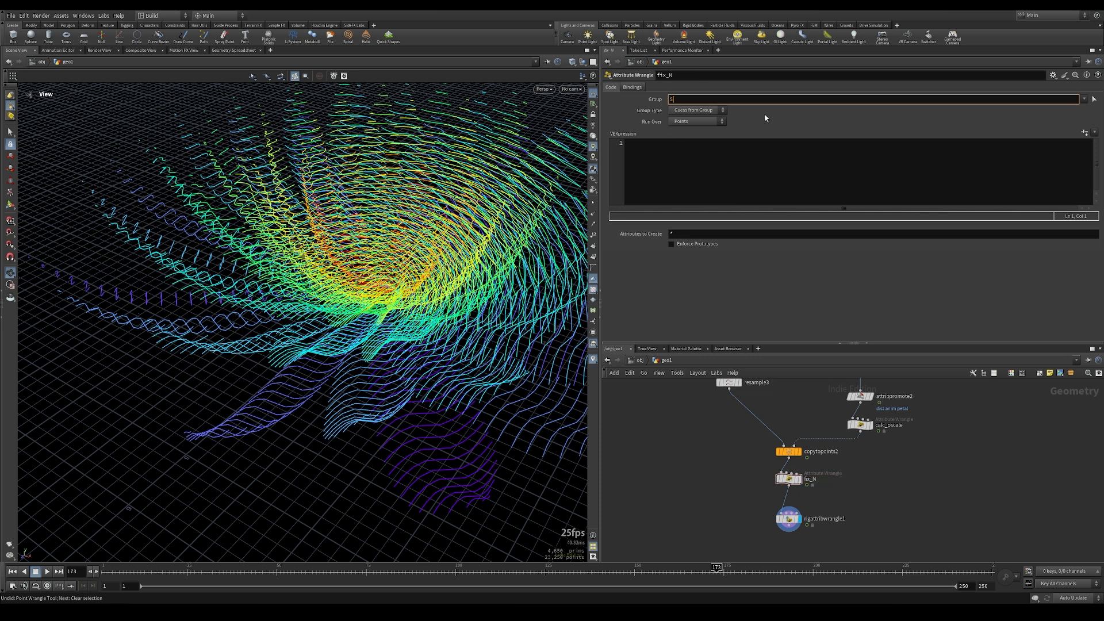
{"action": "type", "text": "X"}
{"action": "key", "text": "Return"}
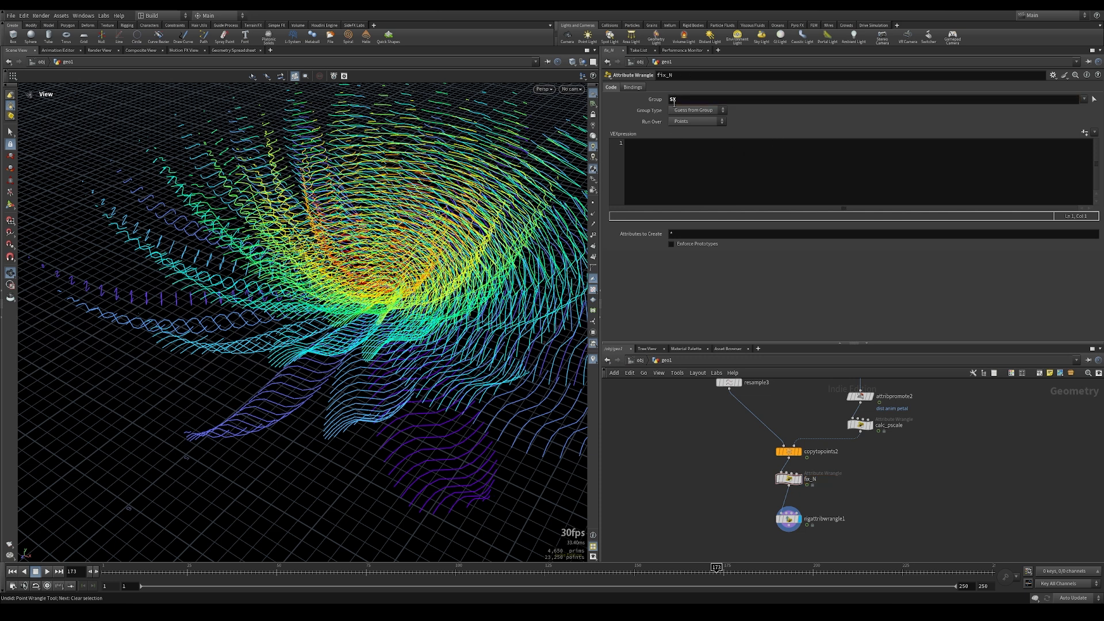
{"action": "left_click", "coordinate": [708, 155]}
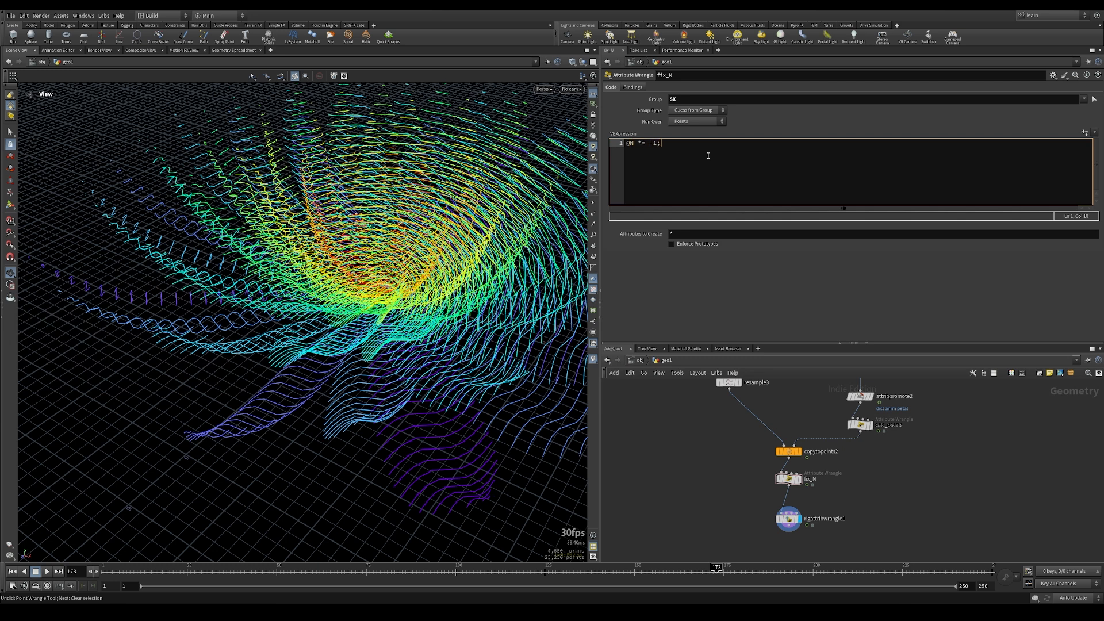
{"action": "key", "text": "ctrl+Return"}
In rigattribwrangle1, lower the middle endU ramp point to a value of about 0.34 at position about 0.11
{"action": "left_click", "coordinate": [788, 519]}
{"action": "left_click_drag", "start_coordinate": [468, 431], "coordinate": [364, 341]}
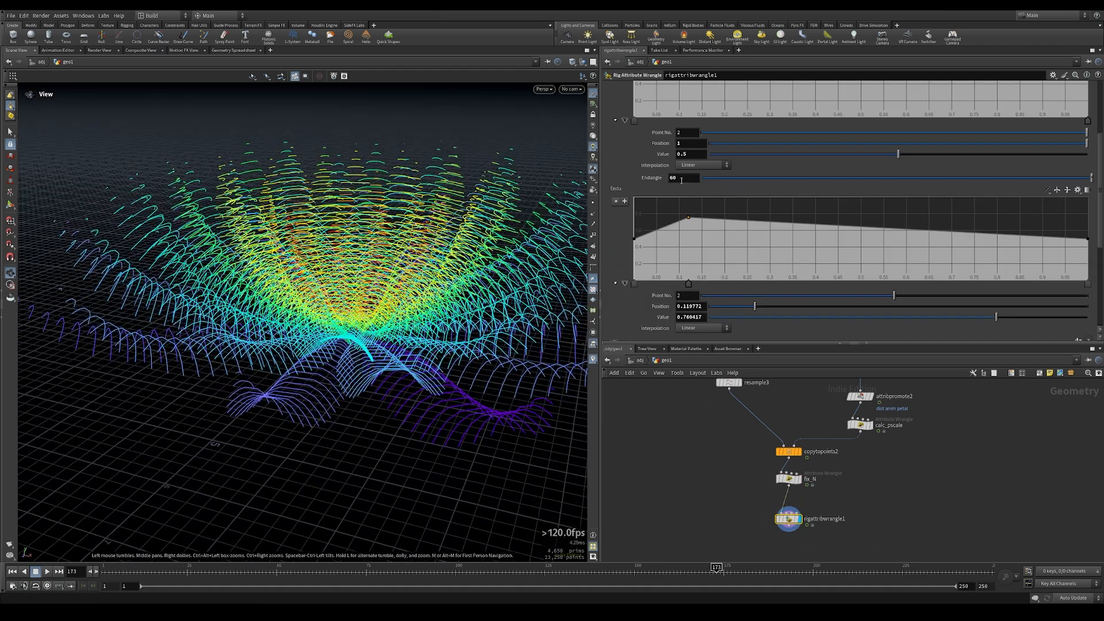
{"action": "left_click_drag", "start_coordinate": [688, 219], "coordinate": [684, 251]}
Go to frame 1 to see the closed flower and set rigattribwrangle1's start angle to 33
{"action": "left_click_drag", "start_coordinate": [242, 571], "coordinate": [91, 574]}
{"action": "left_click_drag", "start_coordinate": [361, 268], "coordinate": [359, 310]}
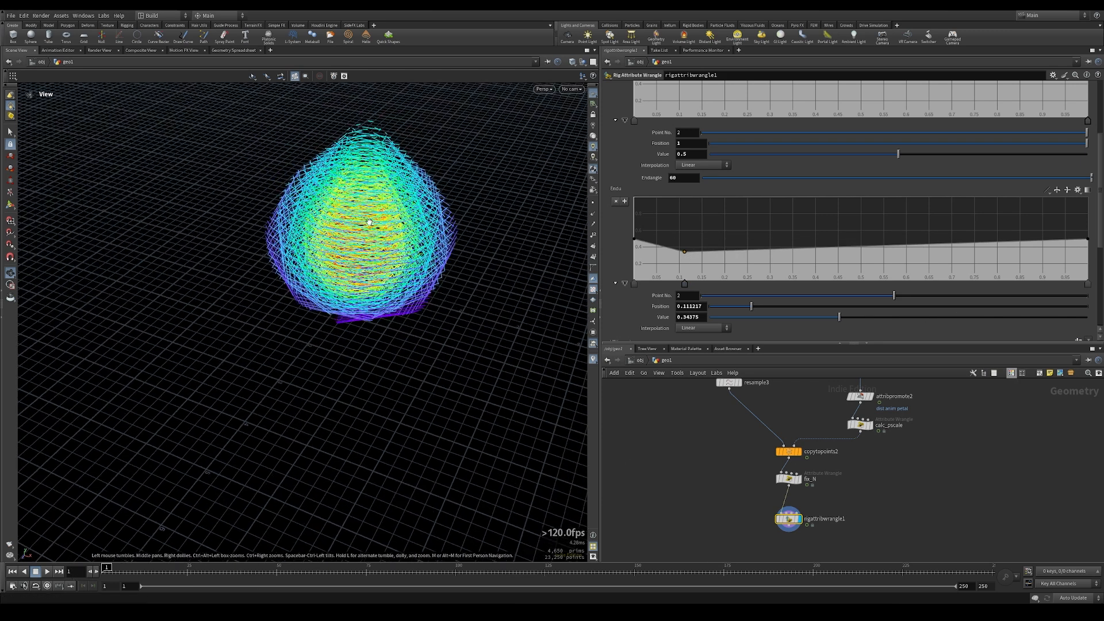
{"action": "middle_click_drag", "start_coordinate": [360, 288], "coordinate": [377, 422]}
{"action": "scroll", "coordinate": [661, 224], "scroll_direction": "up", "scroll_amount": 3}
{"action": "scroll", "coordinate": [645, 269], "scroll_direction": "up", "scroll_amount": 1}
{"action": "double_click", "coordinate": [684, 132]}
{"action": "type", "text": "33"}
{"action": "key", "text": "Return"}
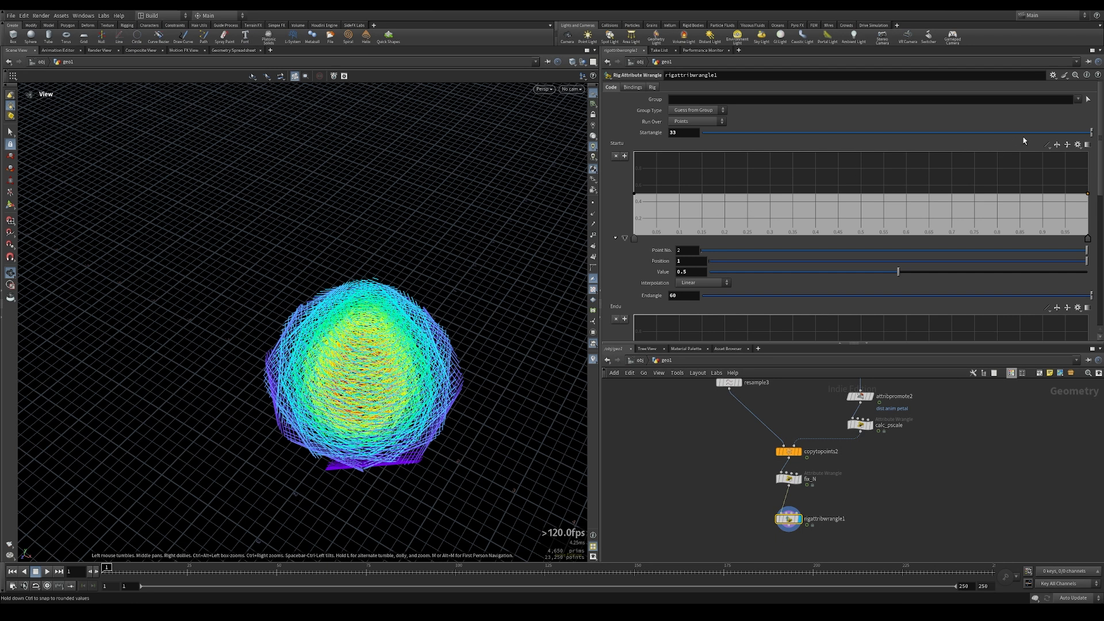
Reshape the startU ramp into a five-point B-spline curve that falls off to 0 at position 1
{"action": "left_click", "coordinate": [1046, 144]}
{"action": "left_click", "coordinate": [1064, 199]}
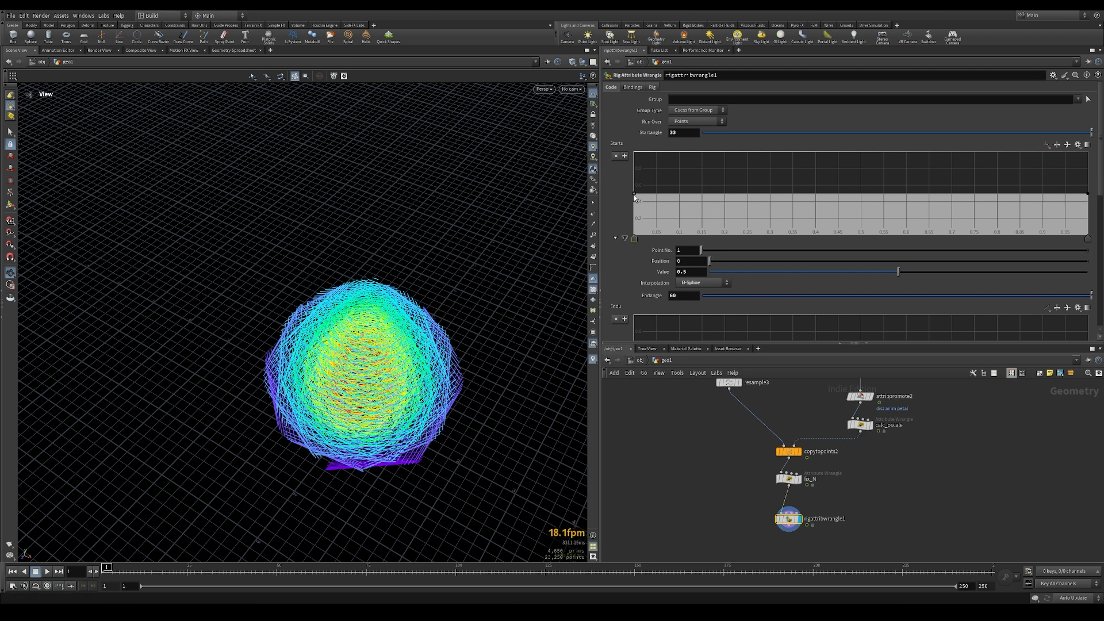
{"action": "left_click_drag", "start_coordinate": [635, 198], "coordinate": [634, 205]}
{"action": "left_click", "coordinate": [761, 196]}
{"action": "left_click", "coordinate": [907, 211]}
{"action": "left_click", "coordinate": [1016, 211]}
{"action": "left_click_drag", "start_coordinate": [1016, 210], "coordinate": [1007, 234]}
{"action": "left_click_drag", "start_coordinate": [1087, 193], "coordinate": [1090, 246]}
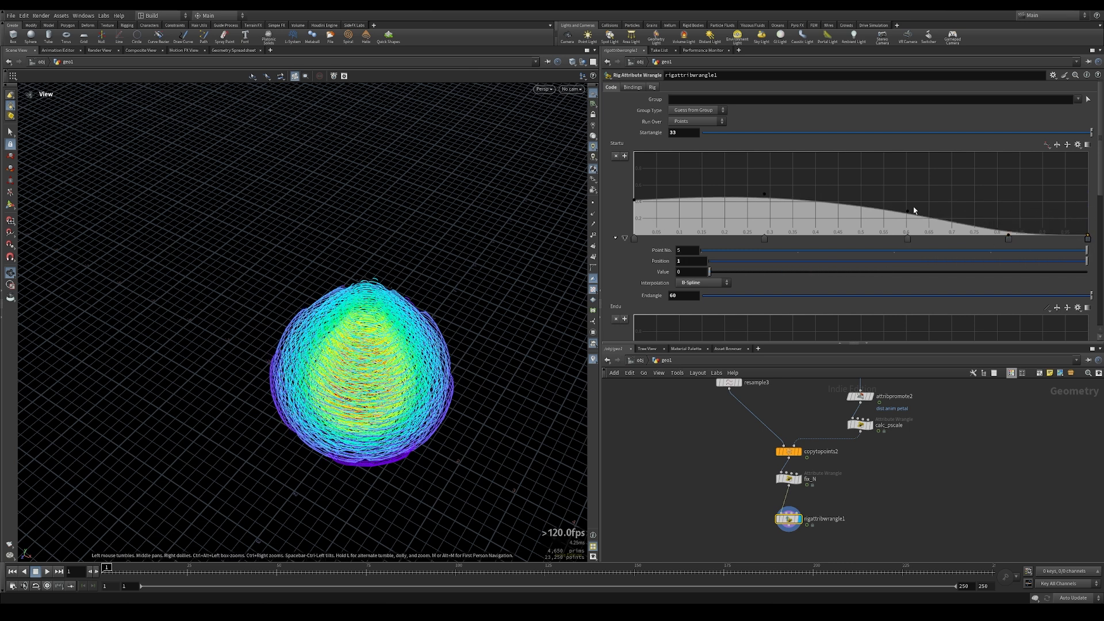
{"action": "left_click_drag", "start_coordinate": [322, 351], "coordinate": [298, 430]}
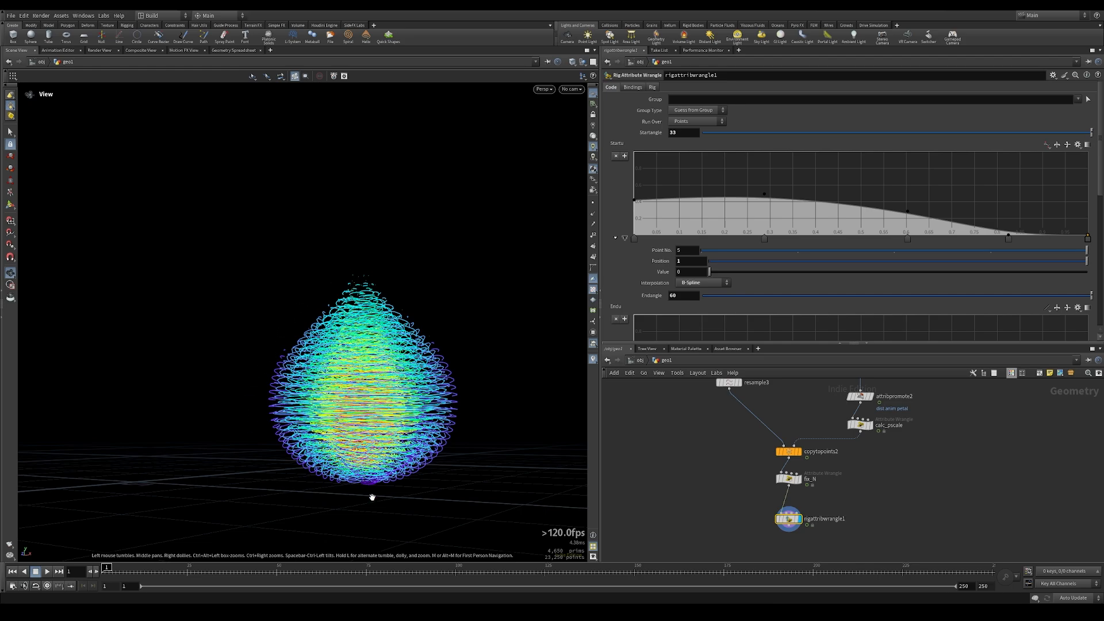
{"action": "left_click_drag", "start_coordinate": [449, 321], "coordinate": [413, 448]}
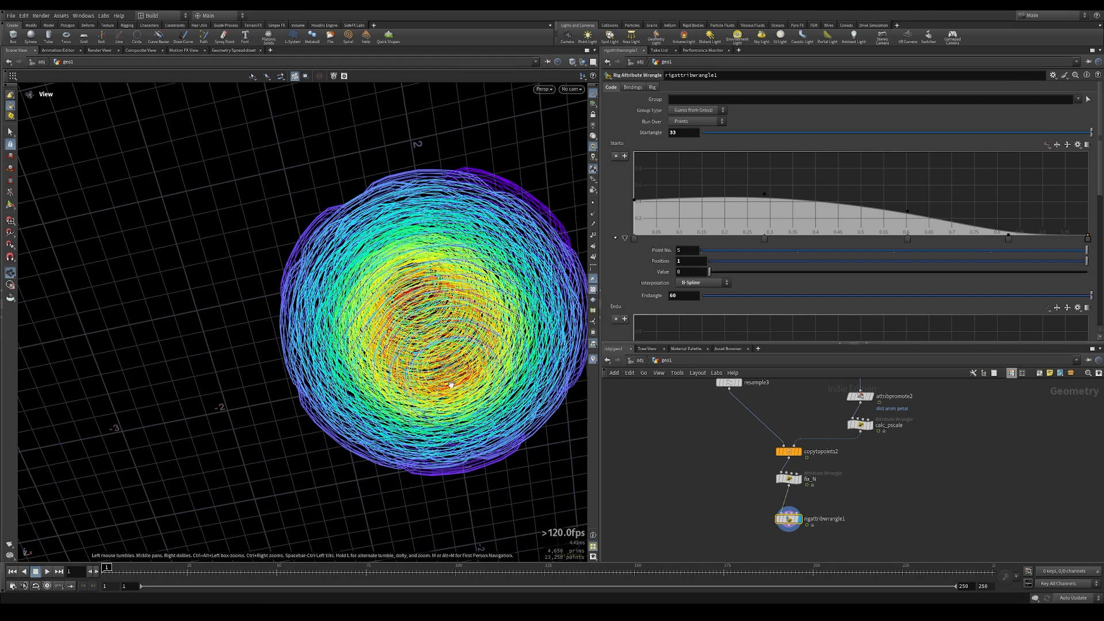
{"action": "left_click_drag", "start_coordinate": [446, 289], "coordinate": [291, 297]}
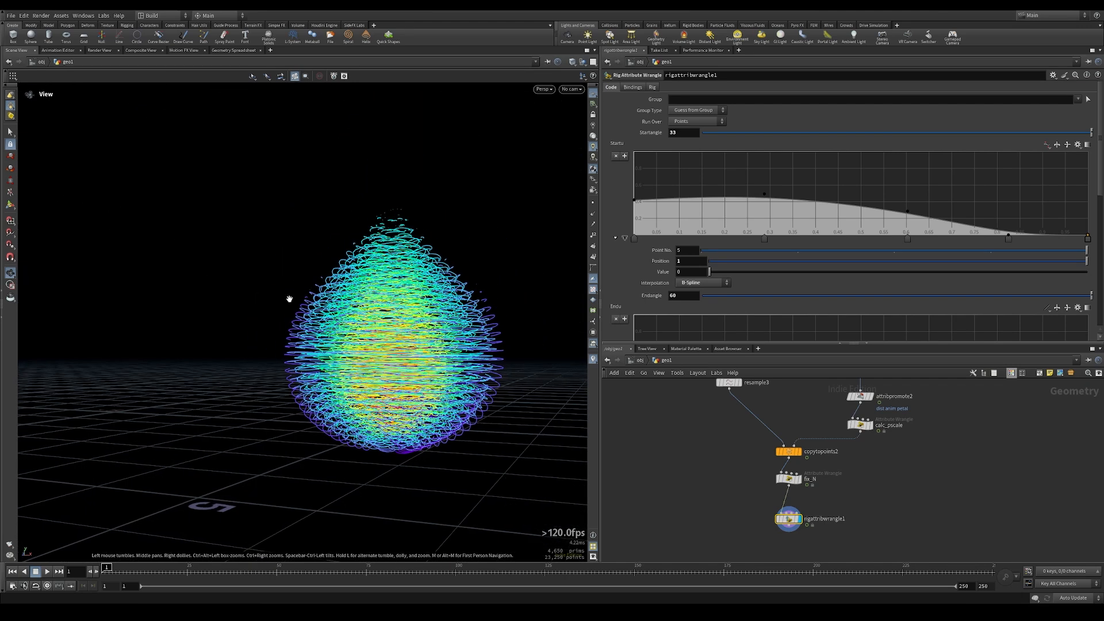
Display calc_pscale and switch the visualizer from the dist point attribute to the newU point attribute
{"action": "scroll", "coordinate": [841, 213], "scroll_direction": "down", "scroll_amount": 5}
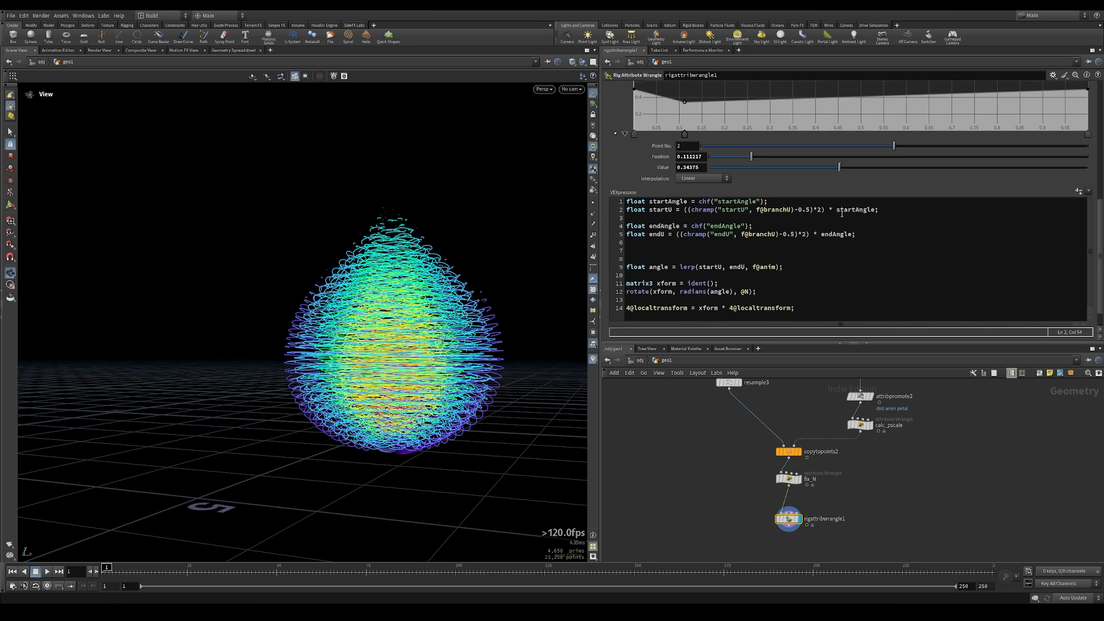
{"action": "left_click", "coordinate": [869, 425]}
{"action": "left_click", "coordinate": [859, 425]}
{"action": "right_click", "coordinate": [592, 359]}
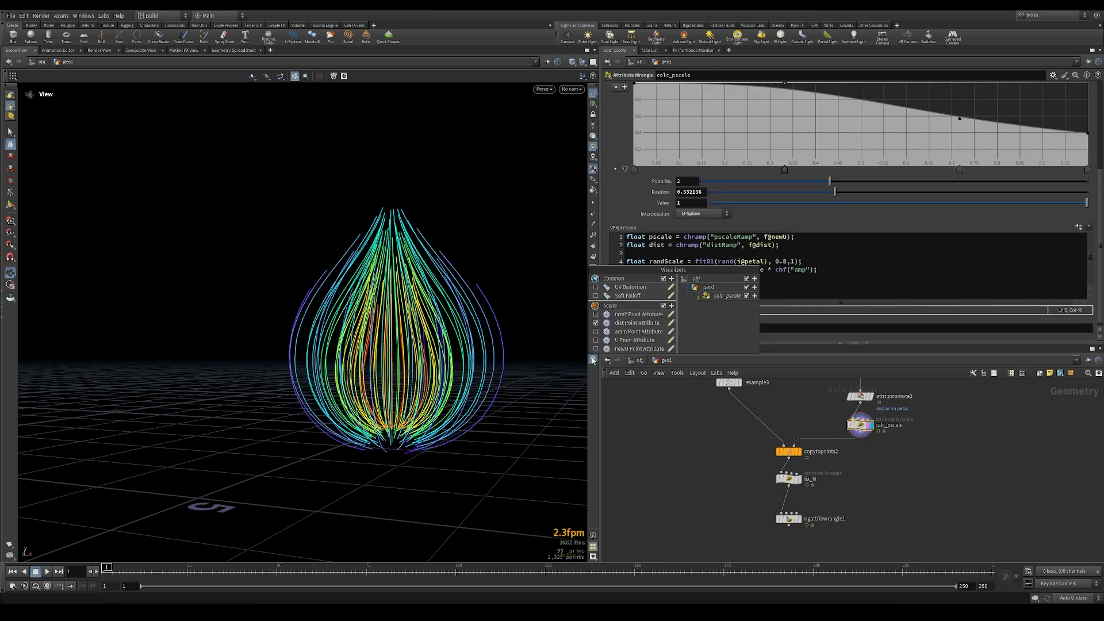
{"action": "left_click", "coordinate": [595, 323]}
{"action": "left_click", "coordinate": [596, 349]}
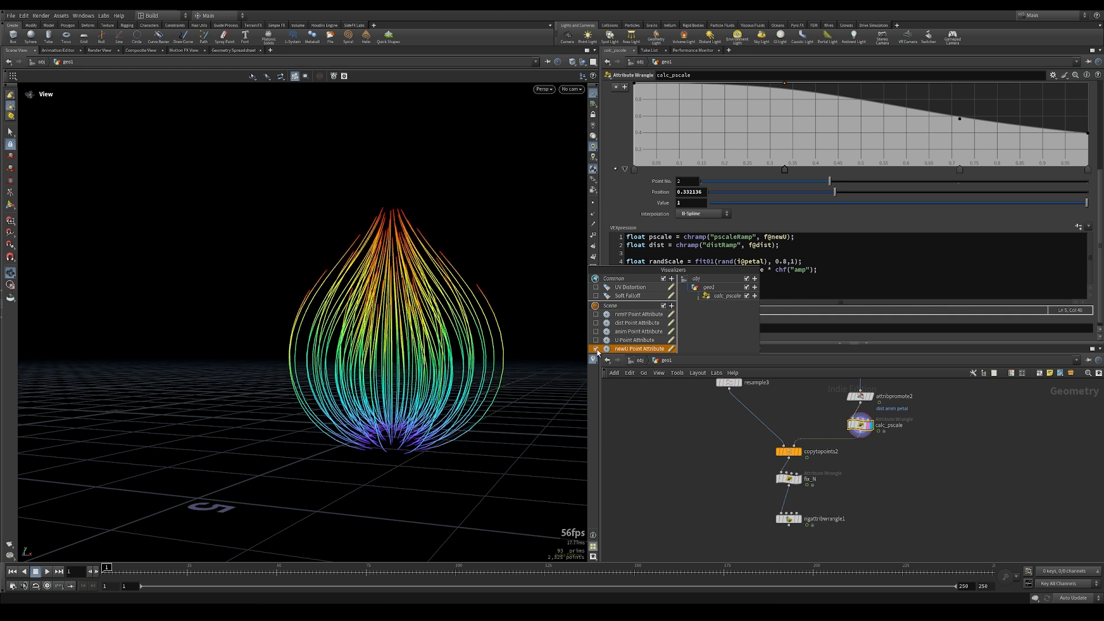
{"action": "left_click_drag", "start_coordinate": [402, 396], "coordinate": [405, 436]}
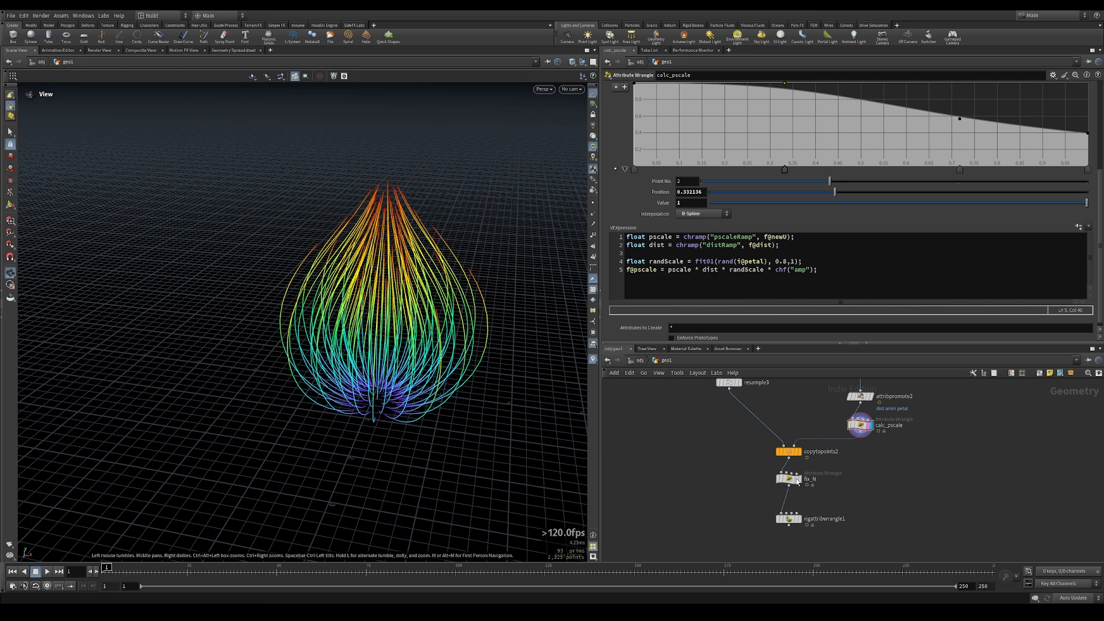
Rename rigattribwrangle1 to rotate_branches
{"action": "left_click", "coordinate": [789, 518]}
{"action": "double_click", "coordinate": [816, 519]}
{"action": "type", "text": "rotate_branches"}
{"action": "key", "text": "Return"}
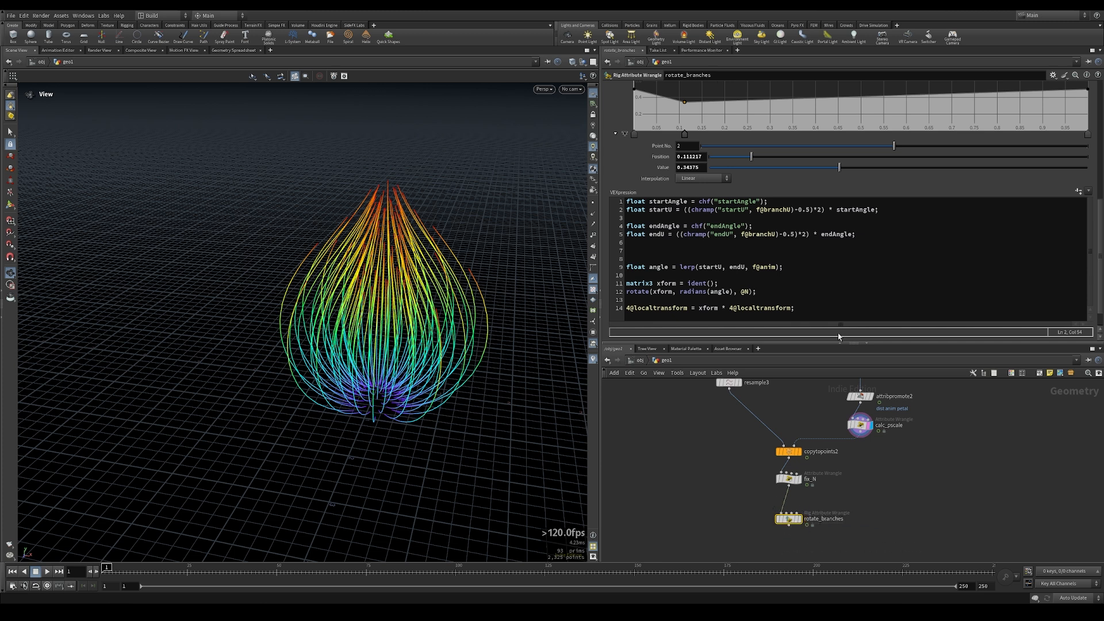
Multiply both startU and endU by f@newU in the rotate_branches code and display that node
{"action": "left_click", "coordinate": [830, 213]}
{"action": "type", "text": "* f@n"}
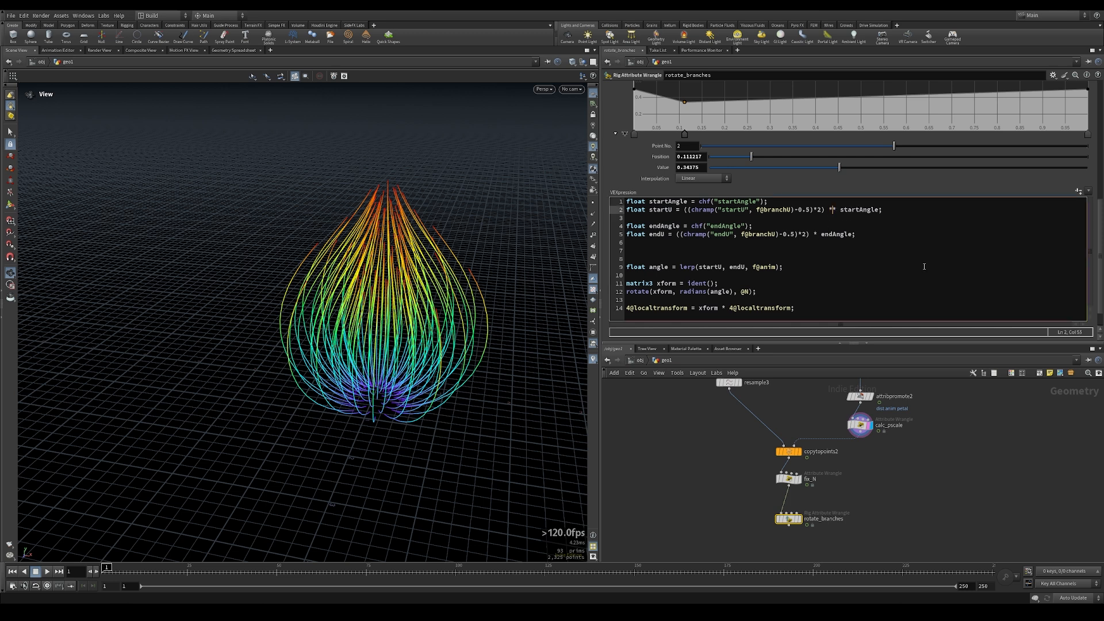
{"action": "type", "text": "ewU"}
{"action": "left_click_drag", "start_coordinate": [860, 213], "coordinate": [825, 211]}
{"action": "key", "text": "ctrl+c"}
{"action": "left_click", "coordinate": [811, 234]}
{"action": "key", "text": "ctrl+v"}
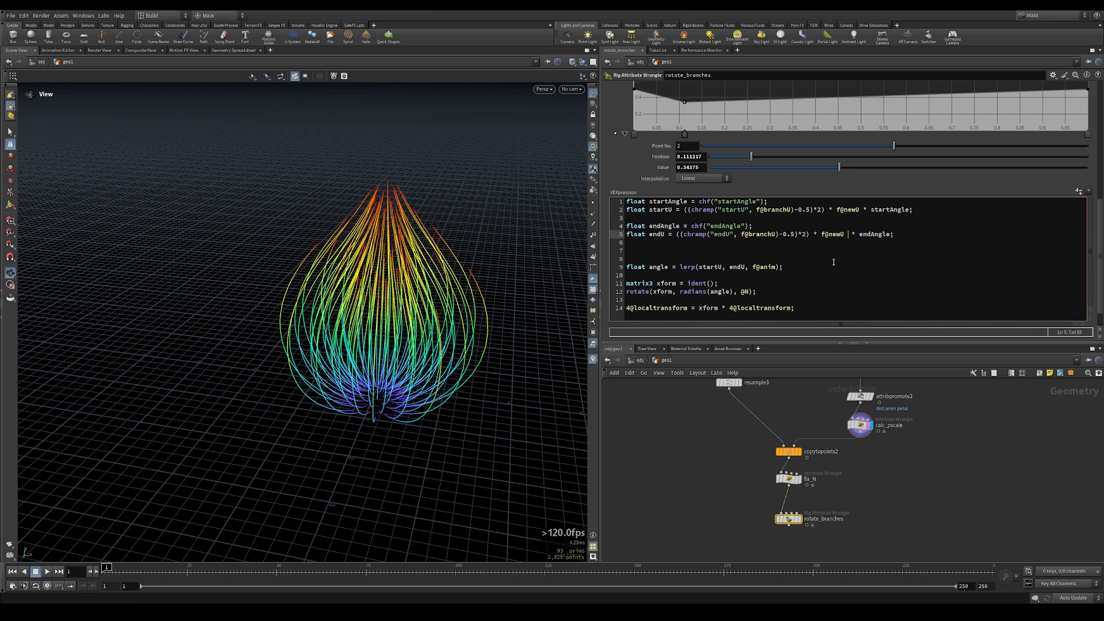
{"action": "key", "text": "BackSpace"}
{"action": "left_click", "coordinate": [798, 519]}
{"action": "left_click_drag", "start_coordinate": [311, 390], "coordinate": [378, 388]}
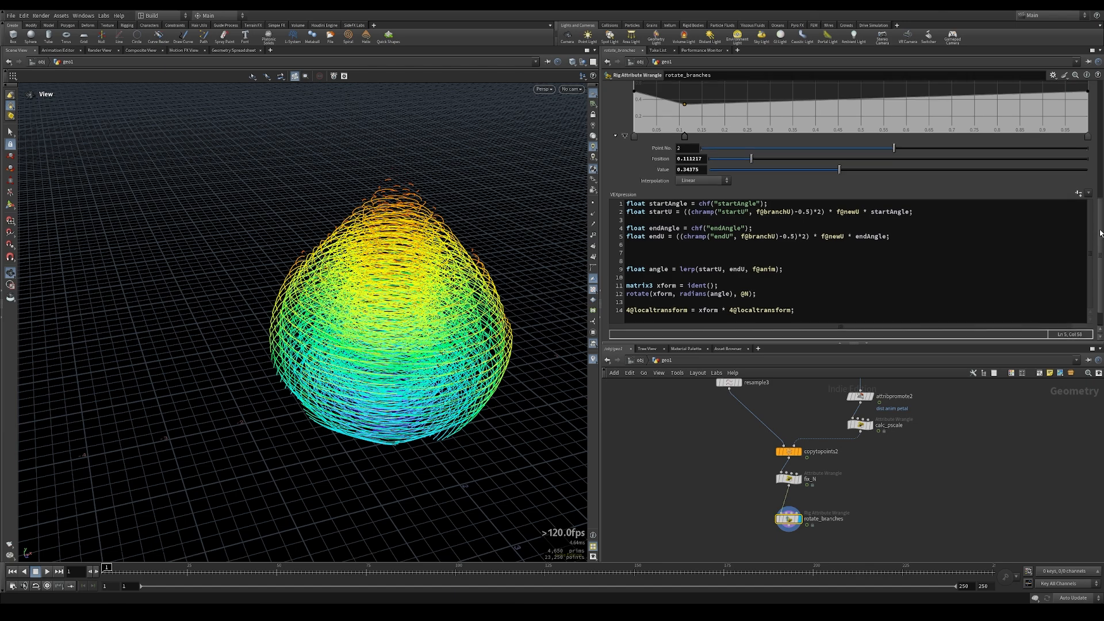
Go to frame 250 to see the open flower and set rotate_branches' end angle to 36
{"action": "scroll", "coordinate": [1083, 219], "scroll_direction": "up", "scroll_amount": 4}
{"action": "scroll", "coordinate": [1083, 219], "scroll_direction": "down", "scroll_amount": 1}
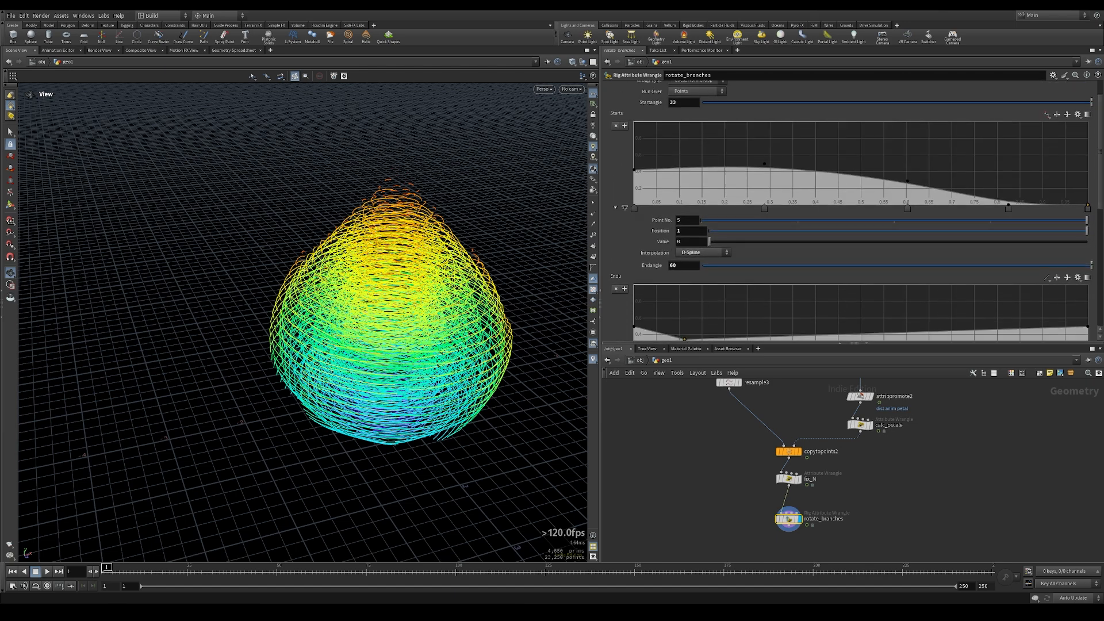
{"action": "left_click_drag", "start_coordinate": [338, 569], "coordinate": [990, 568]}
{"action": "left_click_drag", "start_coordinate": [337, 230], "coordinate": [373, 223]}
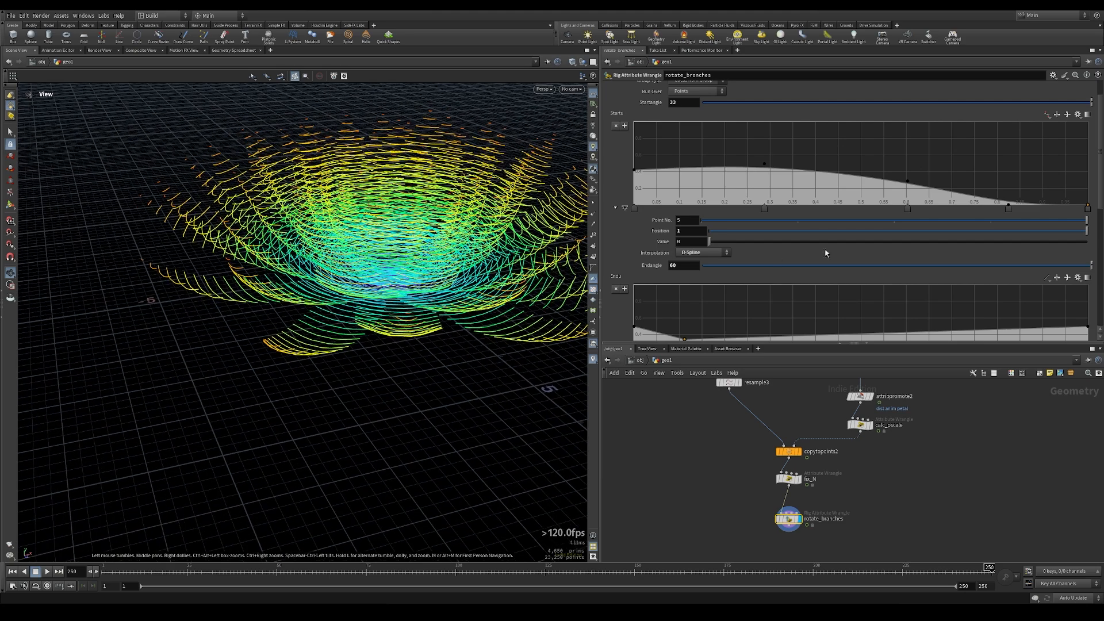
{"action": "scroll", "coordinate": [697, 253], "scroll_direction": "down", "scroll_amount": 4}
{"action": "key", "text": "ctrl+z"}
{"action": "left_click", "coordinate": [678, 196]}
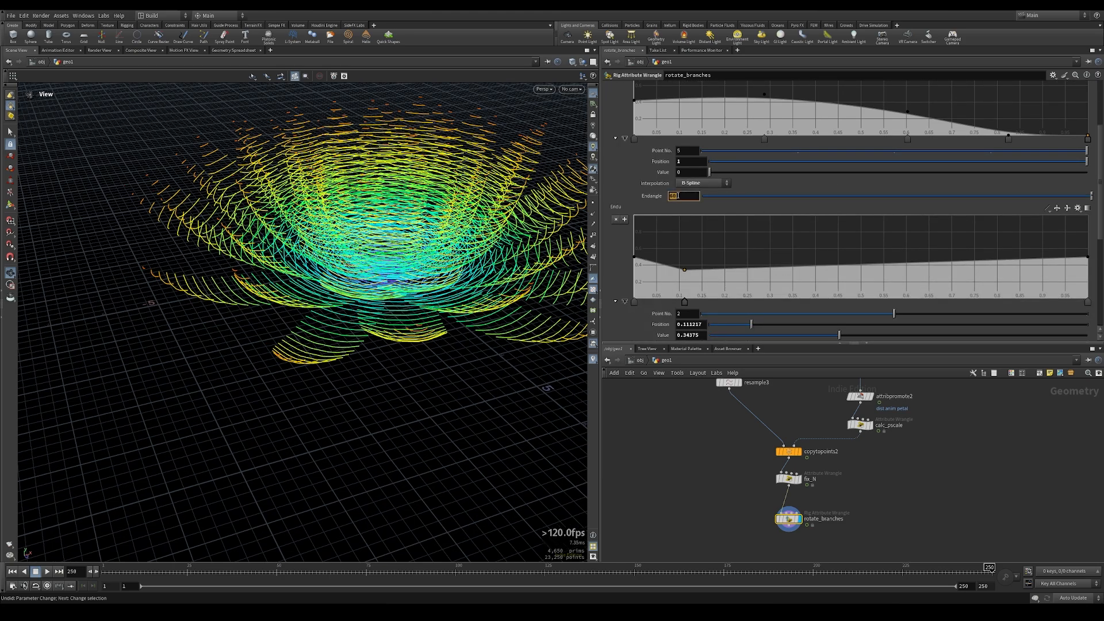
{"action": "type", "text": "36"}
{"action": "key", "text": "Return"}
{"action": "left_click_drag", "start_coordinate": [350, 276], "coordinate": [383, 271]}
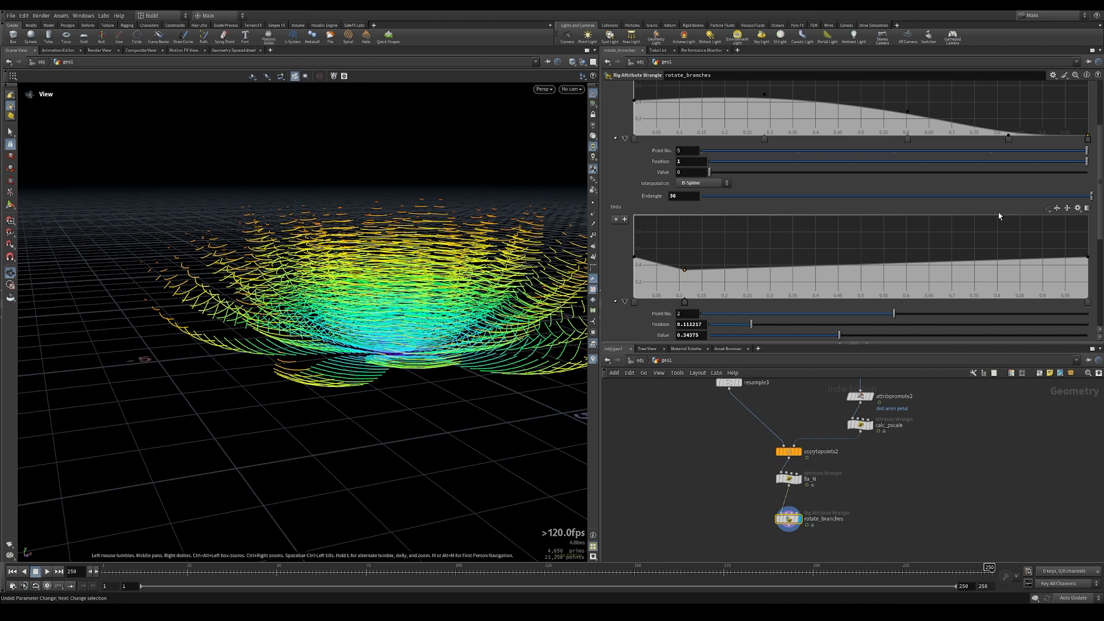
Reshape the endU ramp into a B-spline curve falling off toward position 1, and scrub back to frame 1 to check the bloom
{"action": "left_click", "coordinate": [1047, 209]}
{"action": "left_click", "coordinate": [1057, 261]}
{"action": "left_click", "coordinate": [633, 258]}
{"action": "left_click_drag", "start_coordinate": [633, 261], "coordinate": [761, 256]}
{"action": "left_click_drag", "start_coordinate": [895, 258], "coordinate": [882, 274]}
{"action": "left_click_drag", "start_coordinate": [1087, 257], "coordinate": [1095, 301]}
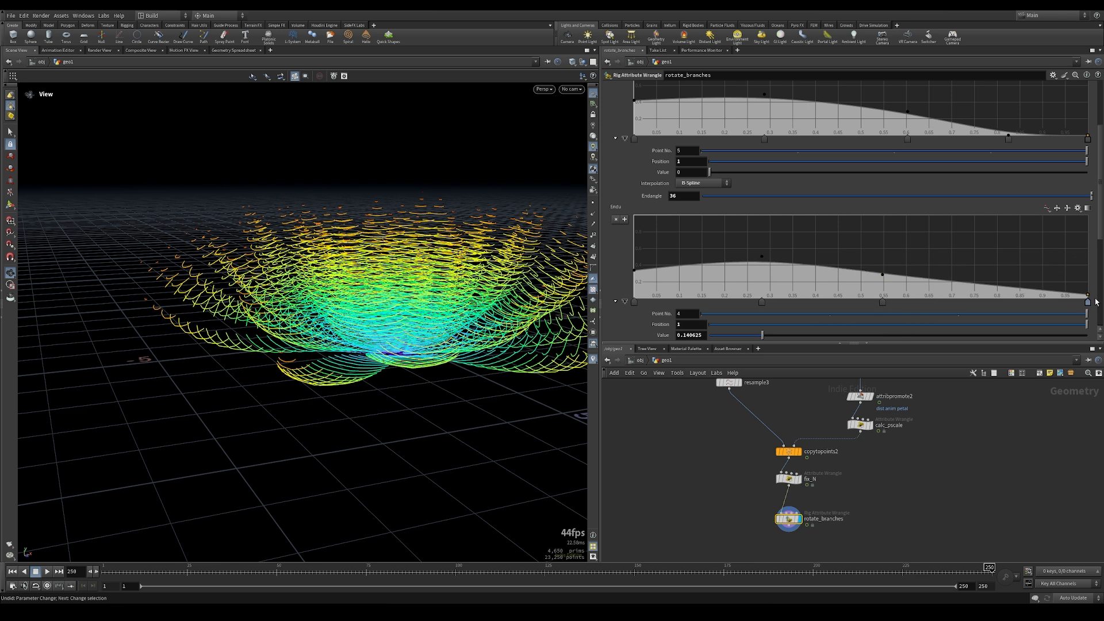
{"action": "left_click_drag", "start_coordinate": [995, 294], "coordinate": [999, 277]}
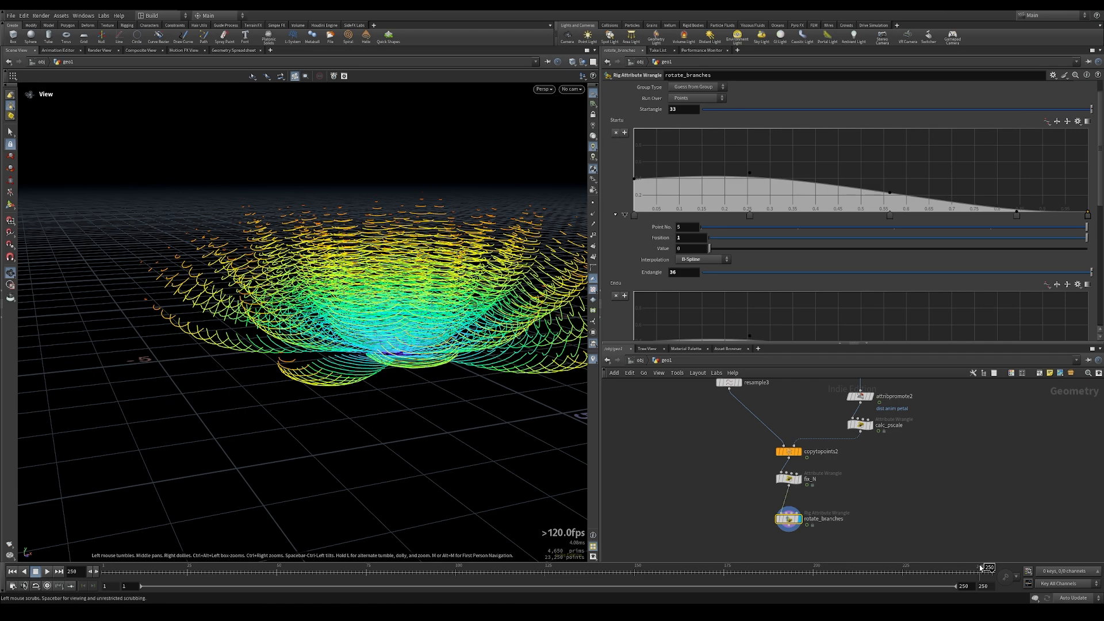
{"action": "left_click_drag", "start_coordinate": [981, 572], "coordinate": [358, 586]}
{"action": "scroll", "coordinate": [339, 368], "scroll_direction": "down", "scroll_amount": 3}
{"action": "left_click_drag", "start_coordinate": [339, 357], "coordinate": [324, 427]}
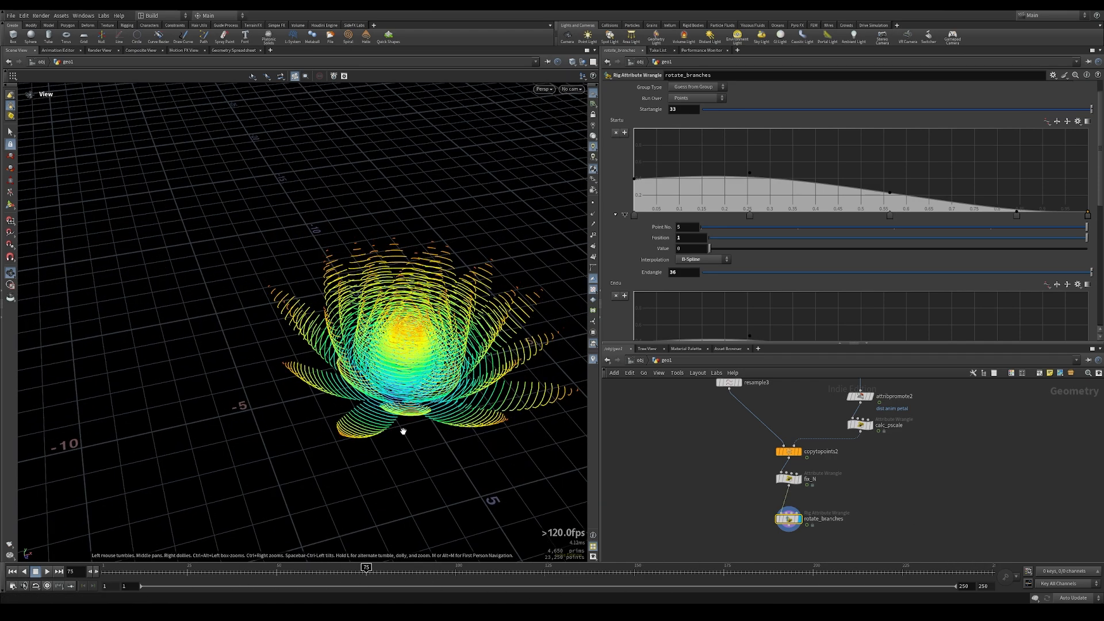
{"action": "left_click_drag", "start_coordinate": [365, 569], "coordinate": [85, 561]}
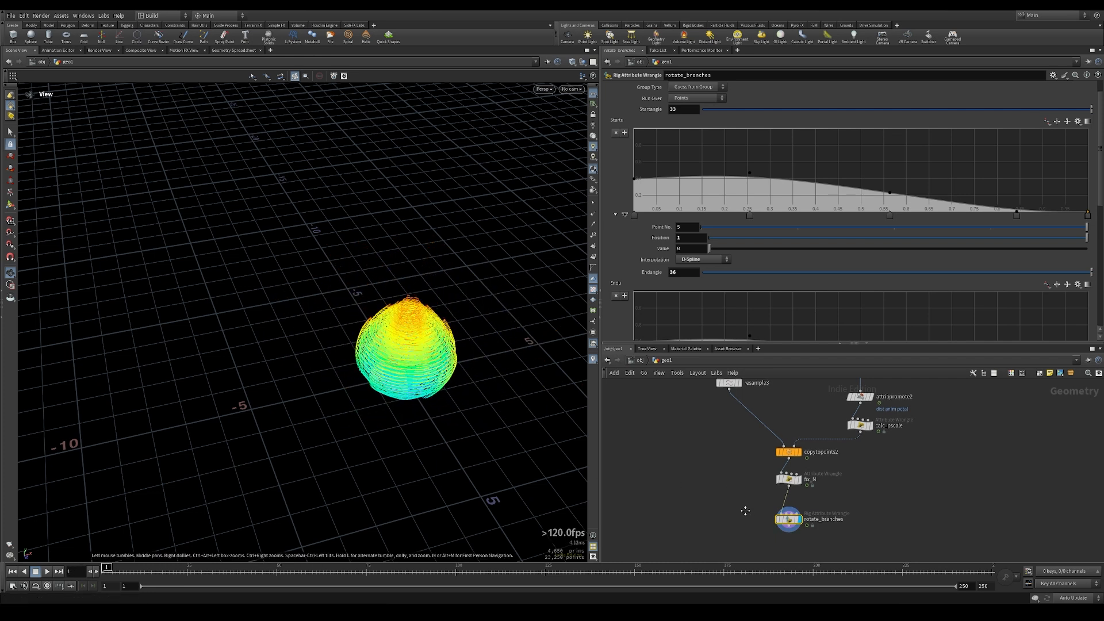
Add a Split node below rotate_branches, wire it in and set its group to SX
{"action": "middle_click_drag", "start_coordinate": [744, 510], "coordinate": [751, 457]}
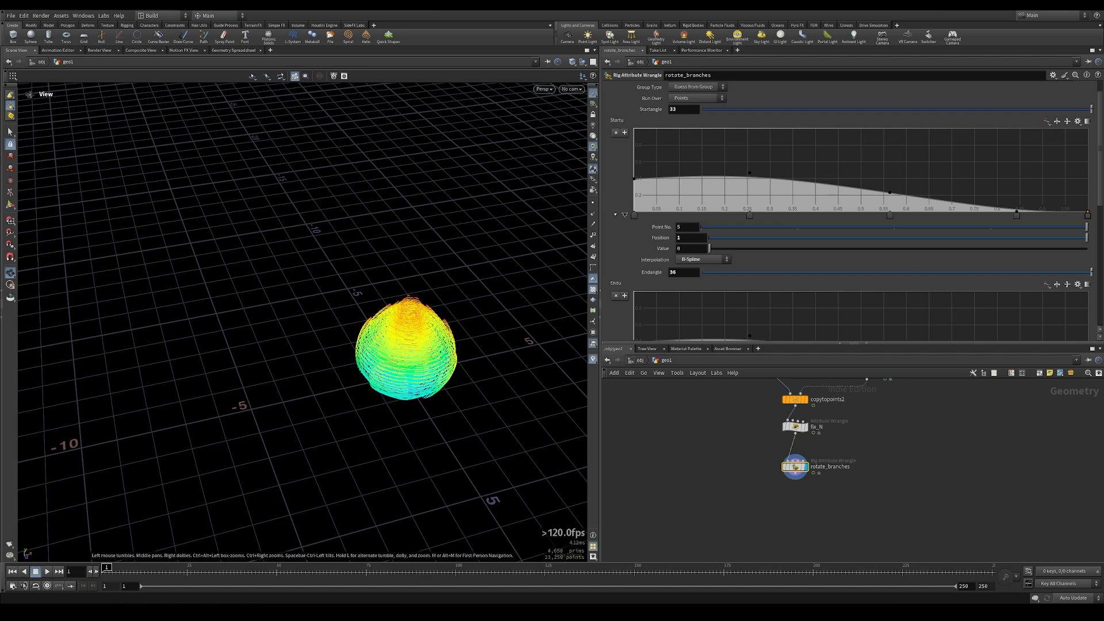
{"action": "key", "text": "Tab"}
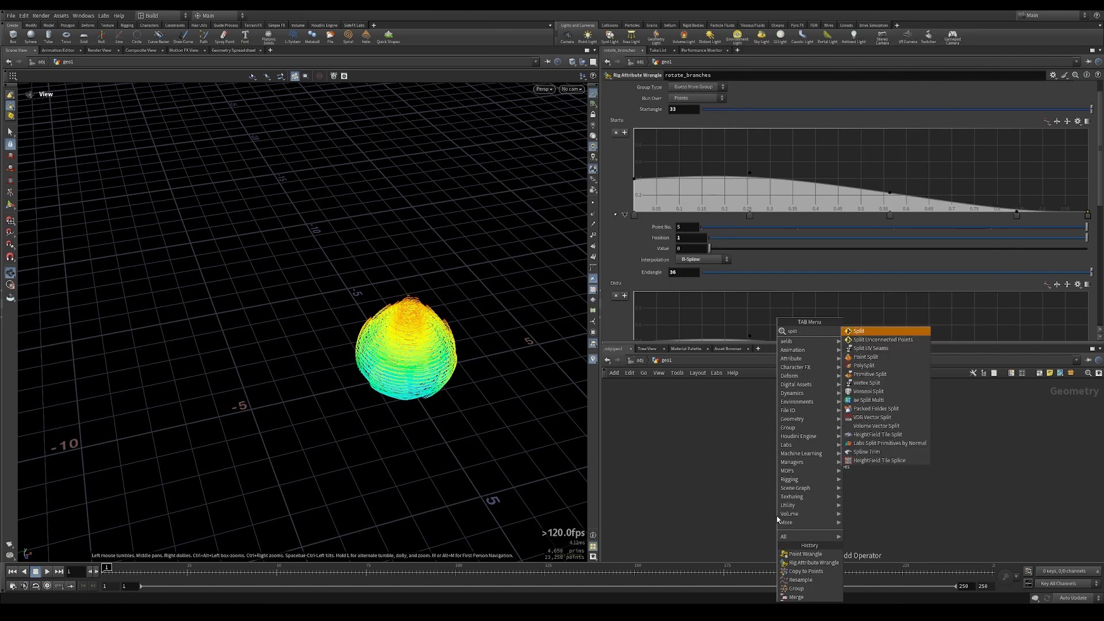
{"action": "left_click", "coordinate": [885, 365]}
{"action": "left_click", "coordinate": [795, 515]}
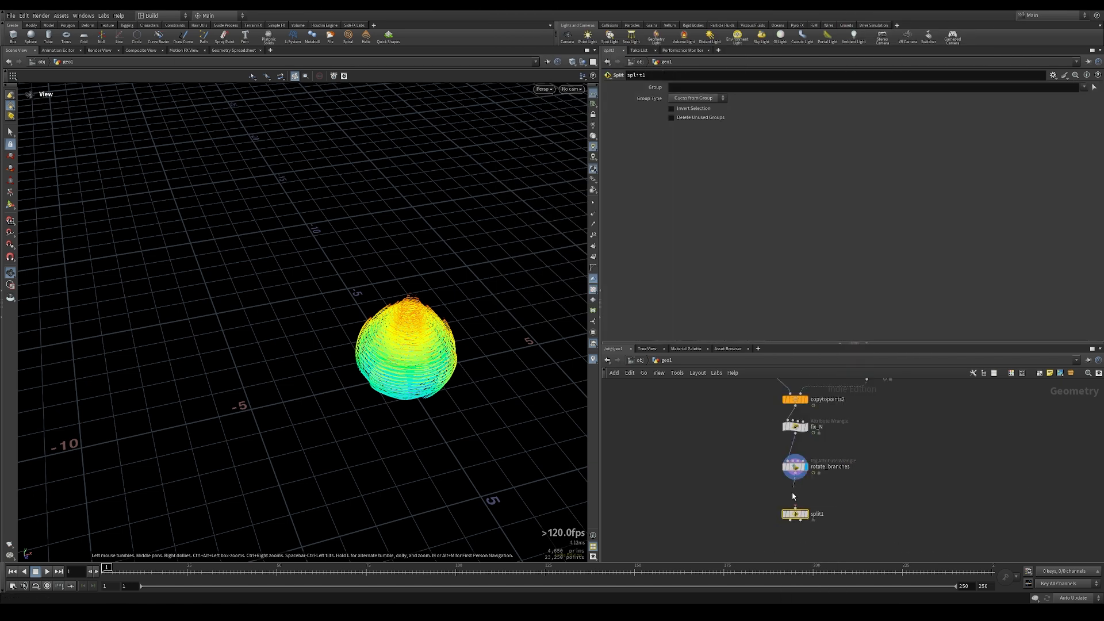
{"action": "left_click", "coordinate": [747, 87]}
{"action": "type", "text": "SX"}
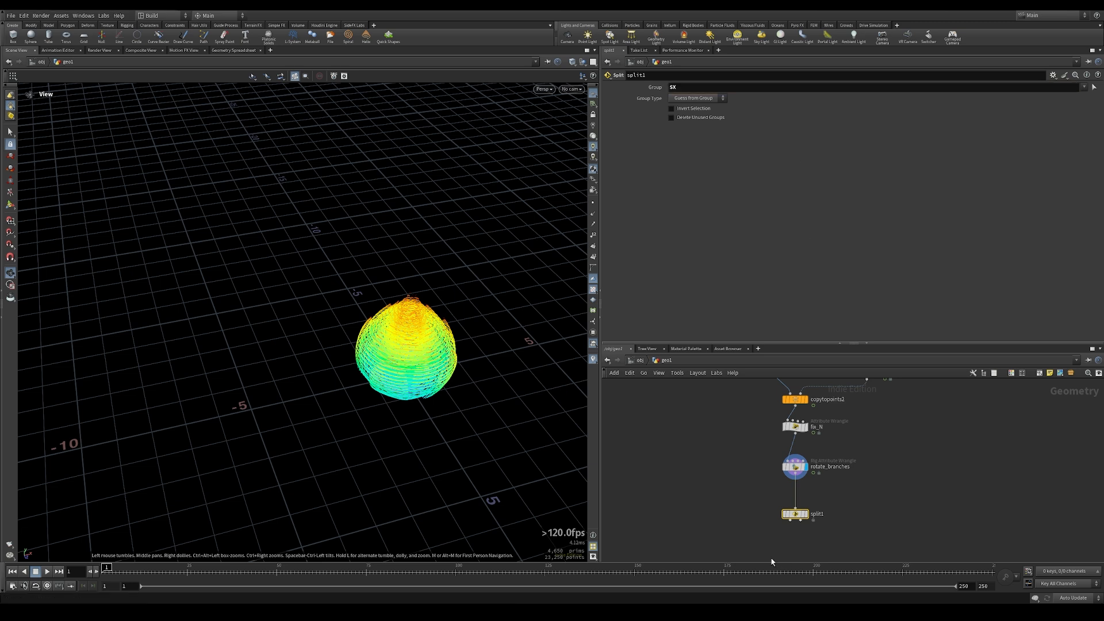
{"action": "left_click_drag", "start_coordinate": [795, 514], "coordinate": [799, 491]}
Add a Skin node, connect it to split1's first output and display it
{"action": "key", "text": "Tab"}
{"action": "type", "text": "skin"}
{"action": "key", "text": "Return"}
{"action": "middle_click_drag", "start_coordinate": [744, 533], "coordinate": [747, 502]}
{"action": "left_click", "coordinate": [745, 491]}
{"action": "scroll", "coordinate": [792, 486], "scroll_direction": "up", "scroll_amount": 3}
{"action": "left_click_drag", "start_coordinate": [797, 454], "coordinate": [700, 482]}
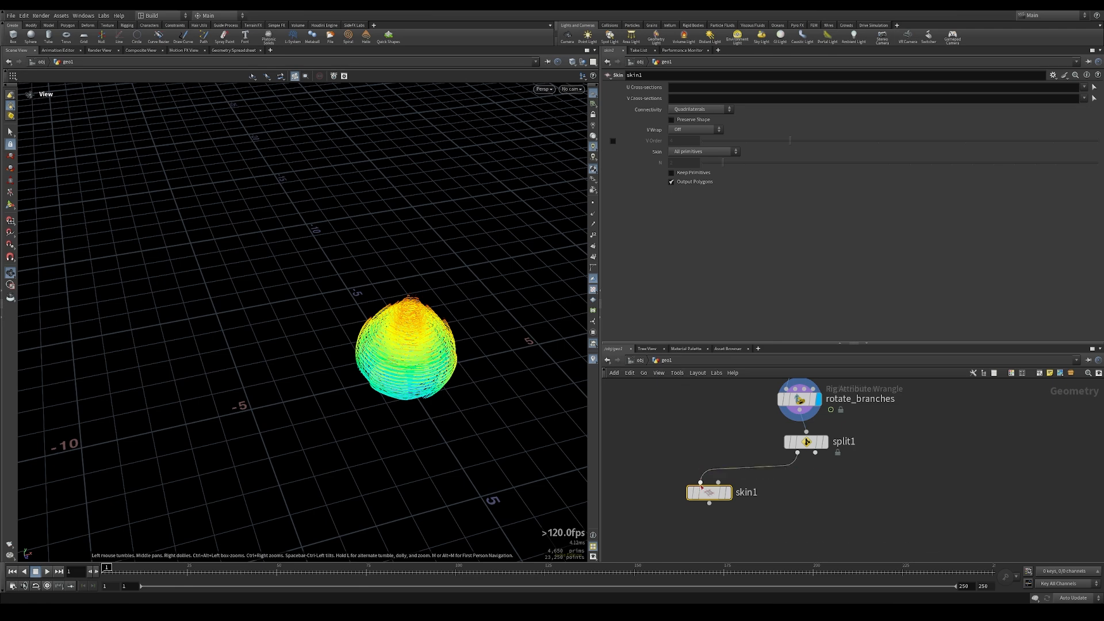
{"action": "left_click", "coordinate": [725, 492]}
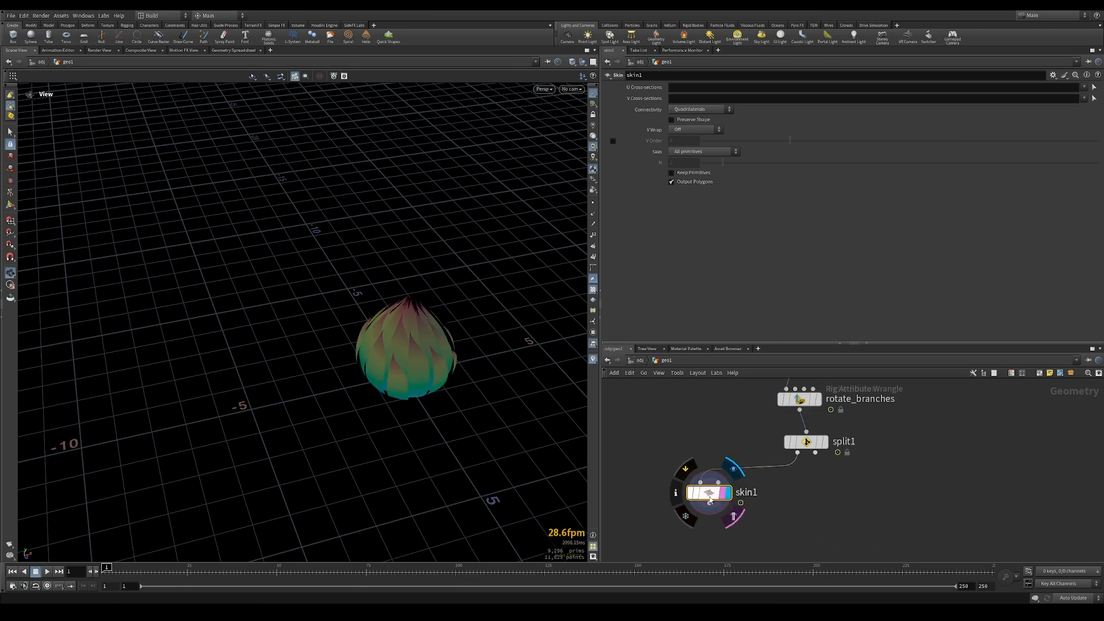
Turn off the attribute visualizers and inspect the skinned petals in wireframe at frame 199
{"action": "left_click_drag", "start_coordinate": [426, 425], "coordinate": [352, 367]}
{"action": "right_click_drag", "start_coordinate": [352, 366], "coordinate": [448, 340]}
{"action": "key", "text": "w"}
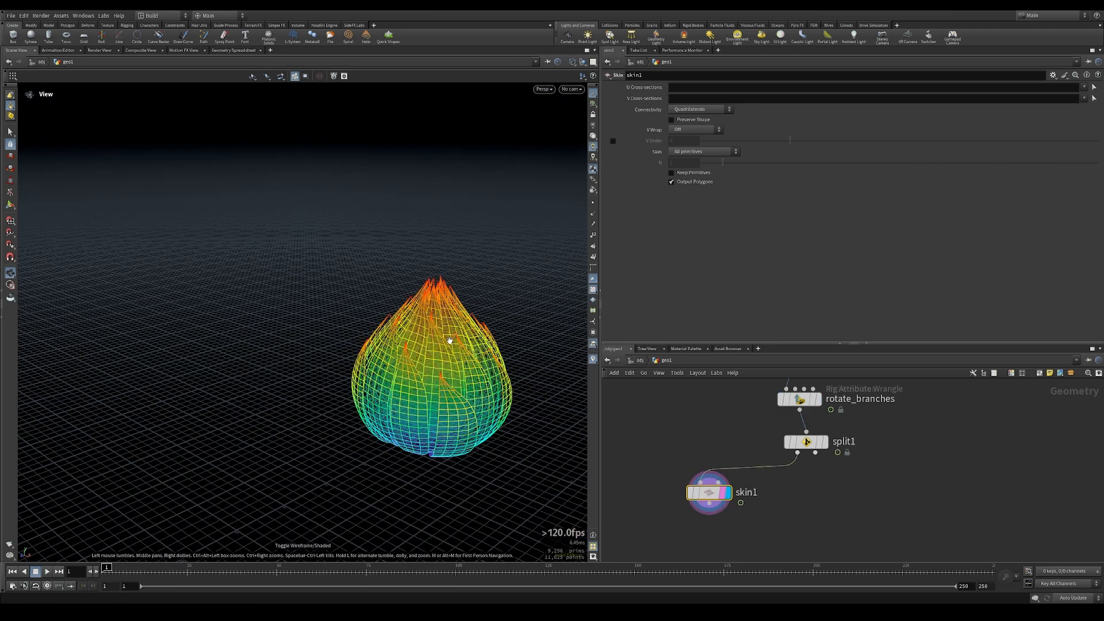
{"action": "left_click_drag", "start_coordinate": [446, 331], "coordinate": [468, 374]}
{"action": "right_click_drag", "start_coordinate": [468, 374], "coordinate": [495, 342]}
{"action": "left_click", "coordinate": [592, 359]}
{"action": "left_click_drag", "start_coordinate": [476, 329], "coordinate": [407, 375]}
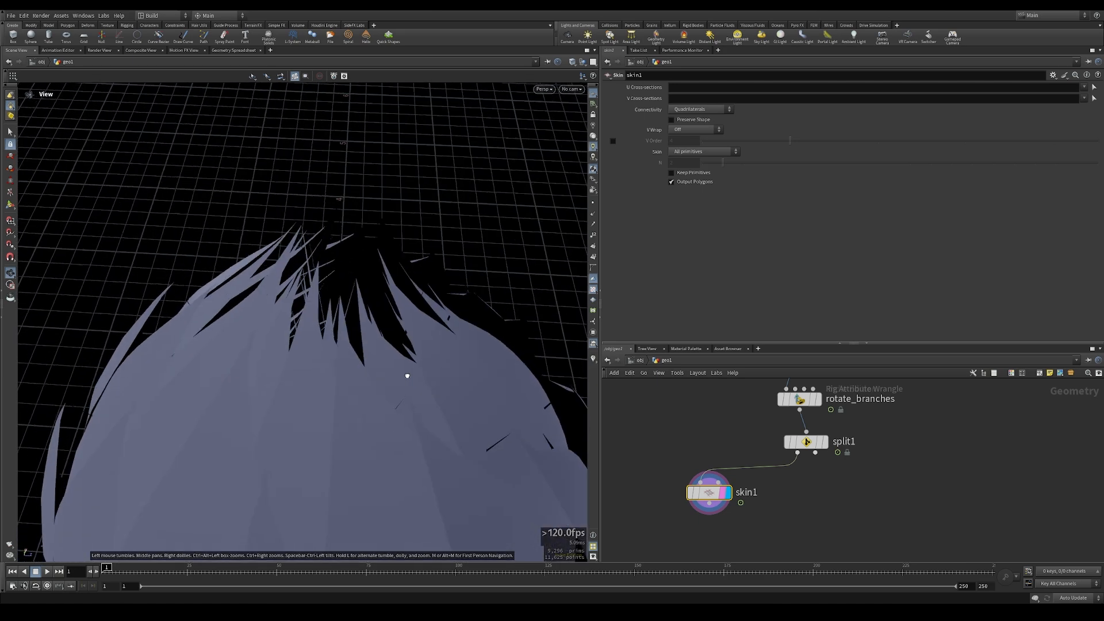
{"action": "left_click_drag", "start_coordinate": [247, 572], "coordinate": [808, 582]}
{"action": "right_click_drag", "start_coordinate": [298, 379], "coordinate": [123, 381]}
{"action": "mouse_move", "coordinate": [123, 382]}
{"action": "left_mouse_down"}
{"action": "mouse_move", "coordinate": [172, 351]}
{"action": "mouse_move", "coordinate": [218, 414]}
{"action": "mouse_move", "coordinate": [228, 355]}
{"action": "mouse_move", "coordinate": [241, 380]}
{"action": "left_mouse_up"}
{"action": "key", "text": "w"}
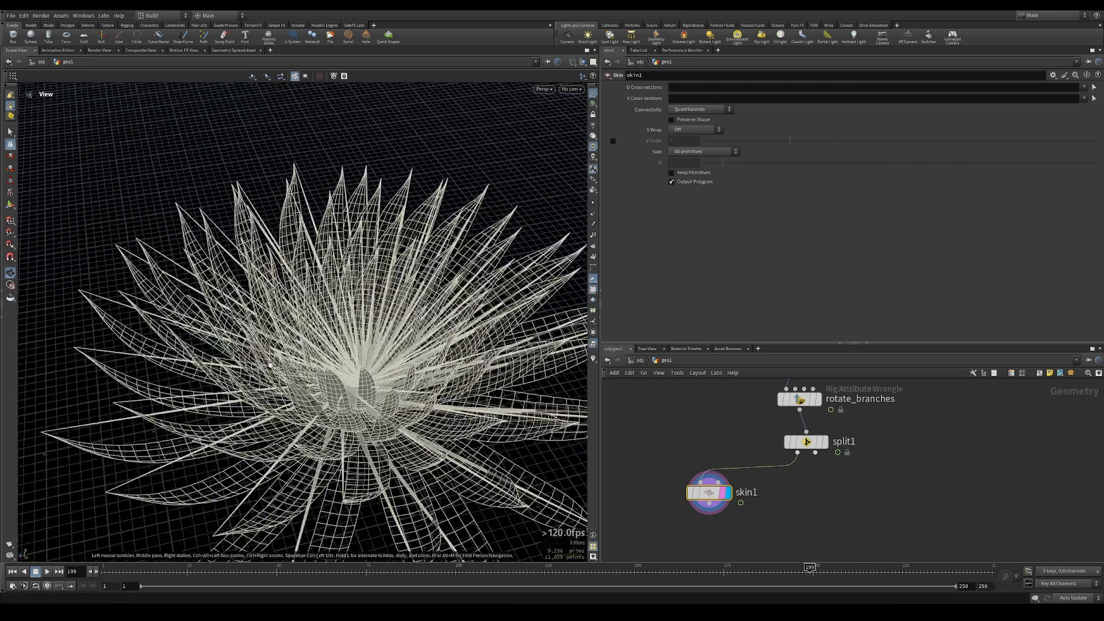
Set skin1 to skin Groups of N primitives with N at 25, and return to shaded display
{"action": "left_click", "coordinate": [703, 152]}
{"action": "left_click", "coordinate": [702, 171]}
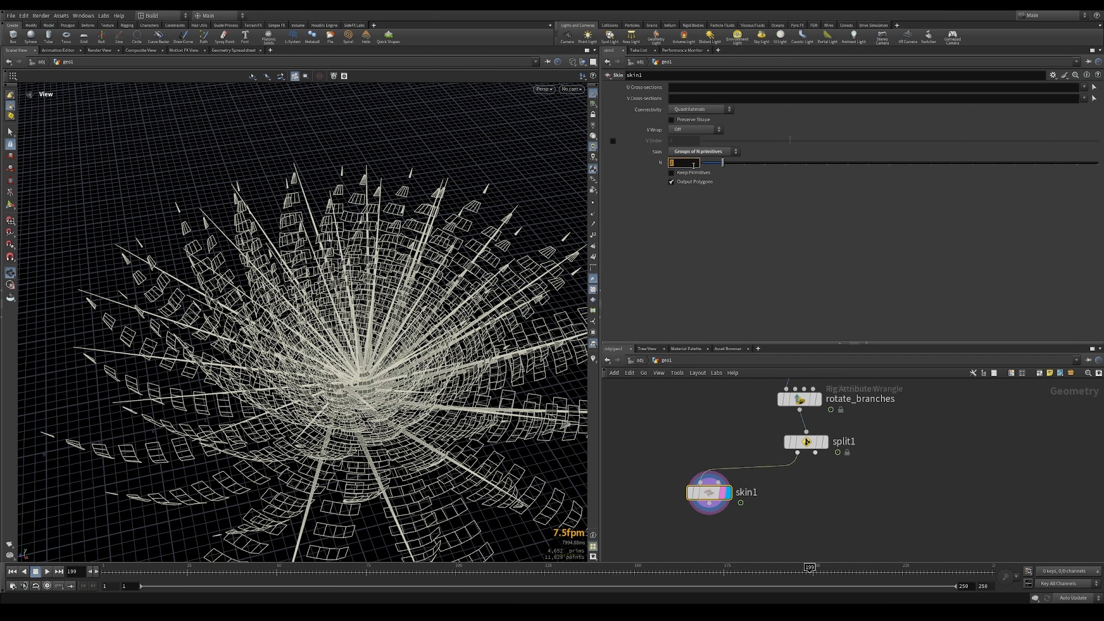
{"action": "key", "text": "Return"}
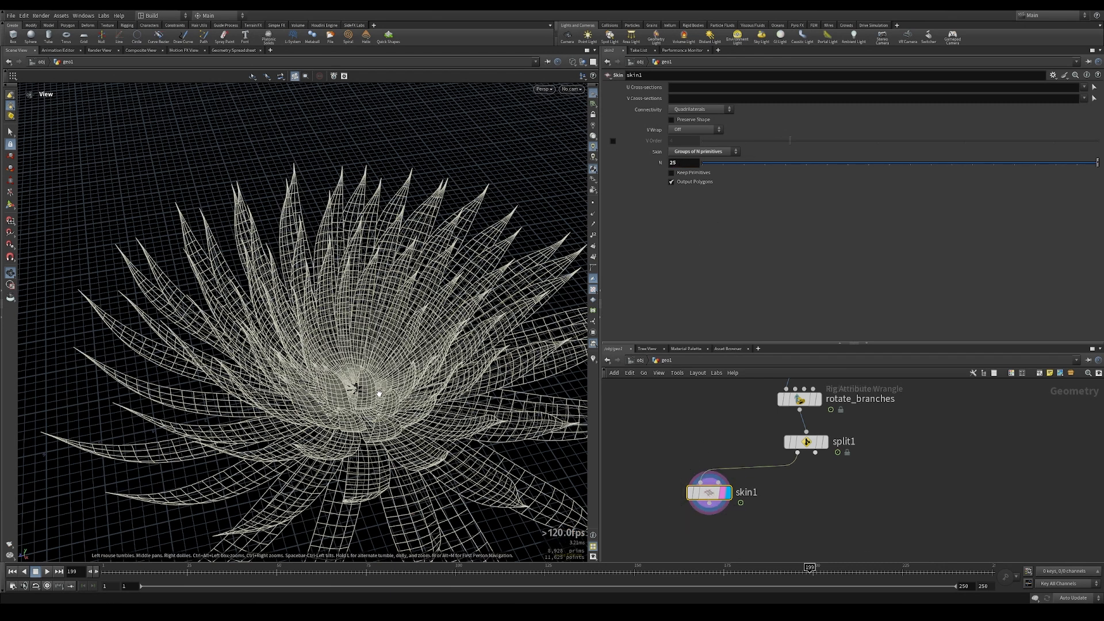
{"action": "key", "text": "w"}
{"action": "left_click_drag", "start_coordinate": [392, 366], "coordinate": [441, 316]}
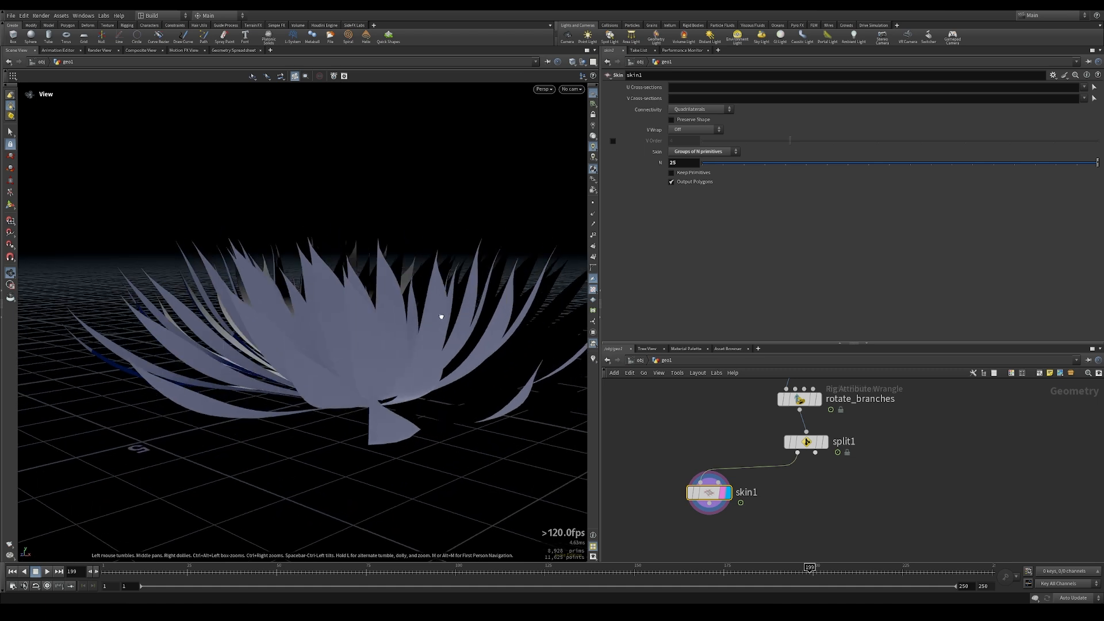
Add a Reverse node below skin1
{"action": "key", "text": "Tab"}
{"action": "type", "text": "rever"}
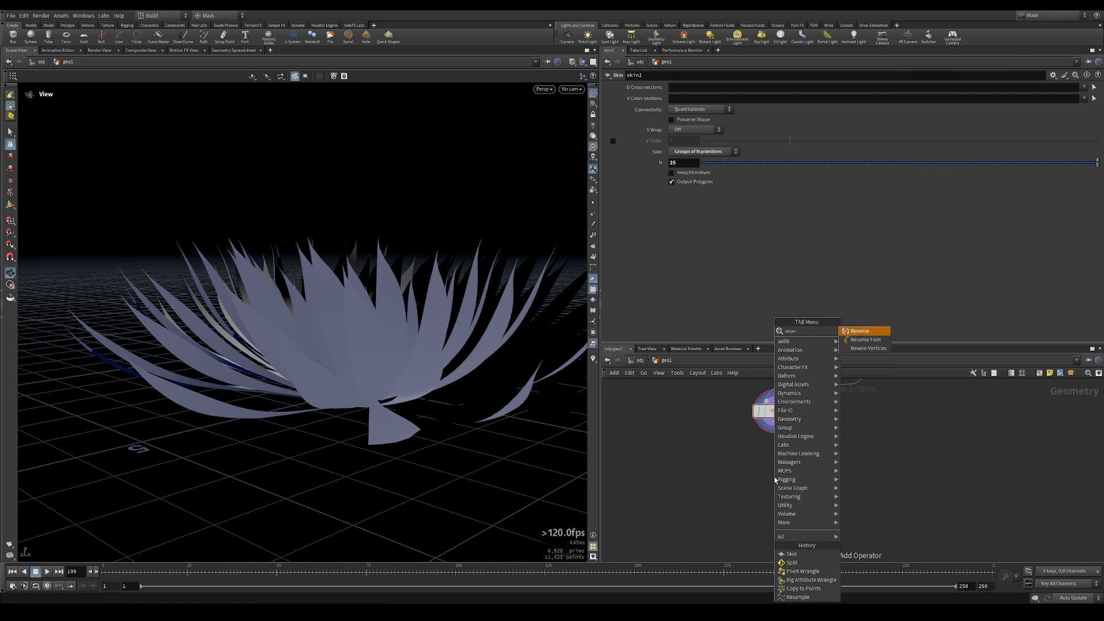
{"action": "left_click", "coordinate": [863, 332]}
{"action": "left_click", "coordinate": [775, 459]}
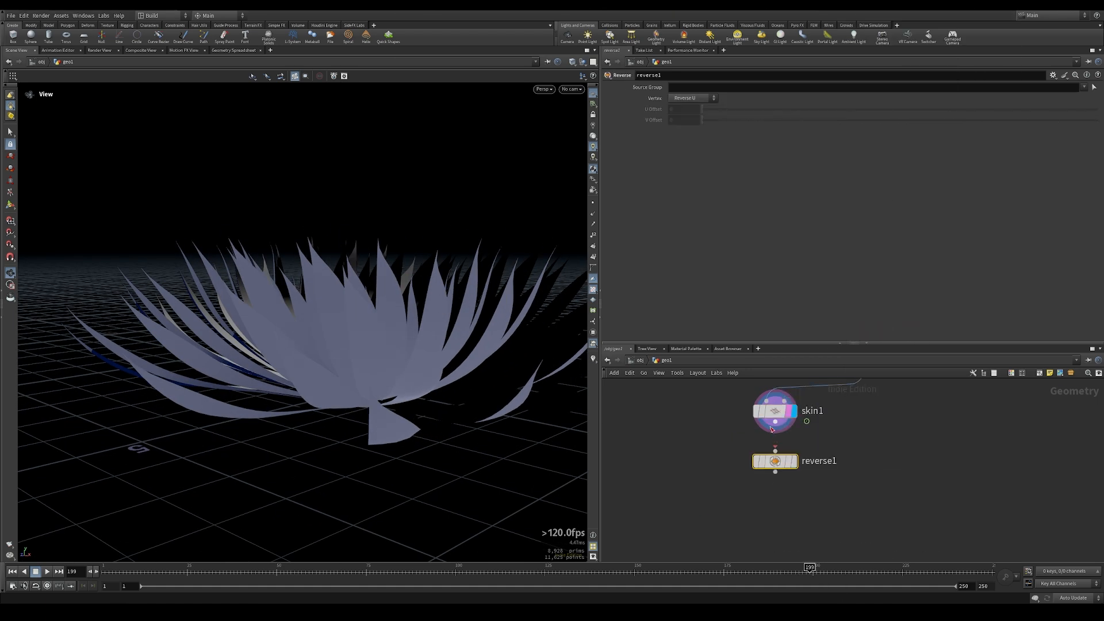
Wire a Normal node below reverse1, display it and check the shading from above
{"action": "key", "text": "Tab"}
{"action": "type", "text": "norm"}
{"action": "key", "text": "Return"}
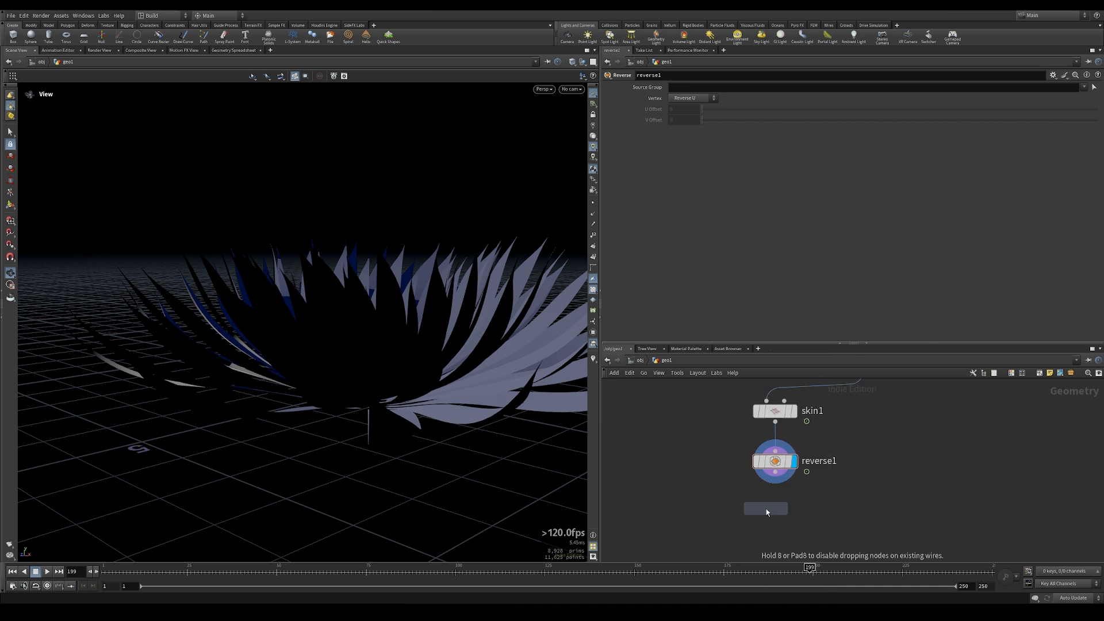
{"action": "left_click", "coordinate": [774, 513]}
{"action": "left_click", "coordinate": [794, 509]}
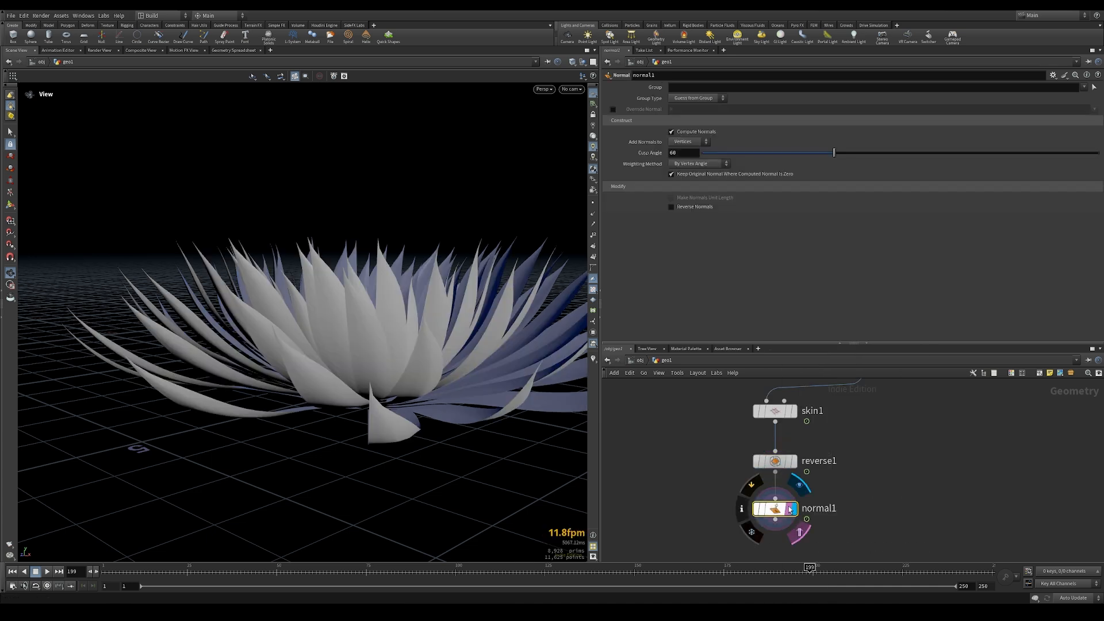
{"action": "left_click_drag", "start_coordinate": [406, 316], "coordinate": [298, 432]}
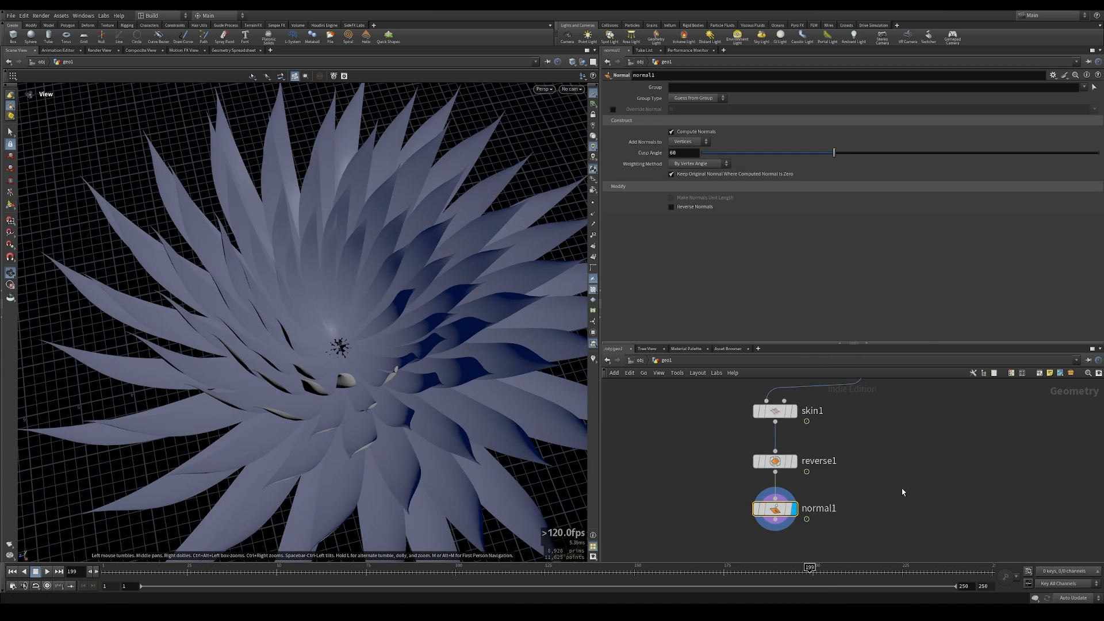
Duplicate the skin and normal branch without the Reverse node and connect the copy to split1's second output
{"action": "scroll", "coordinate": [813, 511], "scroll_direction": "down", "scroll_amount": 3}
{"action": "left_click_drag", "start_coordinate": [690, 462], "coordinate": [752, 555]}
{"action": "key", "text": "l"}
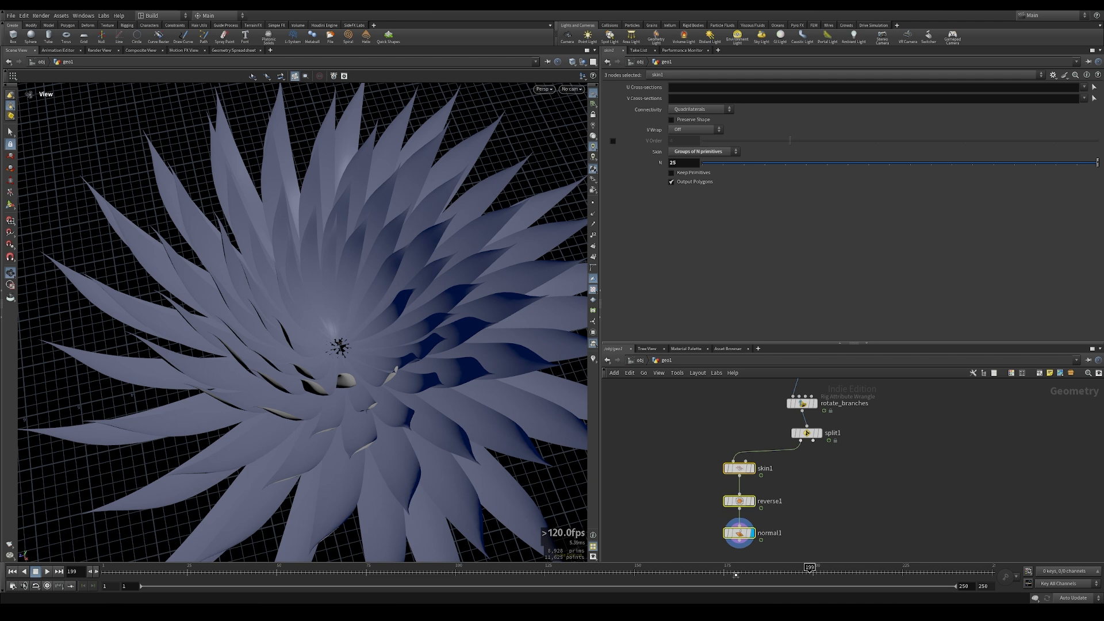
{"action": "left_click_drag", "start_coordinate": [790, 477], "coordinate": [945, 486], "text": "alt"}
{"action": "scroll", "coordinate": [885, 460], "scroll_direction": "up", "scroll_amount": 1}
{"action": "key", "text": "Delete"}
{"action": "middle_click_drag", "start_coordinate": [794, 434], "coordinate": [807, 448]}
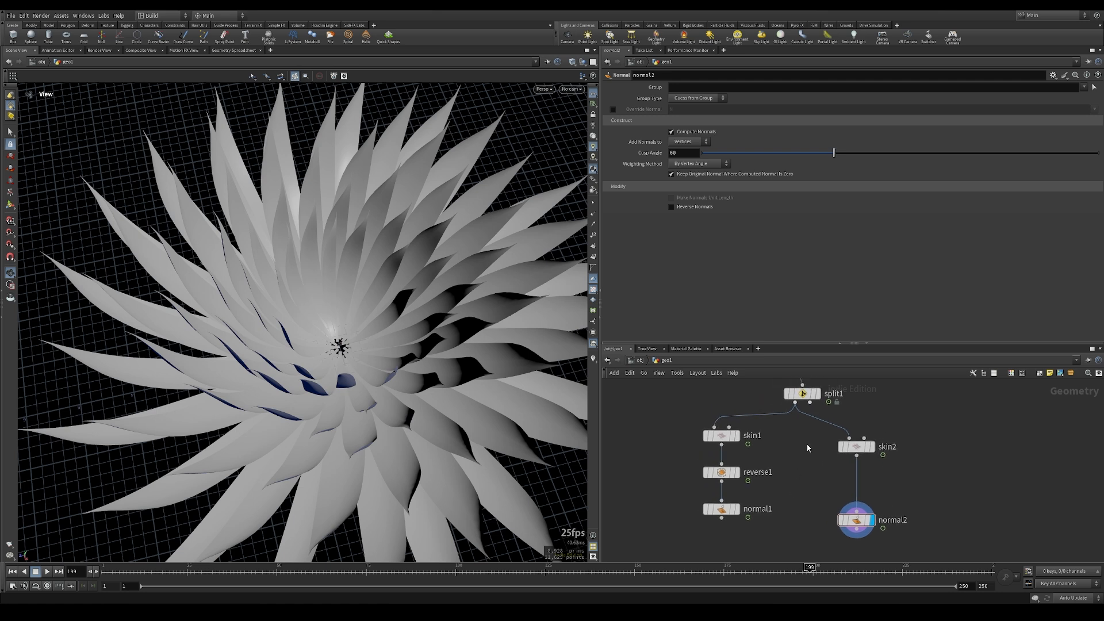
{"action": "scroll", "coordinate": [817, 410], "scroll_direction": "down", "scroll_amount": 3}
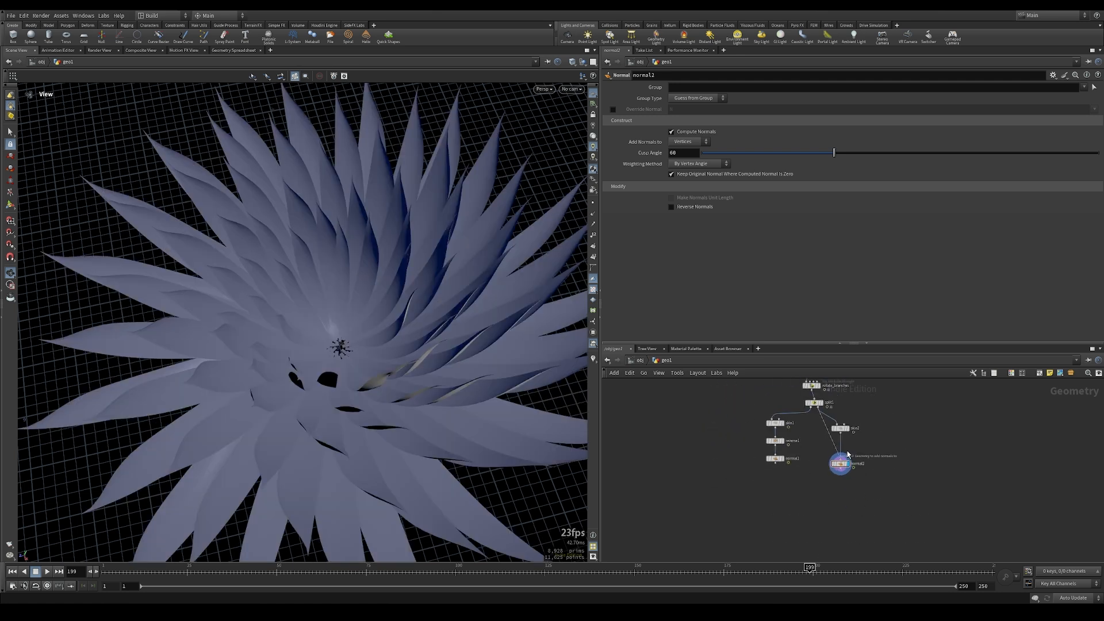
{"action": "mouse_move", "coordinate": [827, 450]}
{"action": "left_mouse_down"}
{"action": "mouse_move", "coordinate": [847, 468]}
{"action": "mouse_move", "coordinate": [842, 526]}
{"action": "mouse_move", "coordinate": [838, 444]}
{"action": "left_mouse_up"}
Add a Merge node joining normal1 and normal2, display it and check the full flower at earlier frames
{"action": "left_click_drag", "start_coordinate": [754, 414], "coordinate": [786, 460]}
{"action": "left_click", "coordinate": [825, 490]}
{"action": "scroll", "coordinate": [824, 489], "scroll_direction": "up", "scroll_amount": 3}
{"action": "key", "text": "Tab"}
{"action": "type", "text": "mer"}
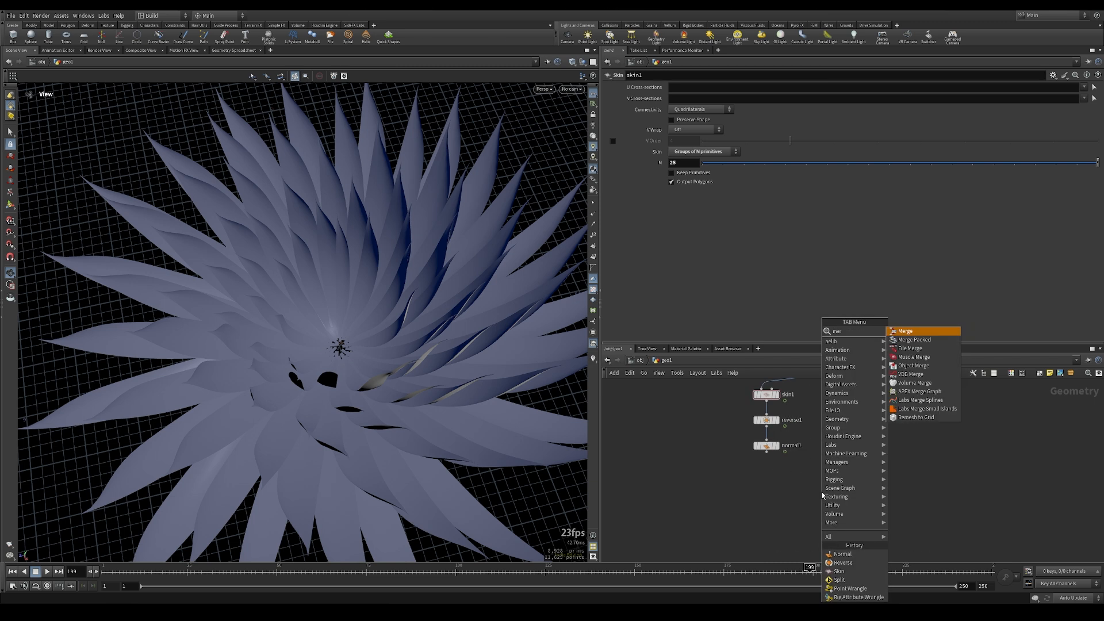
{"action": "key", "text": "Return"}
{"action": "left_click", "coordinate": [809, 485]}
{"action": "left_click_drag", "start_coordinate": [772, 452], "coordinate": [808, 475]}
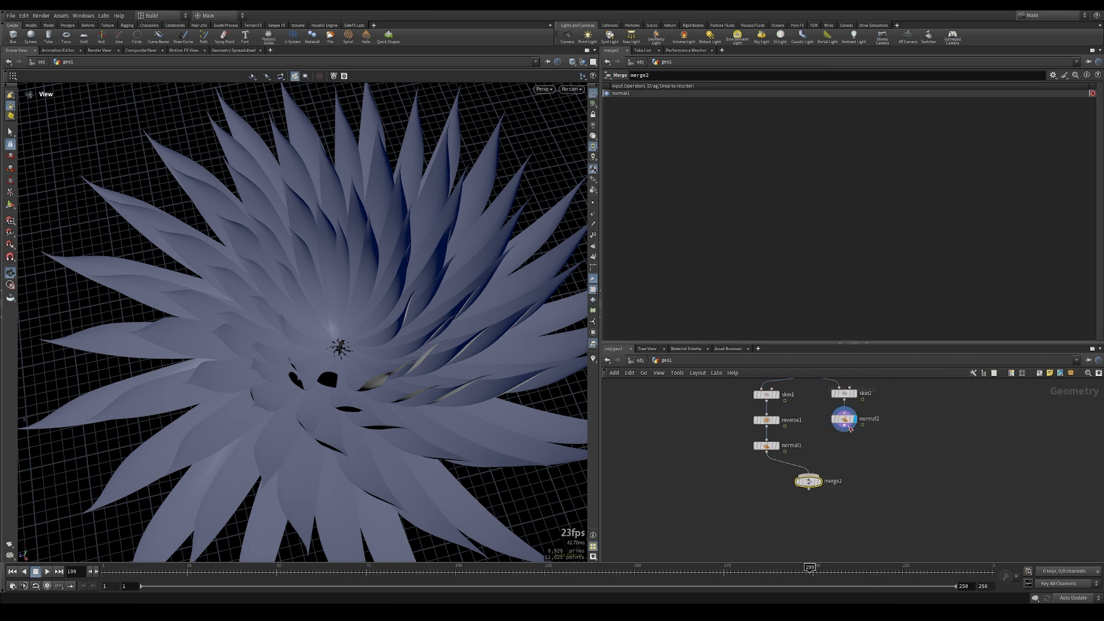
{"action": "left_click_drag", "start_coordinate": [843, 429], "coordinate": [807, 479]}
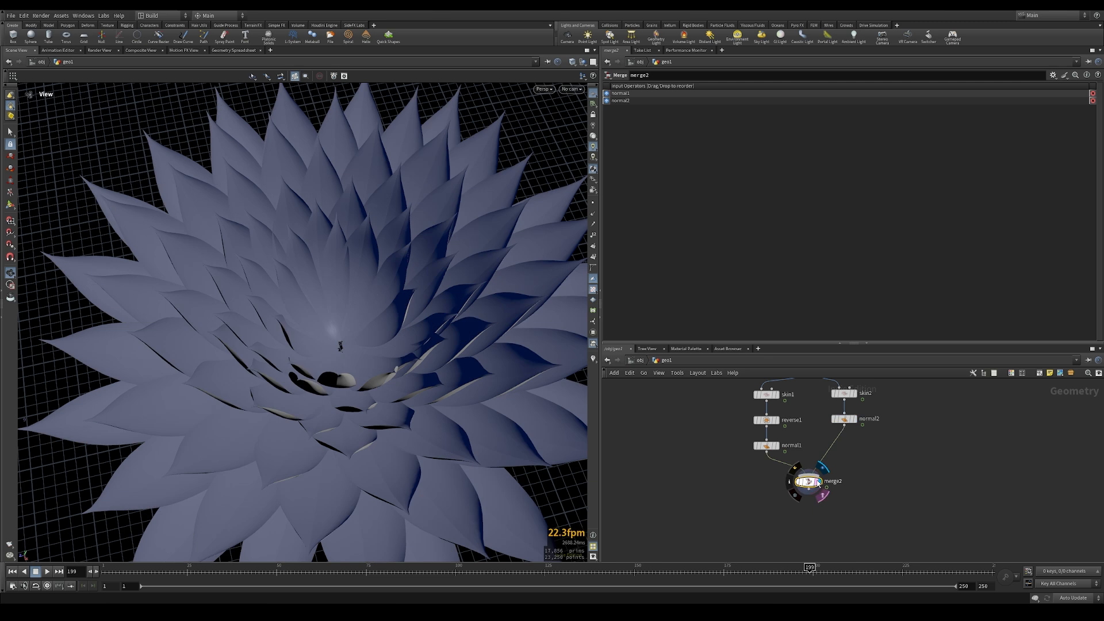
{"action": "left_click_drag", "start_coordinate": [368, 425], "coordinate": [320, 344]}
{"action": "left_click_drag", "start_coordinate": [381, 569], "coordinate": [330, 581]}
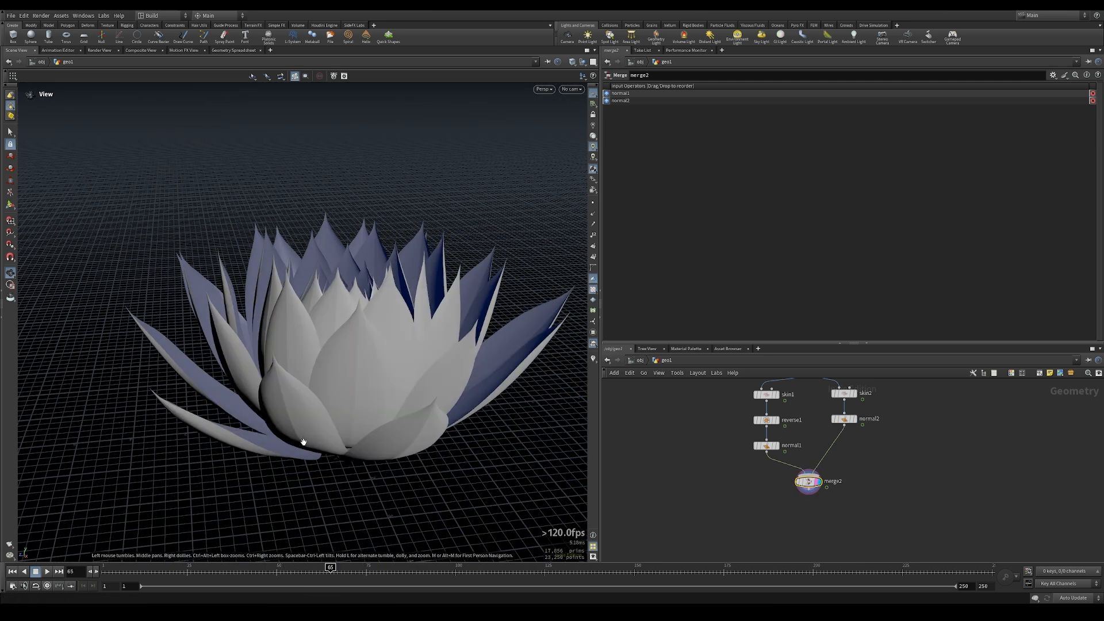
{"action": "left_click_drag", "start_coordinate": [303, 443], "coordinate": [310, 458]}
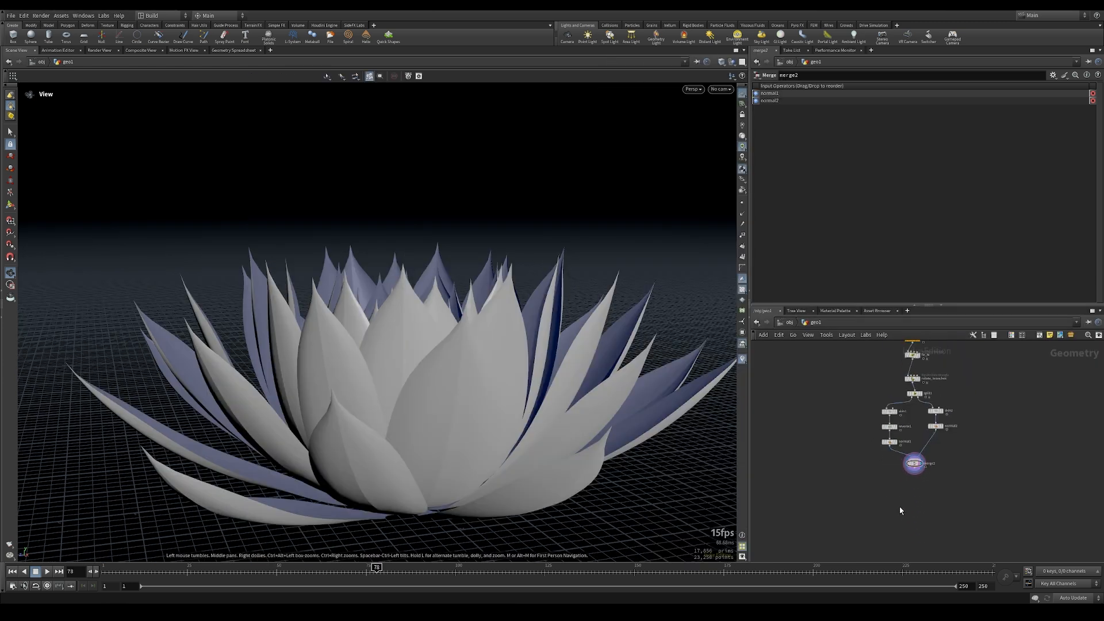
Move split1 and all nodes below it down to make room under rotate_branches
{"action": "scroll", "coordinate": [877, 520], "scroll_direction": "down", "scroll_amount": 1}
{"action": "middle_click_drag", "start_coordinate": [897, 479], "coordinate": [830, 421]}
{"action": "scroll", "coordinate": [845, 446], "scroll_direction": "up", "scroll_amount": 2}
{"action": "left_click_drag", "start_coordinate": [800, 374], "coordinate": [1005, 537]}
{"action": "scroll", "coordinate": [937, 451], "scroll_direction": "up", "scroll_amount": 2}
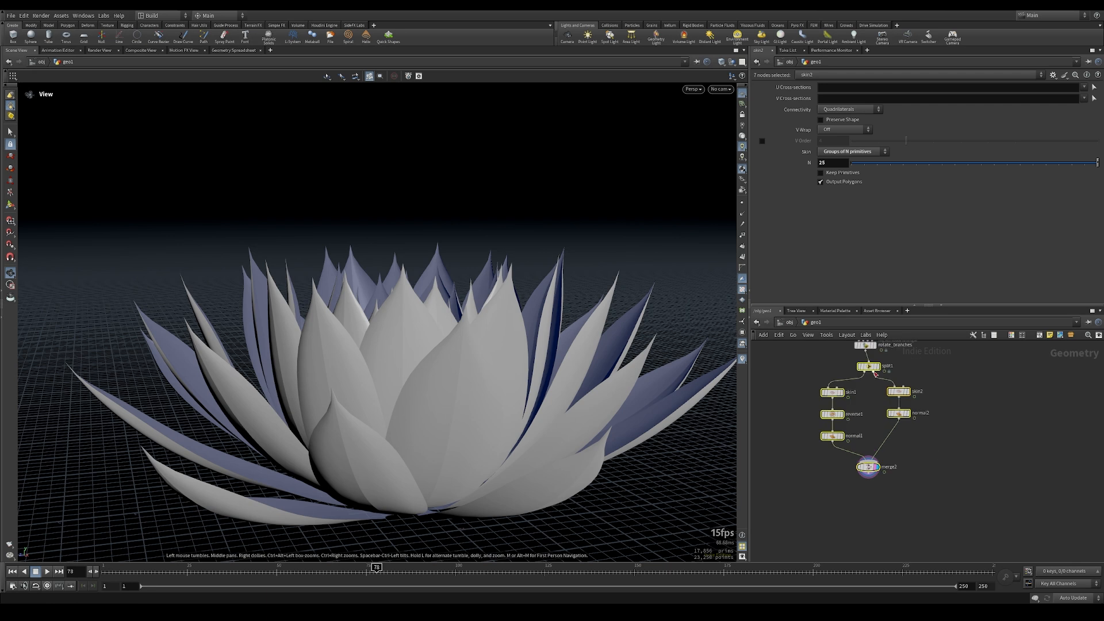
{"action": "middle_click_drag", "start_coordinate": [869, 370], "coordinate": [887, 448]}
{"action": "scroll", "coordinate": [886, 426], "scroll_direction": "up", "scroll_amount": 4}
{"action": "scroll", "coordinate": [926, 438], "scroll_direction": "down", "scroll_amount": 1}
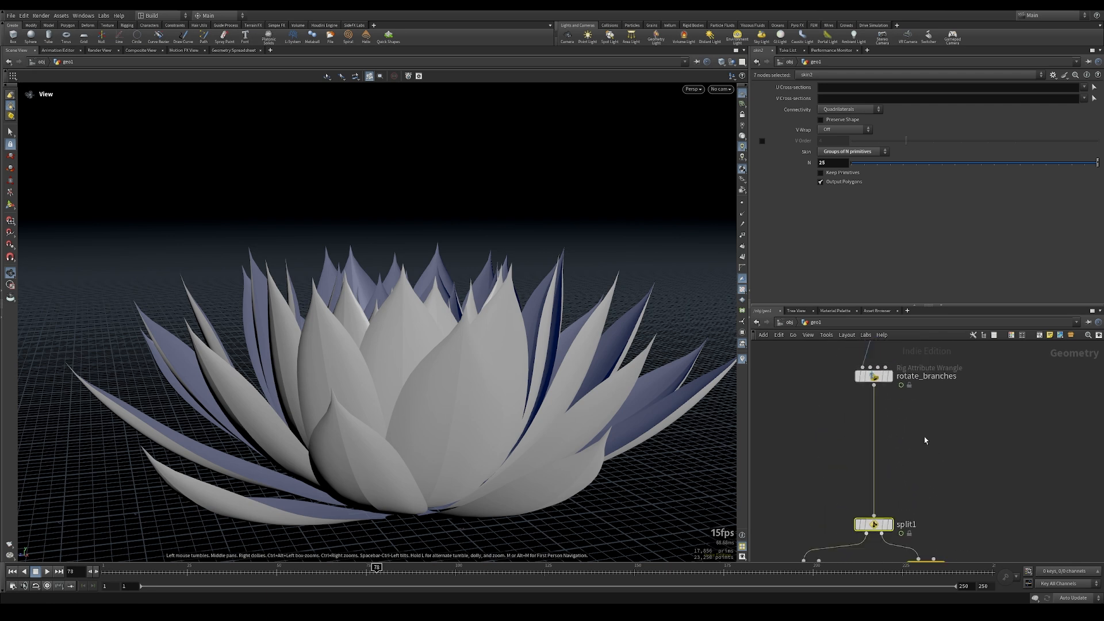
Insert a Twist node between rotate_branches and split1
{"action": "left_click", "coordinate": [937, 473]}
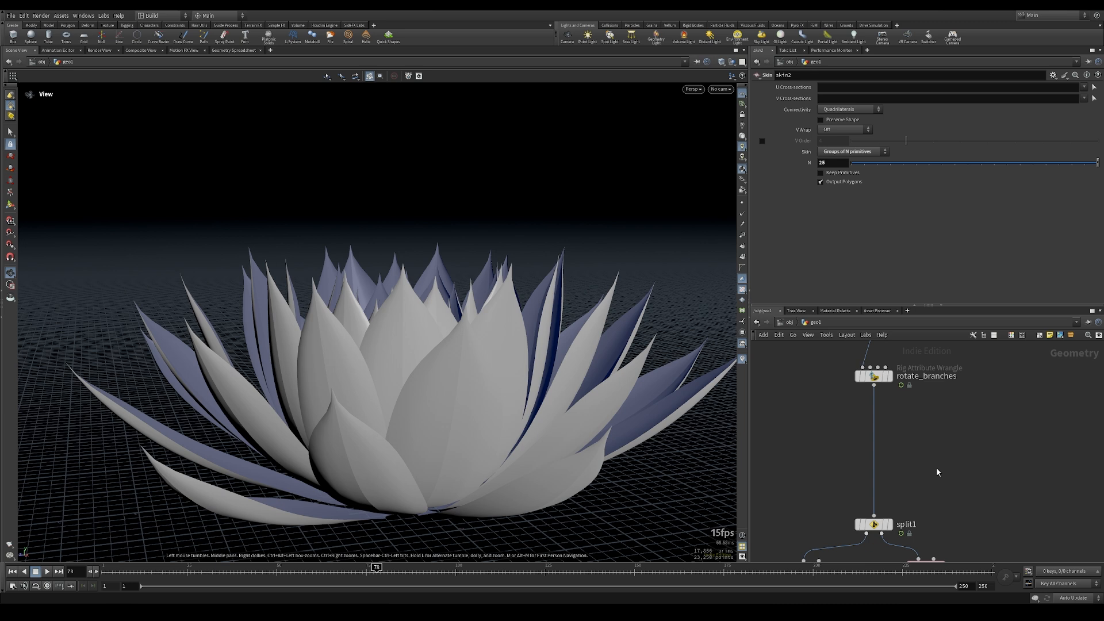
{"action": "key", "text": "Tab"}
{"action": "type", "text": "null"}
{"action": "key", "text": "Return"}
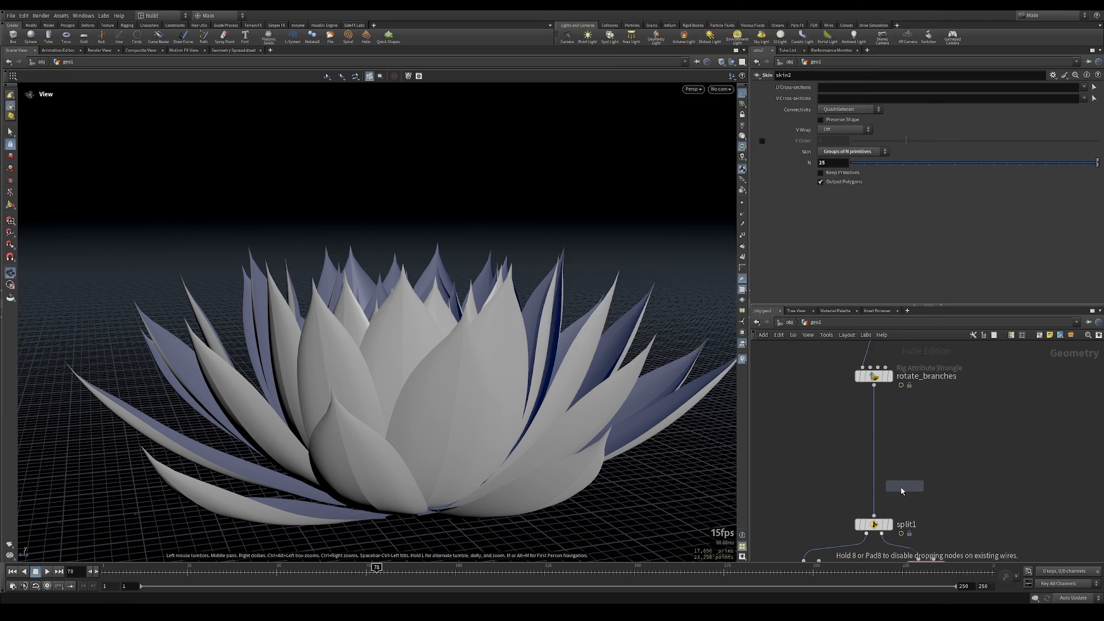
{"action": "left_click", "coordinate": [875, 494]}
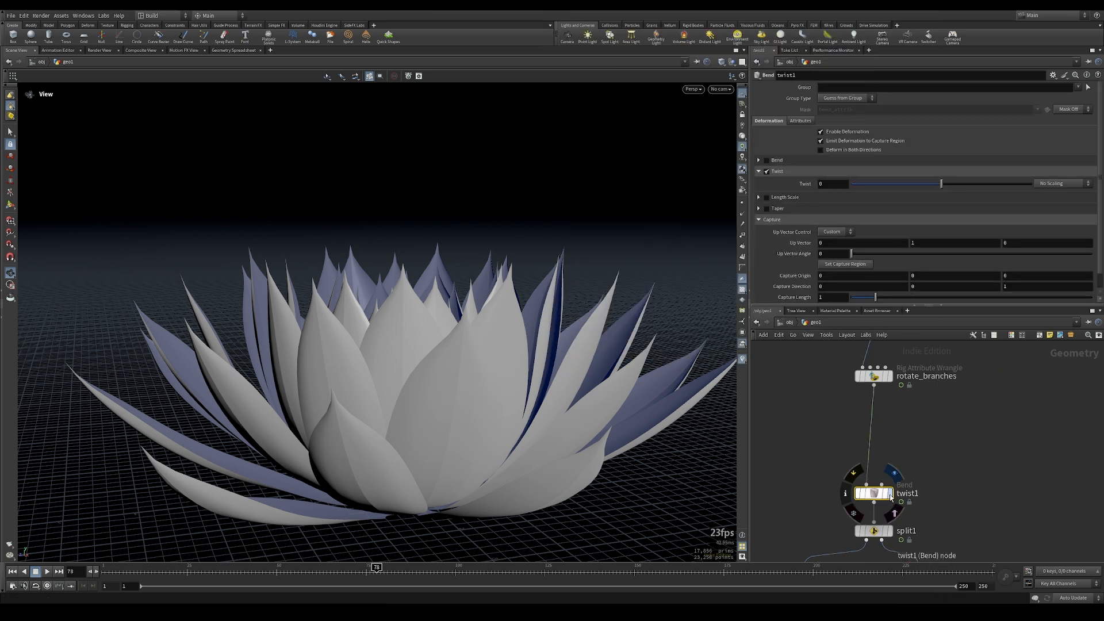
Display twist1 at frame 1 and set its Twist to 50
{"action": "left_click", "coordinate": [891, 498]}
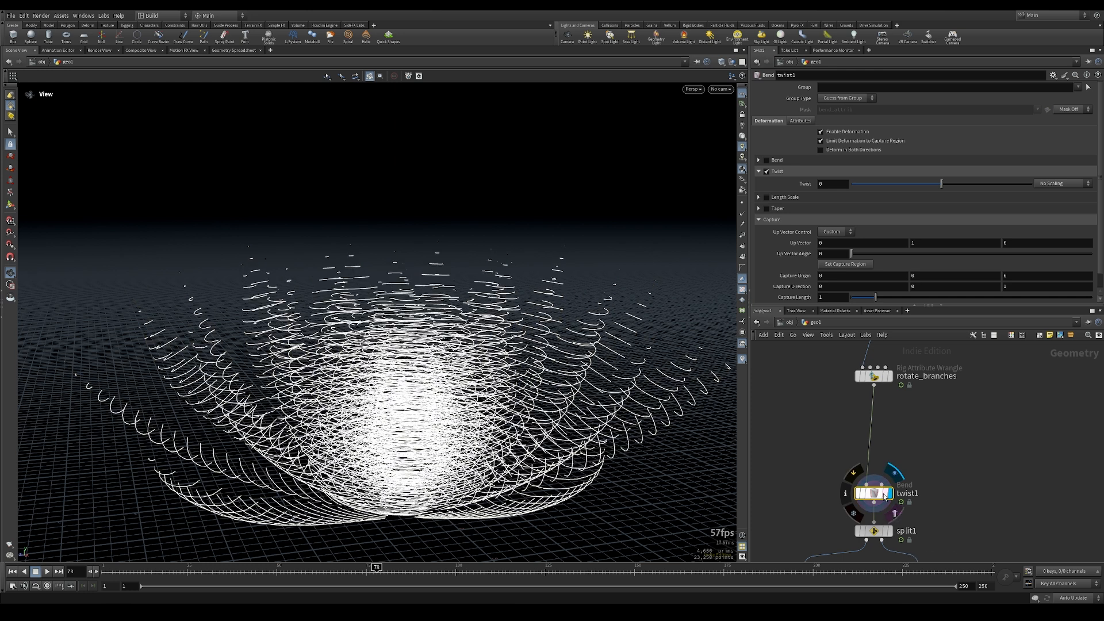
{"action": "left_click", "coordinate": [12, 571]}
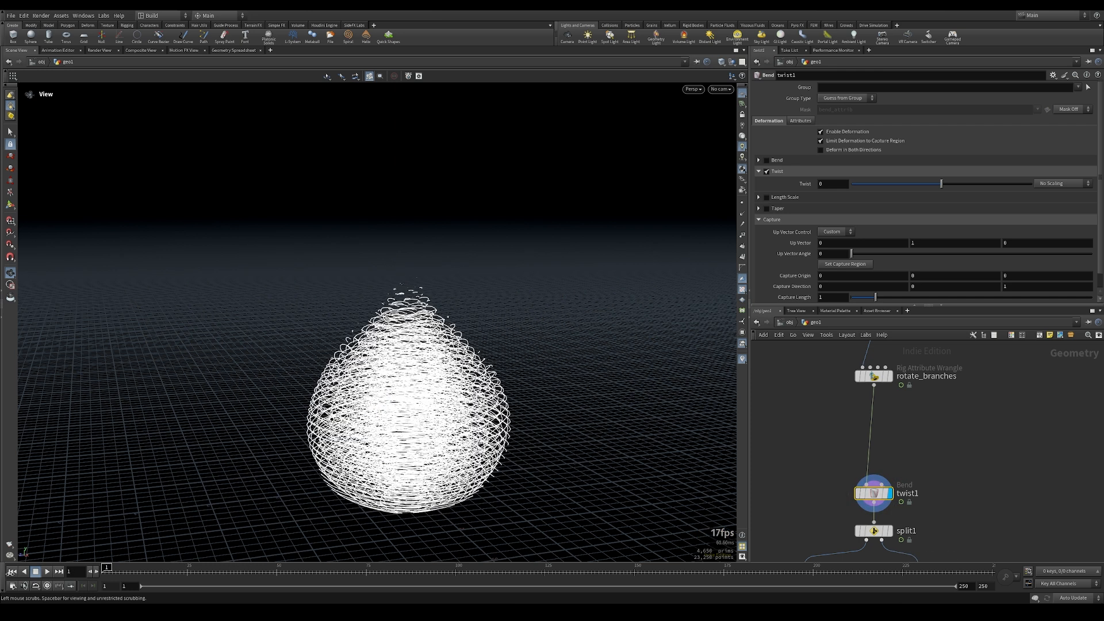
{"action": "left_click", "coordinate": [833, 184]}
{"action": "type", "text": "50"}
{"action": "key", "text": "Return"}
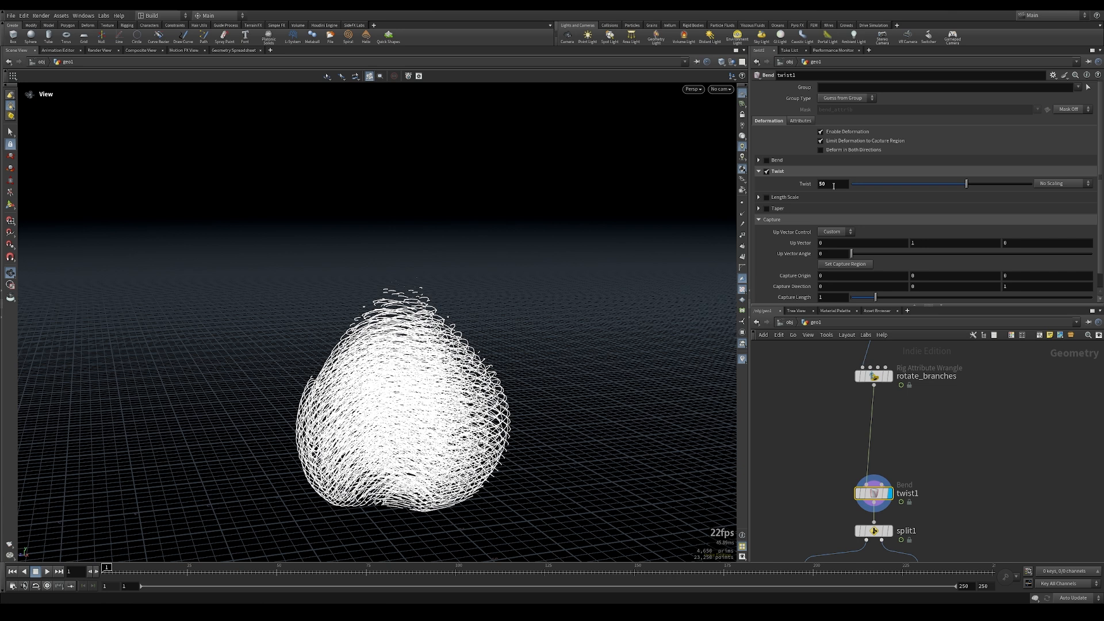
Set twist1's capture direction to 0, 1, 0 and its capture length to 5, with the viewport handle shown
{"action": "scroll", "coordinate": [832, 186], "scroll_direction": "down", "scroll_amount": 1}
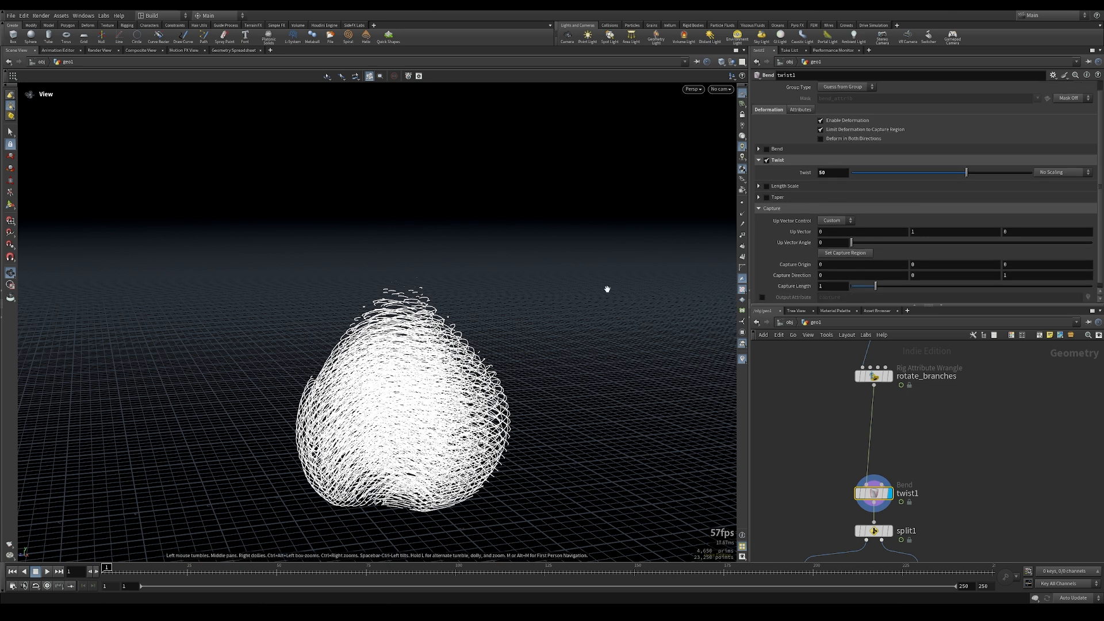
{"action": "left_click", "coordinate": [934, 276]}
{"action": "type", "text": "1"}
{"action": "key", "text": "Return"}
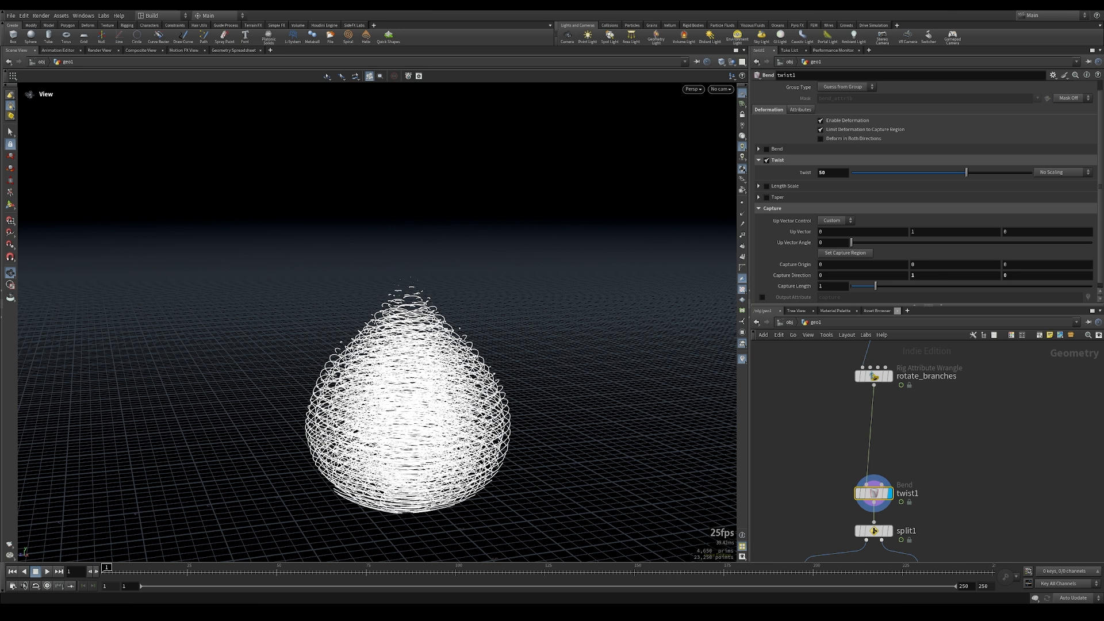
{"action": "left_click", "coordinate": [11, 206]}
{"action": "left_click_drag", "start_coordinate": [881, 289], "coordinate": [953, 287]}
{"action": "type", "text": "5"}
{"action": "key", "text": "Return"}
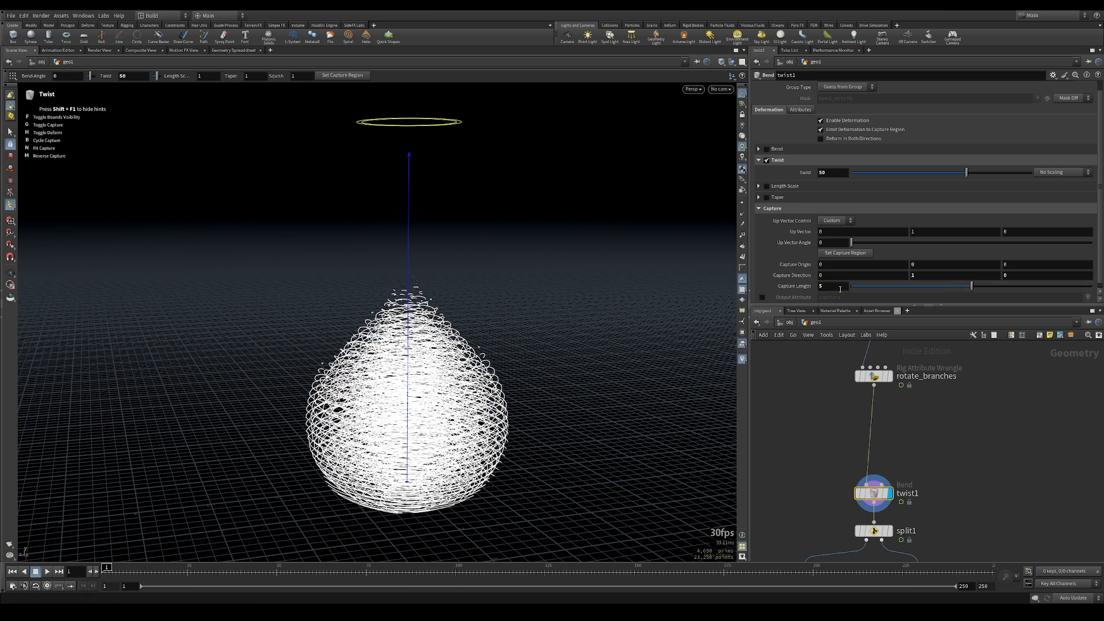
Display merge2, try different twist amounts on the closed bud and undo the change
{"action": "middle_click_drag", "start_coordinate": [795, 489], "coordinate": [769, 316]}
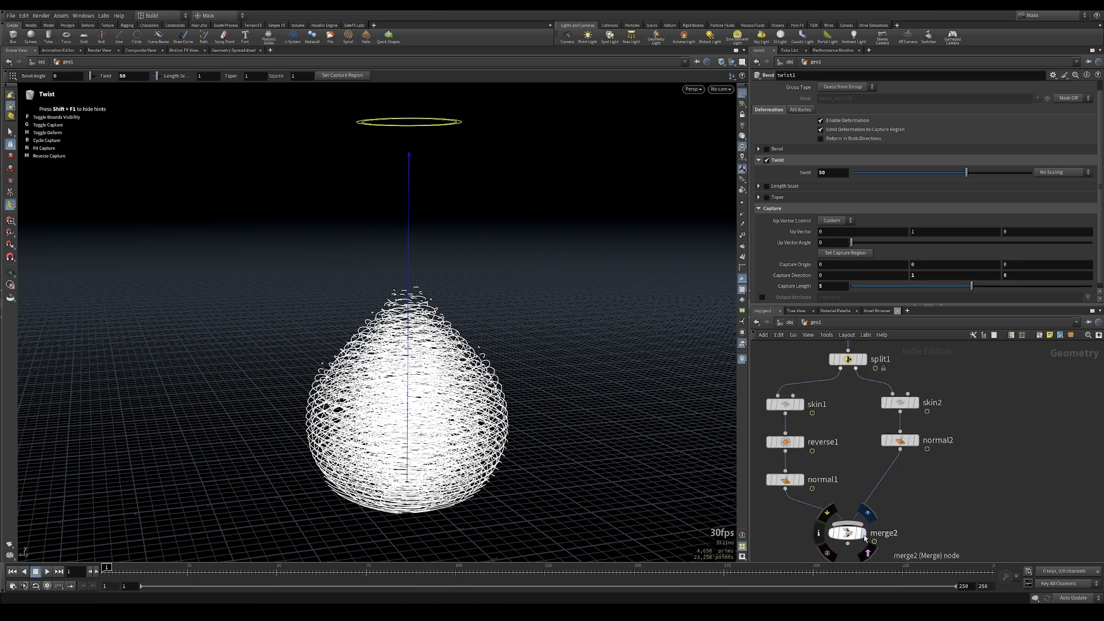
{"action": "left_click", "coordinate": [861, 532]}
{"action": "left_click_drag", "start_coordinate": [965, 172], "coordinate": [820, 185]}
{"action": "key", "text": "ctrl+z"}
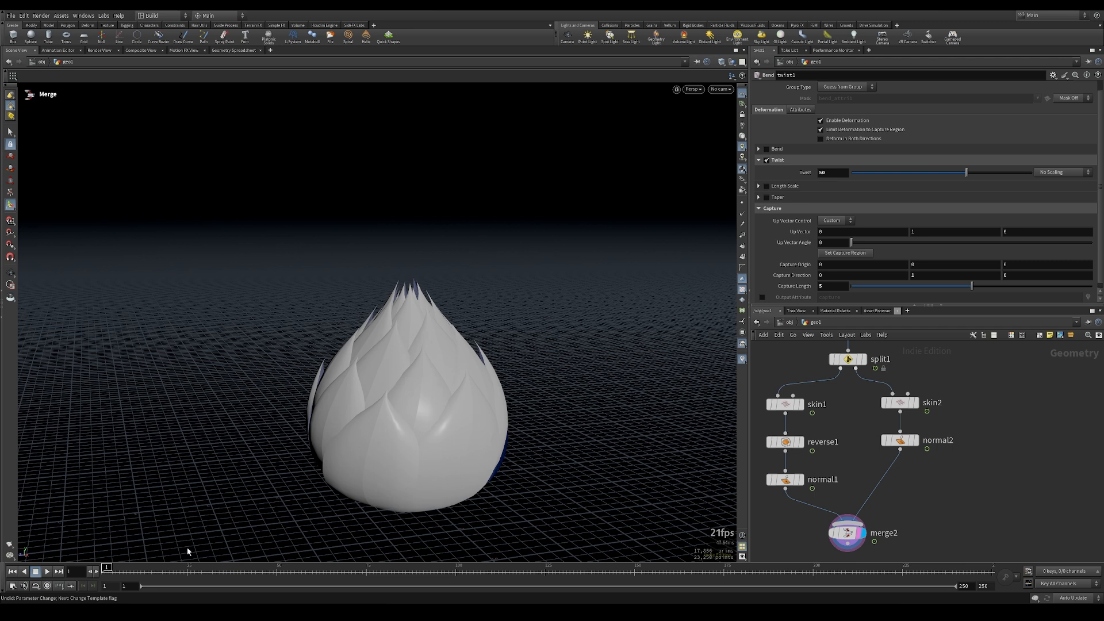
Go to frame 250 and make twist1's Twist scale by the attribute twist
{"action": "left_click_drag", "start_coordinate": [110, 569], "coordinate": [989, 572]}
{"action": "key", "text": "Escape"}
{"action": "left_click_drag", "start_coordinate": [481, 344], "coordinate": [437, 279]}
{"action": "right_click_drag", "start_coordinate": [437, 279], "coordinate": [442, 292]}
{"action": "left_click", "coordinate": [1062, 172]}
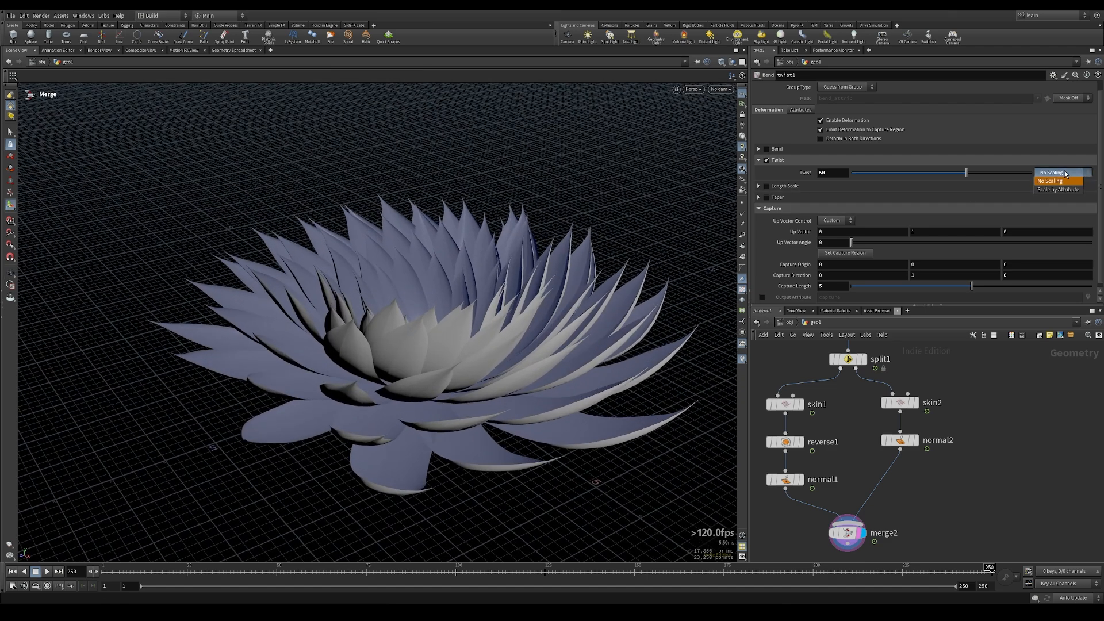
{"action": "left_click", "coordinate": [1056, 190]}
{"action": "left_click", "coordinate": [874, 186]}
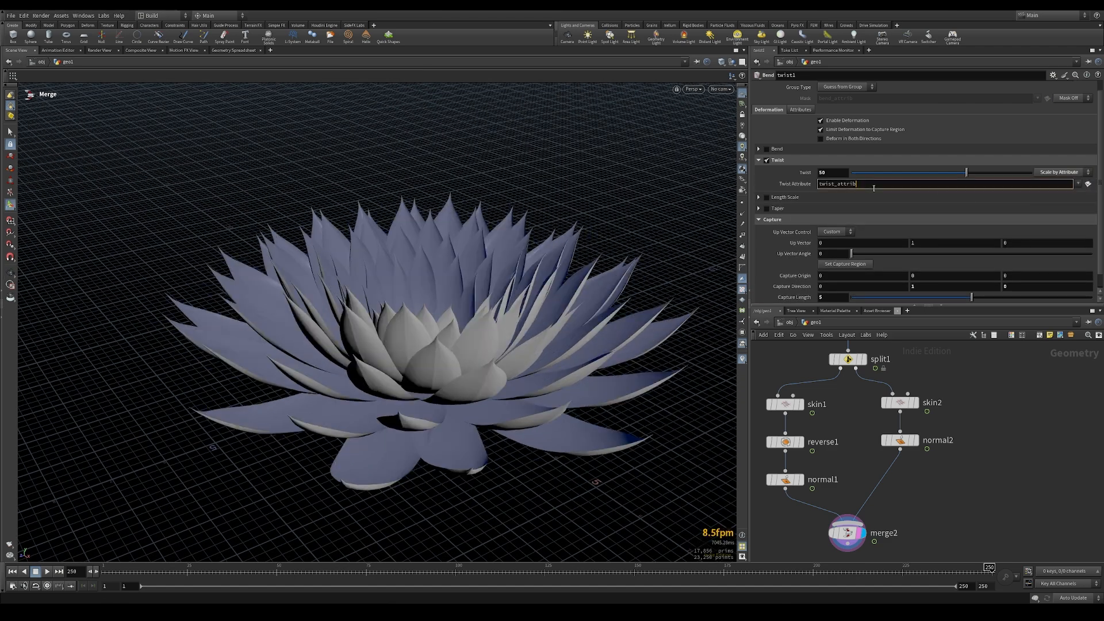
{"action": "key", "text": "Return"}
Insert a Point Wrangle between rotate_branches and twist1 and rename it calc_twist
{"action": "middle_click_drag", "start_coordinate": [937, 390], "coordinate": [918, 444]}
{"action": "key", "text": "Tab"}
{"action": "type", "text": "wra"}
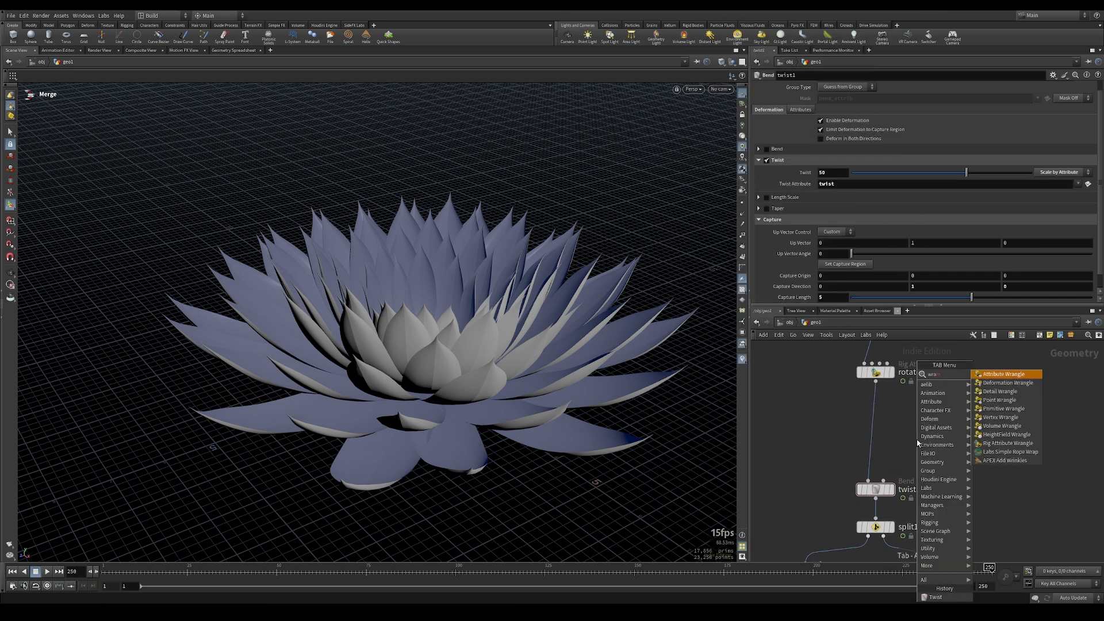
{"action": "left_click", "coordinate": [999, 400]}
{"action": "left_click", "coordinate": [875, 443]}
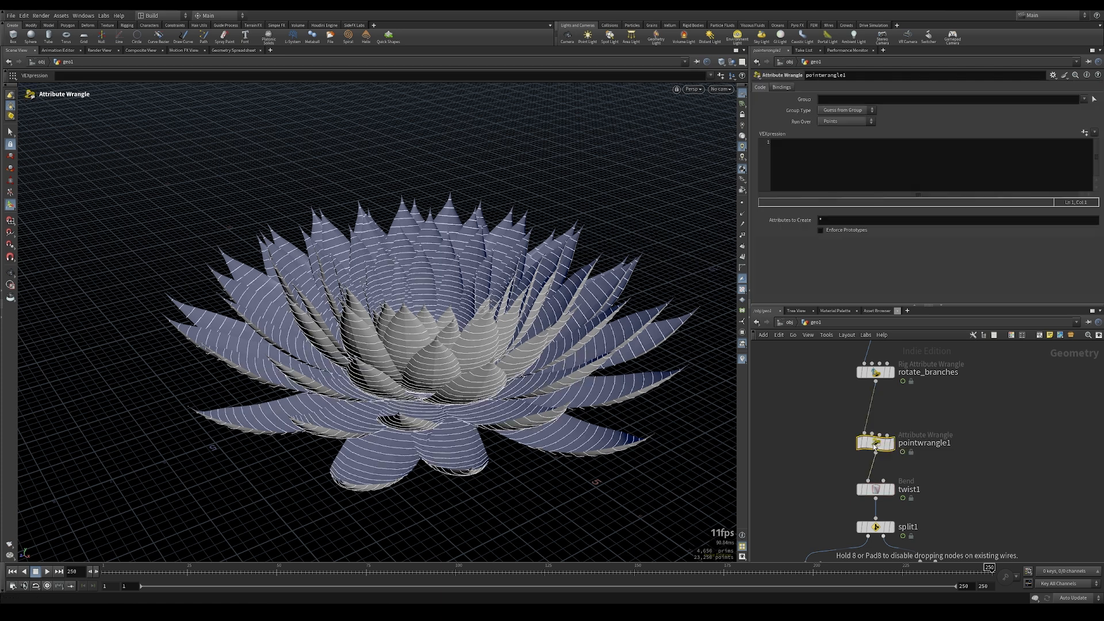
{"action": "double_click", "coordinate": [943, 445]}
{"action": "type", "text": "calc_twist"}
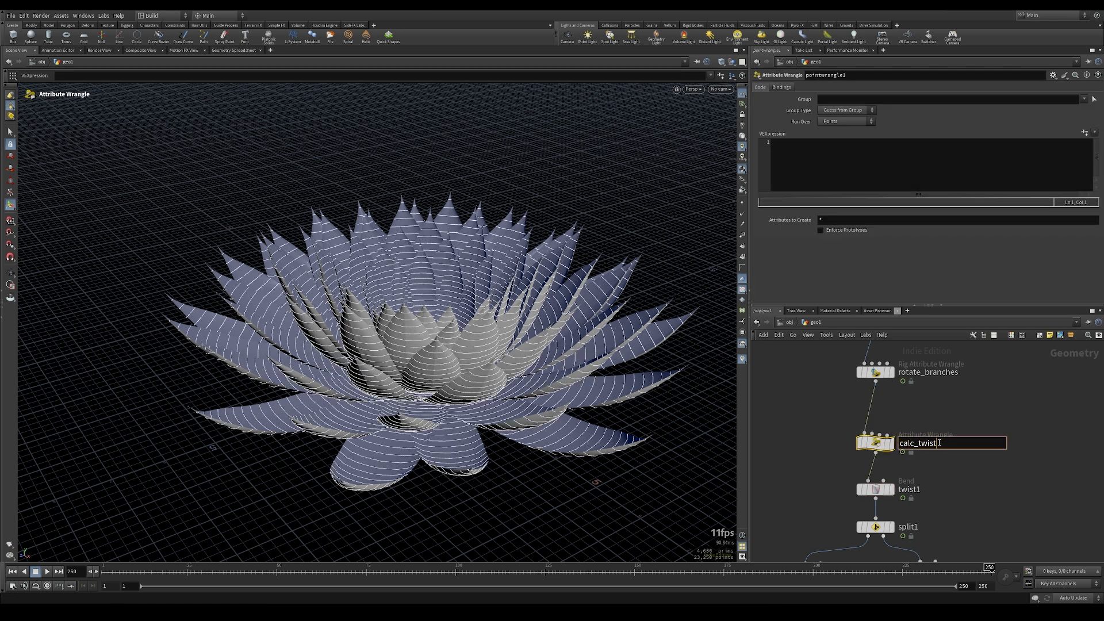
{"action": "key", "text": "Return"}
Enter f@twist = (f@anim-1)*-1; in calc_twist and check twist1's output along the timeline
{"action": "left_click", "coordinate": [873, 157]}
{"action": "type", "text": "f"}
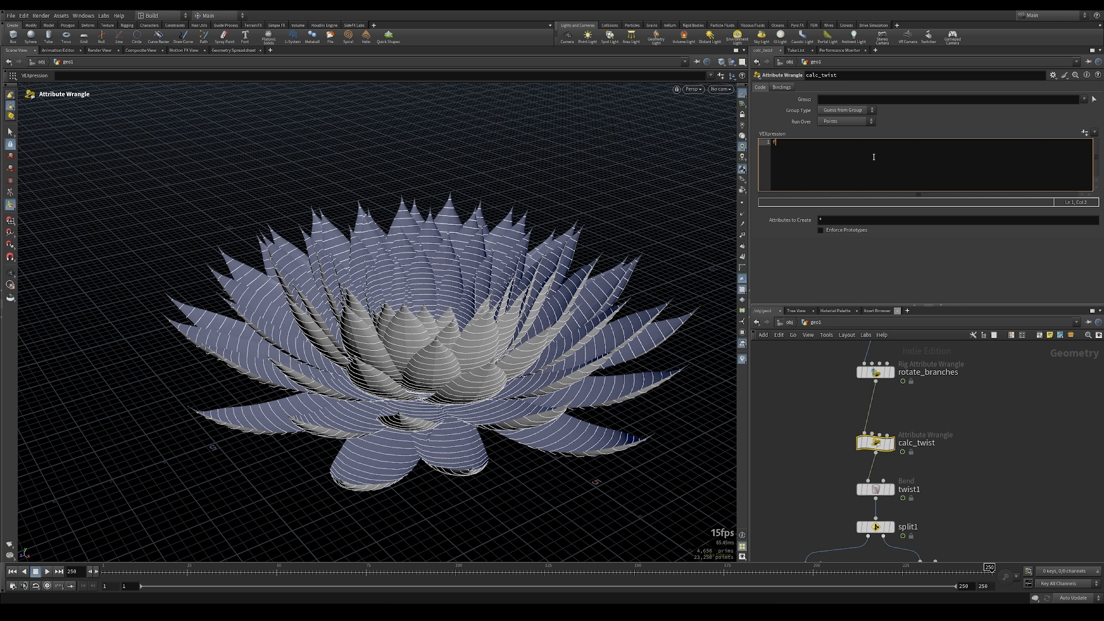
{"action": "type", "text": "@twist = f@anim-1)*-1;"}
{"action": "left_click", "coordinate": [889, 492]}
{"action": "left_click", "coordinate": [887, 494]}
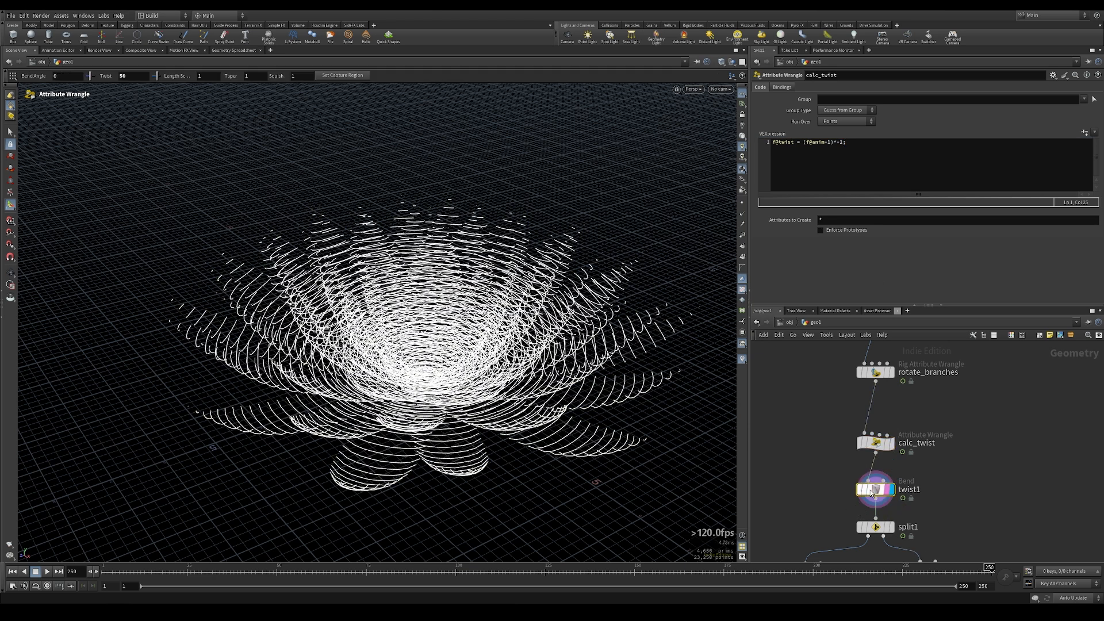
{"action": "left_click_drag", "start_coordinate": [238, 572], "coordinate": [992, 586]}
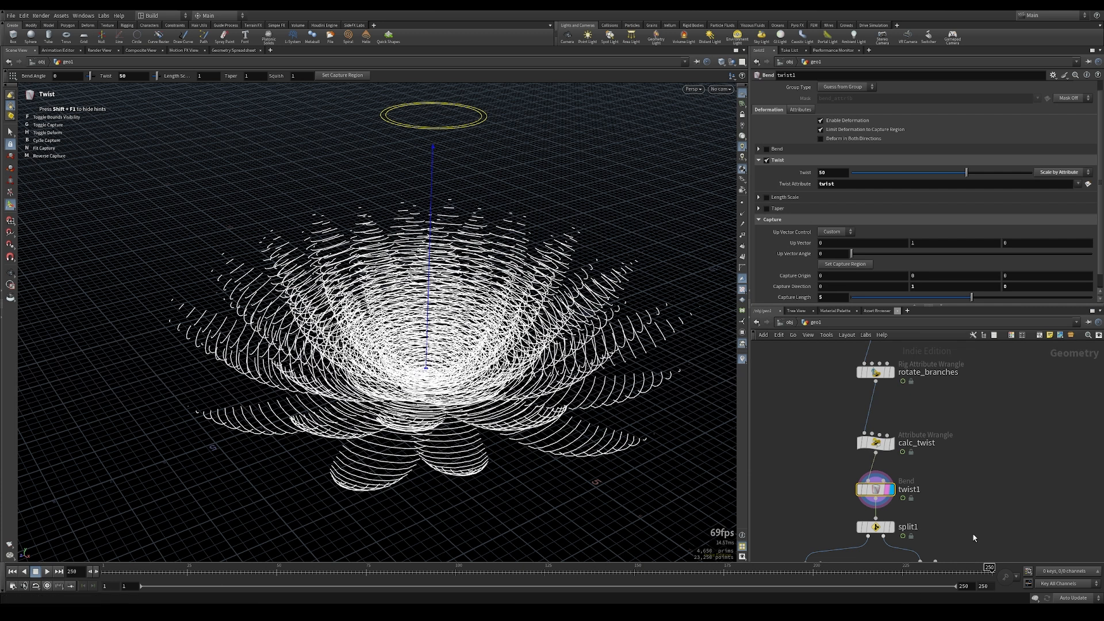
Display merge2 again and inspect the twisting flower up to frame 200
{"action": "middle_click_drag", "start_coordinate": [973, 536], "coordinate": [980, 379]}
{"action": "left_click", "coordinate": [896, 542]}
{"action": "left_click", "coordinate": [885, 542]}
{"action": "left_click_drag", "start_coordinate": [955, 572], "coordinate": [815, 566]}
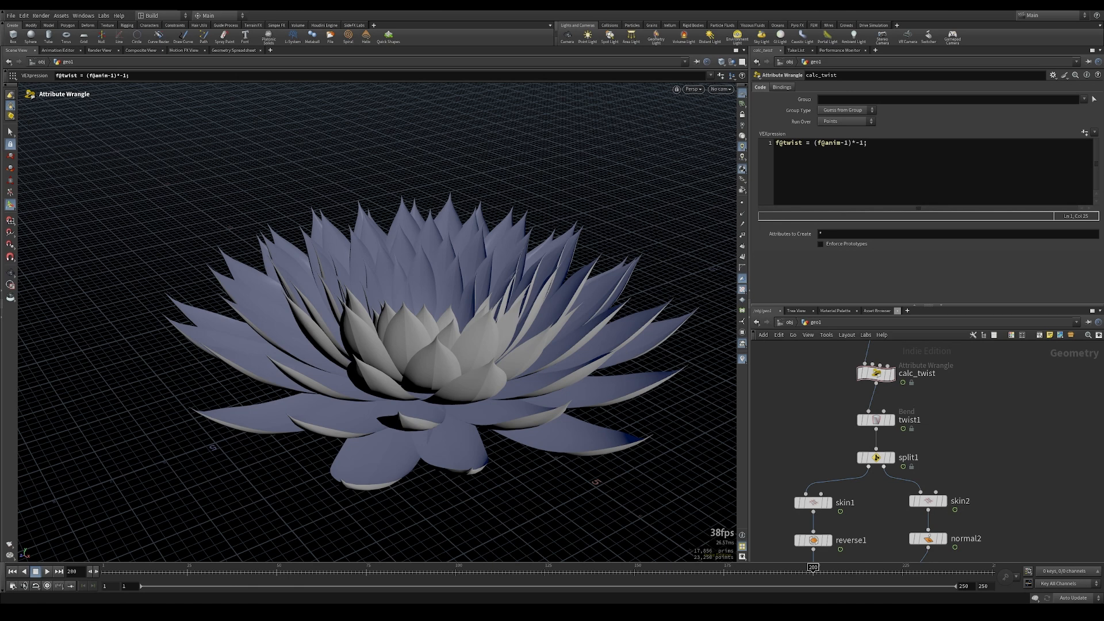
{"action": "middle_click_drag", "start_coordinate": [796, 417], "coordinate": [805, 406]}
{"action": "right_click_drag", "start_coordinate": [403, 345], "coordinate": [340, 372], "text": "alt"}
{"action": "left_click_drag", "start_coordinate": [340, 372], "coordinate": [356, 391], "text": "alt"}
{"action": "scroll", "coordinate": [839, 428], "scroll_direction": "down", "scroll_amount": 3}
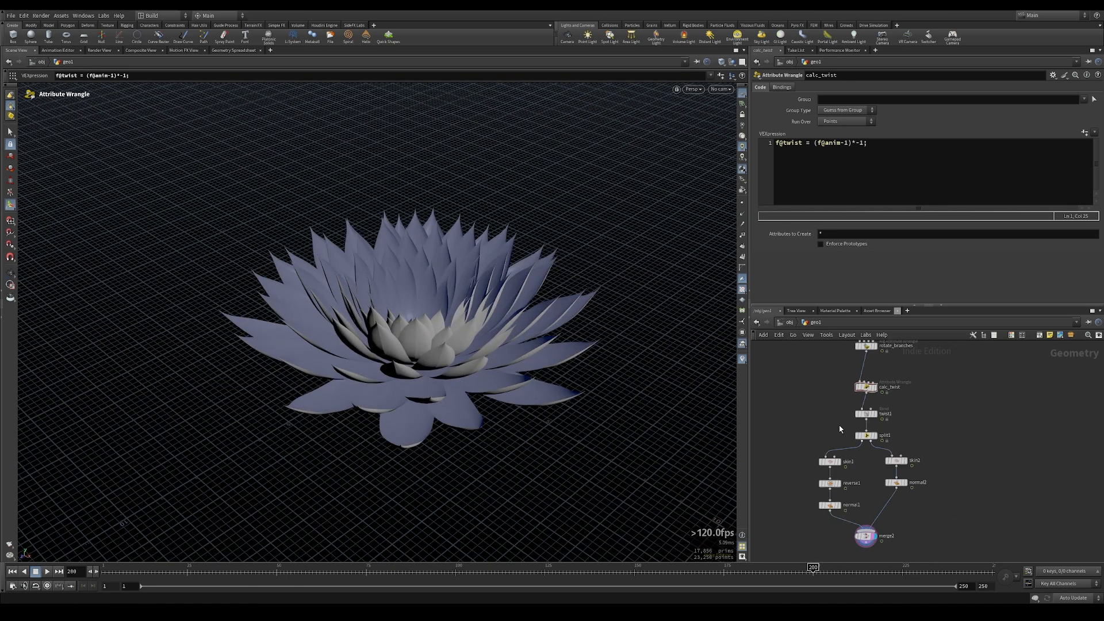